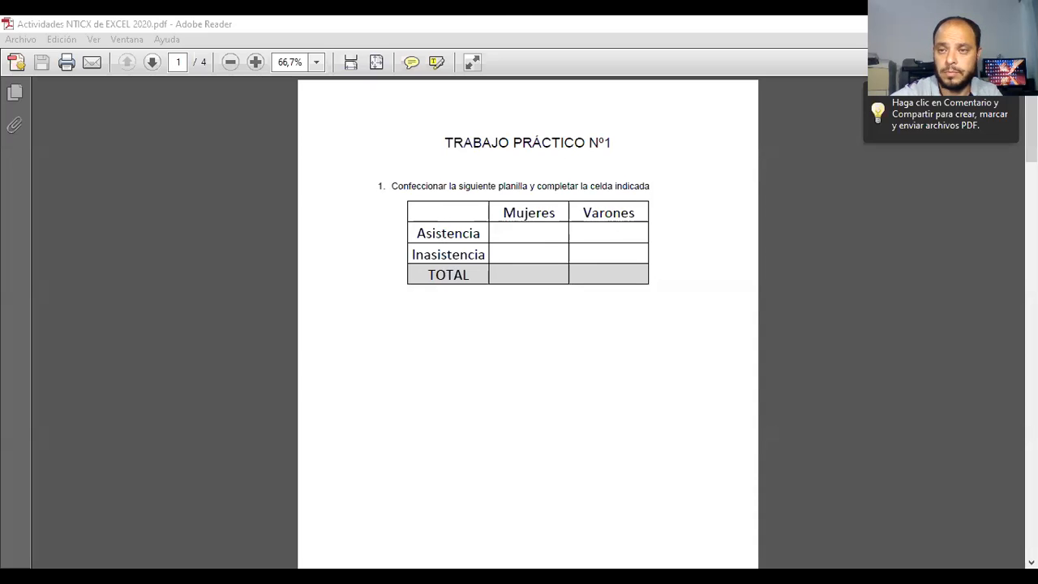
Switch to the blank Google Sheets spreadsheet and enter the column headers Mujeres in B1 and Varones in C1
key(alt+Tab)
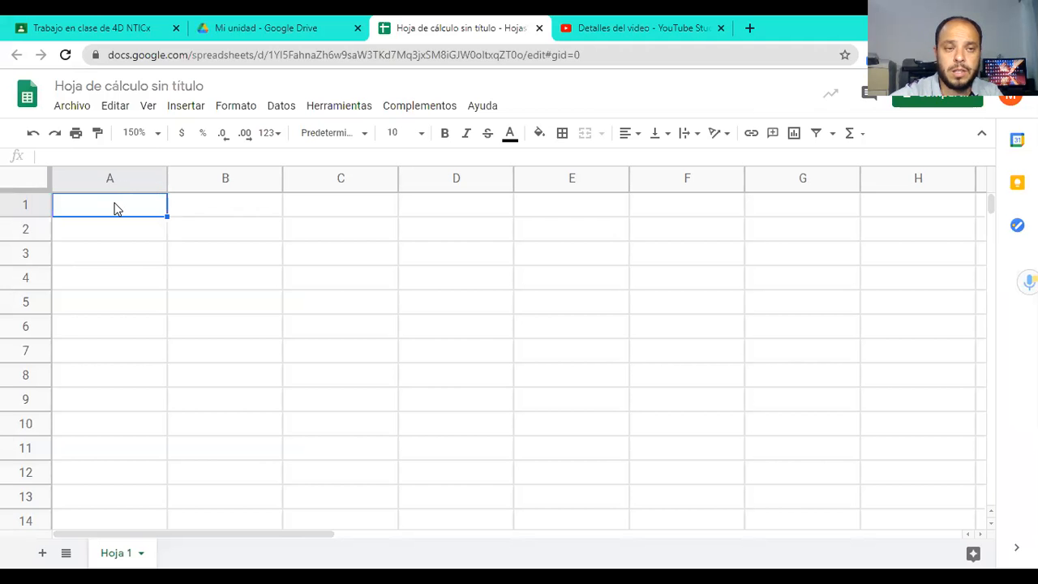
click(218, 213)
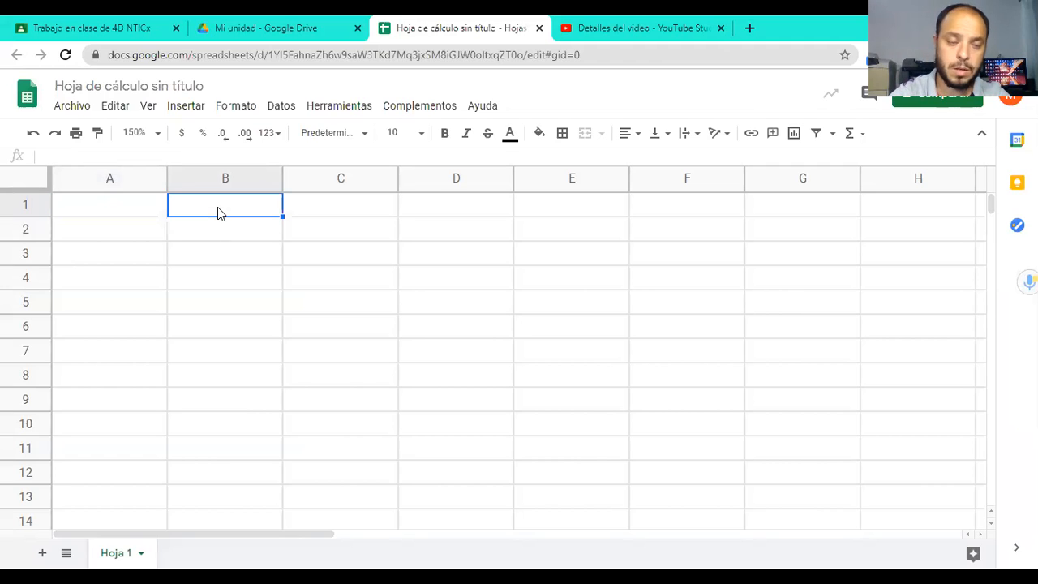
text(Mu)
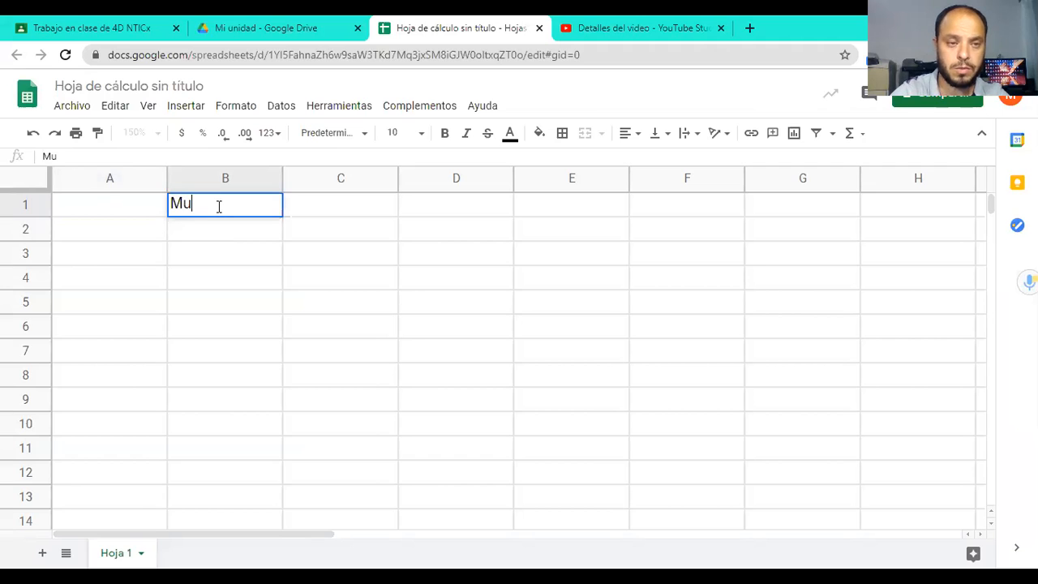
text(jeres)
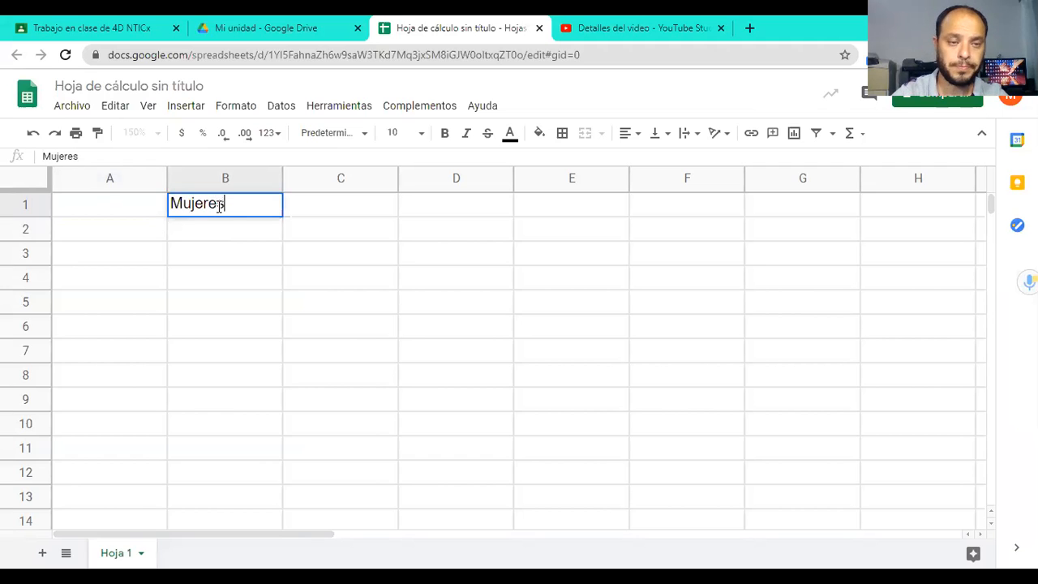
key(Tab)
text(Va)
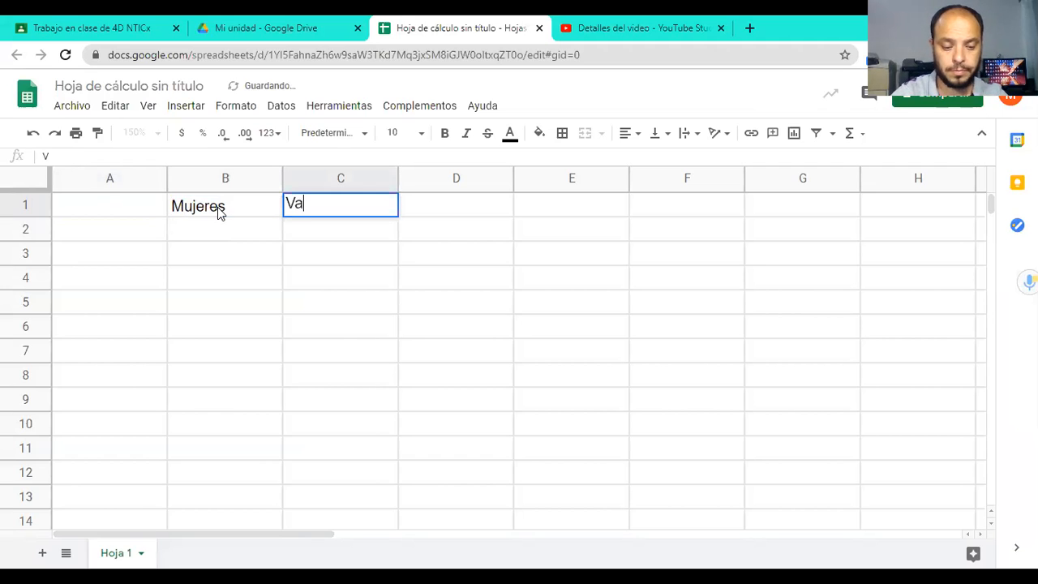
text(rones)
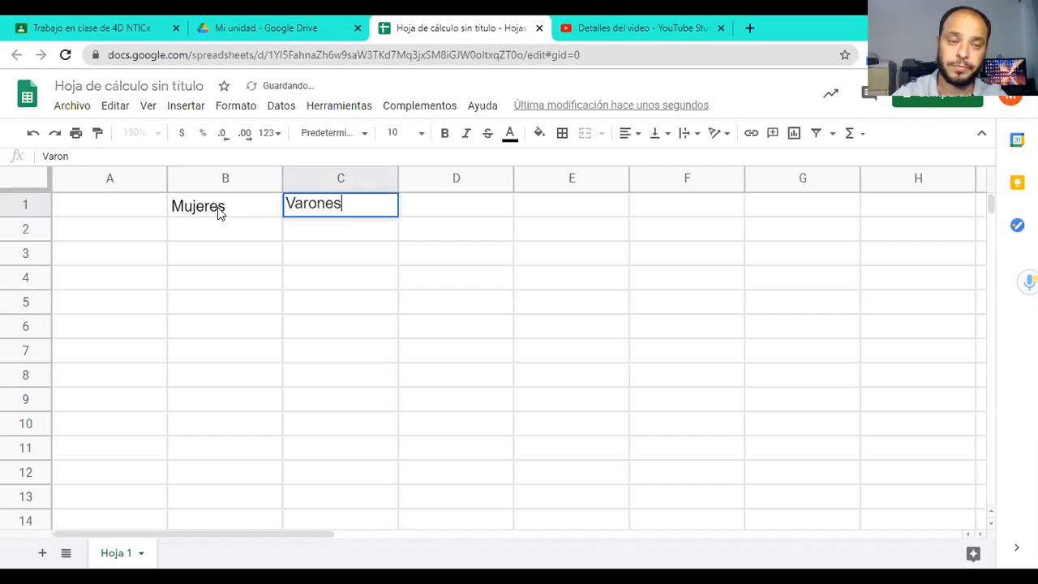
key(Return)
Enter the row labels Asistencia, Inasistencia and TOTAL in cells A2 to A4
key(Left)
key(Left)
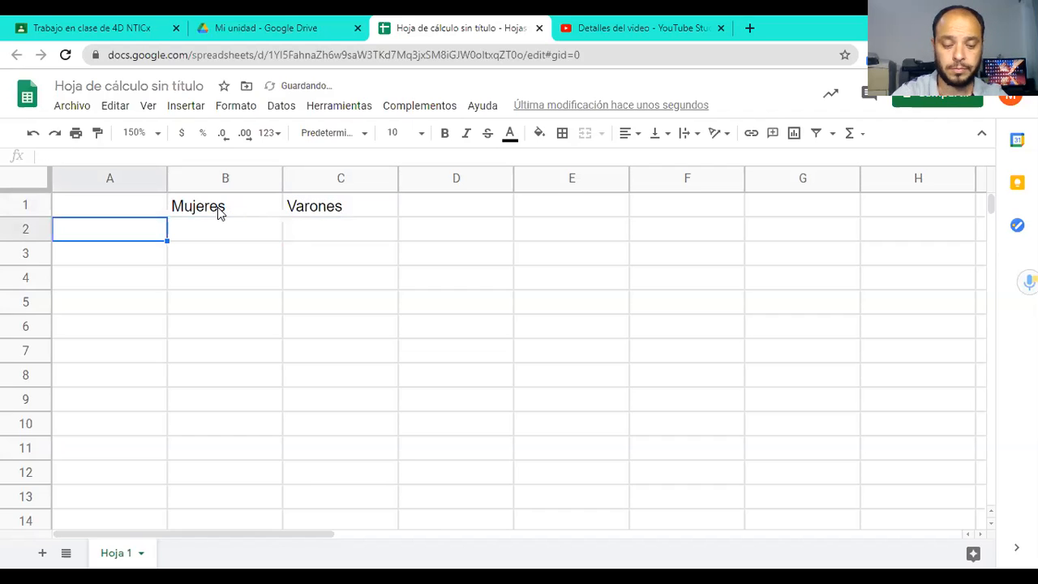
text(Asisten)
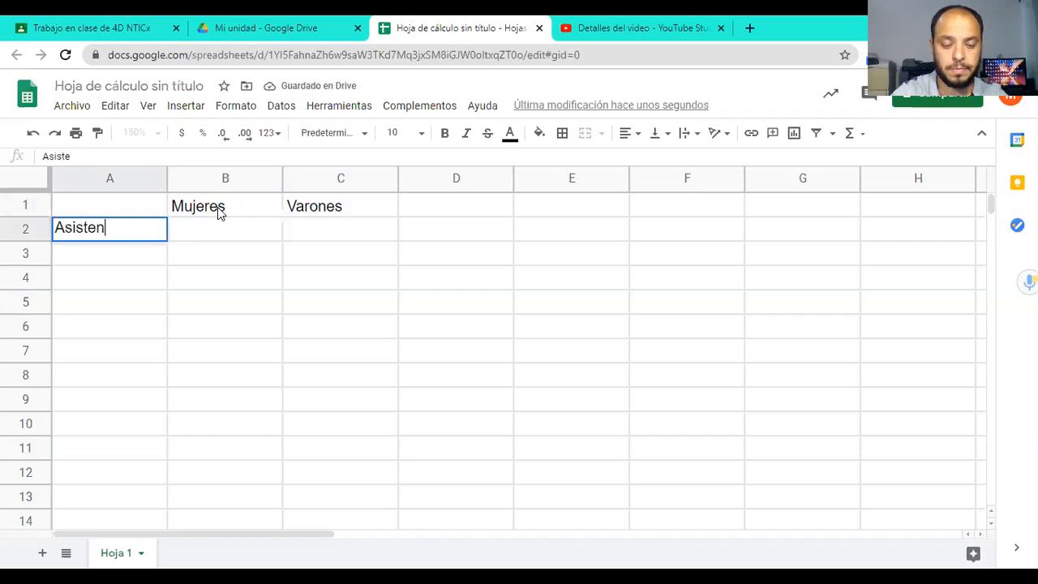
text(cia)
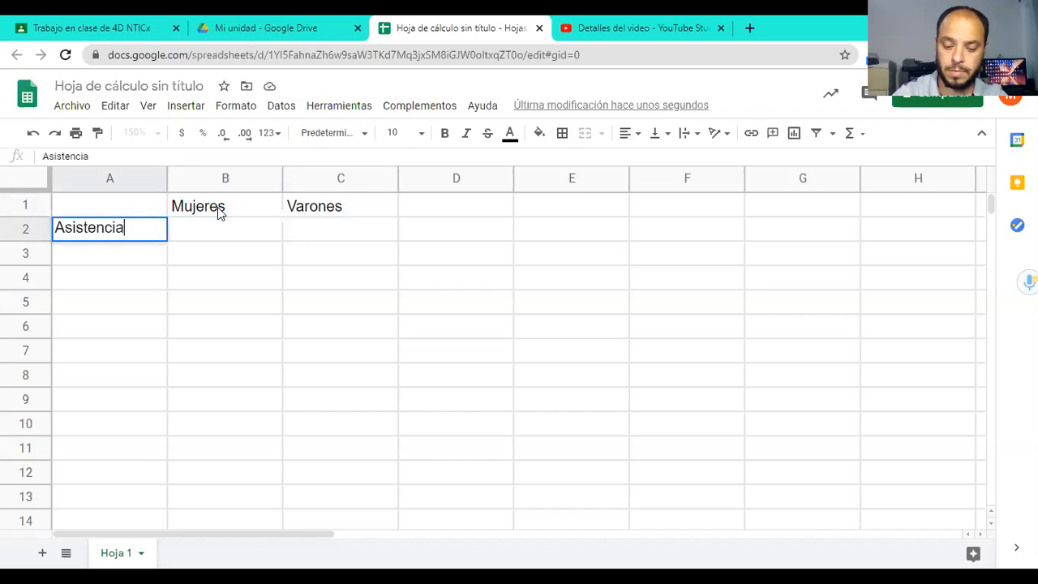
key(Return)
text(Ina)
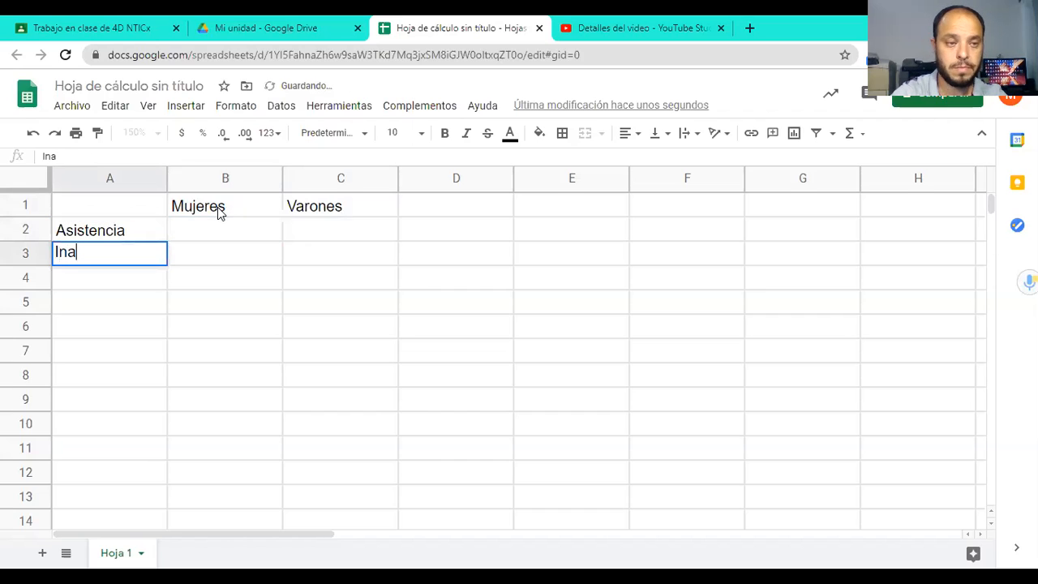
text(sistencia)
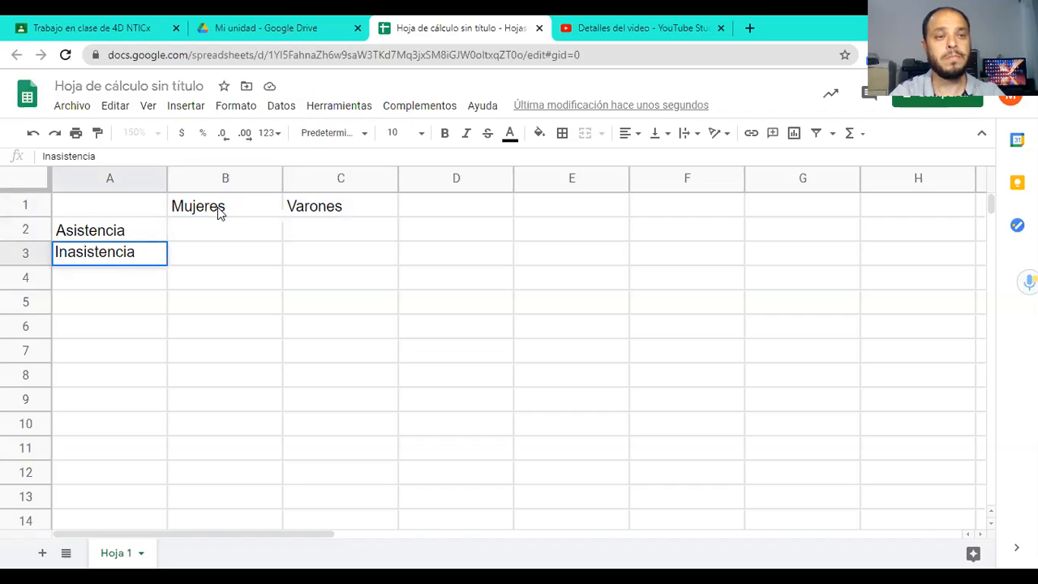
click(93, 291)
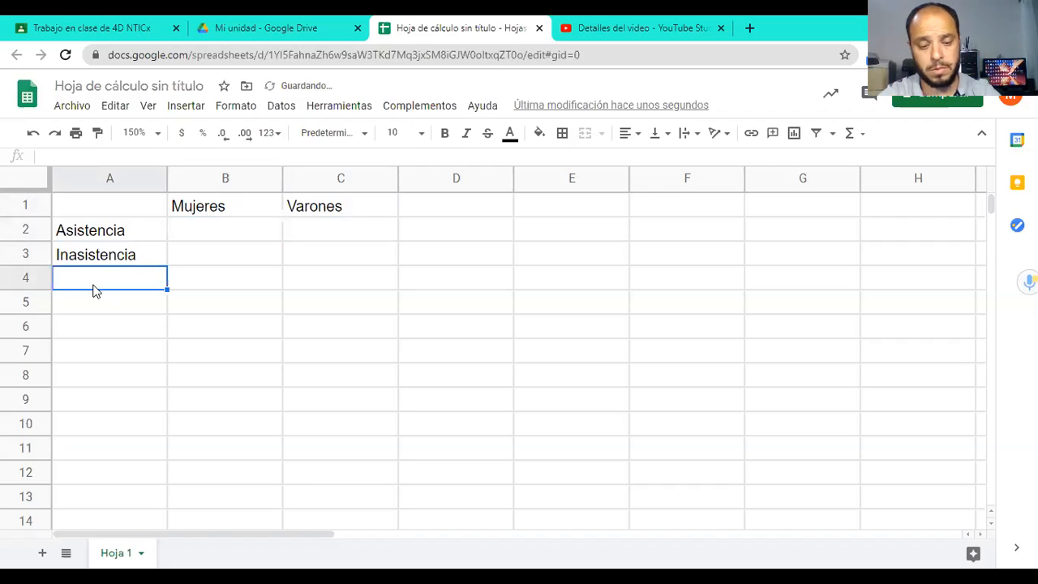
text(TOTAL)
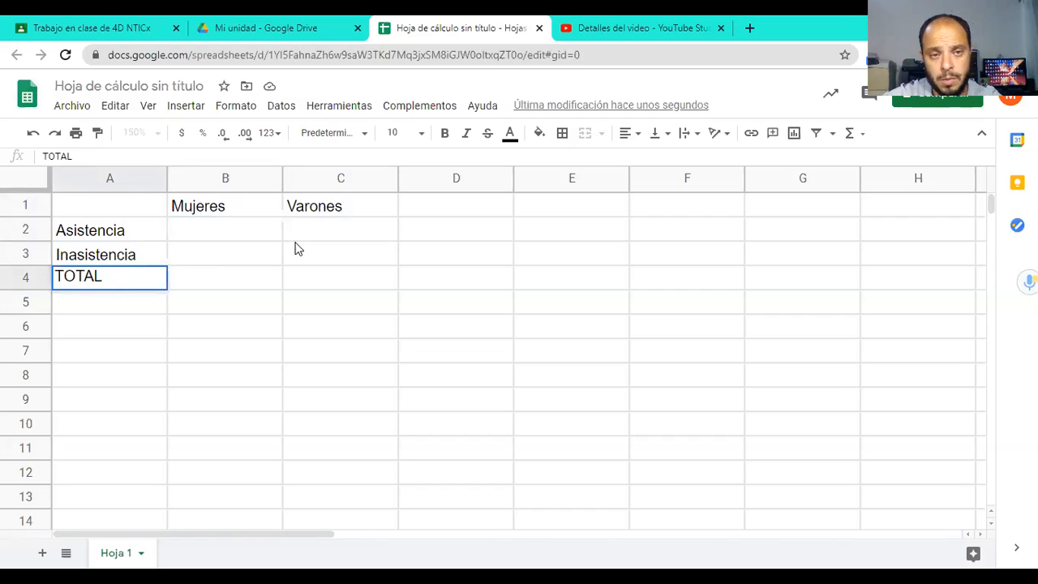
Apply borders to all cells of the table range A1:C4
drag(109, 205, 324, 278)
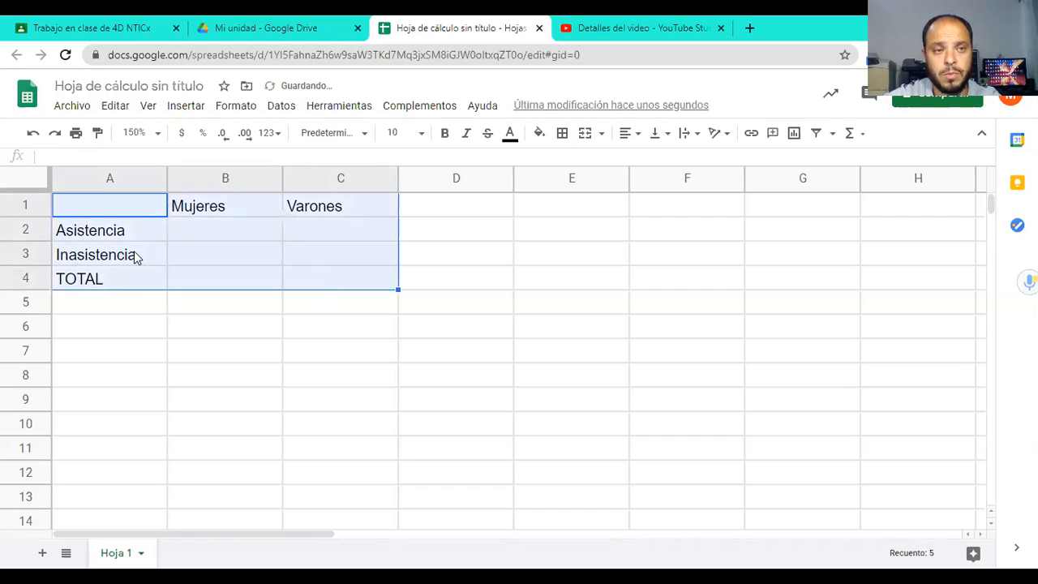
click(561, 136)
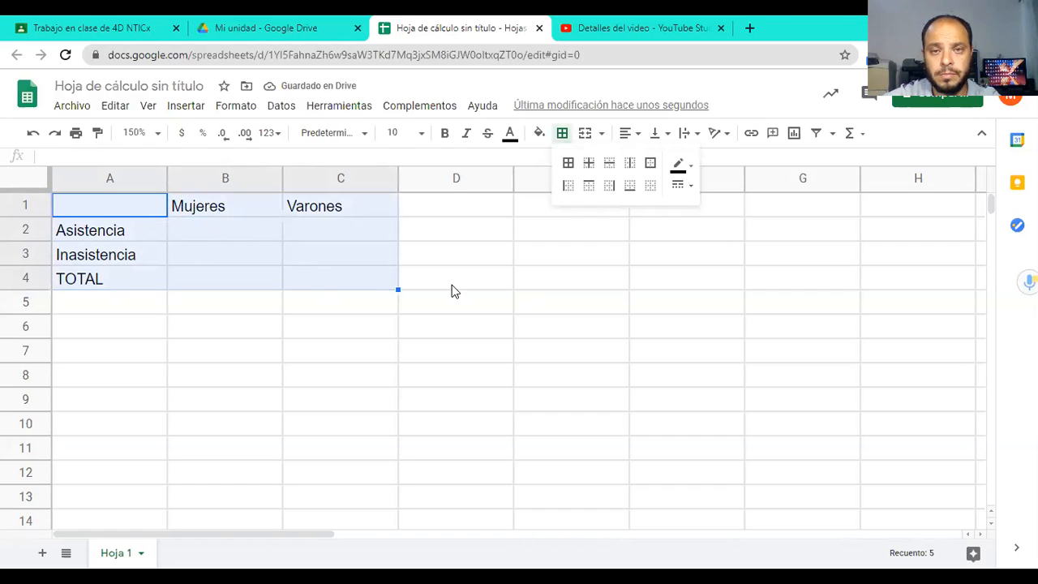
click(567, 164)
click(234, 341)
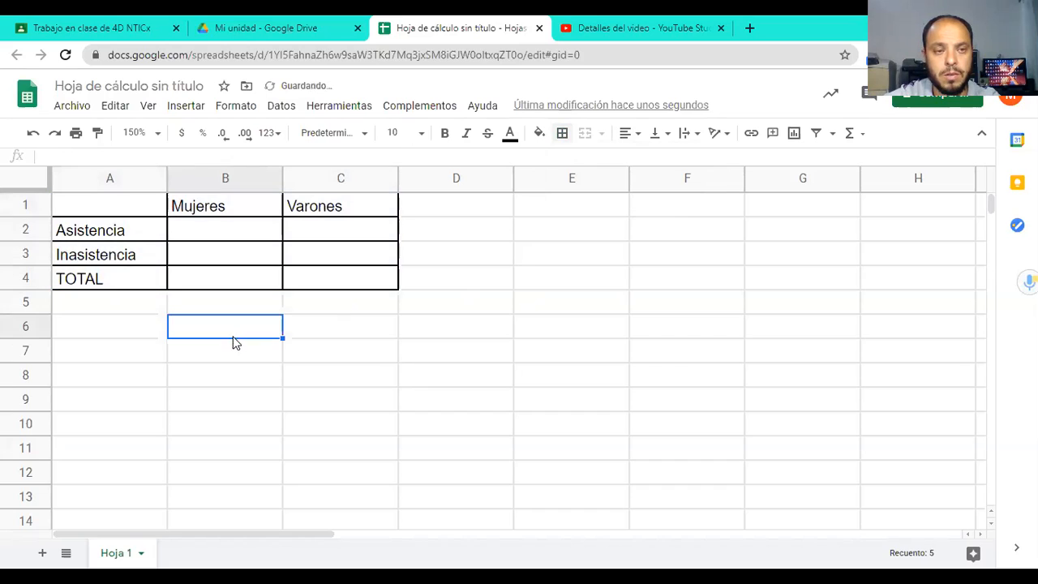
Fill the header row A1:C1 with a medium light green and center its text horizontally
drag(111, 203, 342, 210)
click(538, 133)
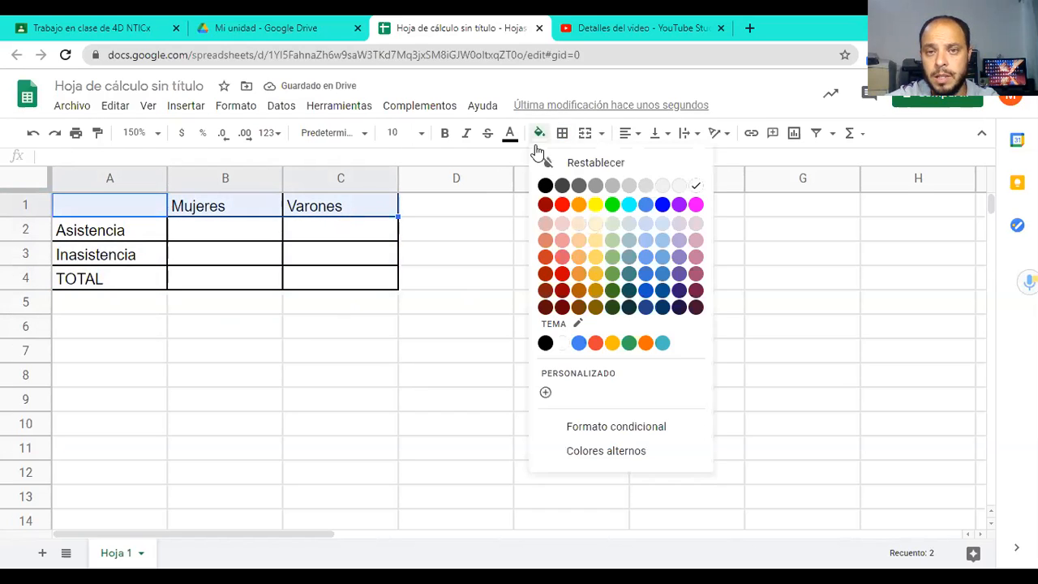
click(612, 258)
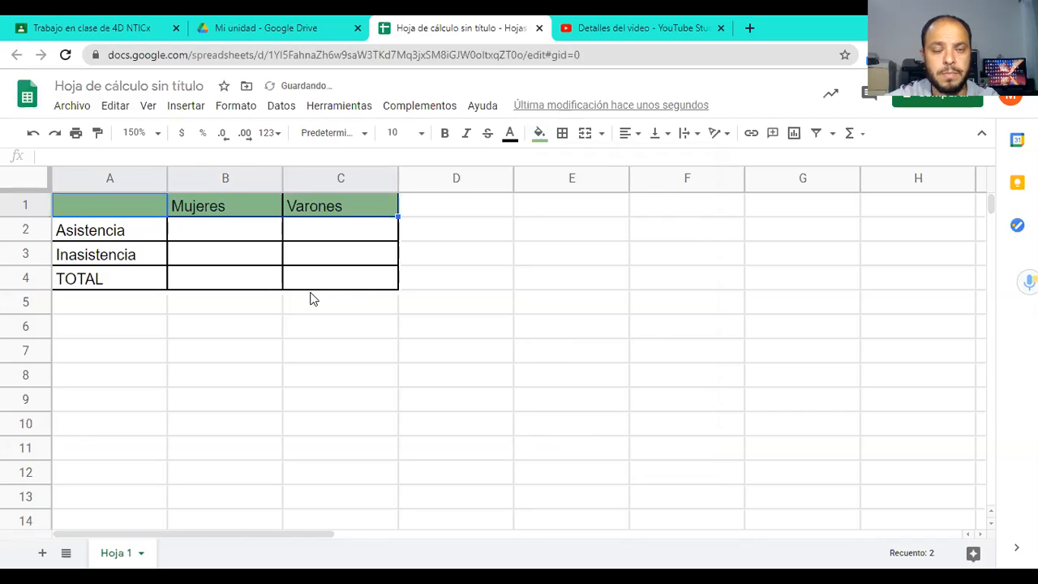
click(629, 135)
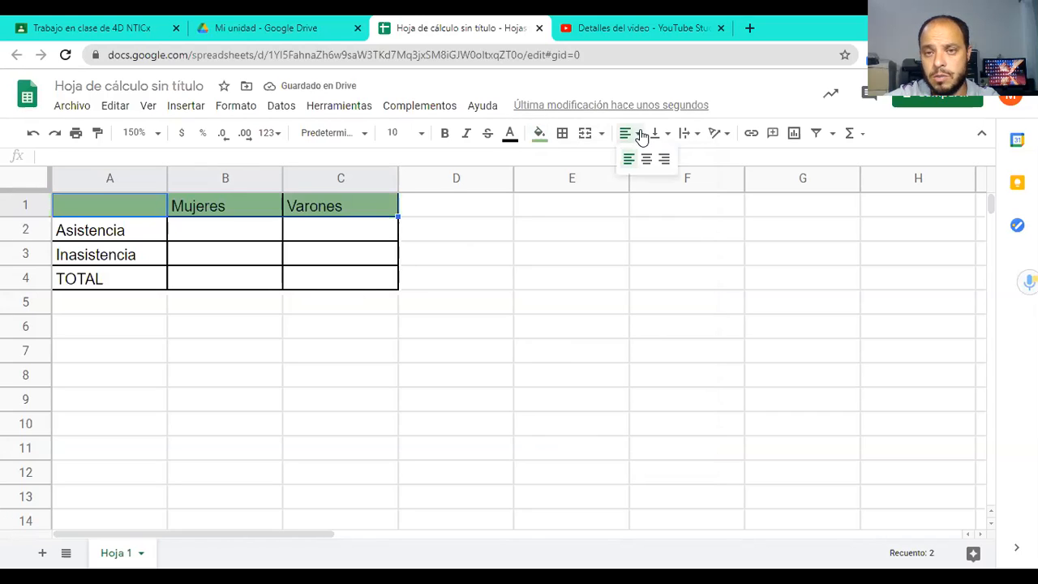
click(646, 161)
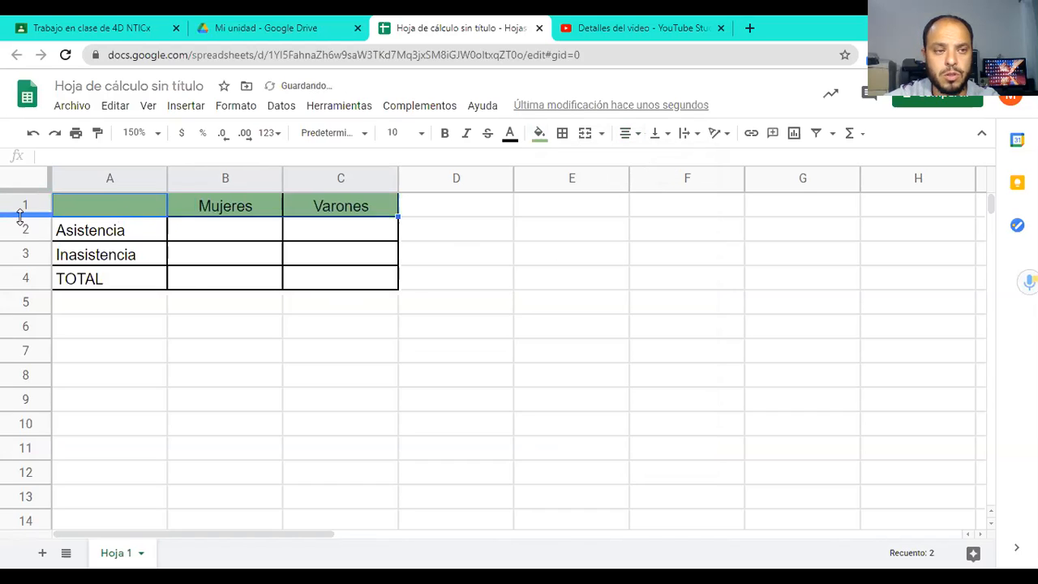
Increase the height of row 1 to nearly double and align the header text vertically to the middle
drag(18, 218, 16, 235)
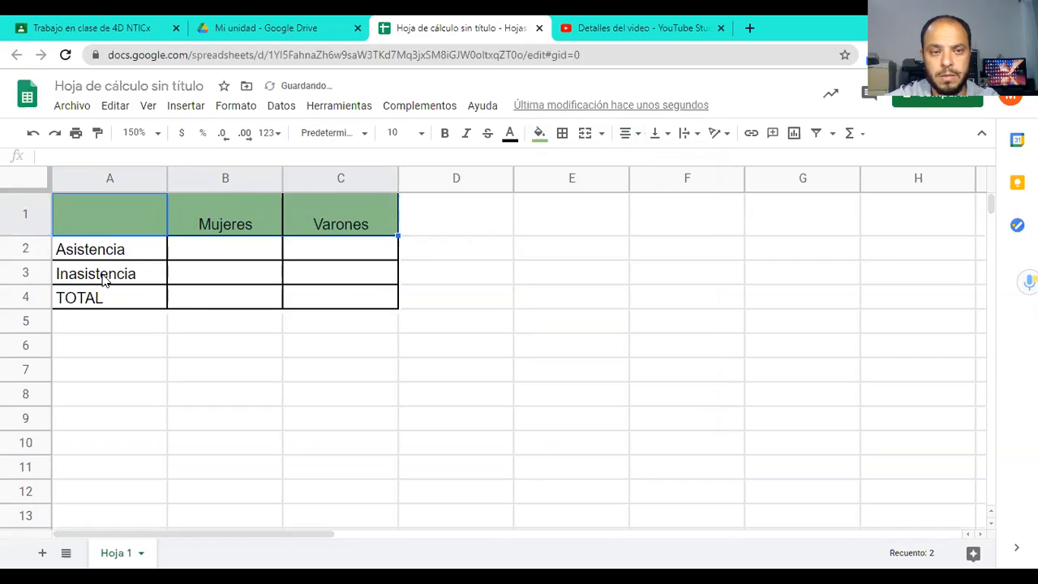
click(660, 133)
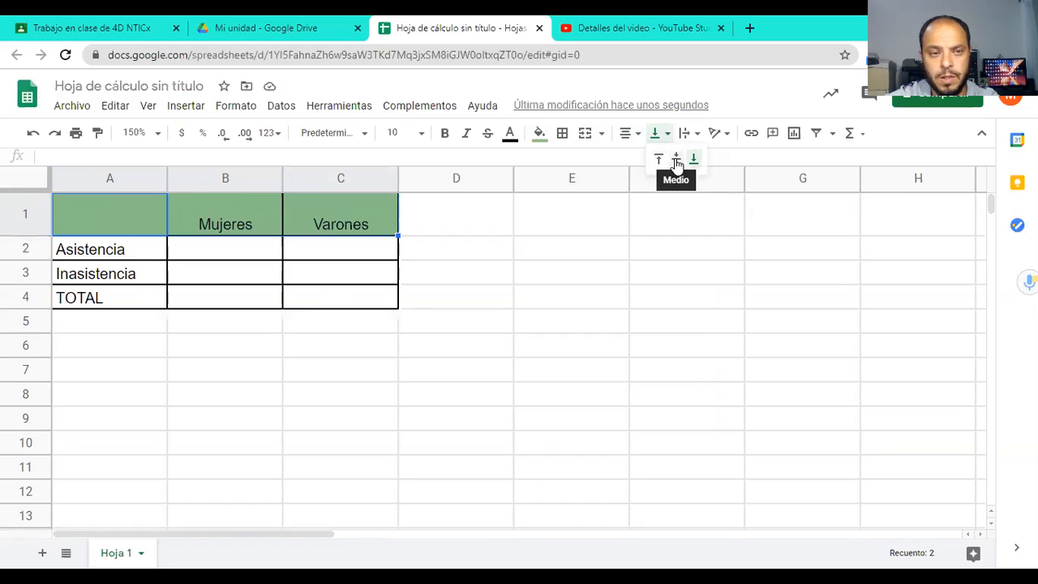
click(677, 163)
Enter the Asistencia values 12 and 11 in B2:C2 and the Inasistencia values 3 and 2 in B3:C3
click(206, 252)
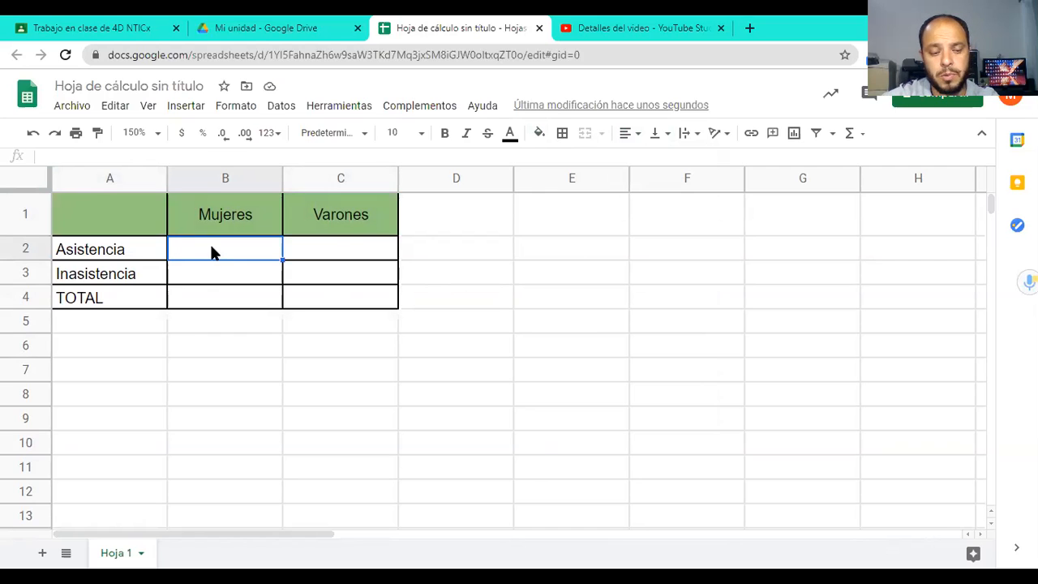
text(12)
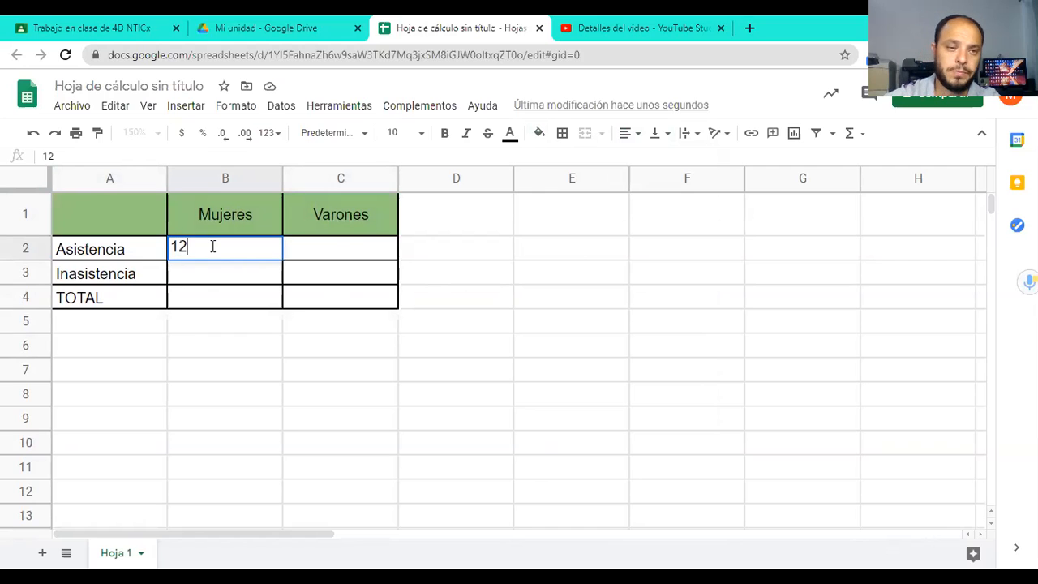
key(Tab)
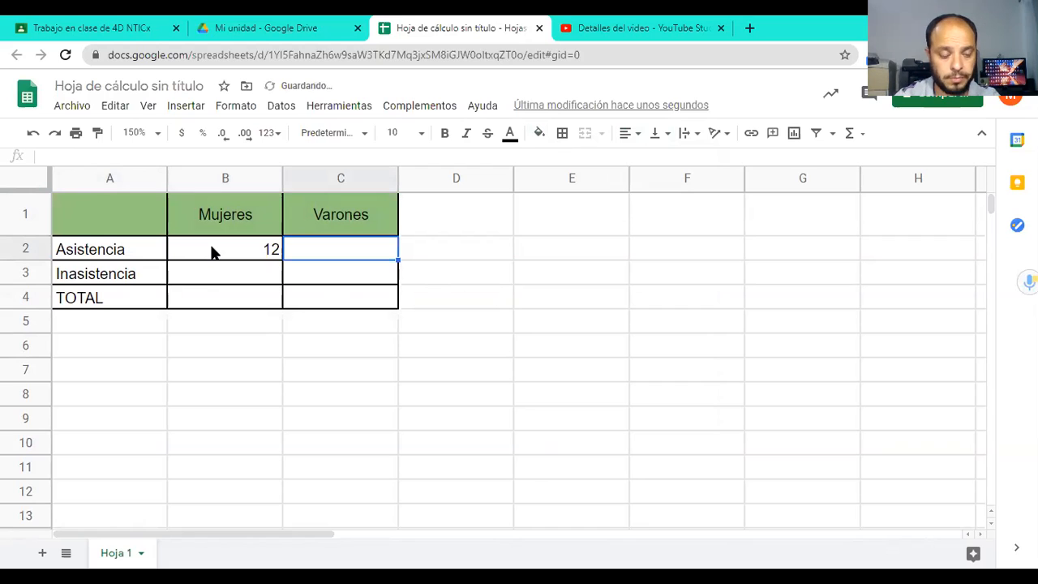
text(11)
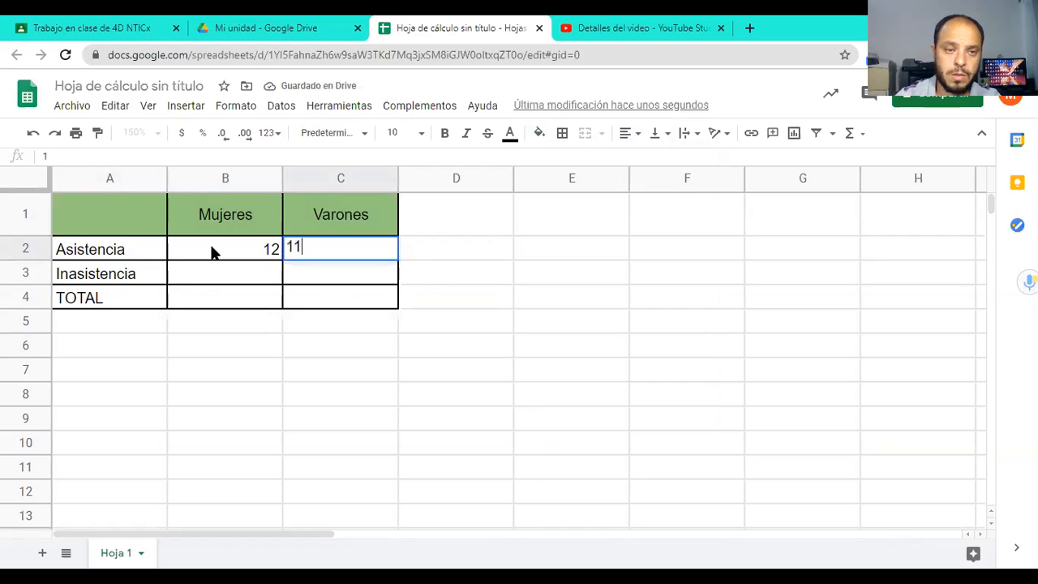
key(Return)
text(3)
key(Tab)
text(2)
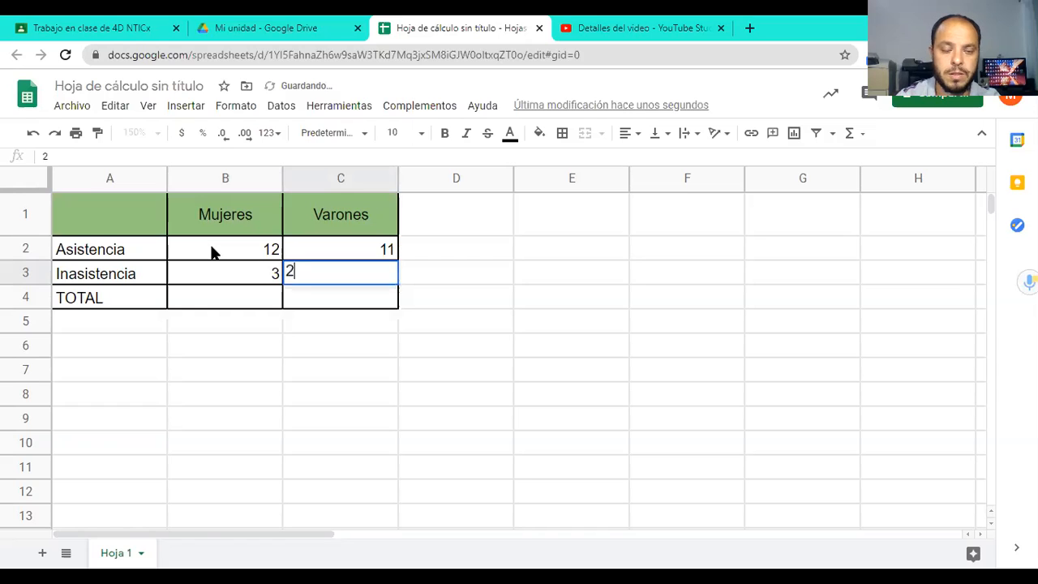
key(Tab)
Enter the formula =b2+b3 in cell B4 to total the Mujeres column
key(Down)
key(Left)
key(Left)
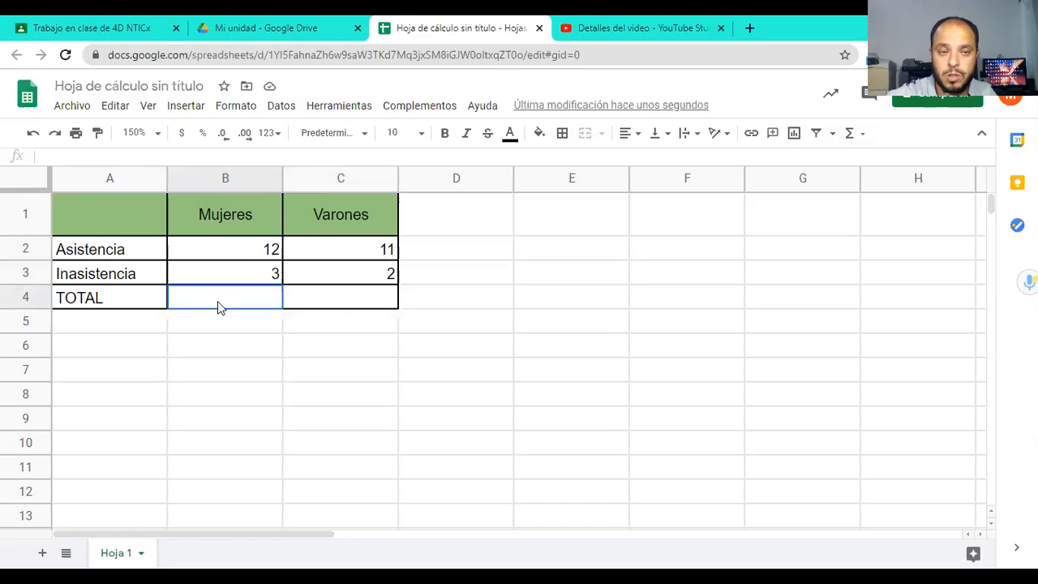
text(=)
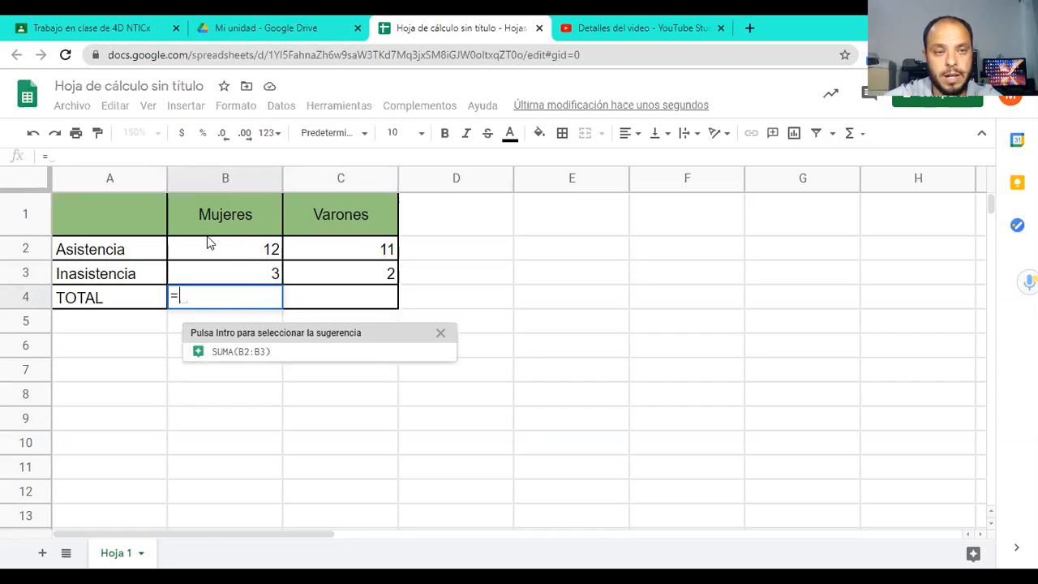
click(188, 295)
text(b2+)
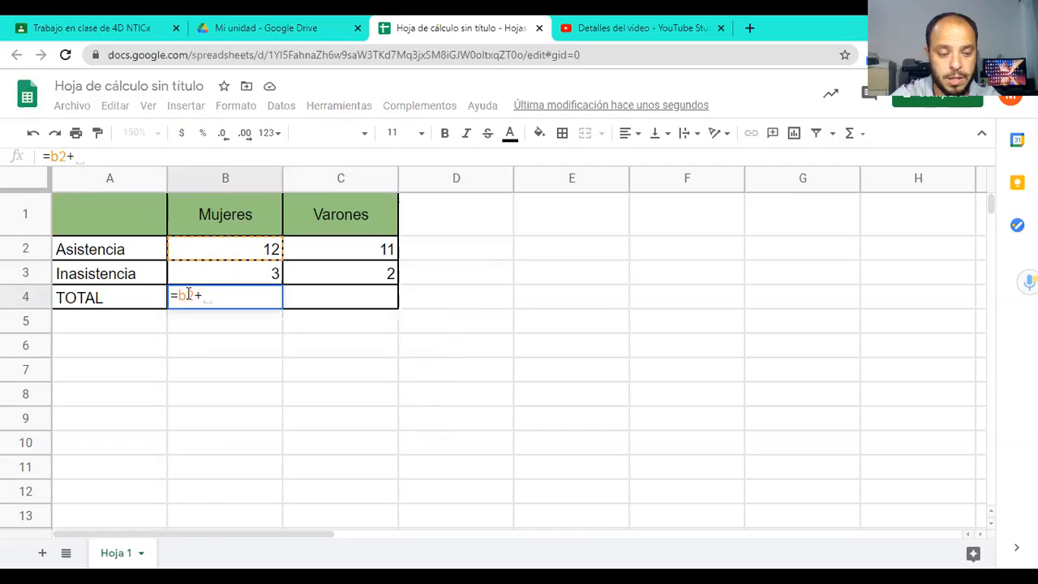
text(b3)
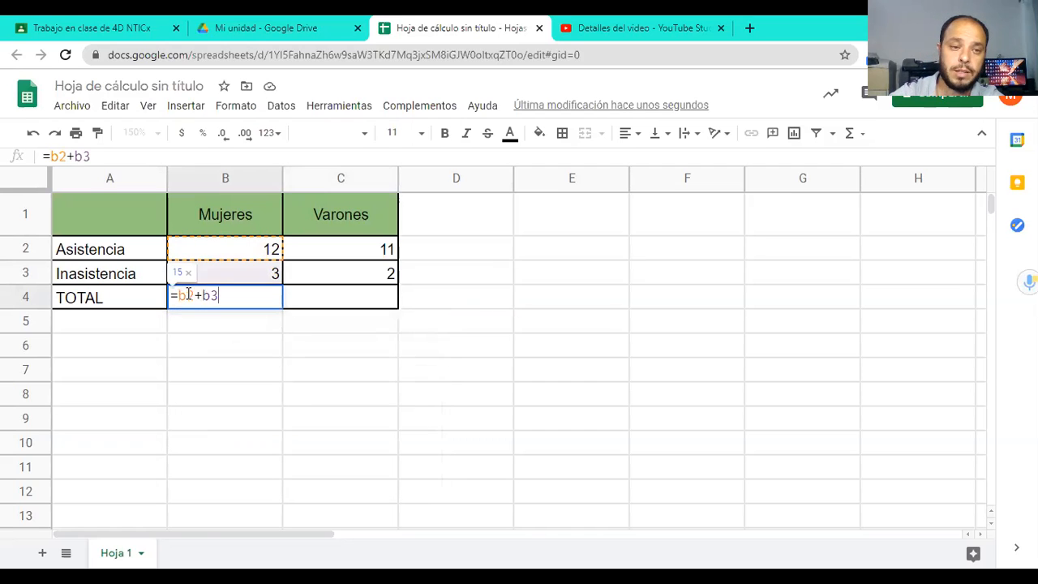
key(Return)
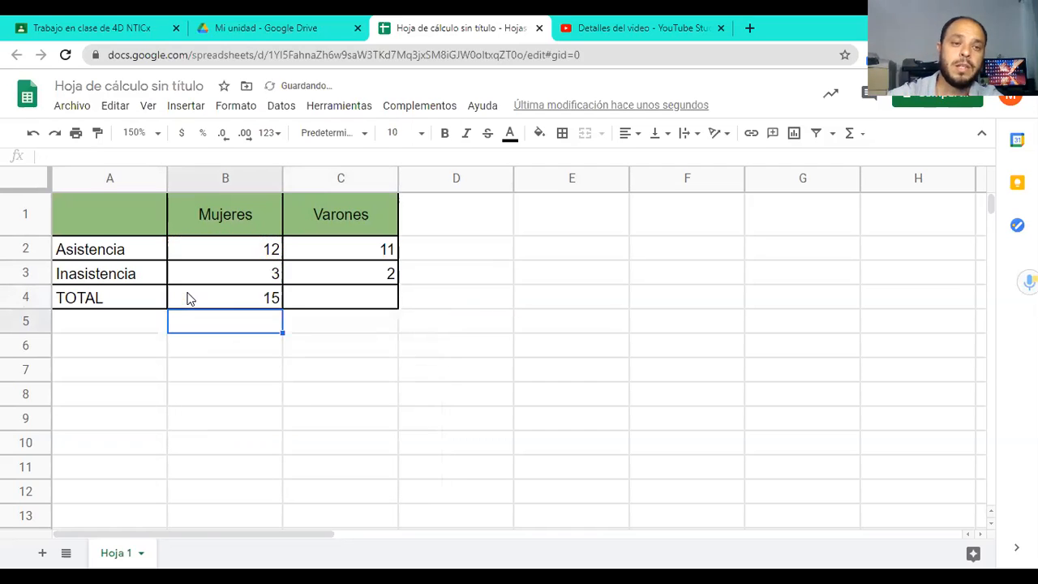
Check the total formula in B4 and change the Mujeres Inasistencia value in B3 to 4
click(253, 303)
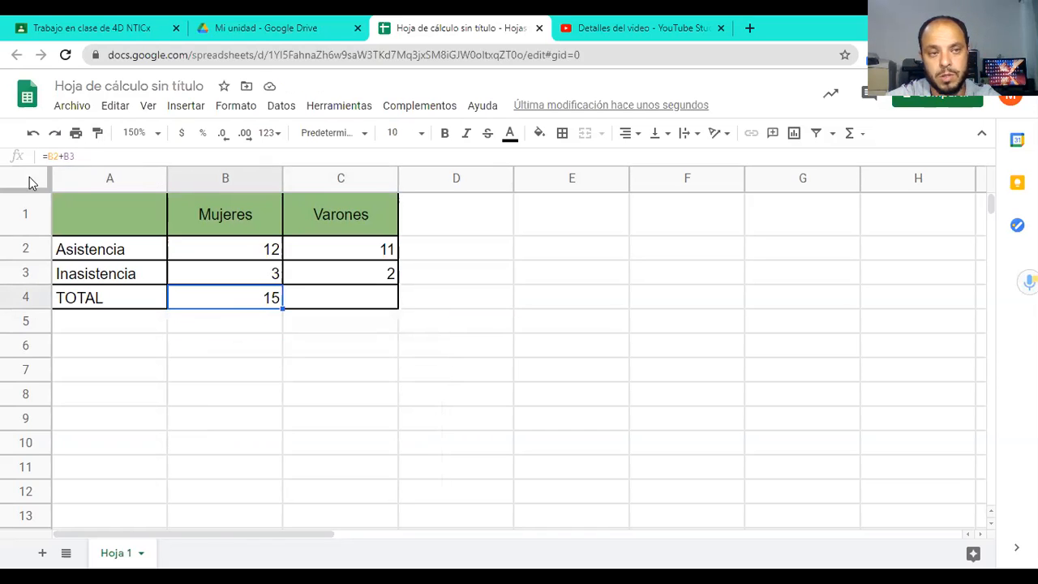
click(271, 274)
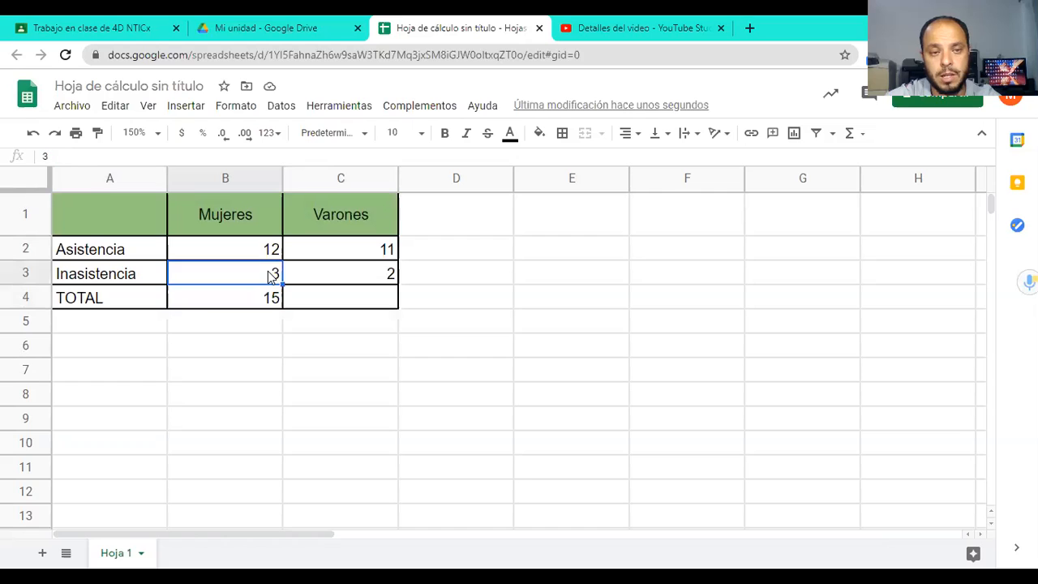
text(4)
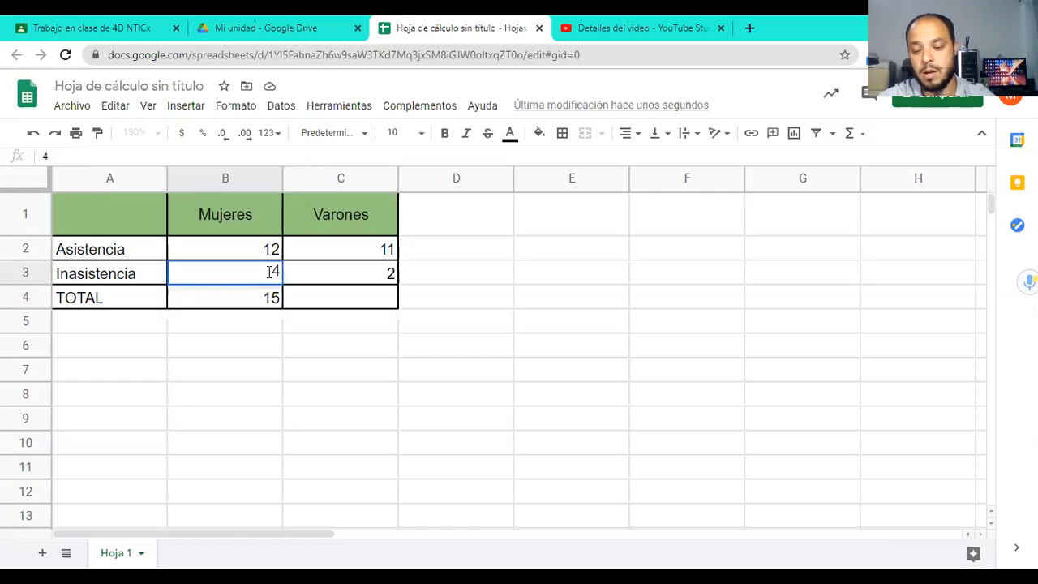
key(Return)
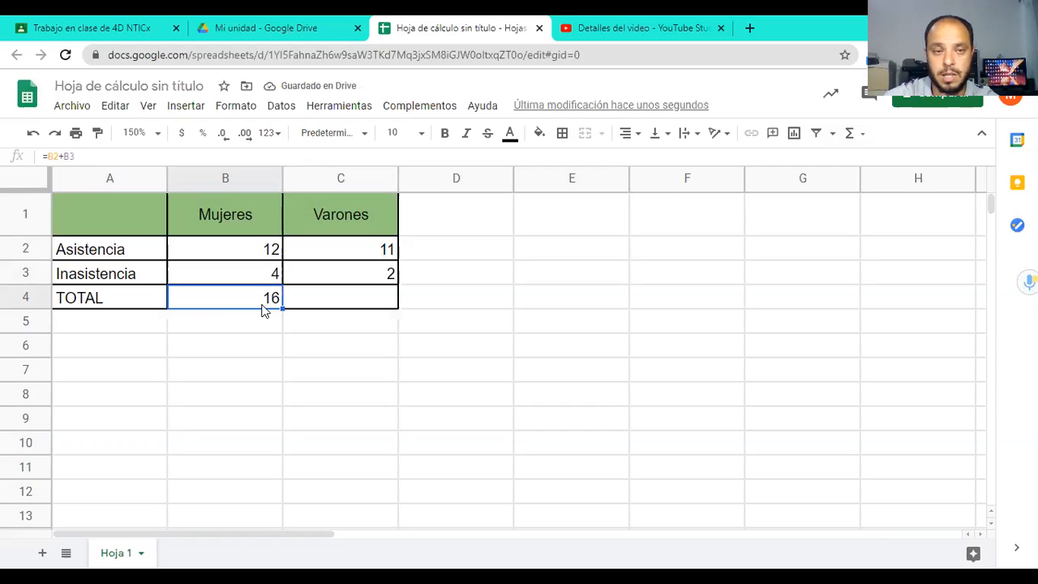
Enter the formula =C2+C3 in cell C4 to total the Varones column, using cell references picked from the sheet
click(359, 250)
click(355, 298)
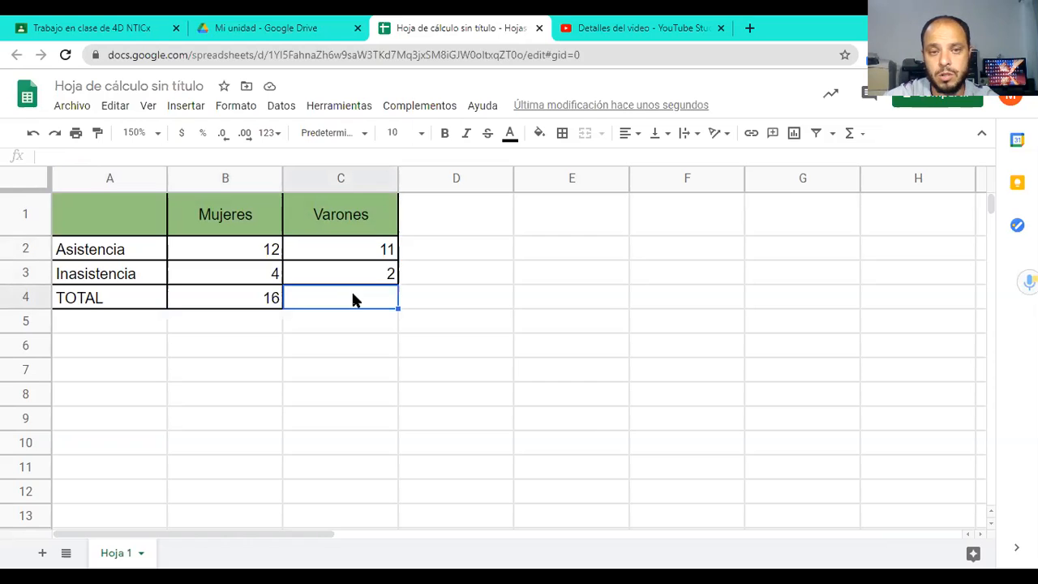
text(=)
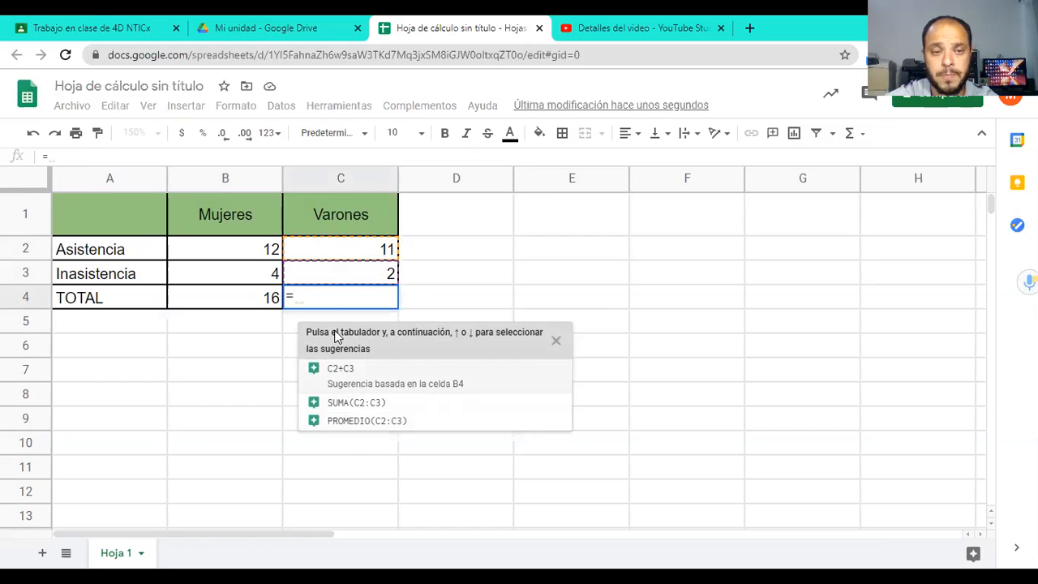
click(345, 254)
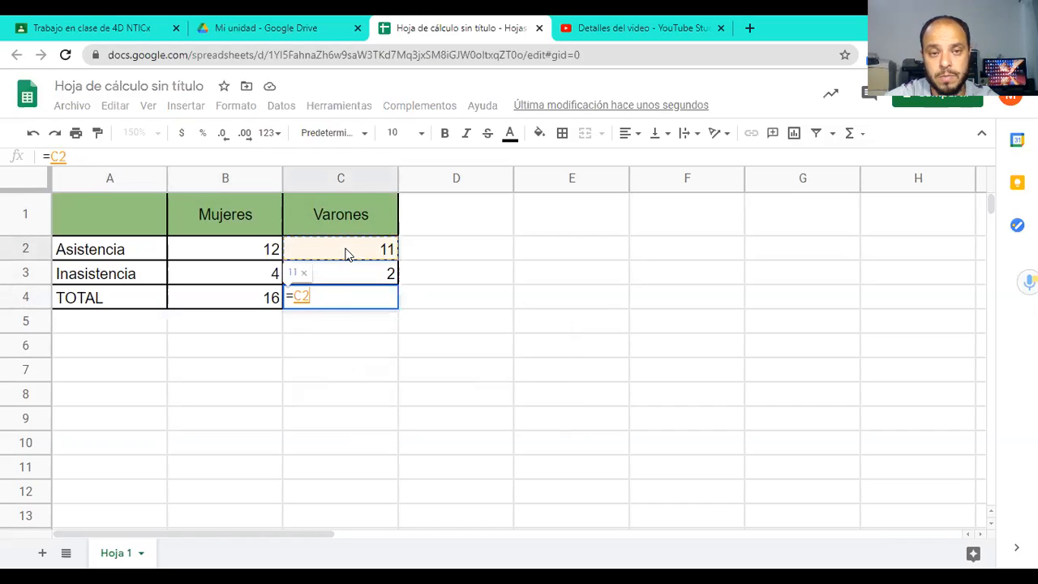
text(+)
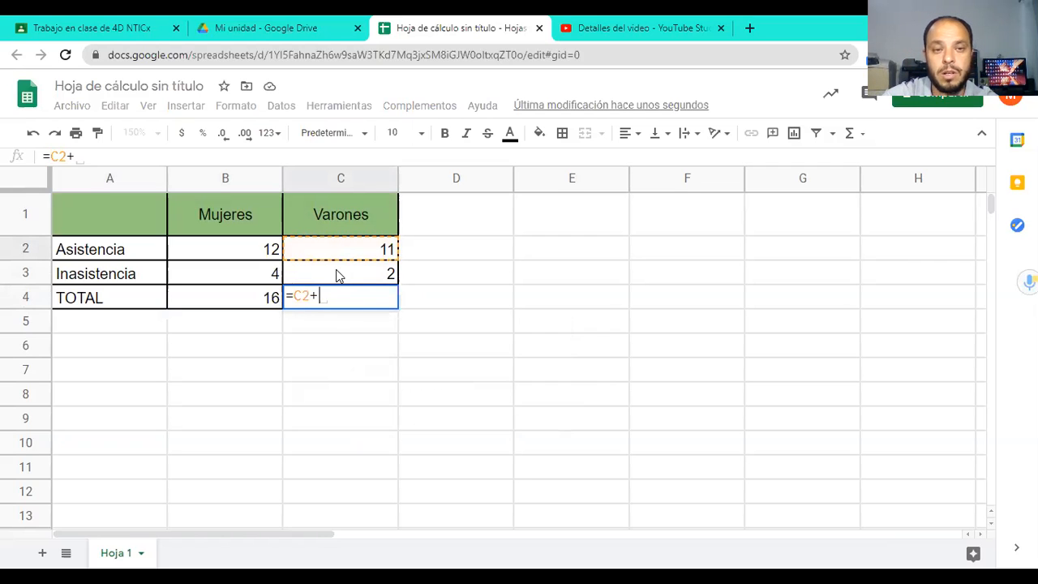
click(339, 276)
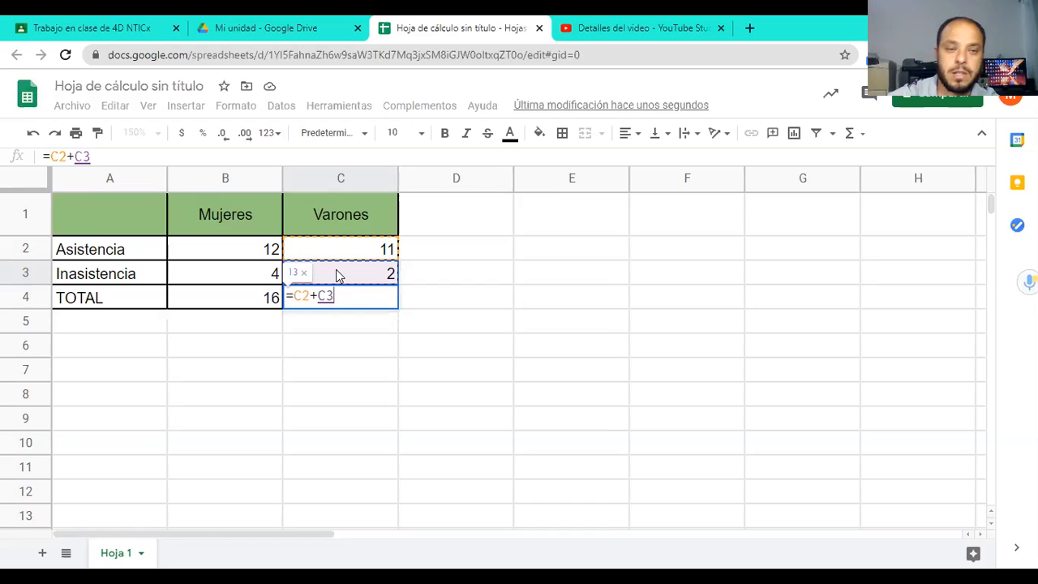
key(Return)
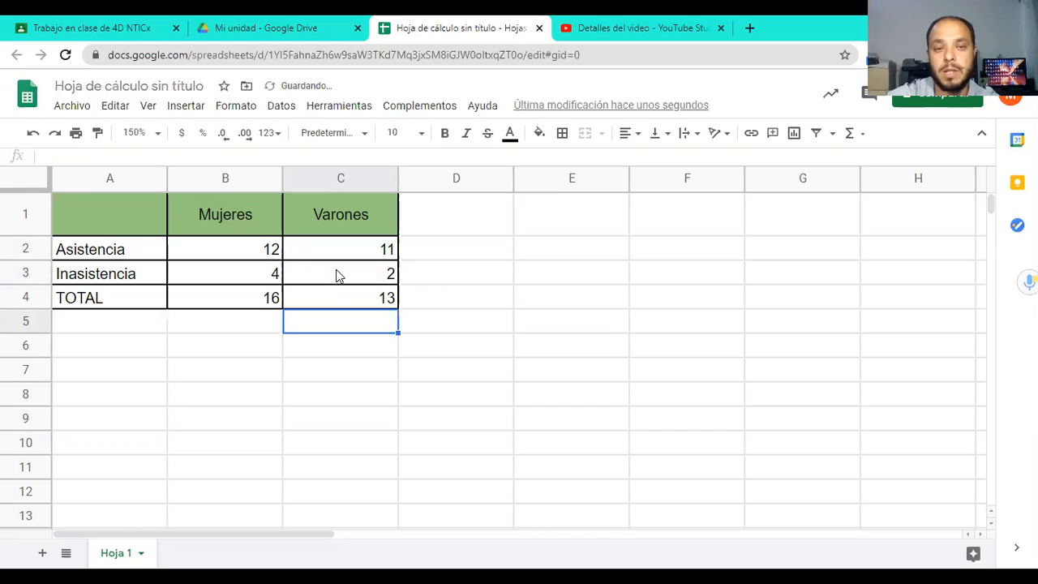
Change the Varones Asistencia value in C2 to 10
click(339, 276)
click(354, 253)
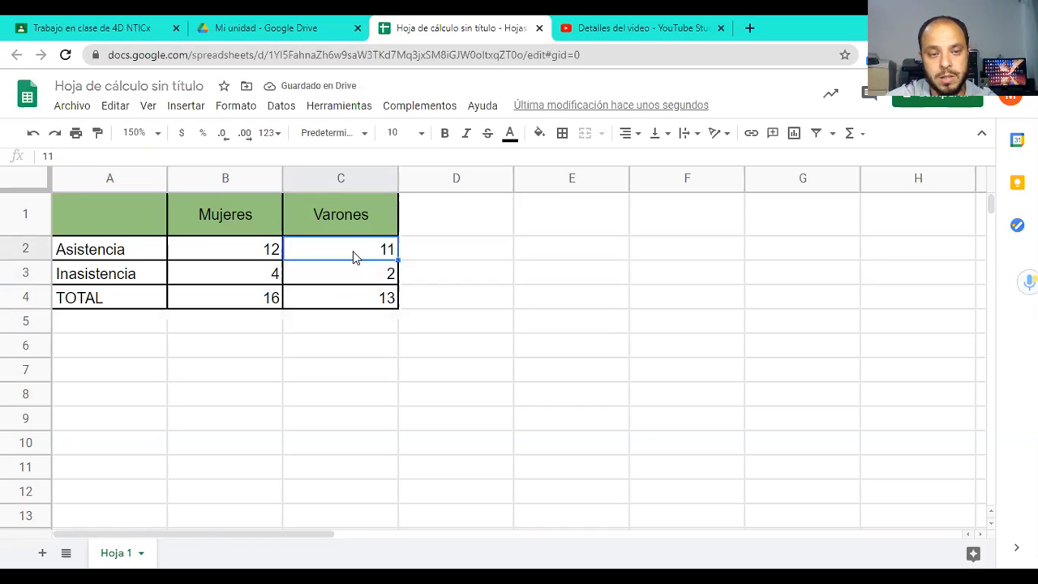
text(10)
key(Return)
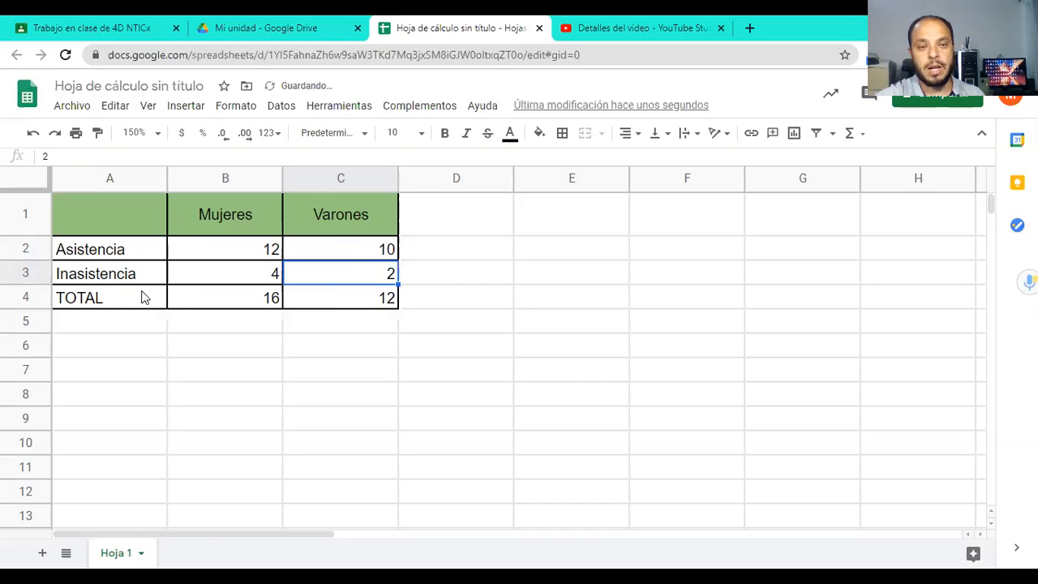
Fill the TOTAL row A4:C4 with light gray
drag(142, 298, 327, 301)
click(540, 136)
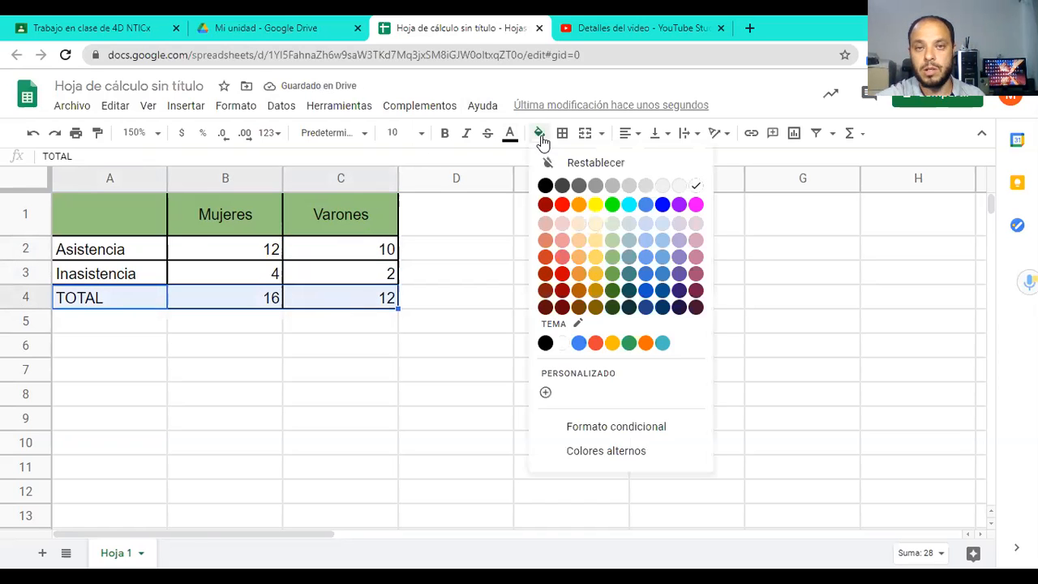
click(386, 369)
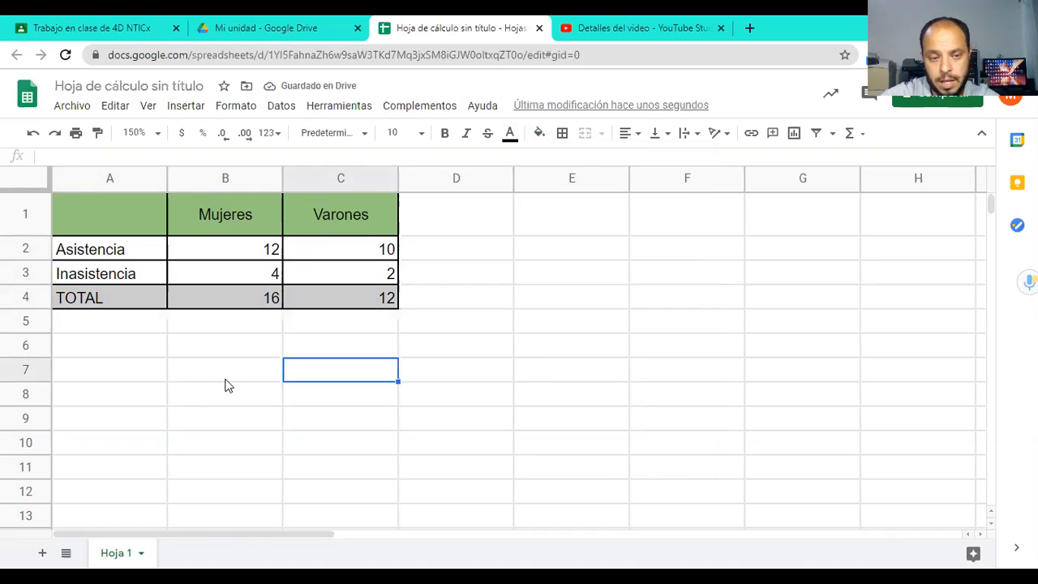
Rename the sheet Hoja 1 as TP1
double_click(119, 553)
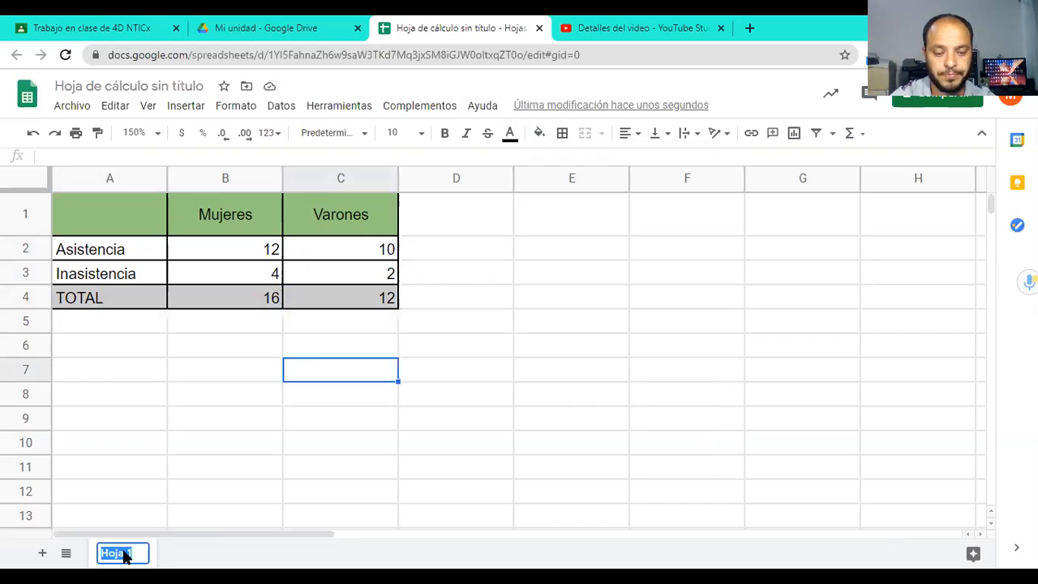
text(TP1)
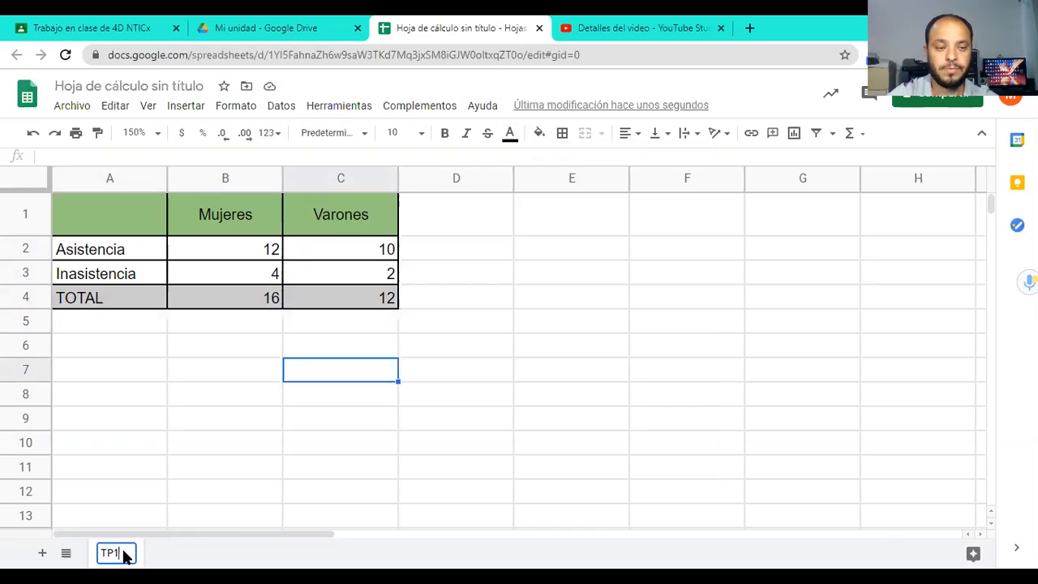
key(Return)
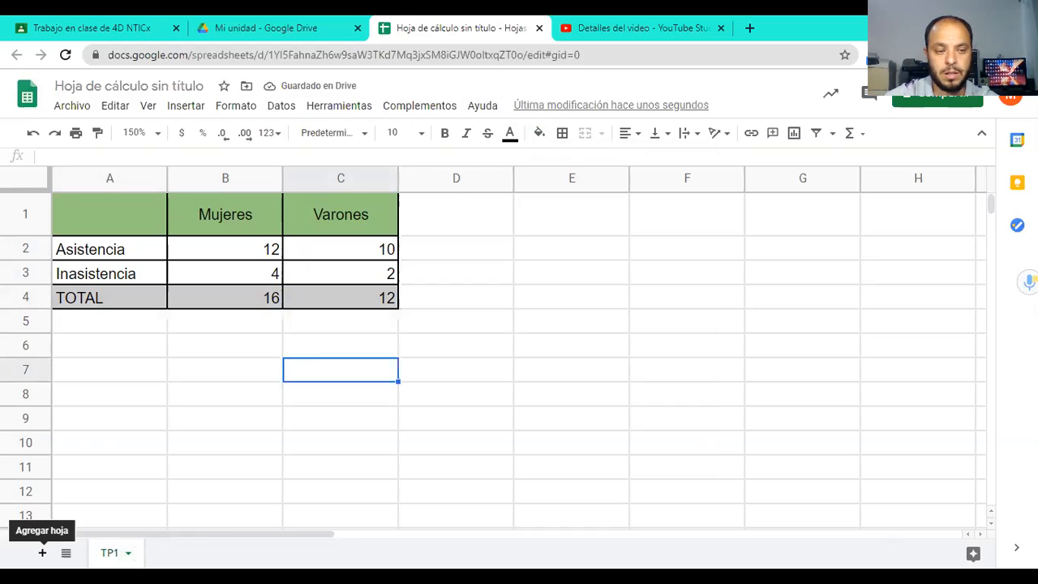
Add a new sheet to the spreadsheet and name it TP2
click(42, 552)
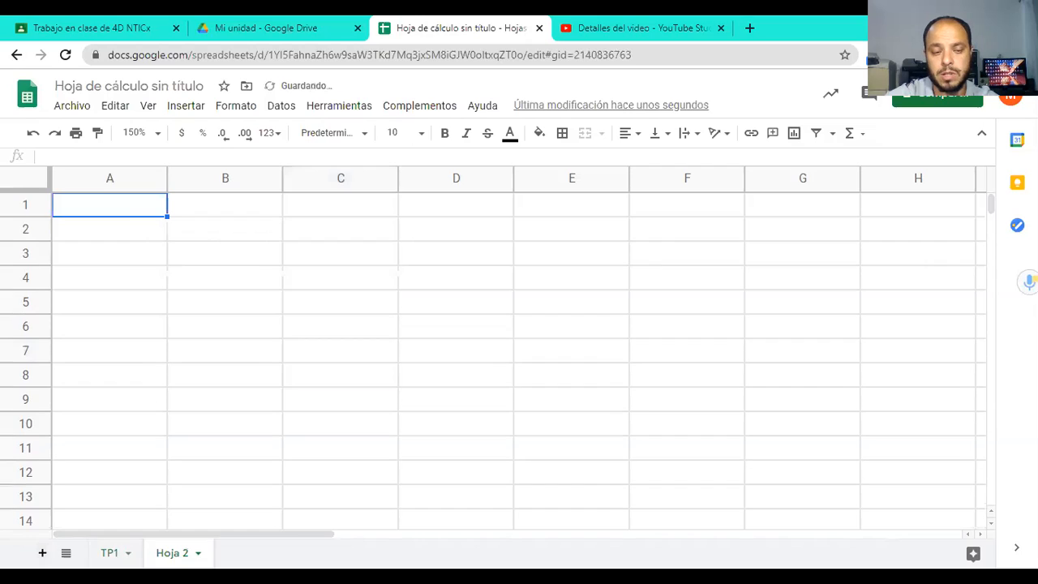
double_click(172, 553)
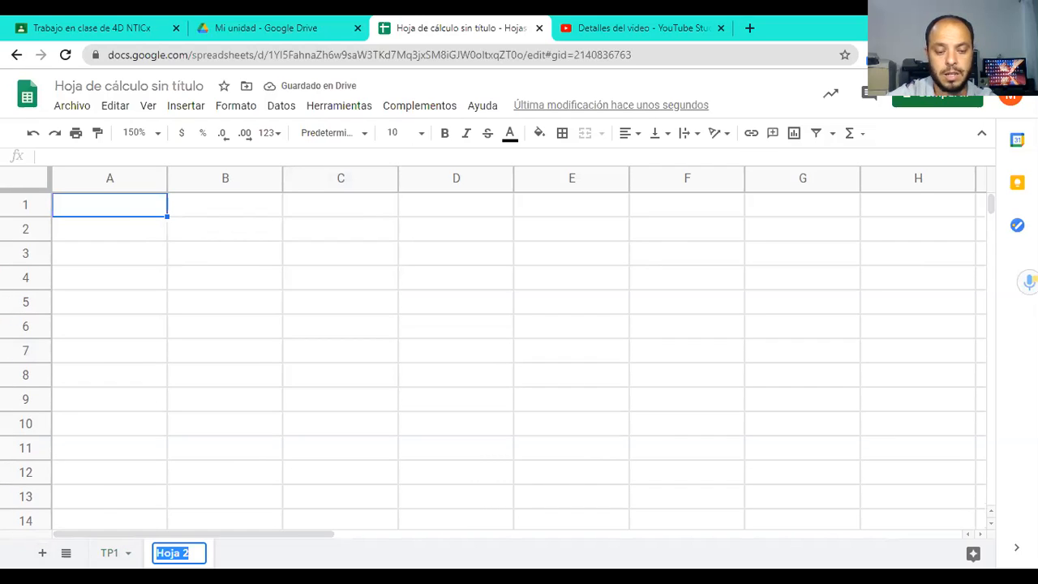
text(tp2)
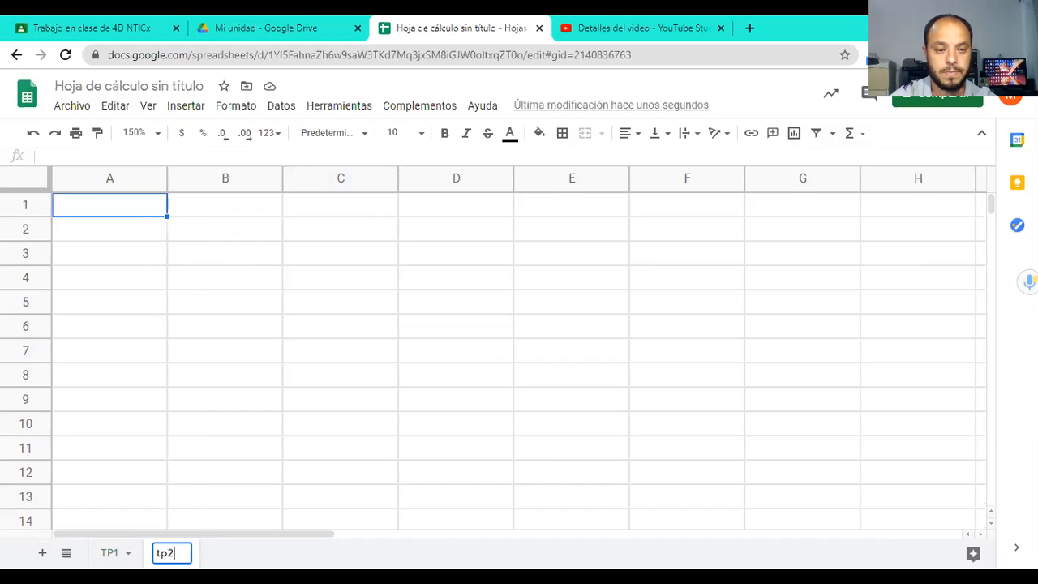
key(BackSpace)
key(BackSpace)
key(BackSpace)
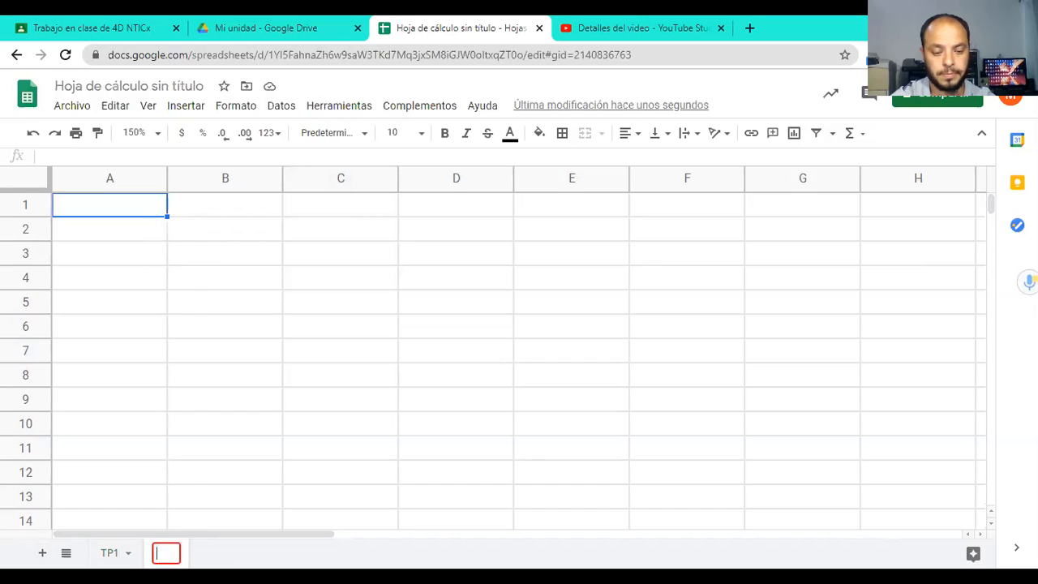
text(TP2)
key(Return)
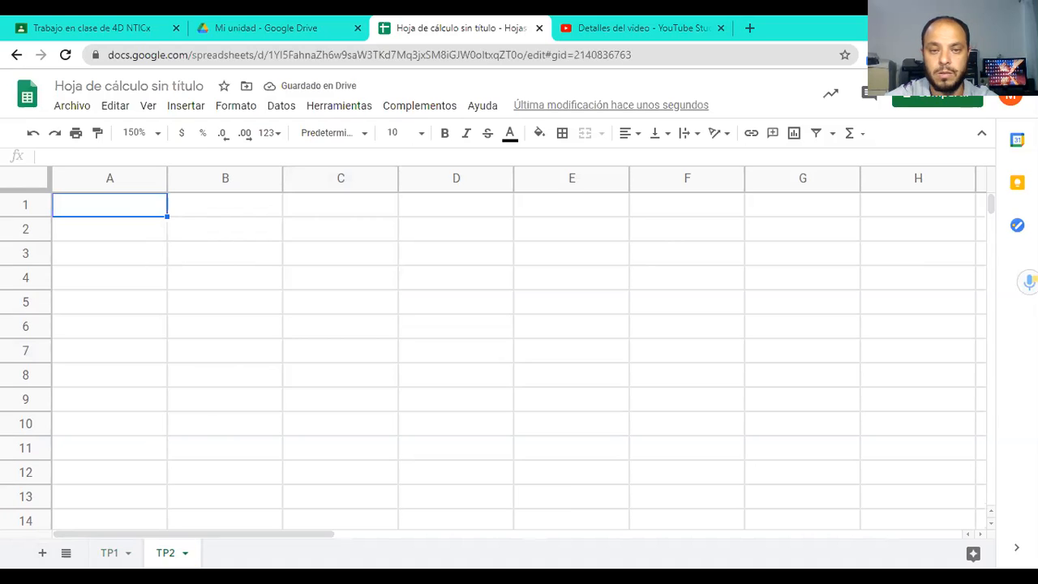
Switch to the activities PDF in Adobe Reader, examine the Trabajo Práctico Nº2 table on page 2, and return to Google Sheets
key(alt+Tab)
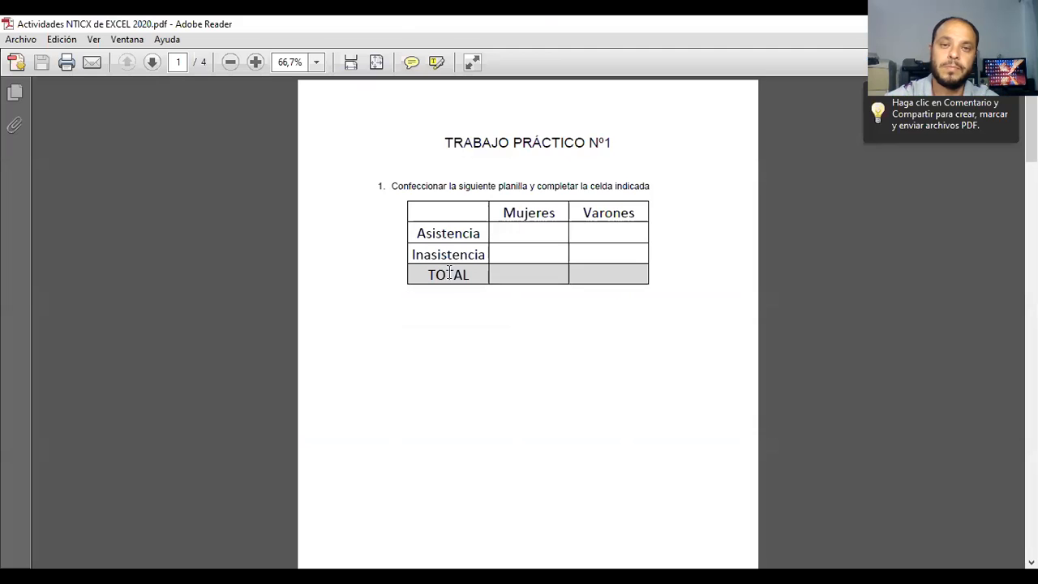
scroll(456, 271, down, 10)
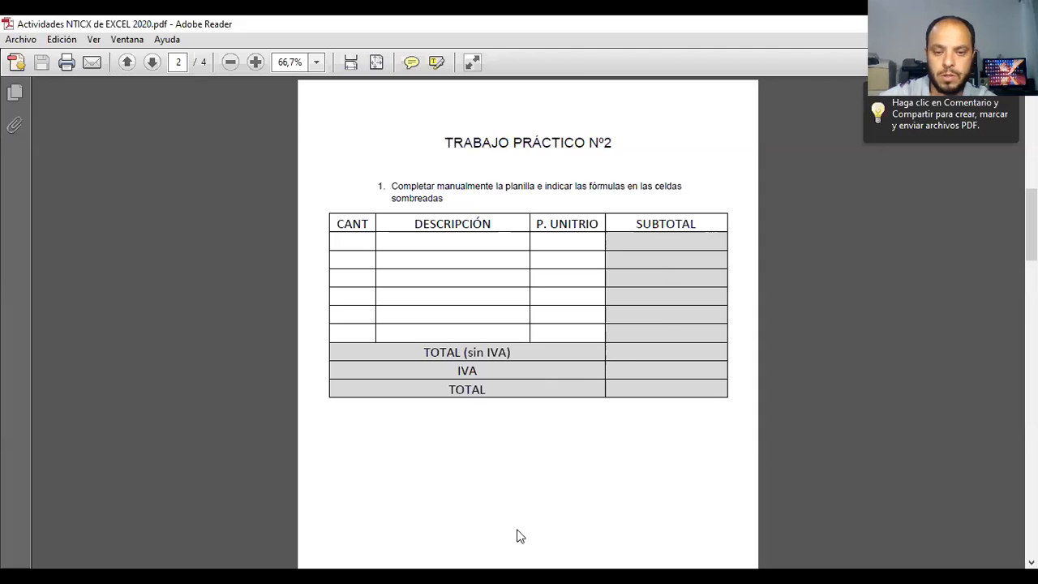
key(alt+Tab)
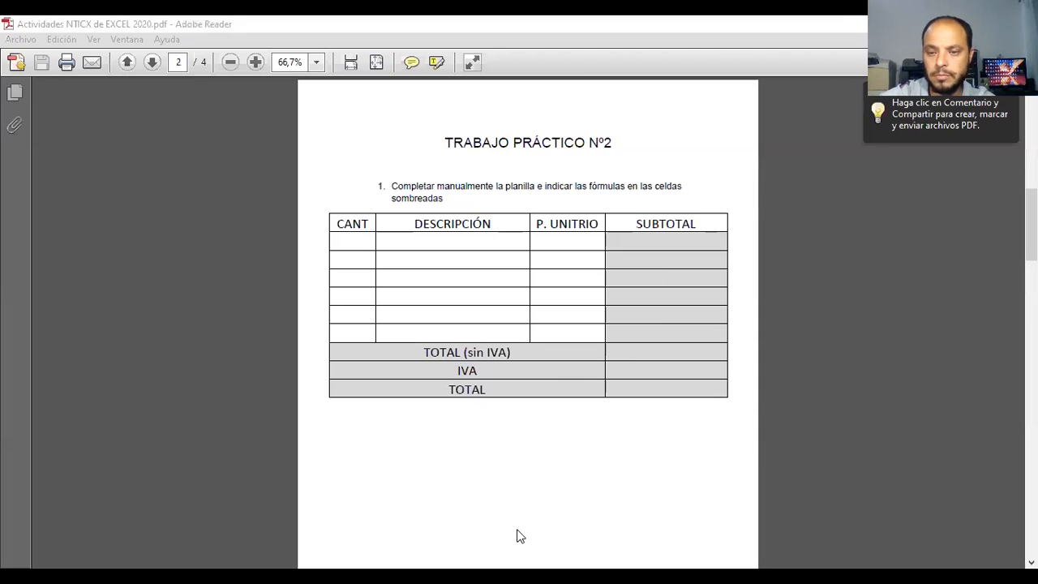
key(alt+Tab)
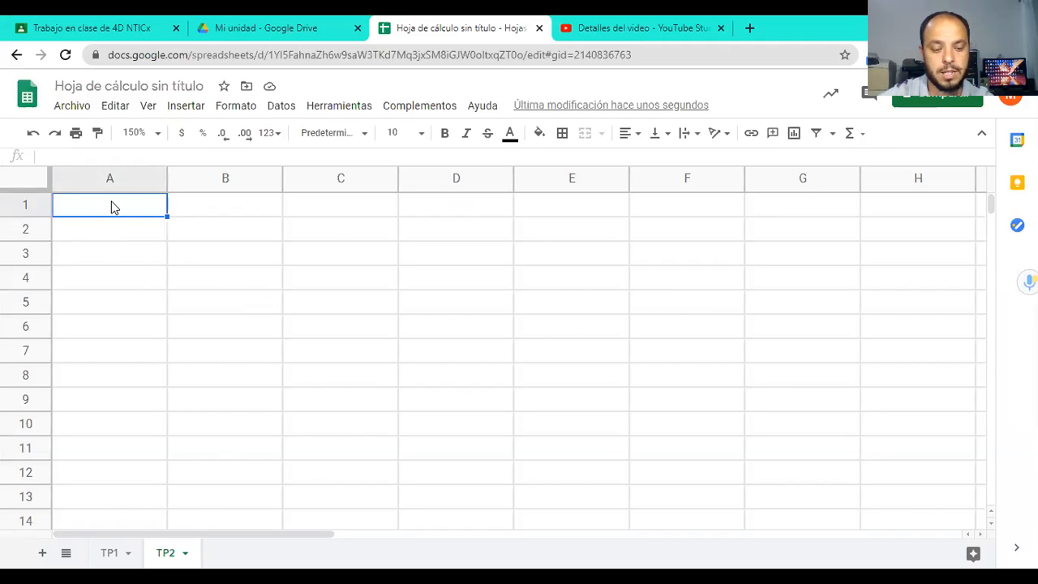
Enter the column headers CANT, DESCRIPCIÓN, P UNITARIO and SUBTOTAL in cells A1:D1 of sheet TP2
text(CANT)
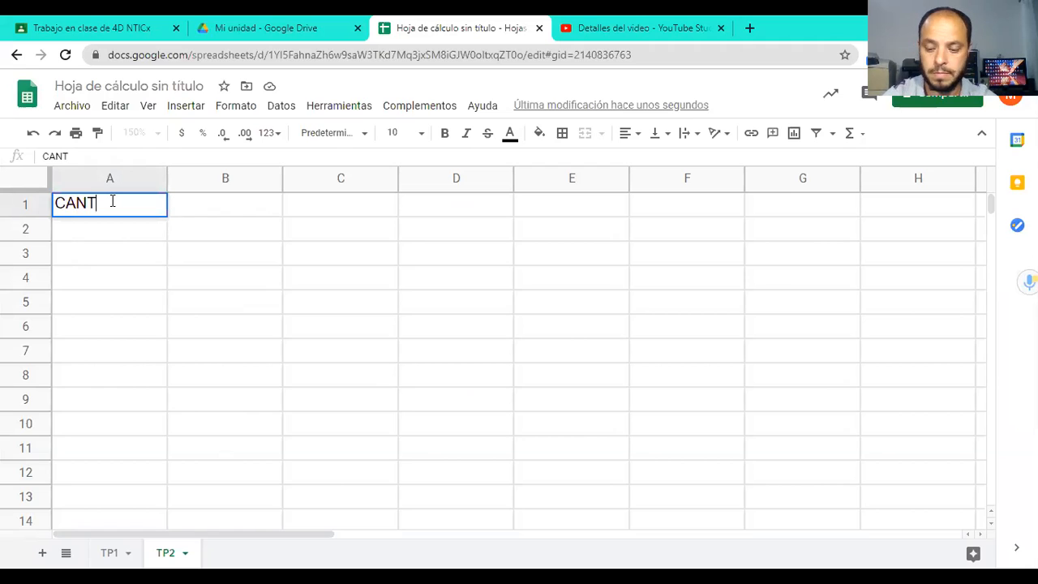
key(Tab)
text(DES)
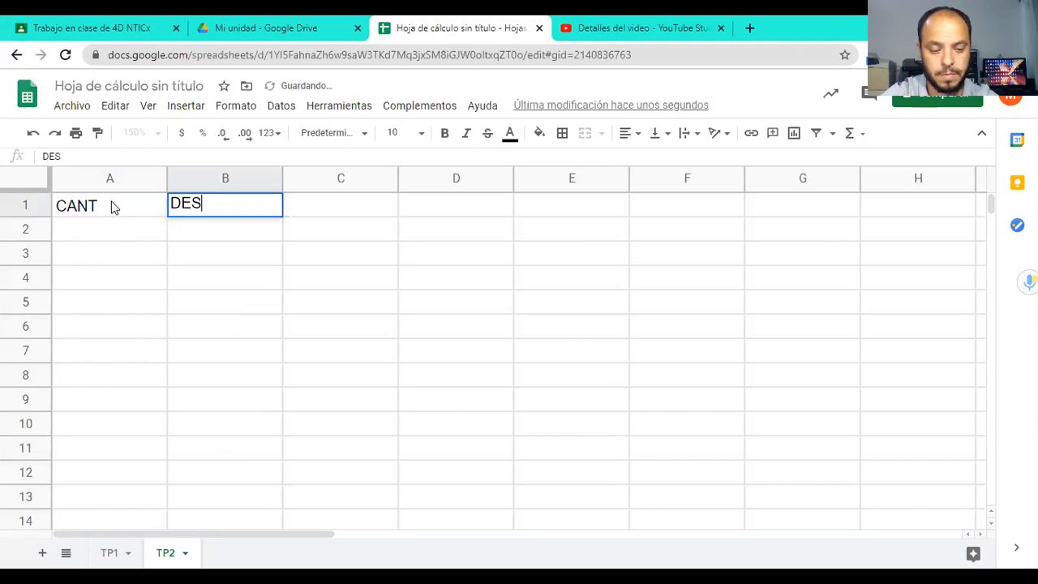
text(CRIPCI)
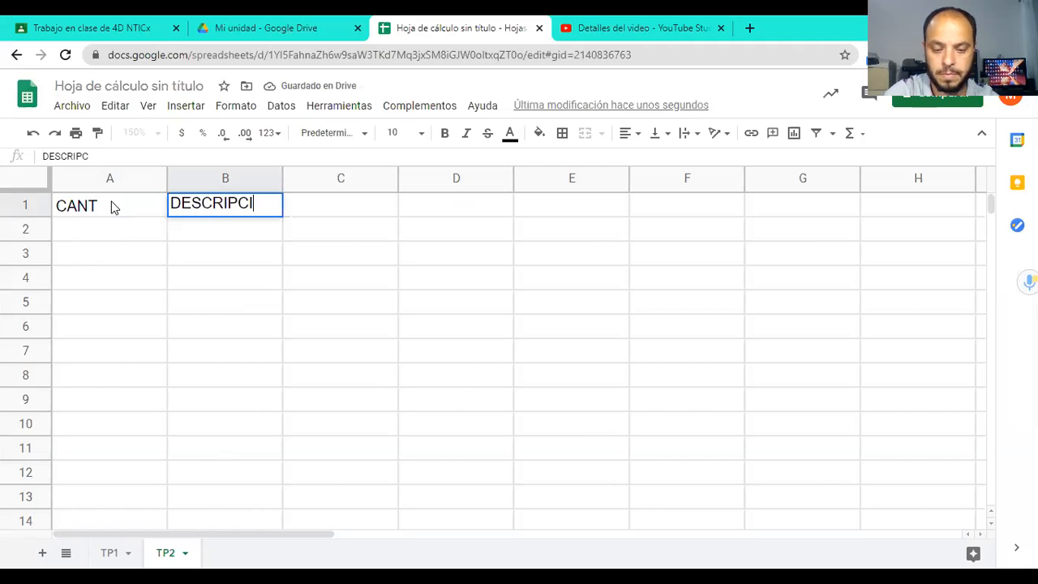
text(ÓN)
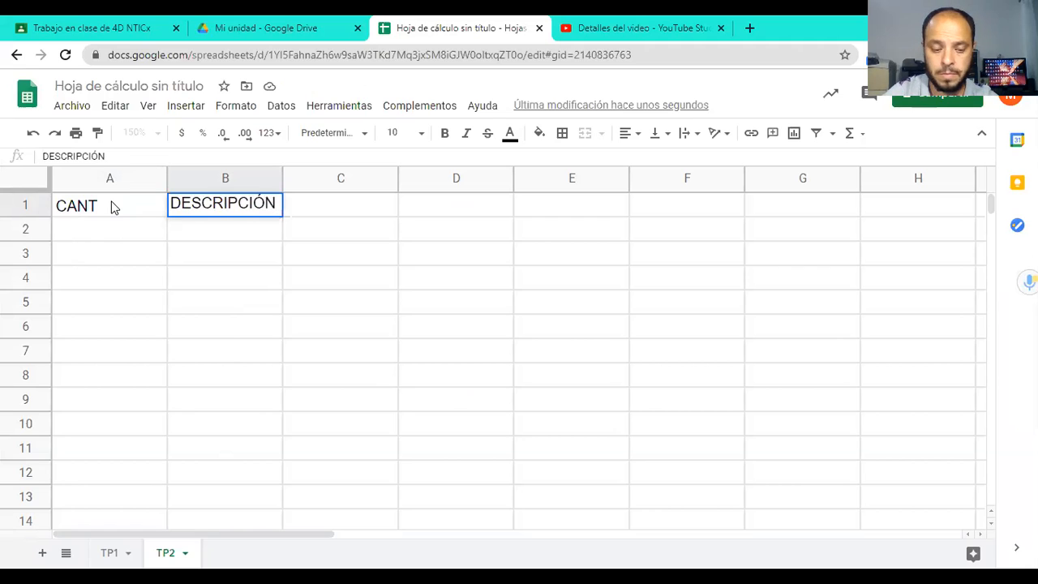
key(Tab)
text(P )
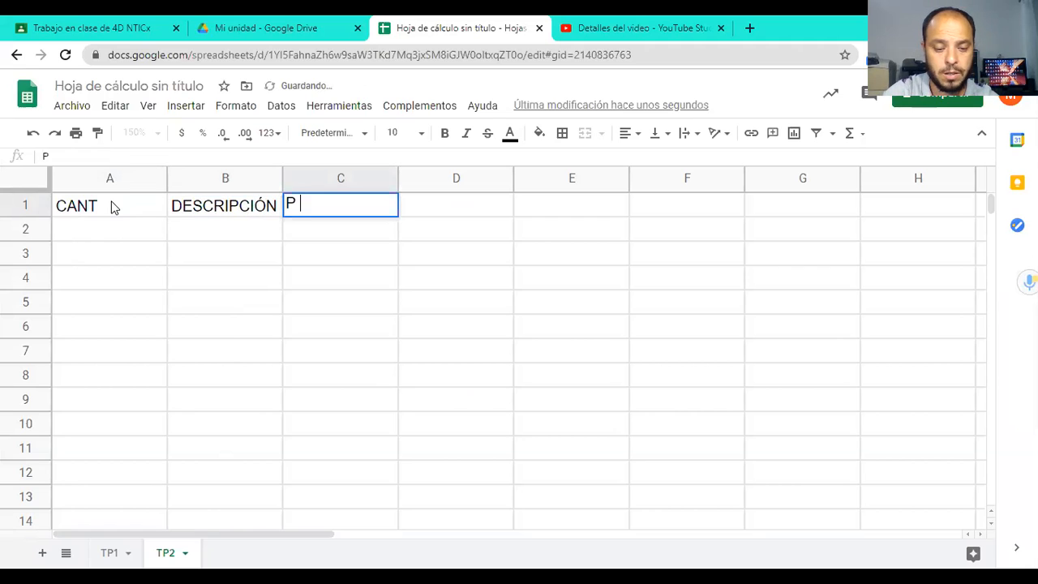
text(UNITARIO)
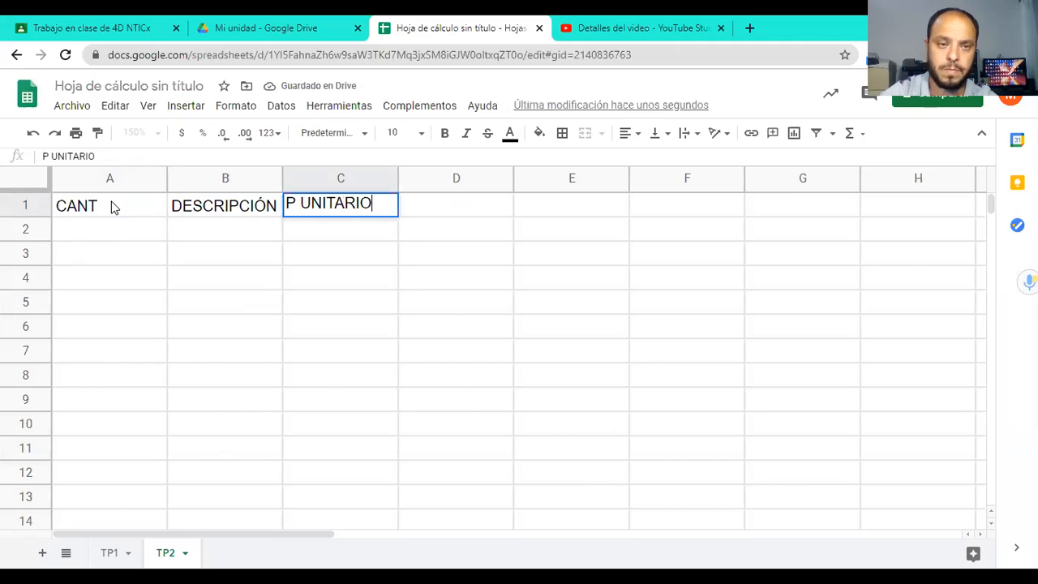
key(Tab)
text(SU)
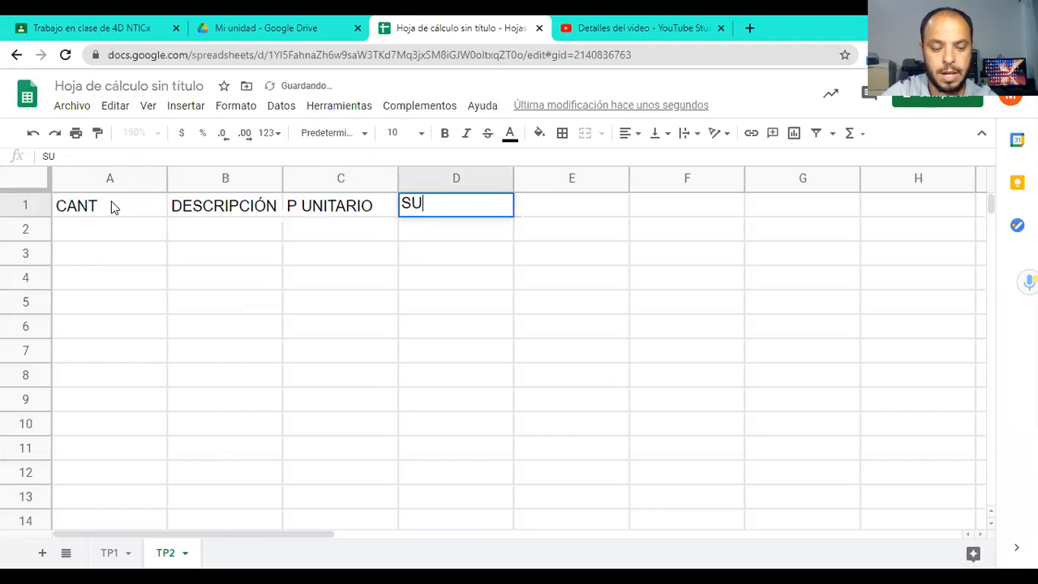
text(BTOTAL)
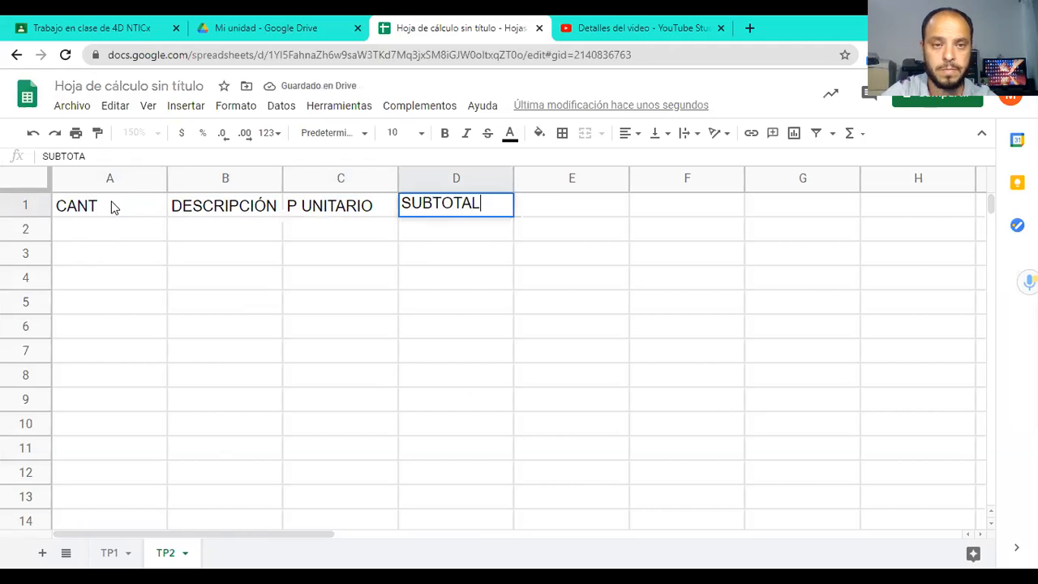
key(Return)
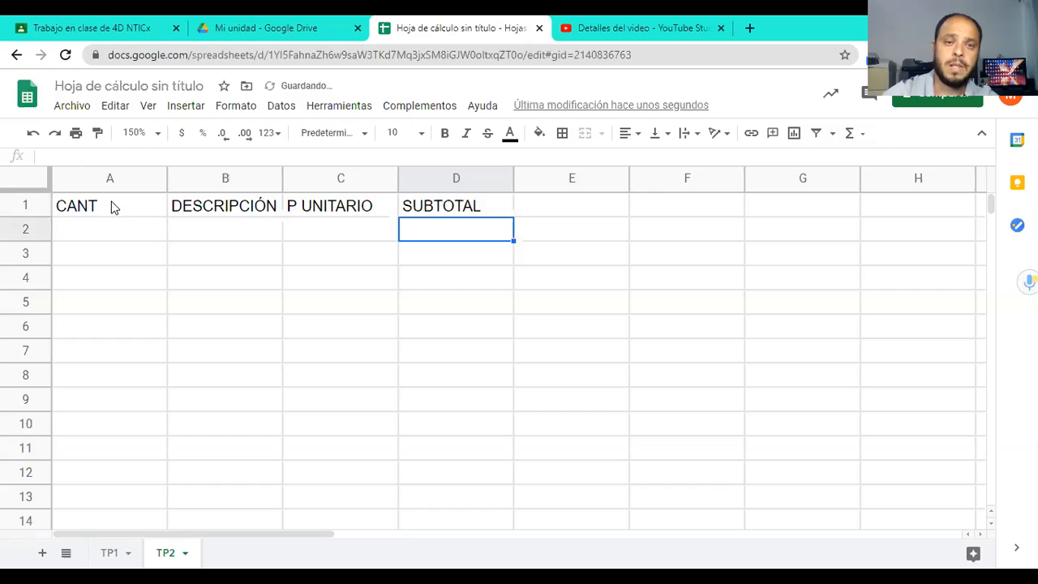
Merge cells A8:C8 into a single cell
click(422, 305)
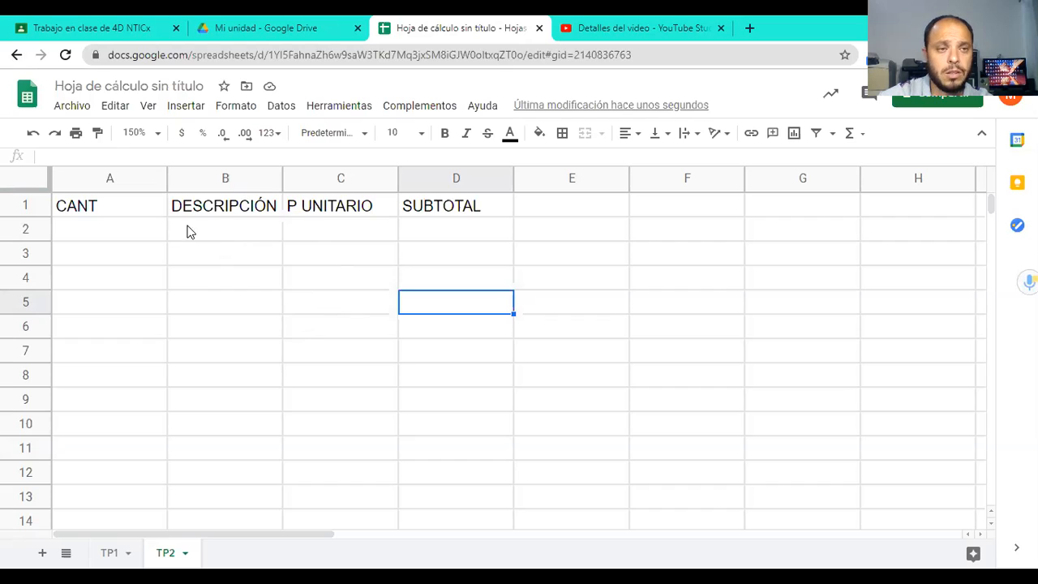
click(112, 232)
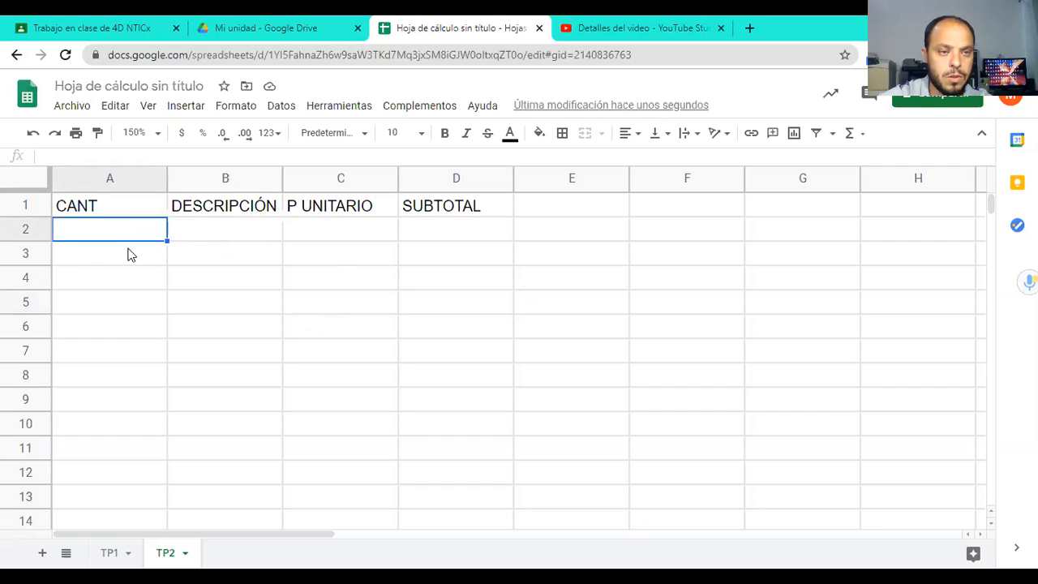
click(131, 254)
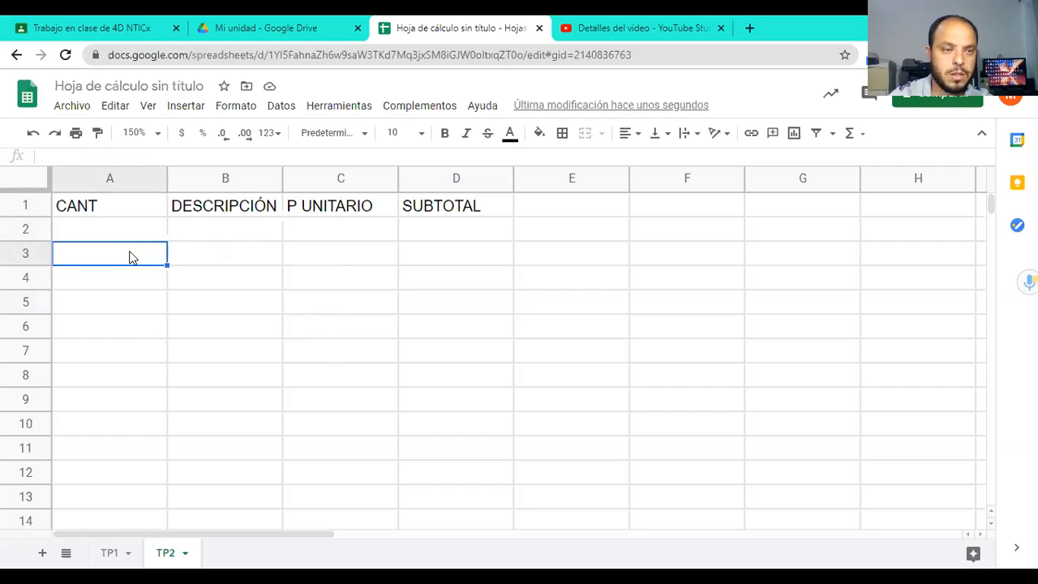
key(Down)
key(Down)
key(Down)
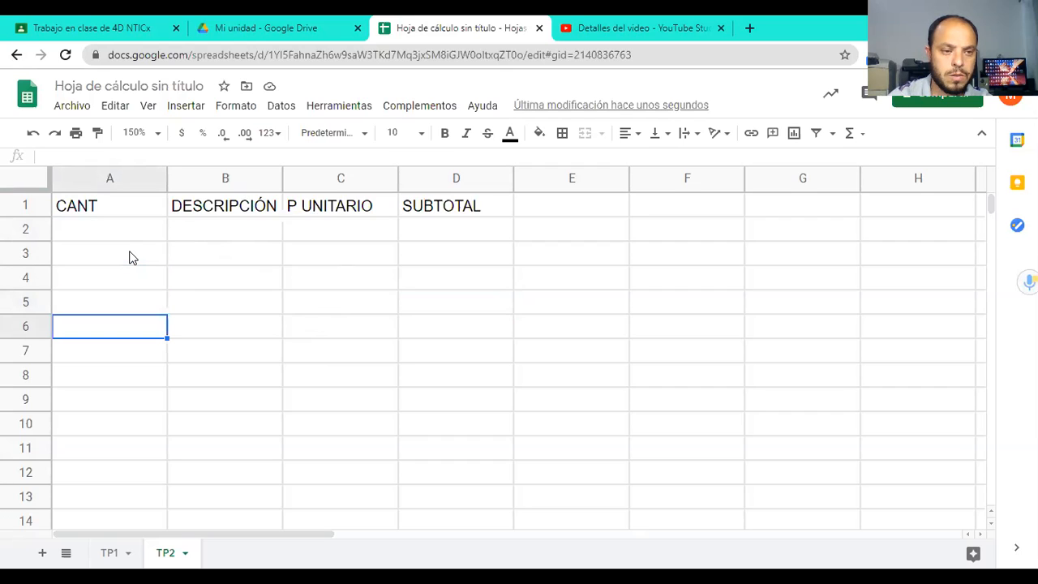
key(Down)
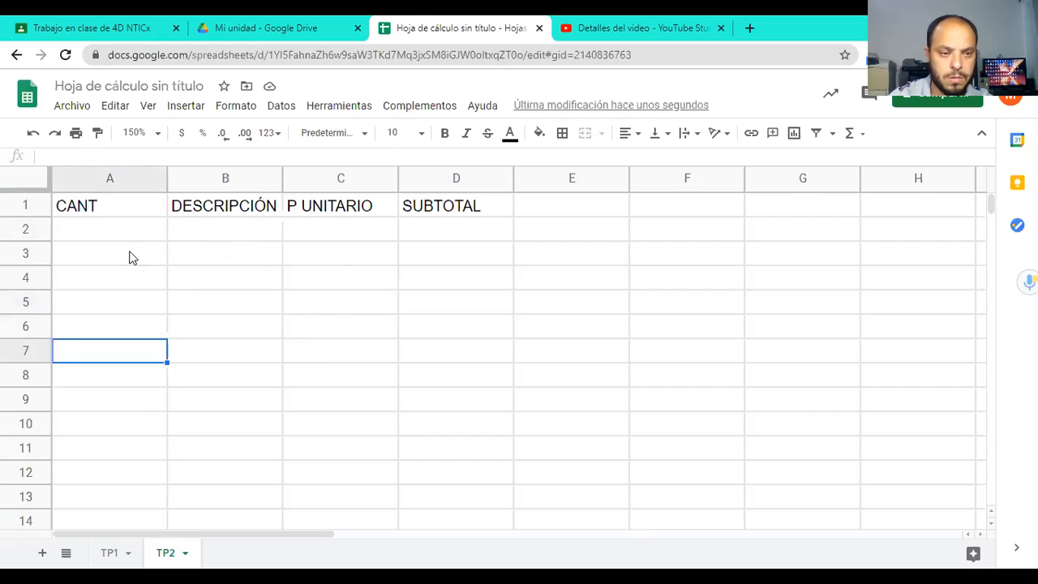
key(Down)
key(shift+Right)
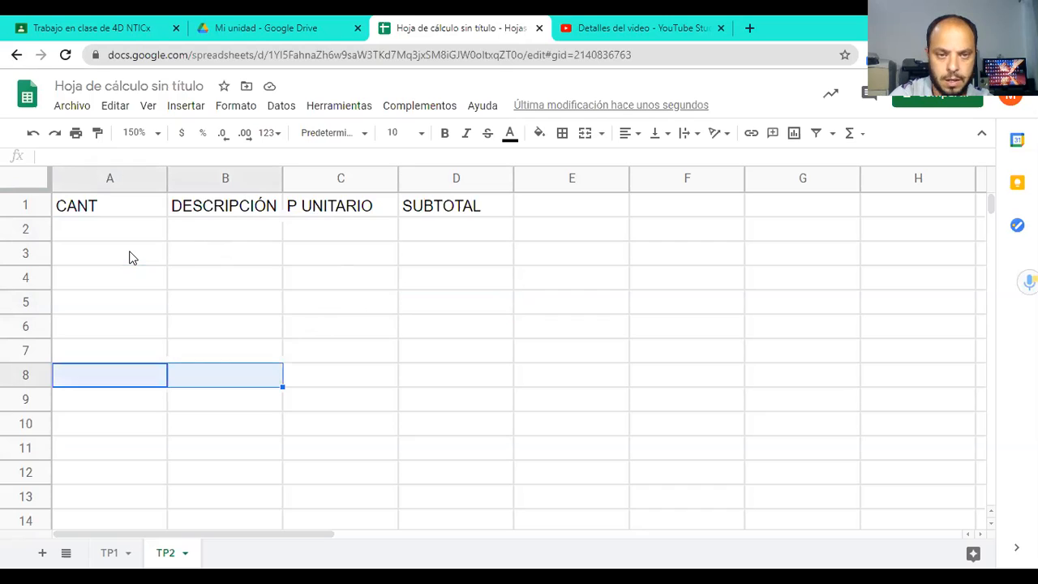
key(shift+Right)
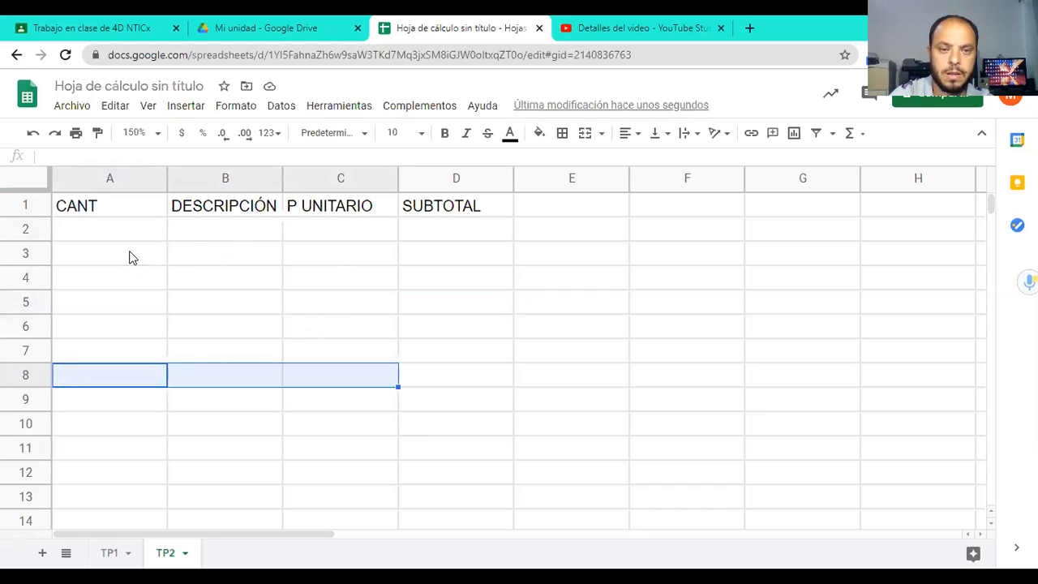
key(ctrl+c)
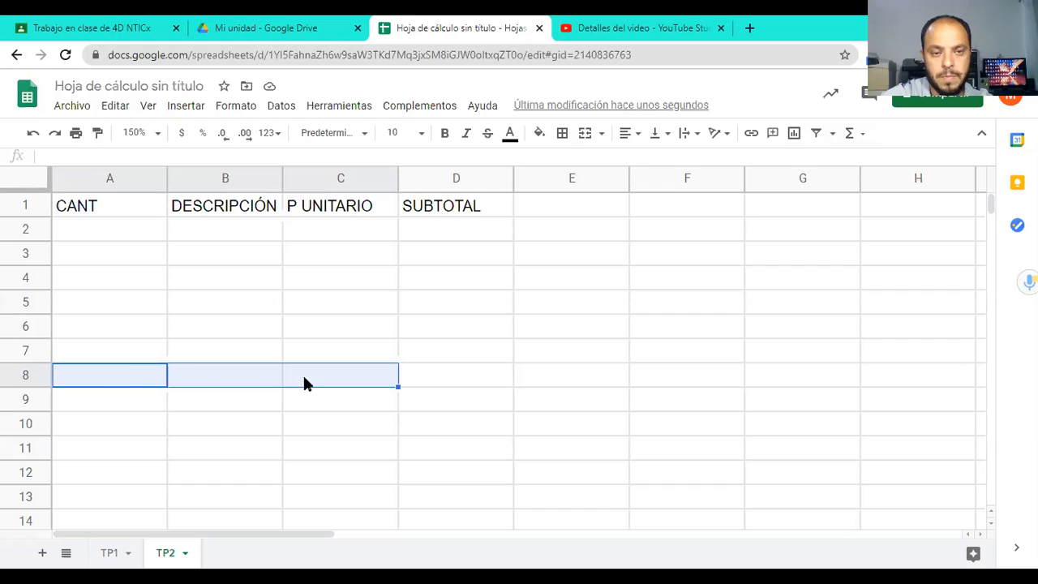
click(585, 135)
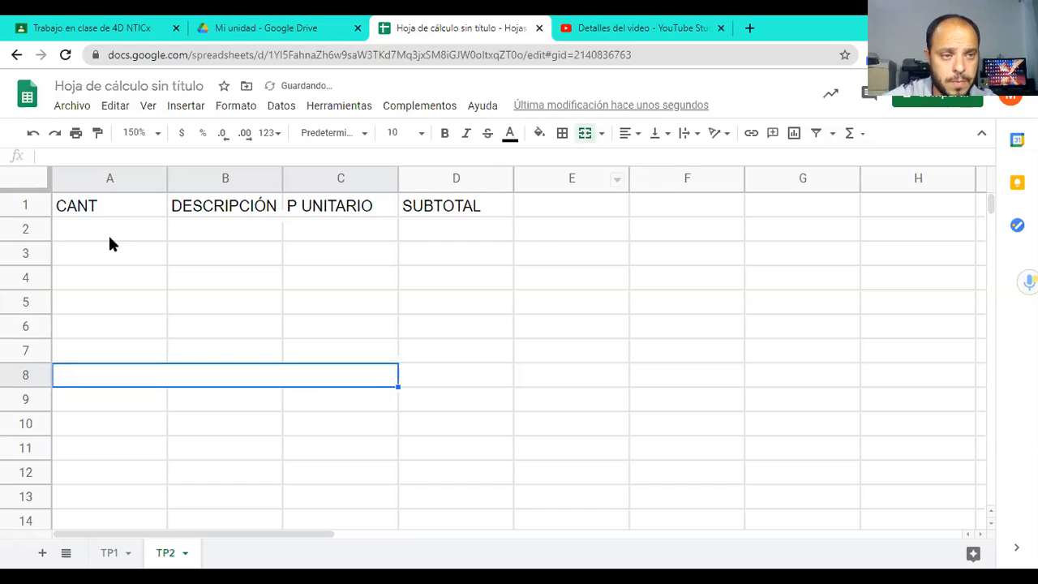
Apply all borders to the range A1:D9
drag(102, 207, 452, 401)
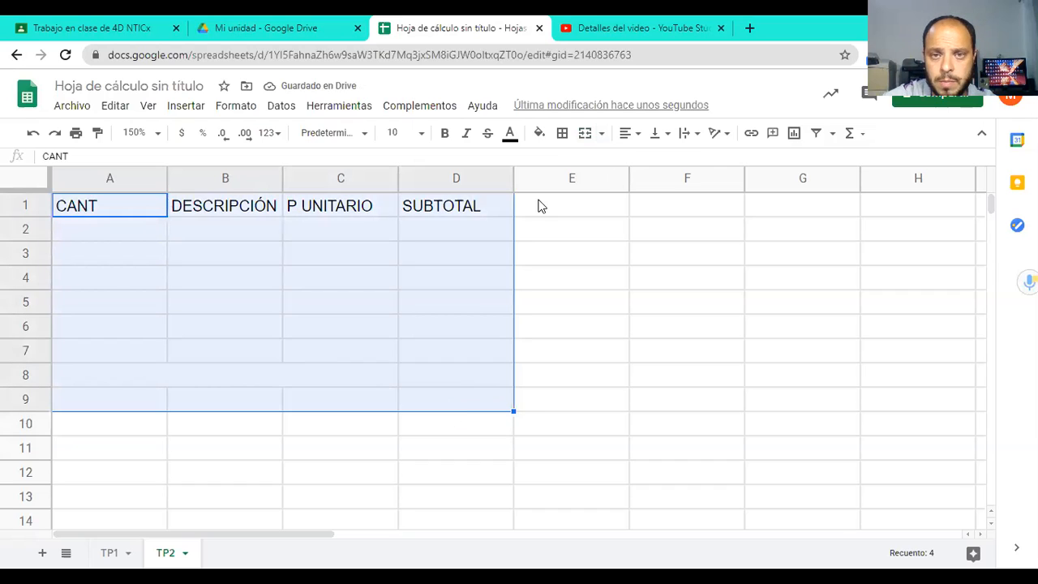
click(562, 133)
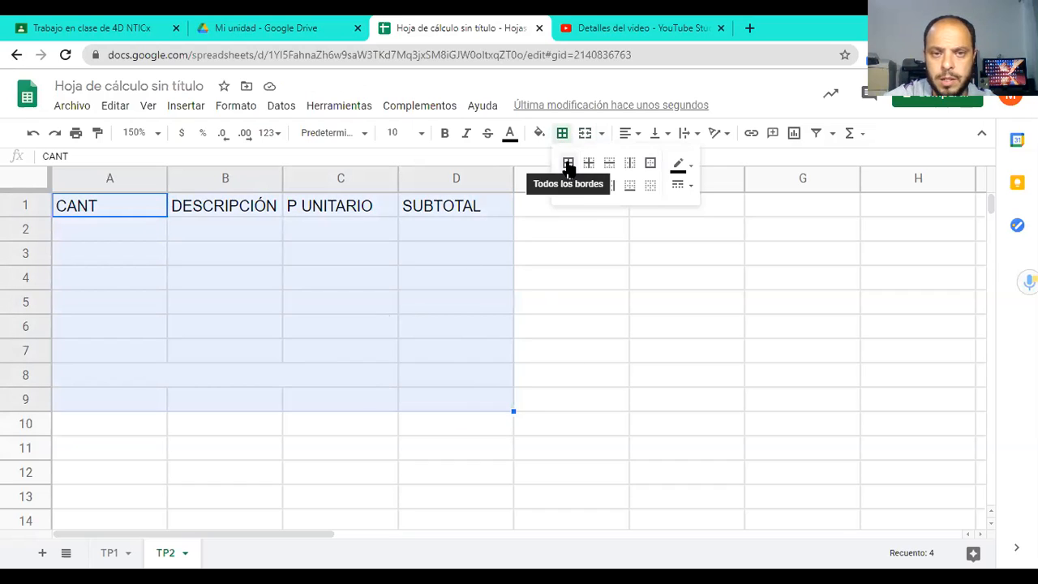
click(580, 376)
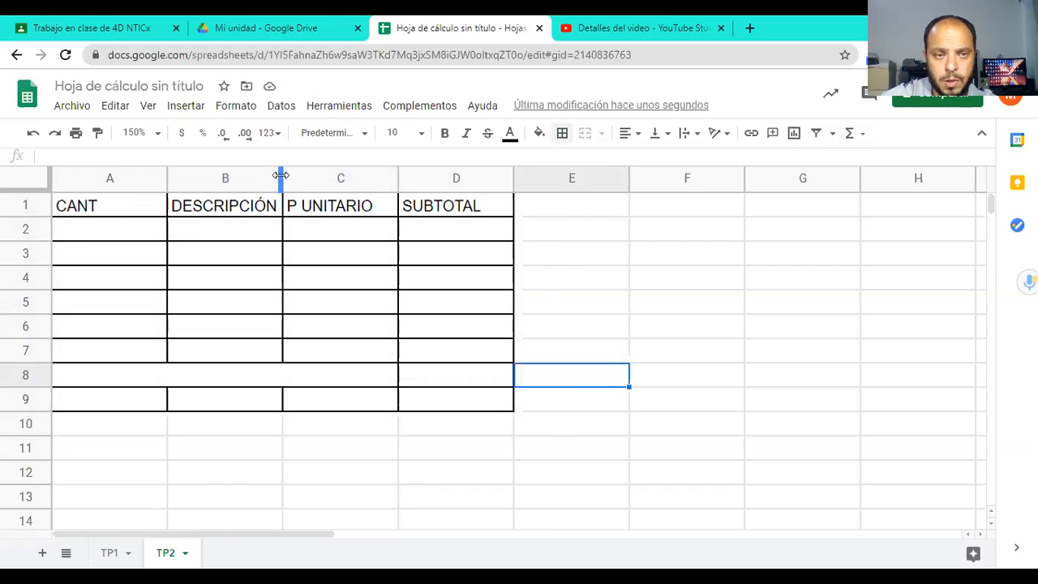
Widen the DESCRIPCIÓN column to about twice its width and fit the P UNITARIO column to its content
drag(281, 175, 392, 173)
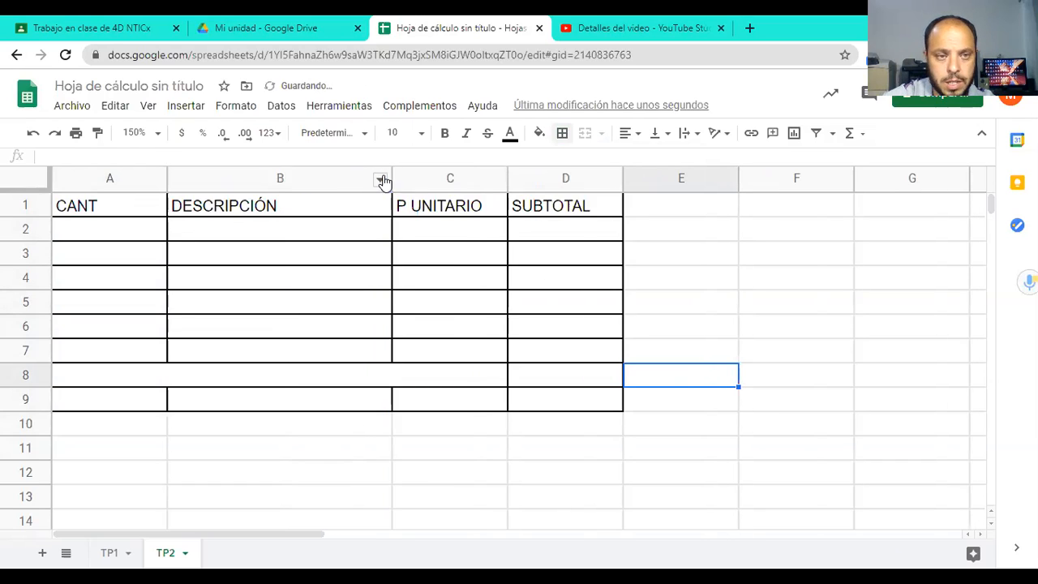
drag(504, 173, 451, 175)
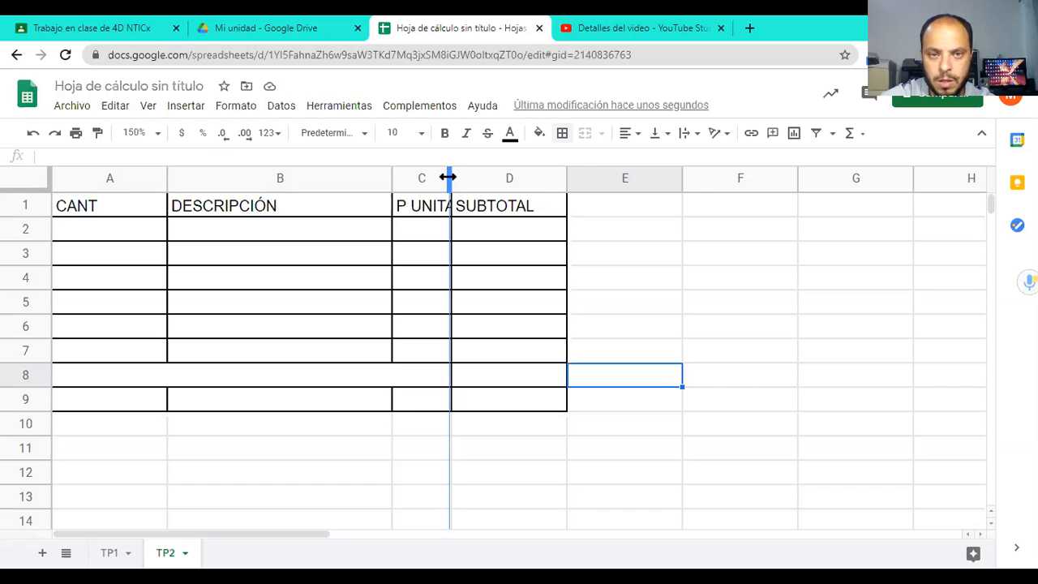
double_click(448, 176)
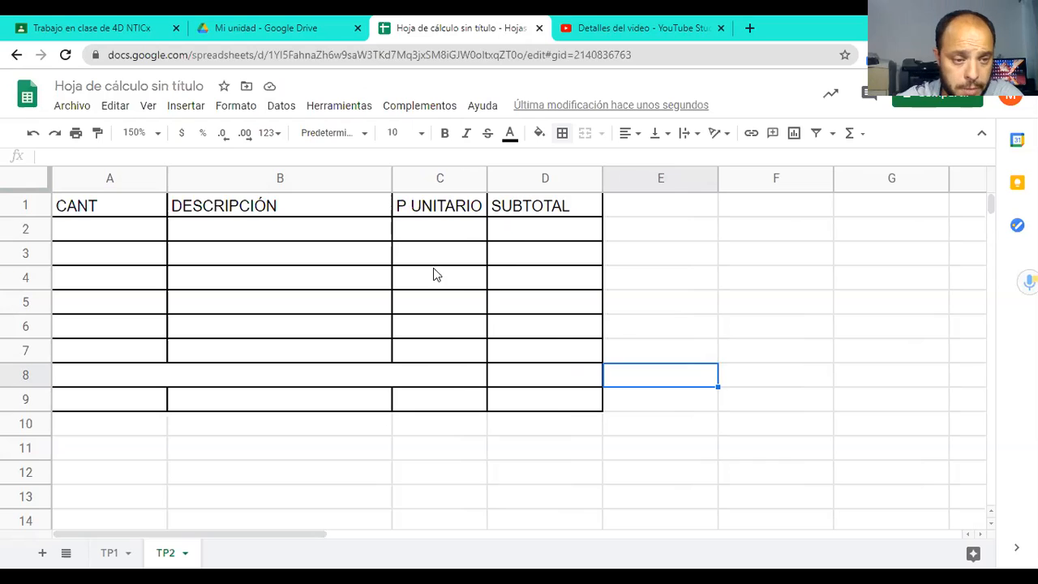
Enter the label TOTAL SIN IVA in the merged cell of row 8
click(207, 381)
text(TOTA)
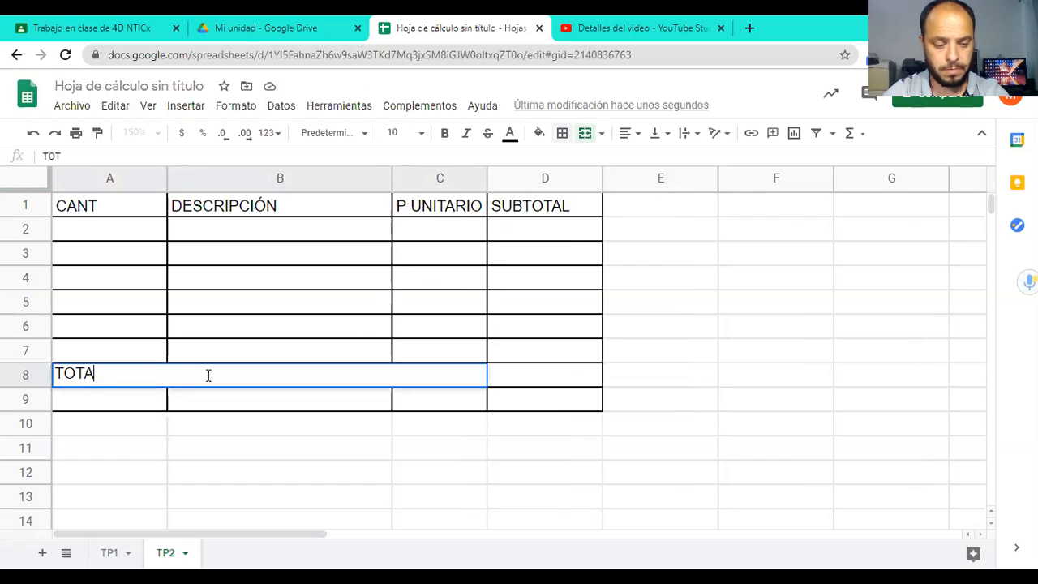
text(L SIN IN)
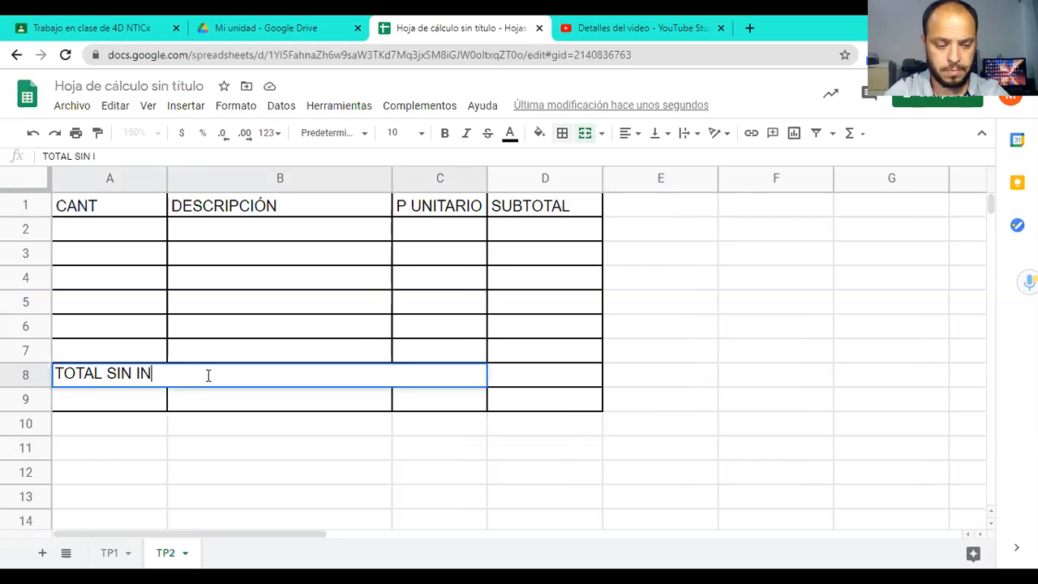
key(BackSpace)
text(VA)
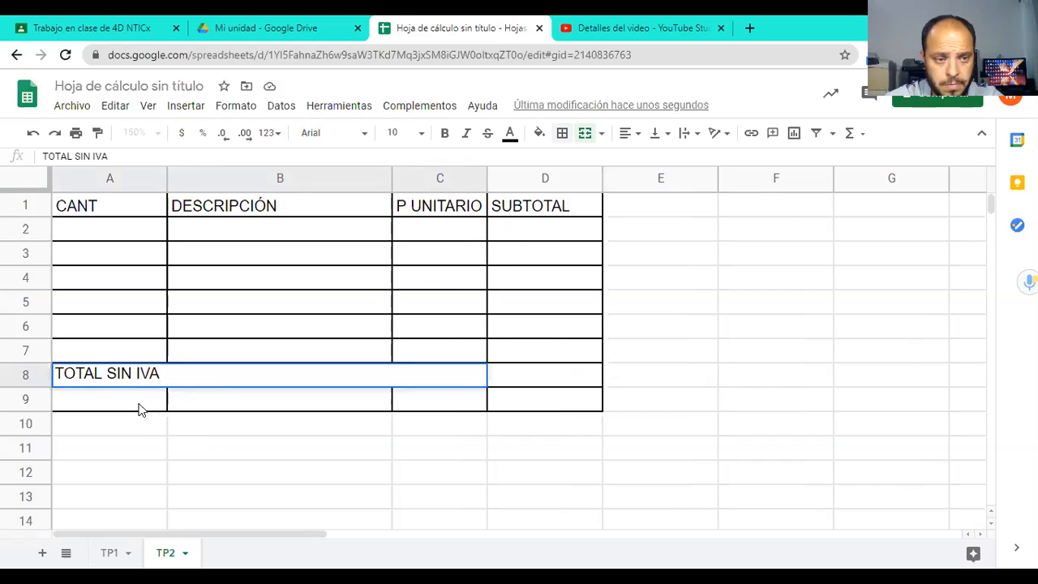
Merge cells A9:C9 and enter the label IVA in the merged cell
drag(138, 409, 415, 406)
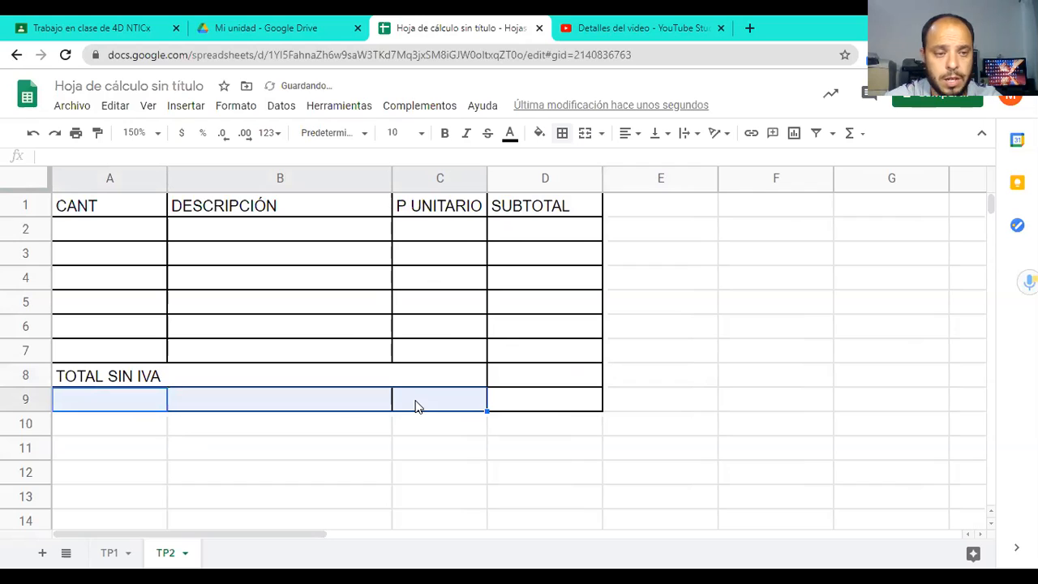
click(584, 134)
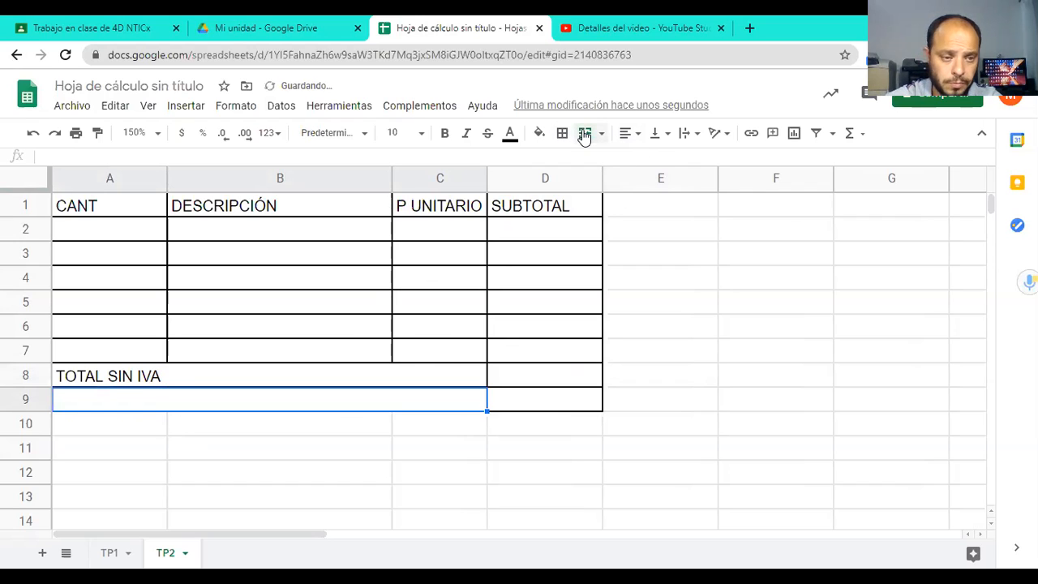
text(IVA)
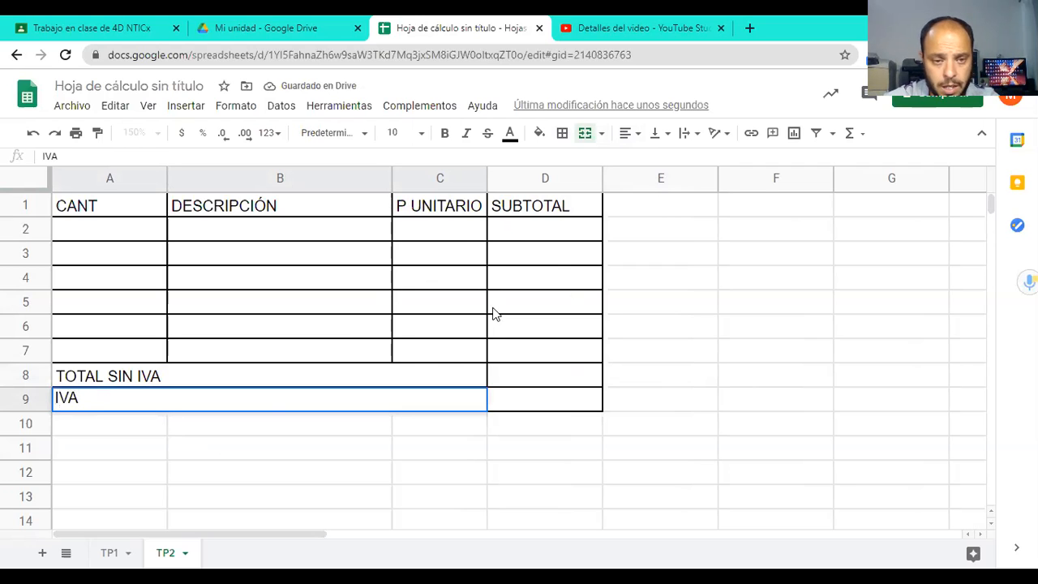
key(Return)
Apply all borders to A10:D10 and merge cells A10:C10 into a single cell
drag(500, 437, 504, 434)
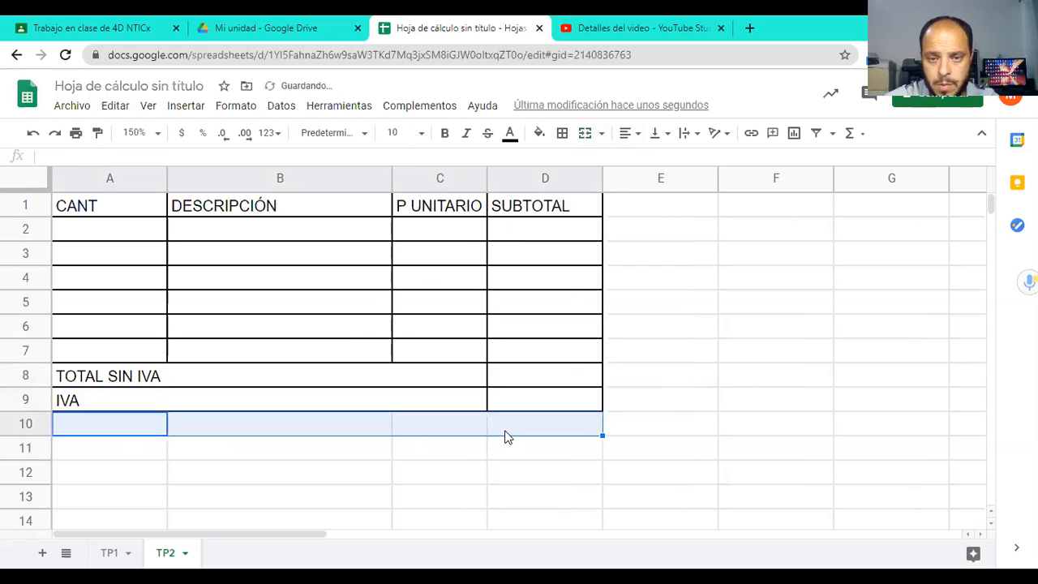
click(562, 133)
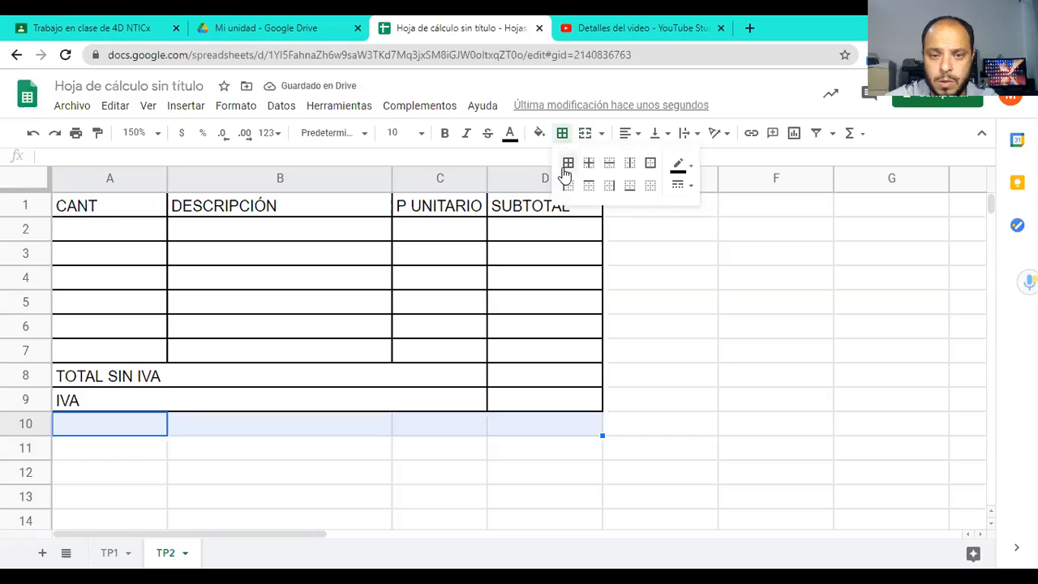
click(569, 163)
click(149, 431)
drag(148, 431, 414, 426)
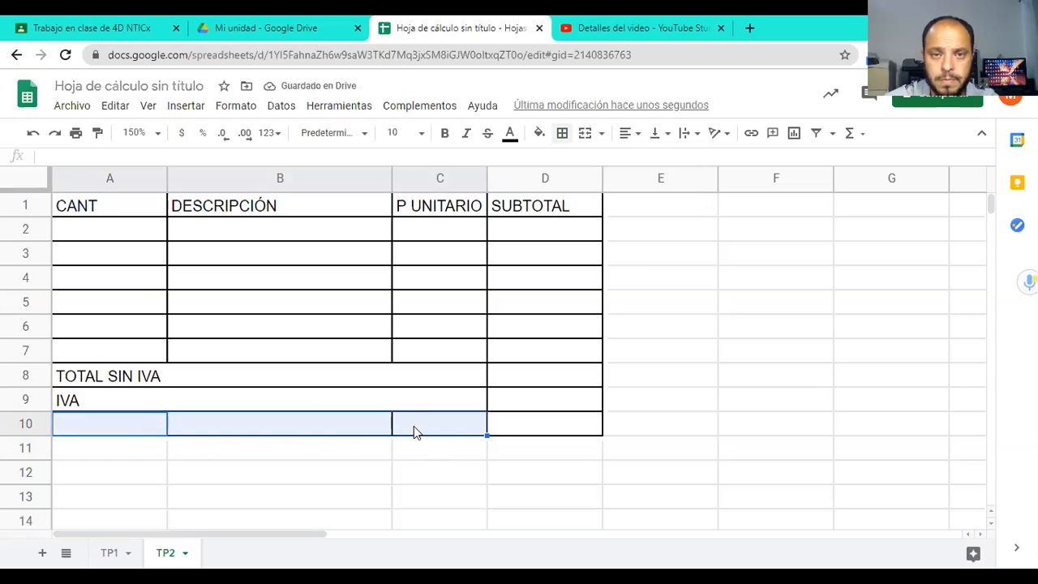
click(584, 134)
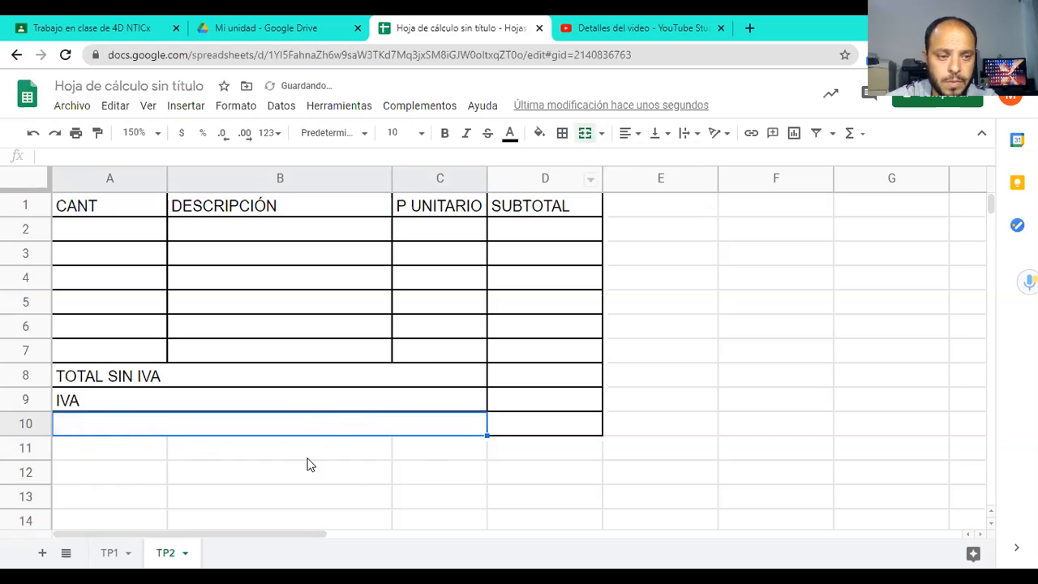
click(601, 134)
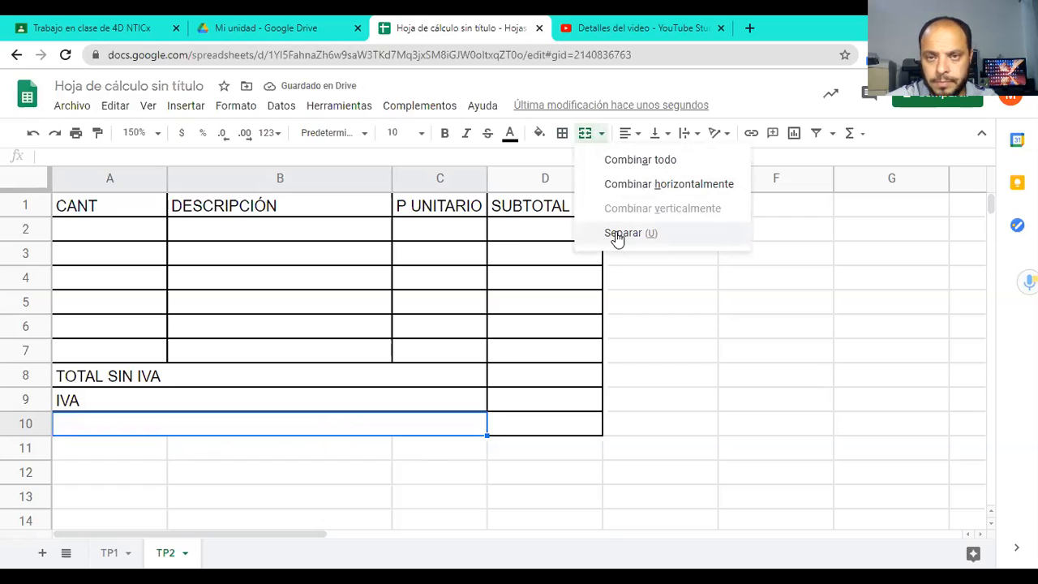
click(236, 430)
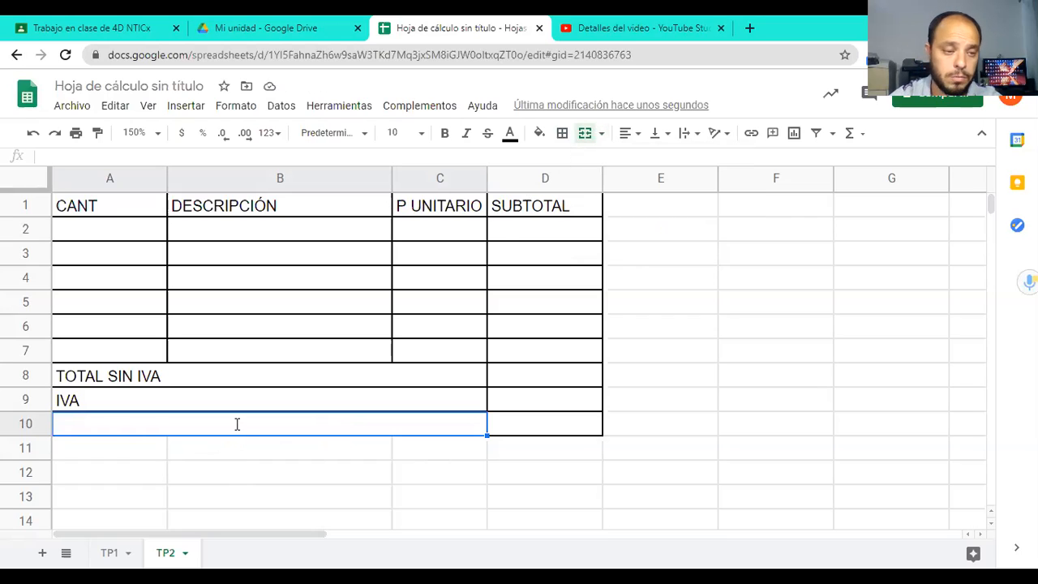
Enter the label TOTAL in the merged cell of row 10, without the autocompleted text or any stray character
text(t)
text(TOTAL)
key(BackSpace)
key(BackSpace)
key(BackSpace)
key(BackSpace)
key(BackSpace)
key(BackSpace)
text(TOTAL)
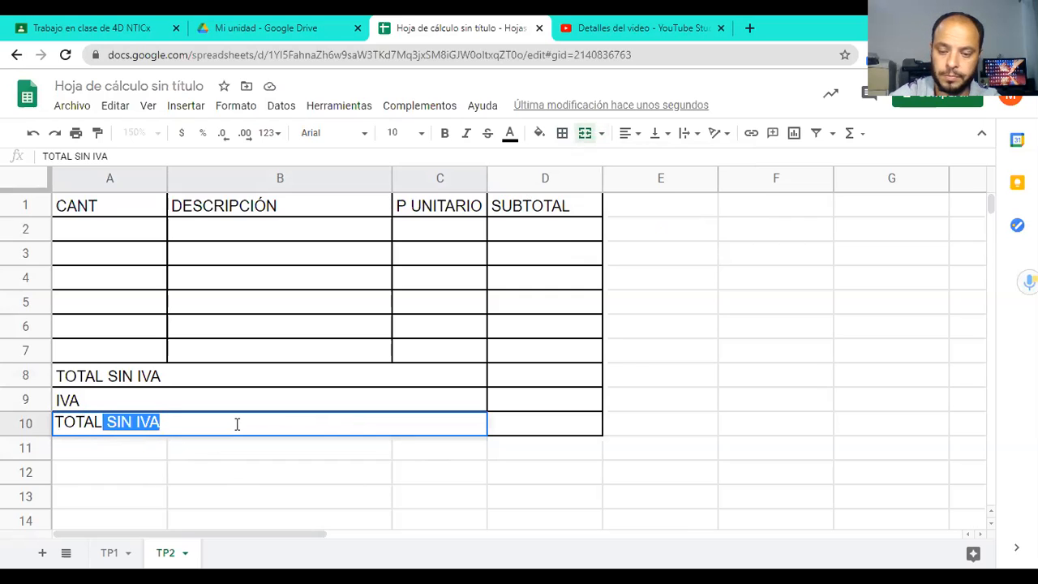
key(BackSpace)
text(})
key(Return)
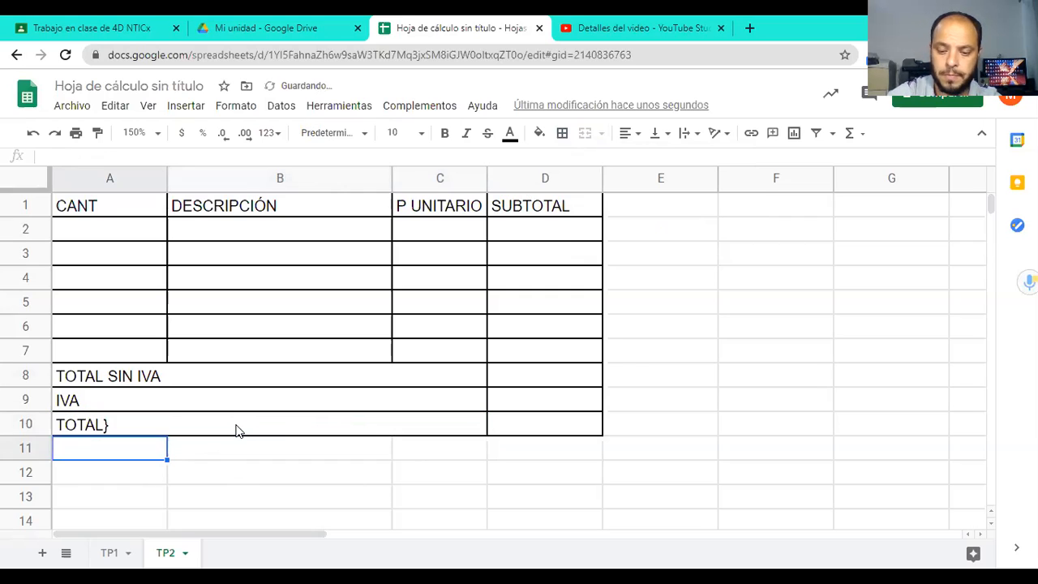
key(Return)
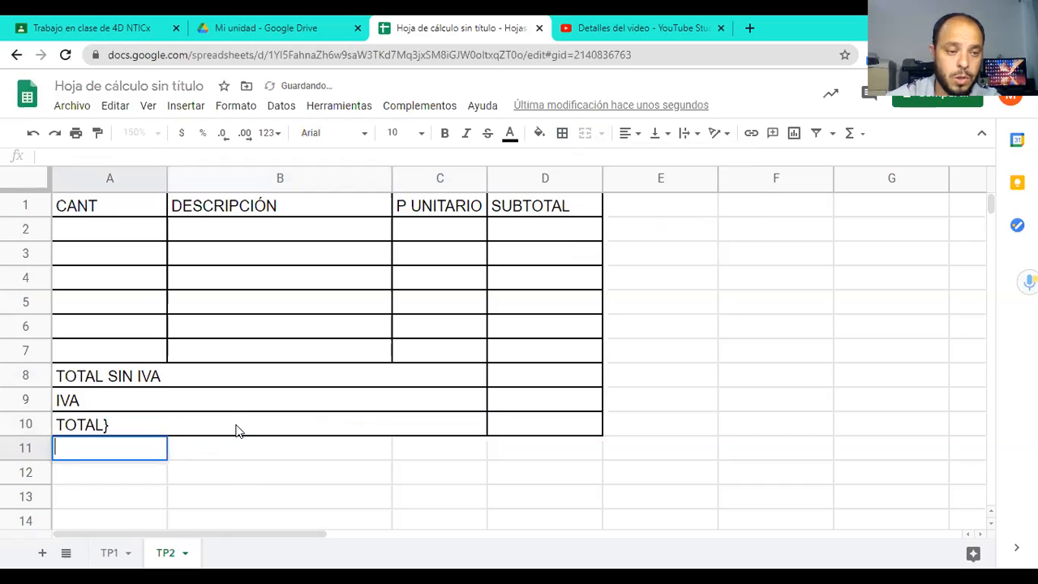
double_click(139, 423)
key(BackSpace)
click(137, 471)
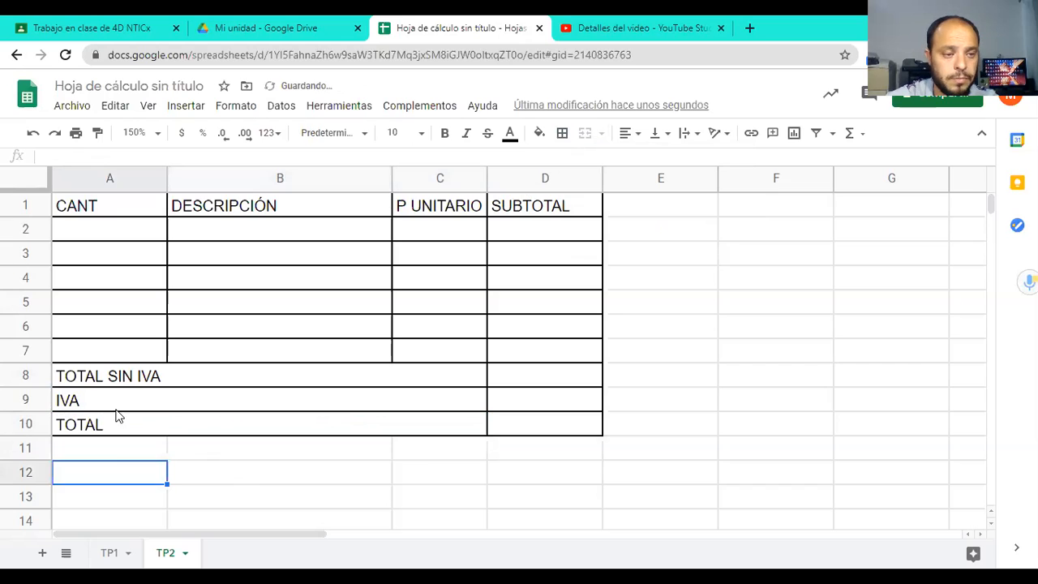
Center the labels TOTAL SIN IVA, IVA and TOTAL in rows 8 to 10 and the column headers in A1:D1
drag(62, 378, 280, 427)
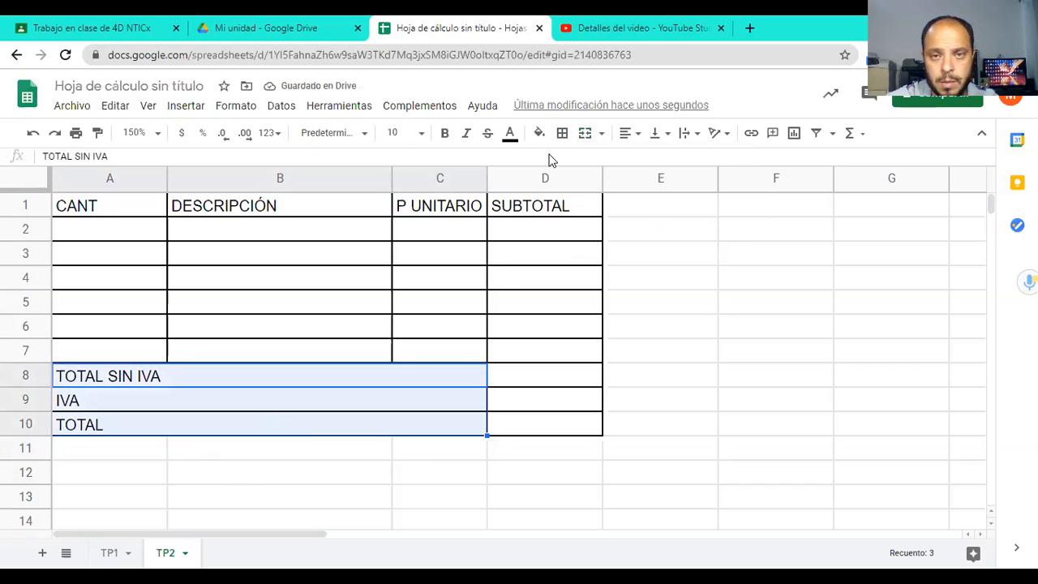
click(628, 134)
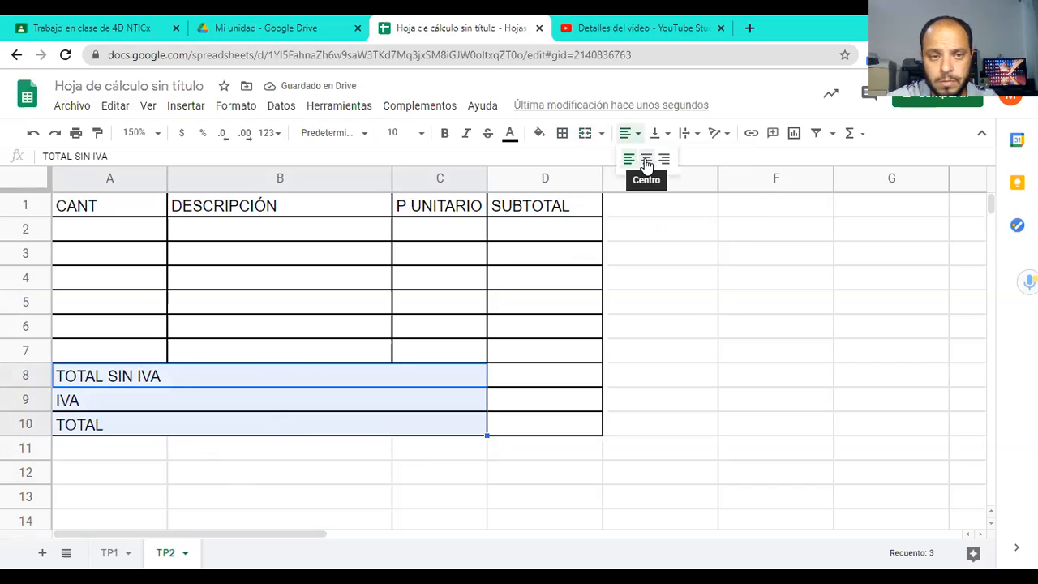
click(647, 161)
drag(116, 209, 552, 207)
click(628, 133)
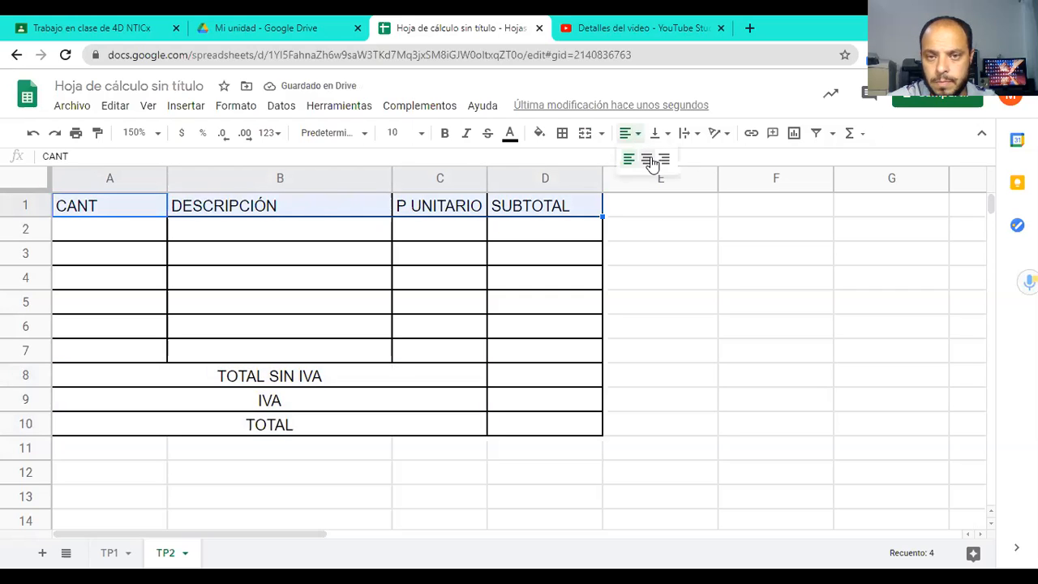
click(652, 161)
Fill the column header cells A1:D1 with grey
click(75, 208)
drag(74, 209, 505, 206)
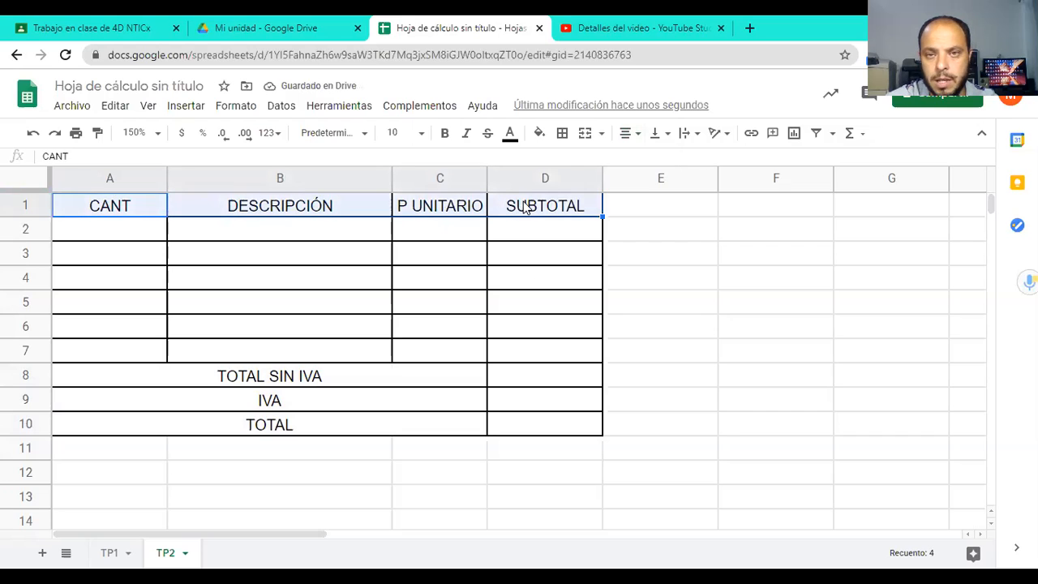
click(540, 134)
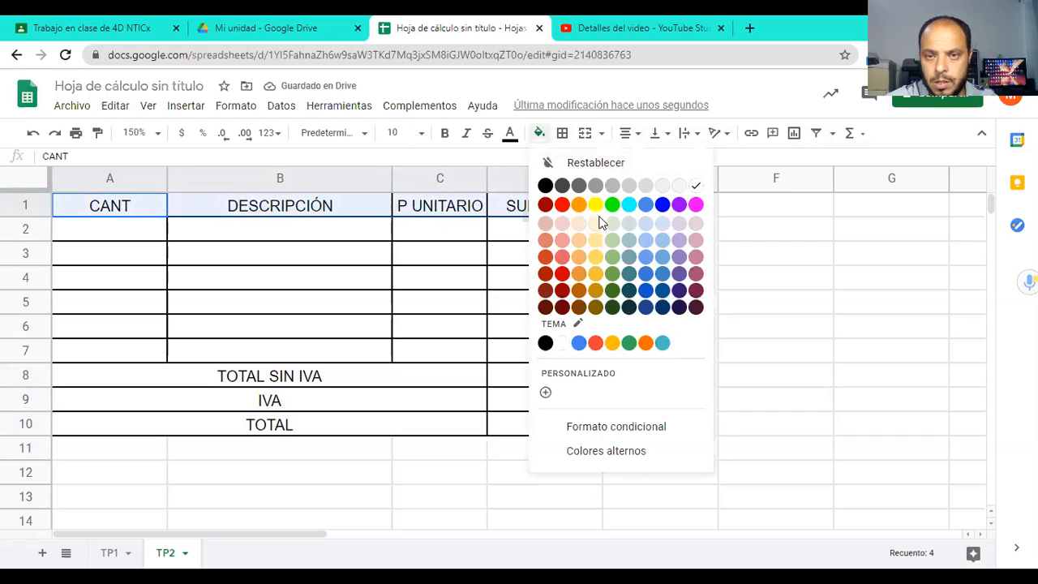
click(489, 330)
Fill the totals rows A8:D10 and the SUBTOTAL cells D2:D7 with light grey
drag(136, 371, 535, 431)
click(540, 134)
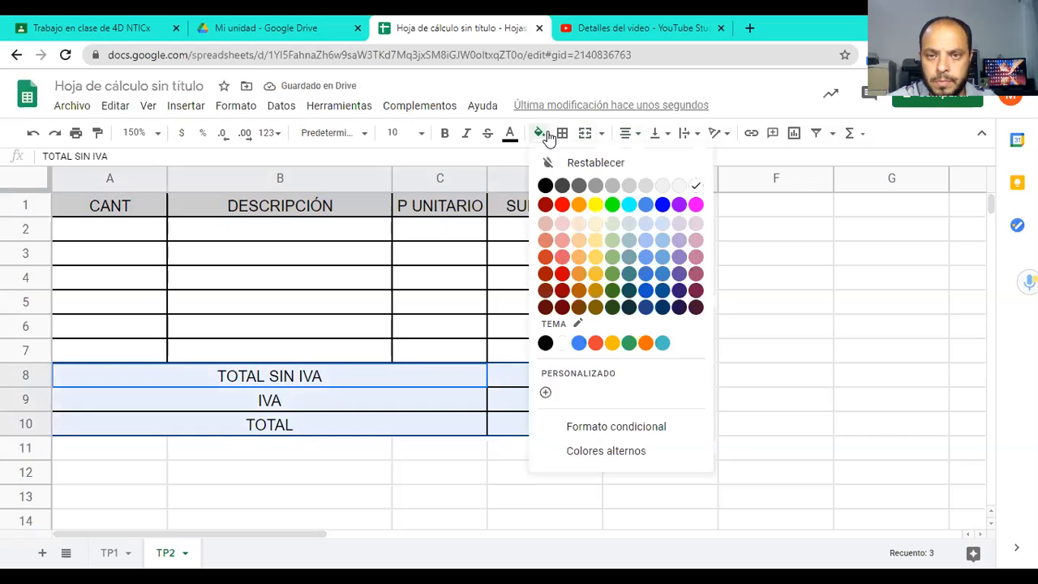
click(646, 187)
drag(528, 233, 531, 351)
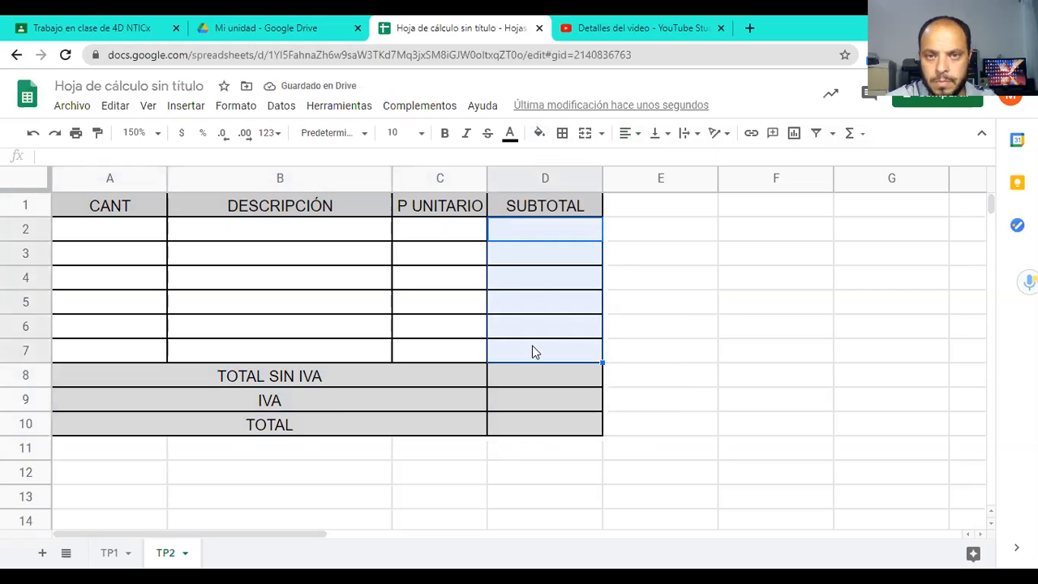
click(538, 134)
click(645, 186)
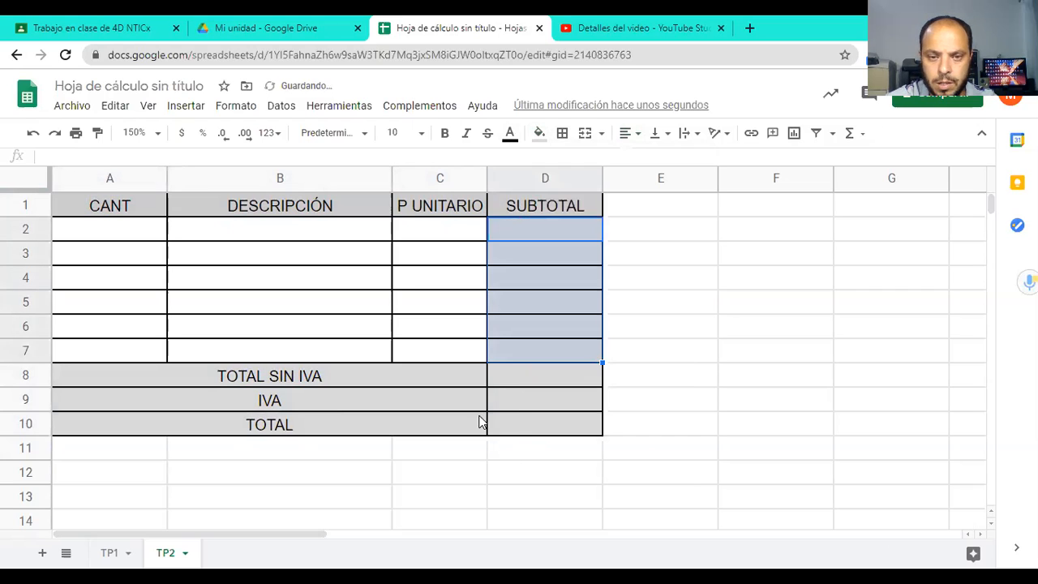
click(488, 422)
click(620, 477)
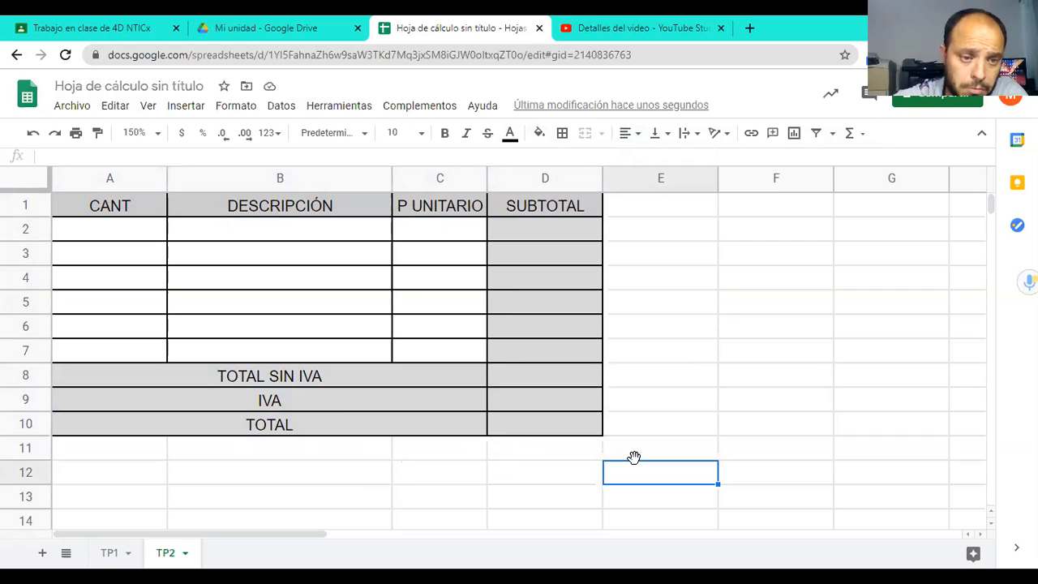
Enter the first product in row 2 with quantity 10, description COCA COLA 2,25L and unit price 140
click(86, 239)
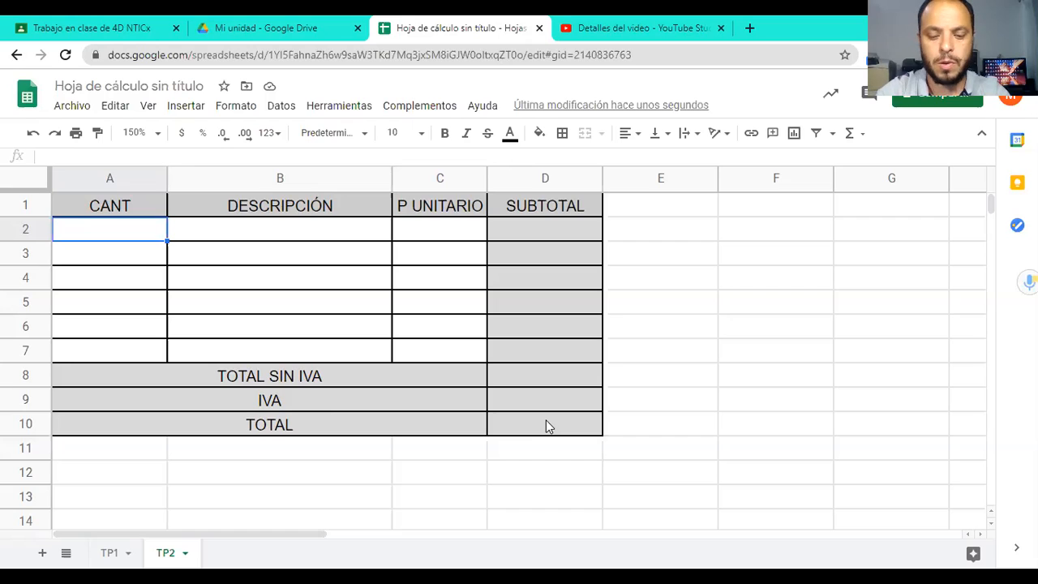
text(10)
key(Tab)
text(COCA)
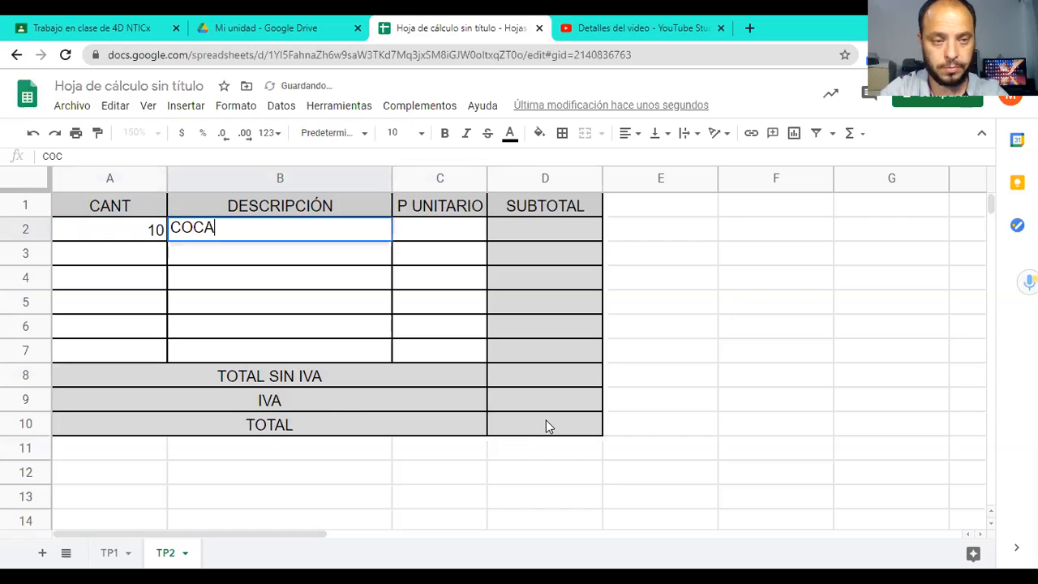
key(BackSpace)
text(A)
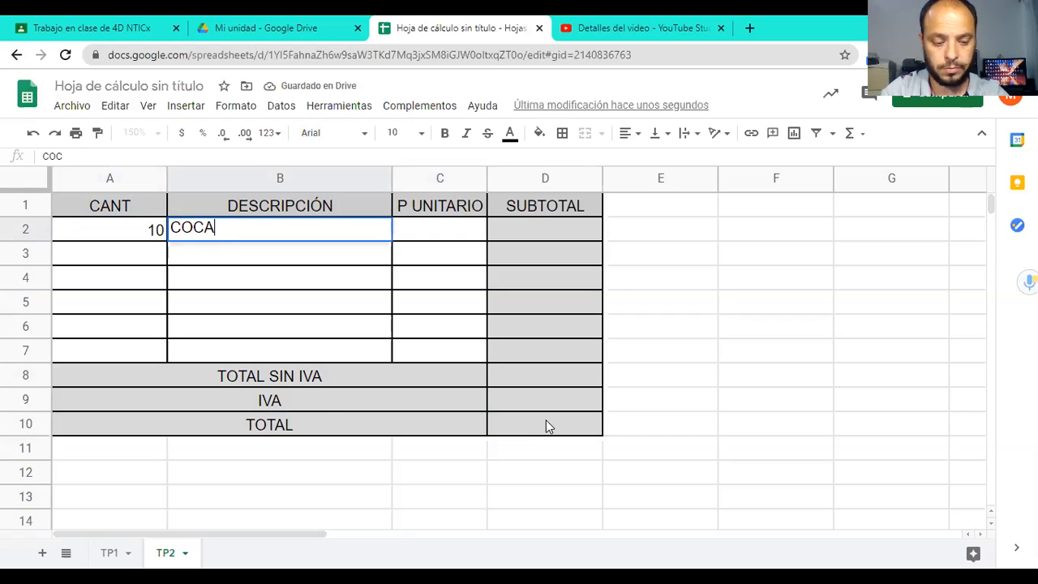
text( COLA 2,2,)
key(BackSpace)
text(2)
key(BackSpace)
text(5L)
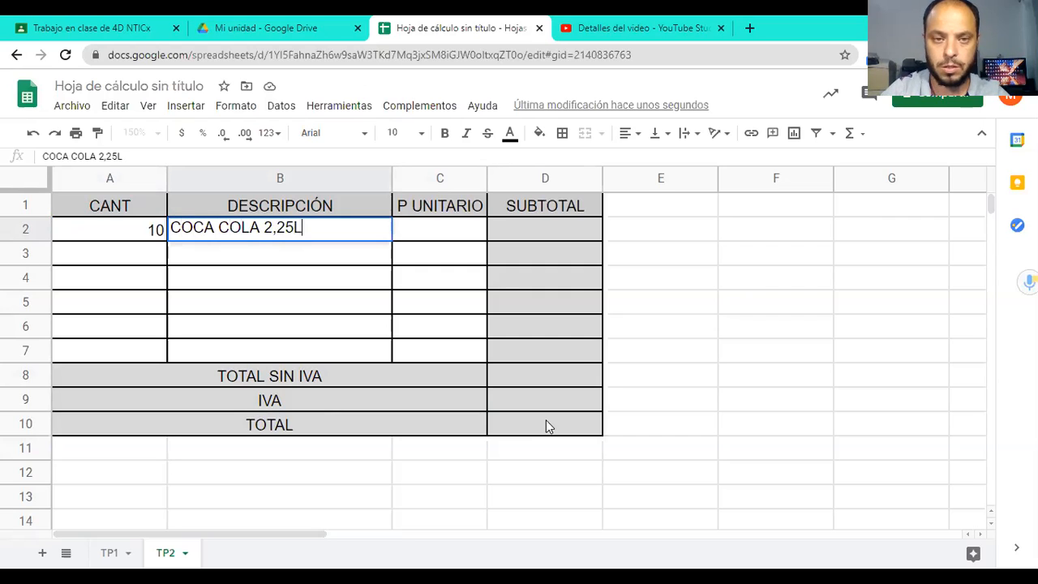
key(Tab)
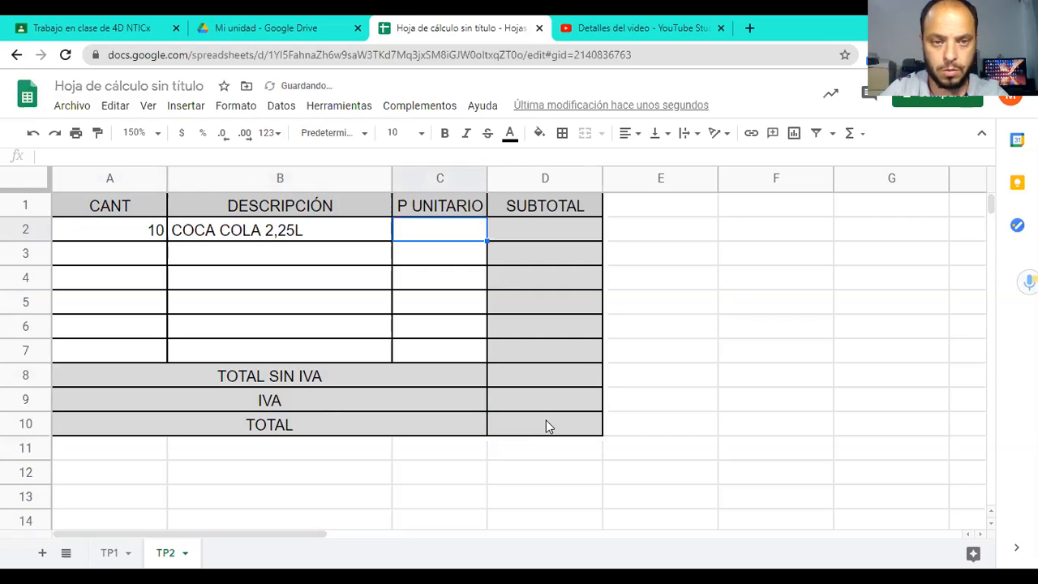
text(140)
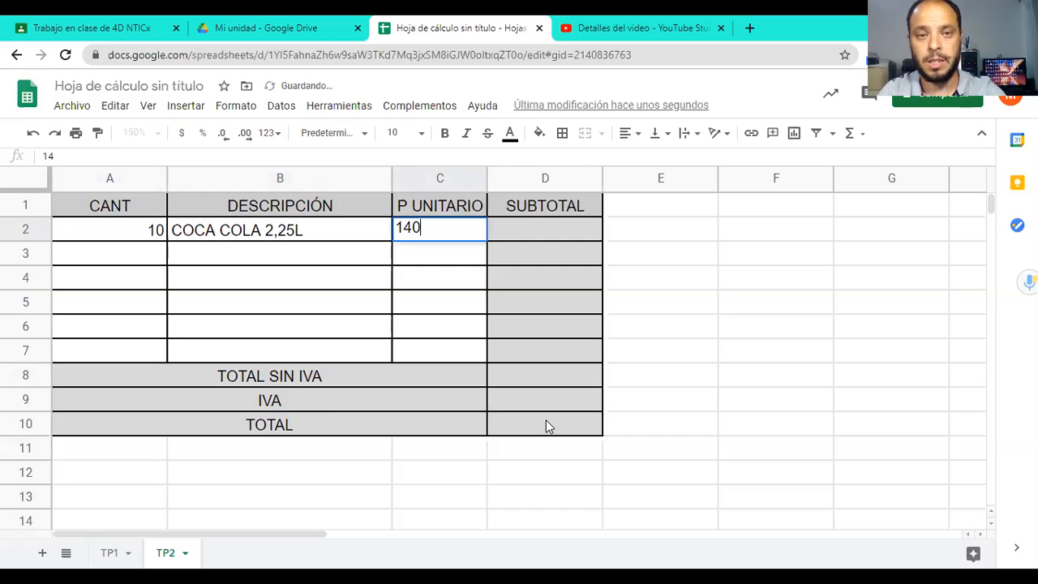
key(Tab)
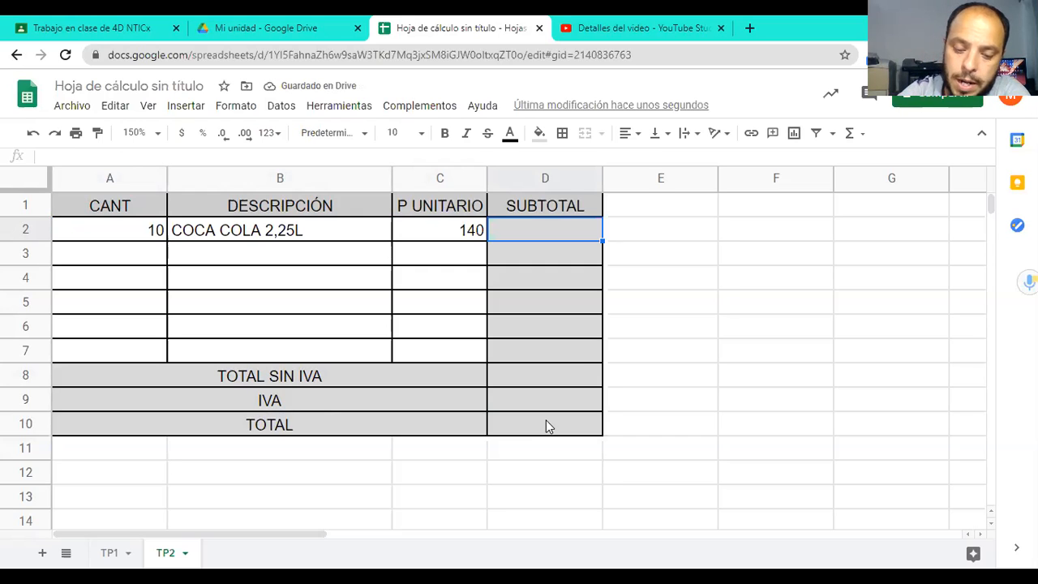
Enter the formula =A2*C2 in the SUBTOTAL cell D2 to multiply quantity by unit price
text(=)
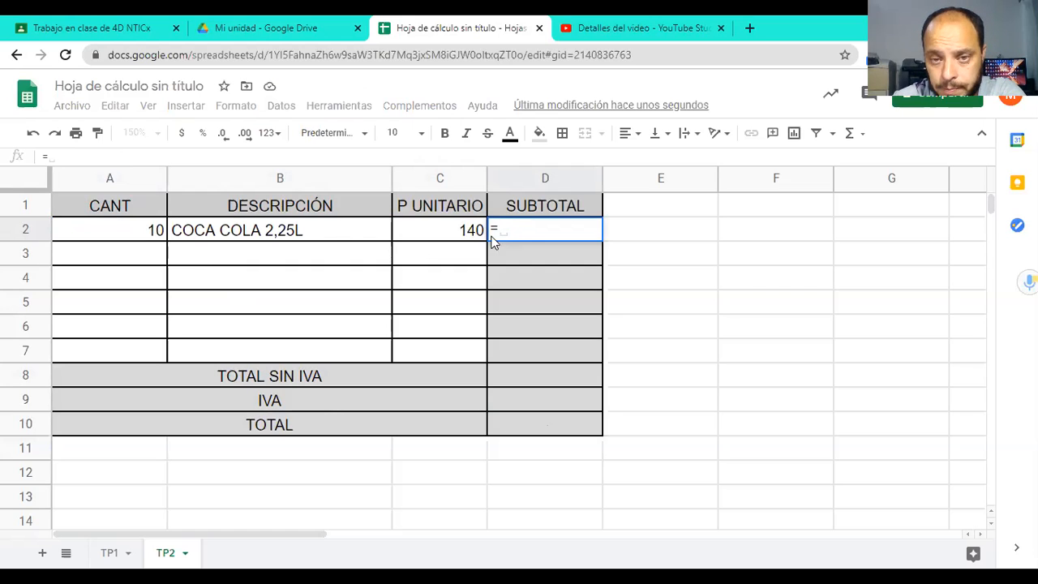
click(130, 234)
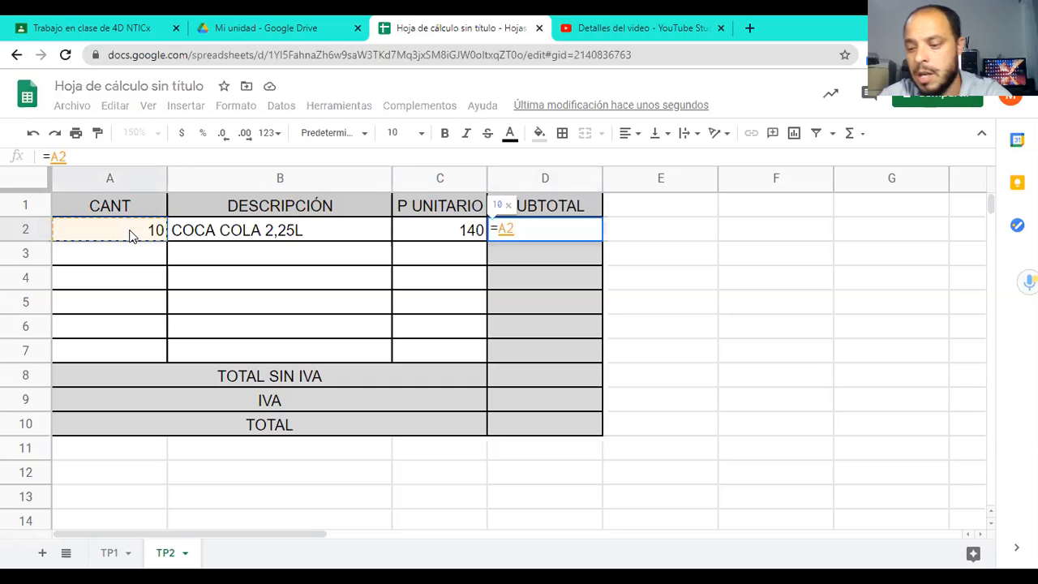
text(*)
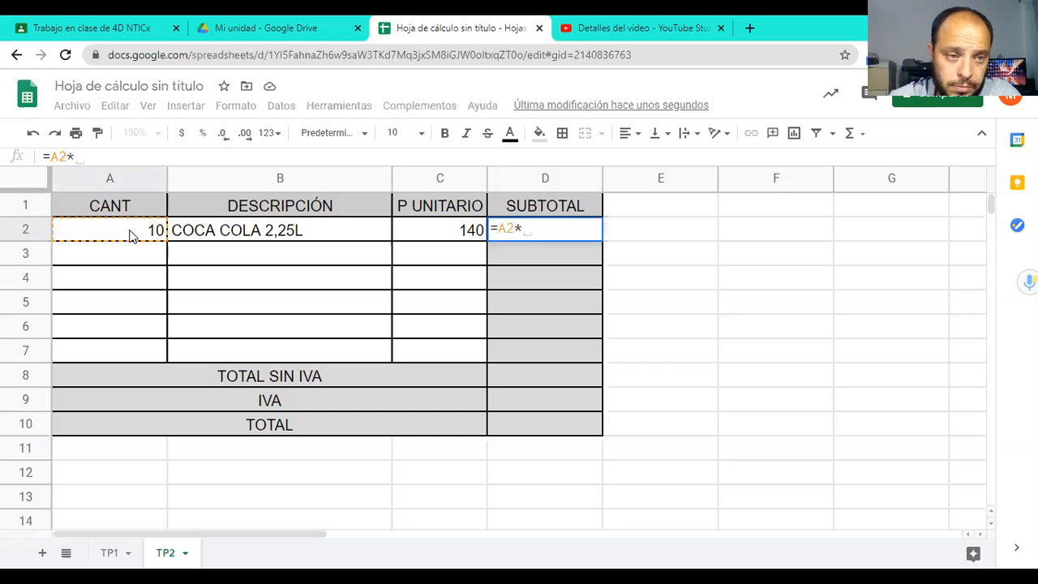
click(445, 237)
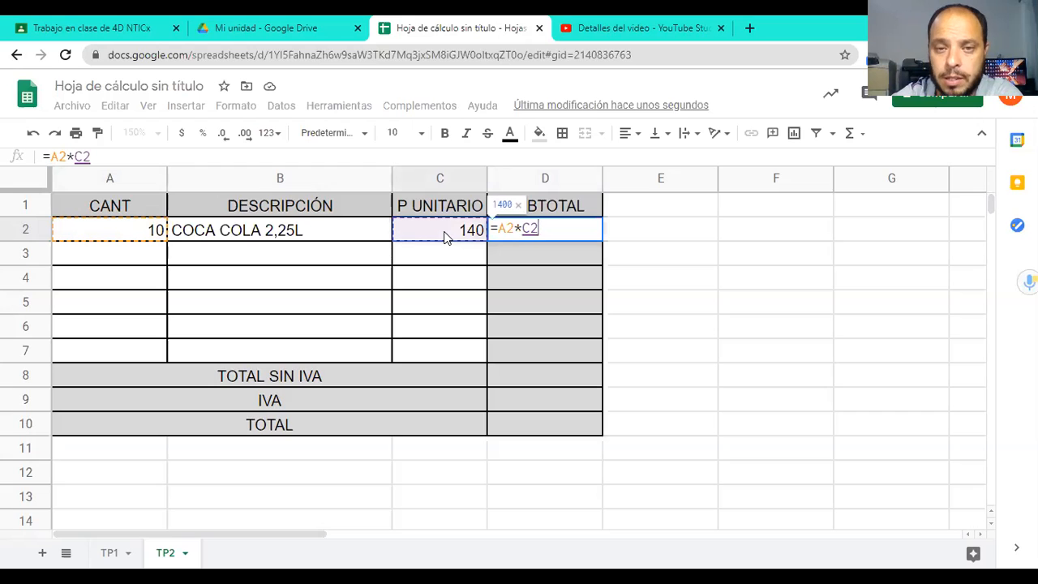
key(Return)
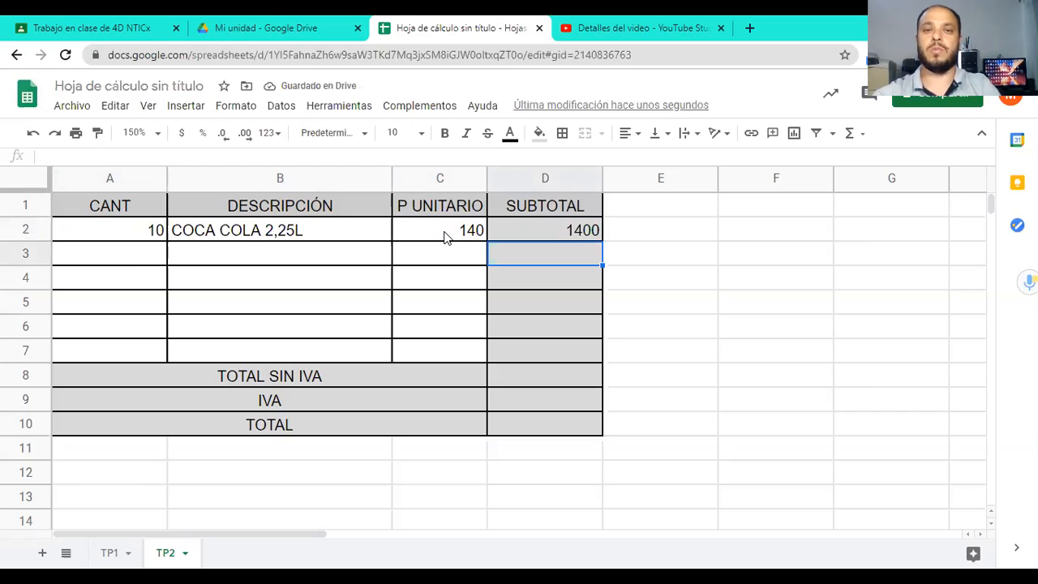
click(513, 235)
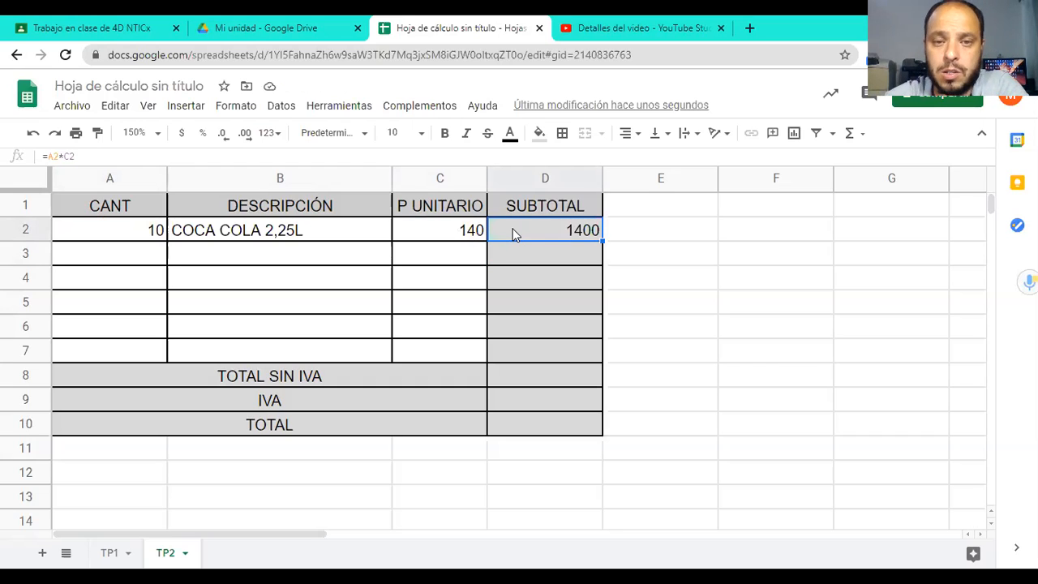
Test the subtotal formula by changing the quantity in A2 to 12, check D2, and set the quantity back to 10
click(120, 230)
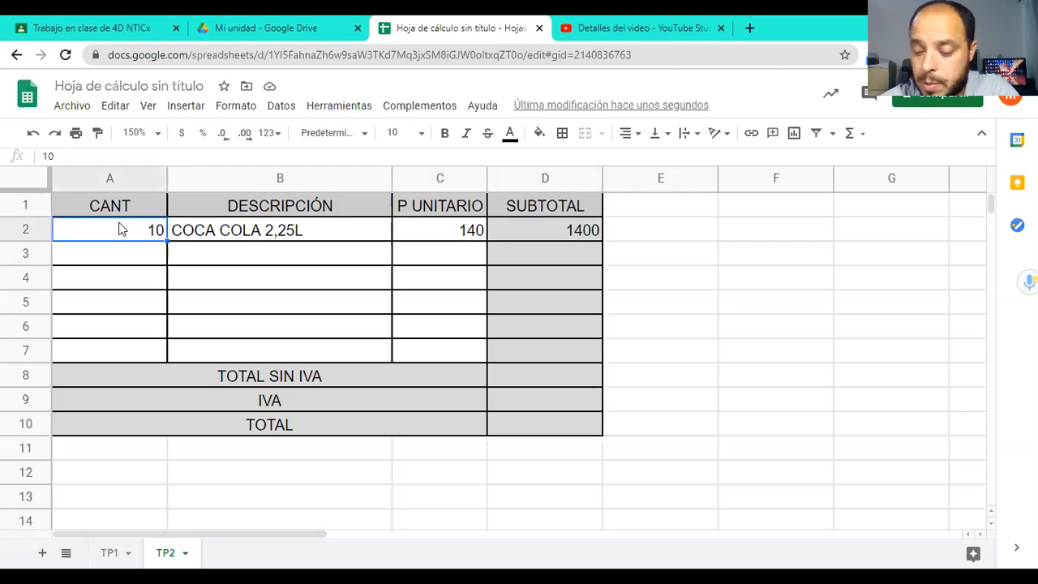
text(12)
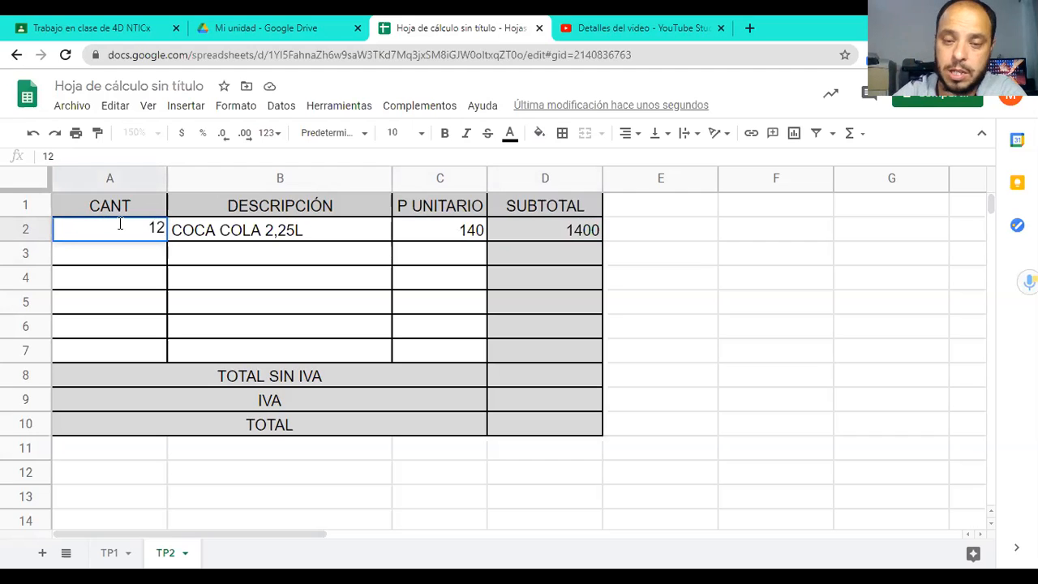
key(Return)
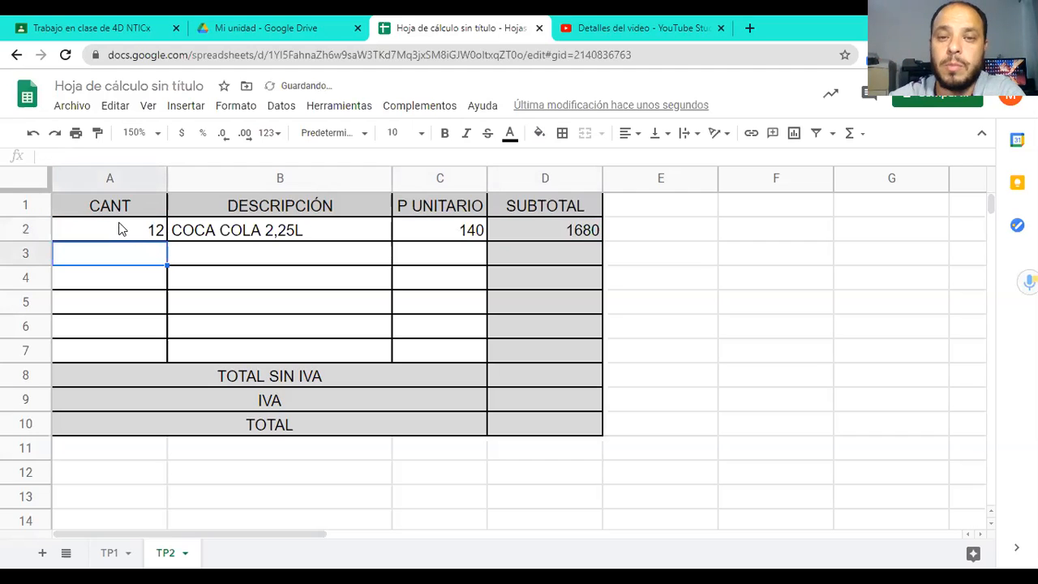
click(546, 232)
click(120, 229)
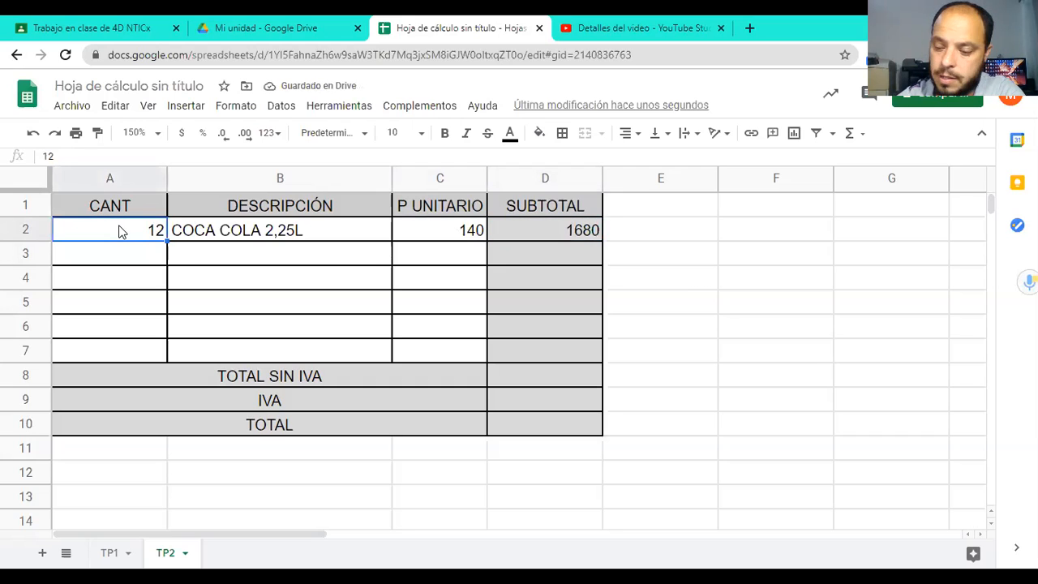
text(10)
key(Return)
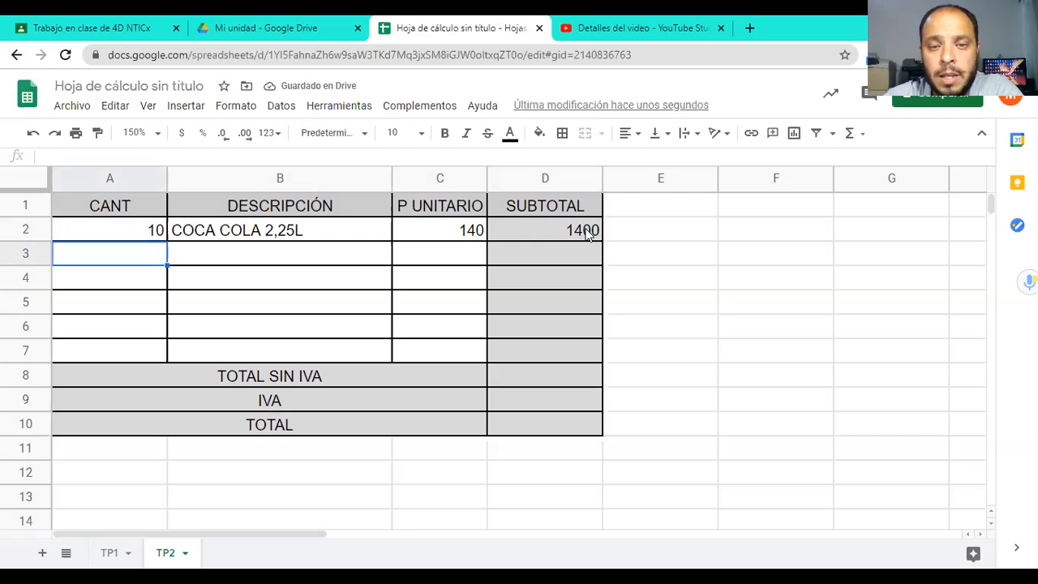
click(537, 235)
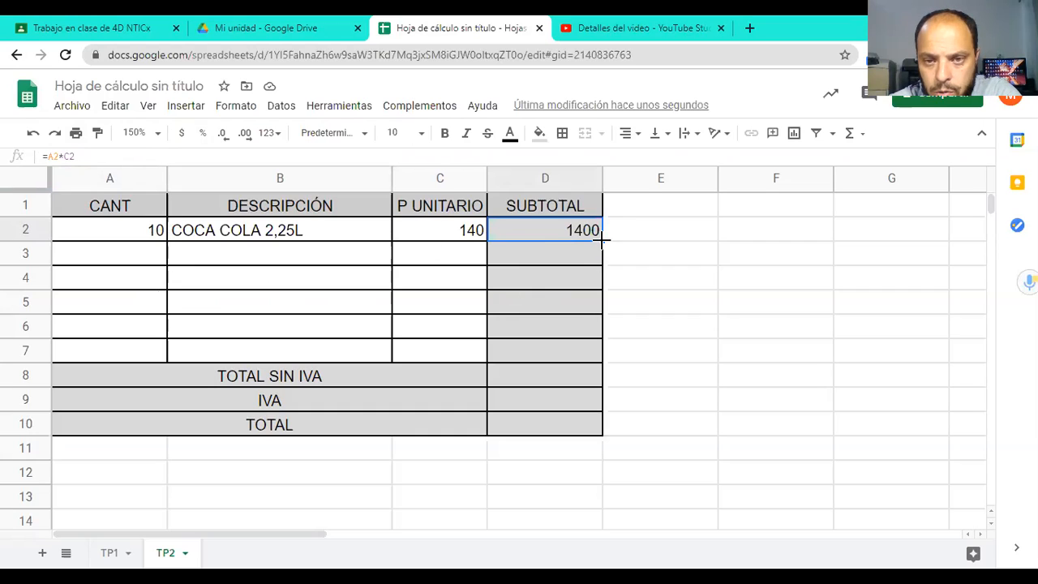
drag(604, 236, 273, 352)
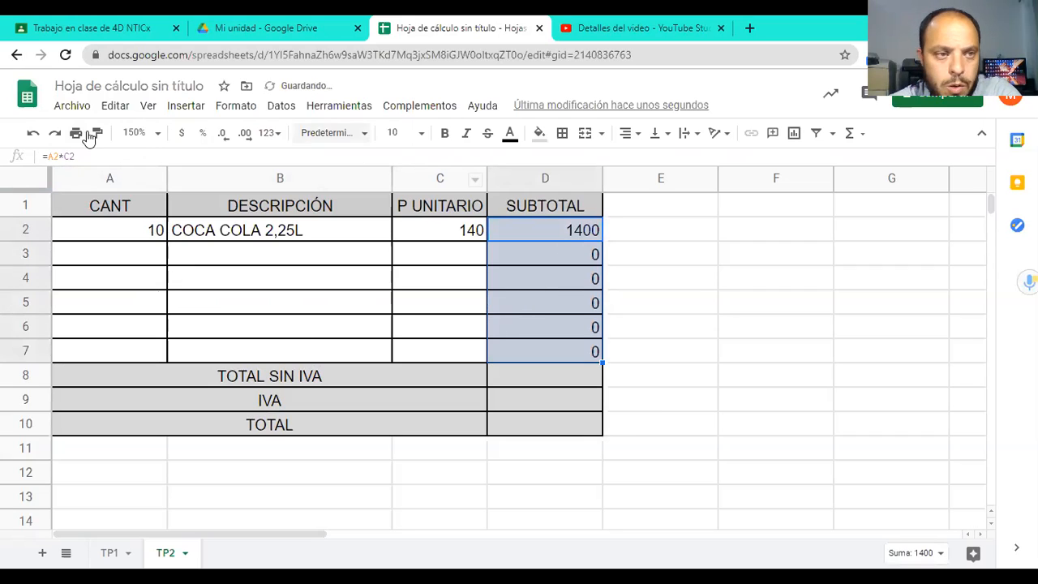
click(670, 233)
Copy the subtotal formula from D2 down through D7 and check the row references in D3 to D7
click(532, 230)
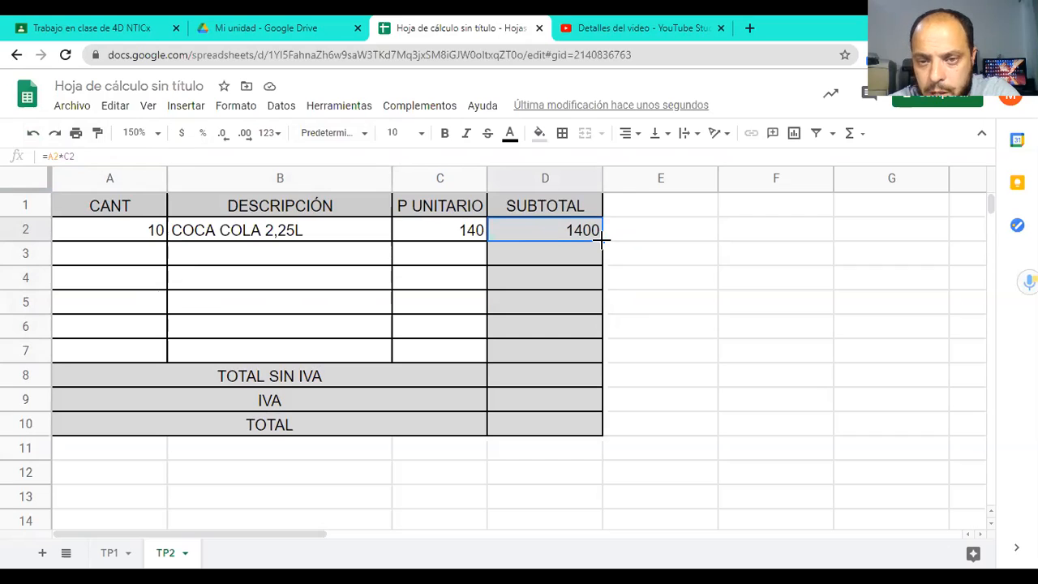
drag(602, 239, 593, 348)
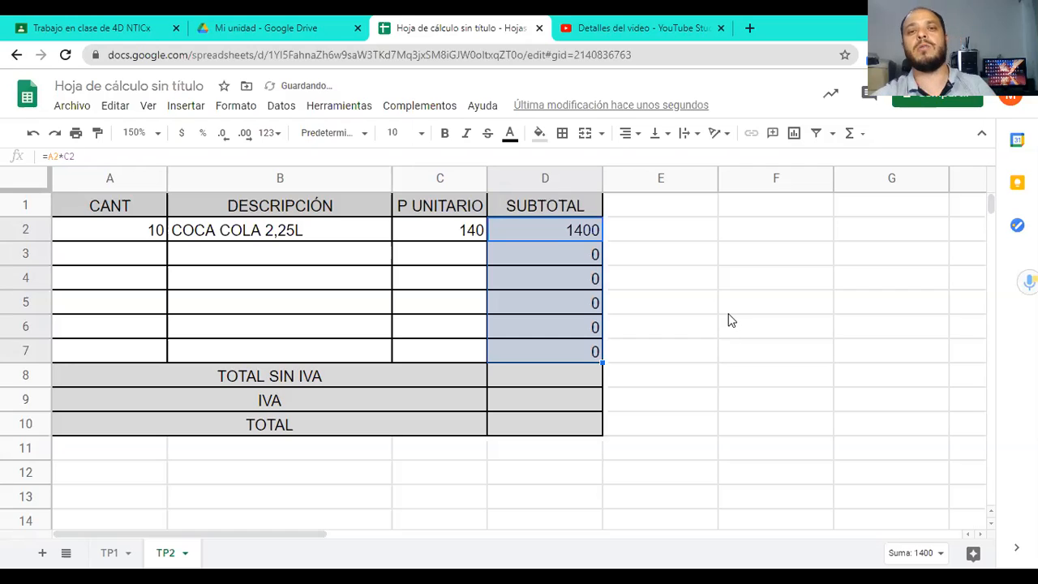
click(568, 255)
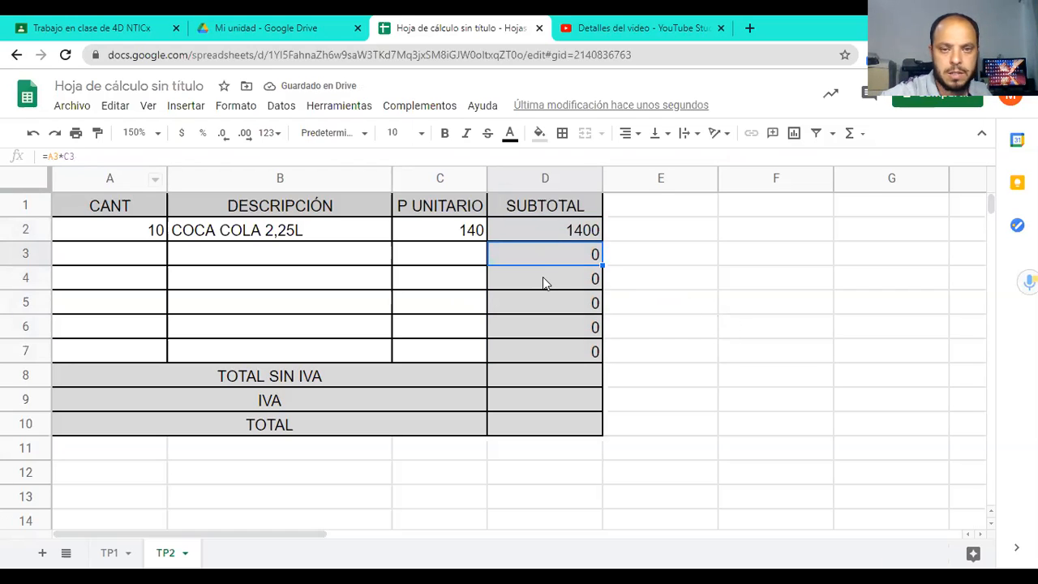
click(542, 277)
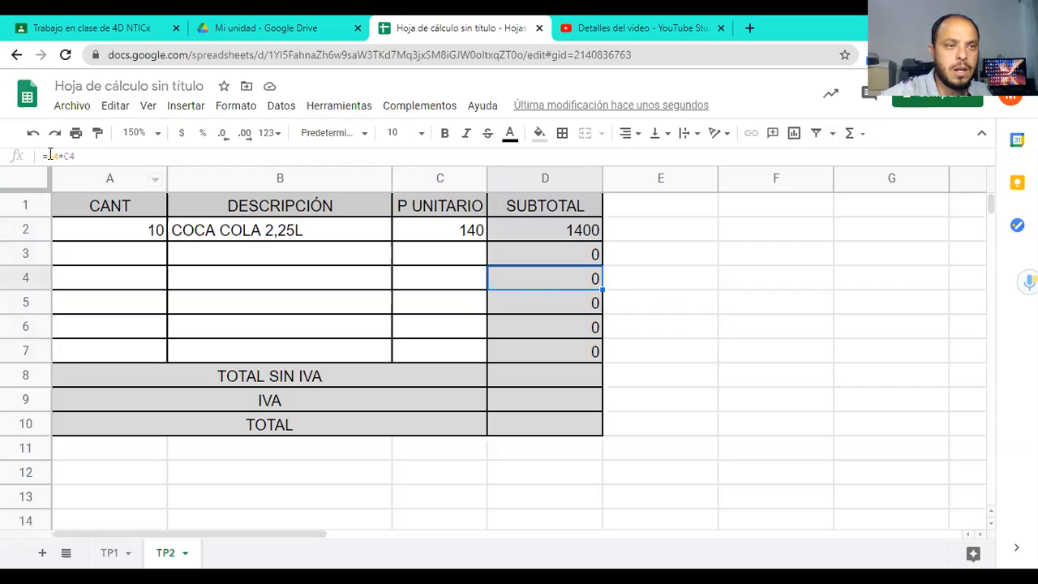
click(543, 300)
click(544, 328)
click(549, 357)
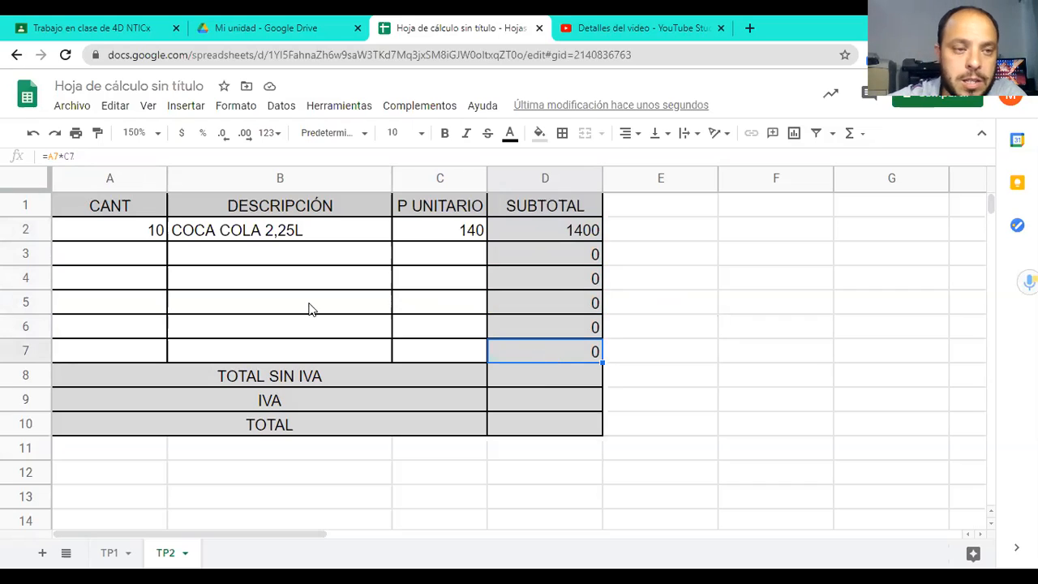
Enter the second product in row 3 with quantity 3, description FIDEO MOLTO and unit price 38
click(133, 262)
text(3)
key(Tab)
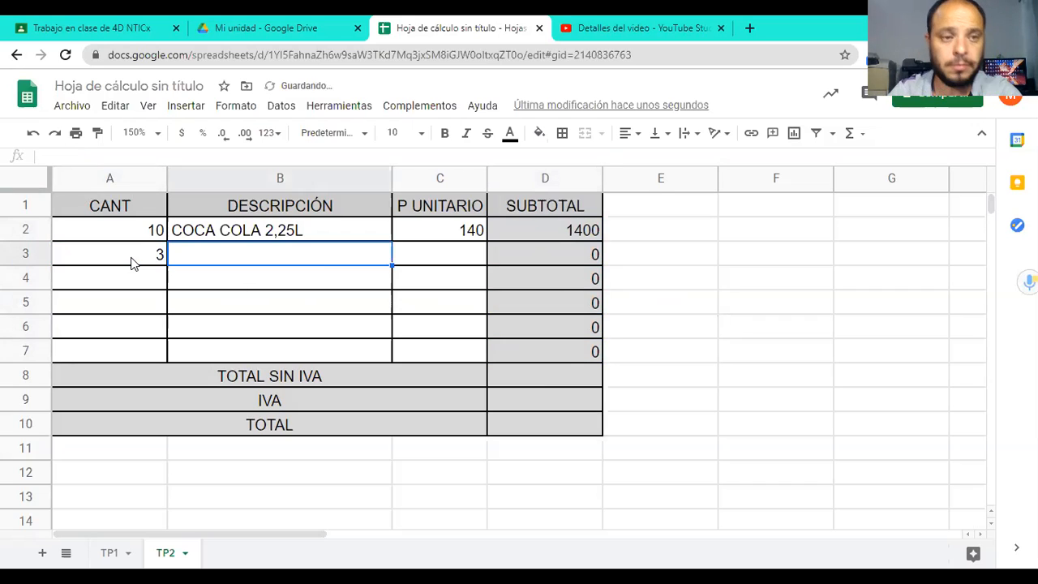
text(FIDE)
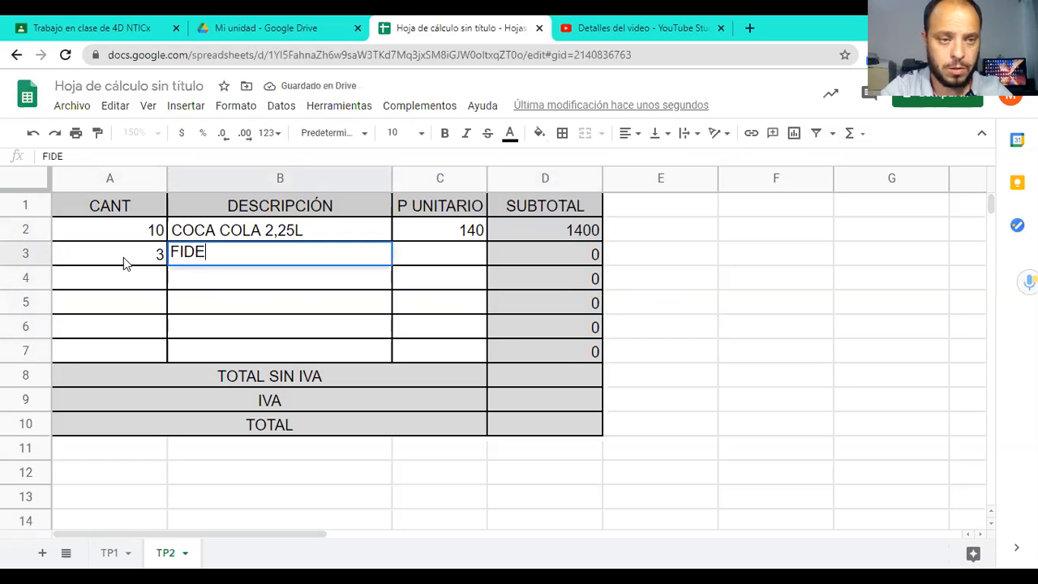
text(O MOLTO)
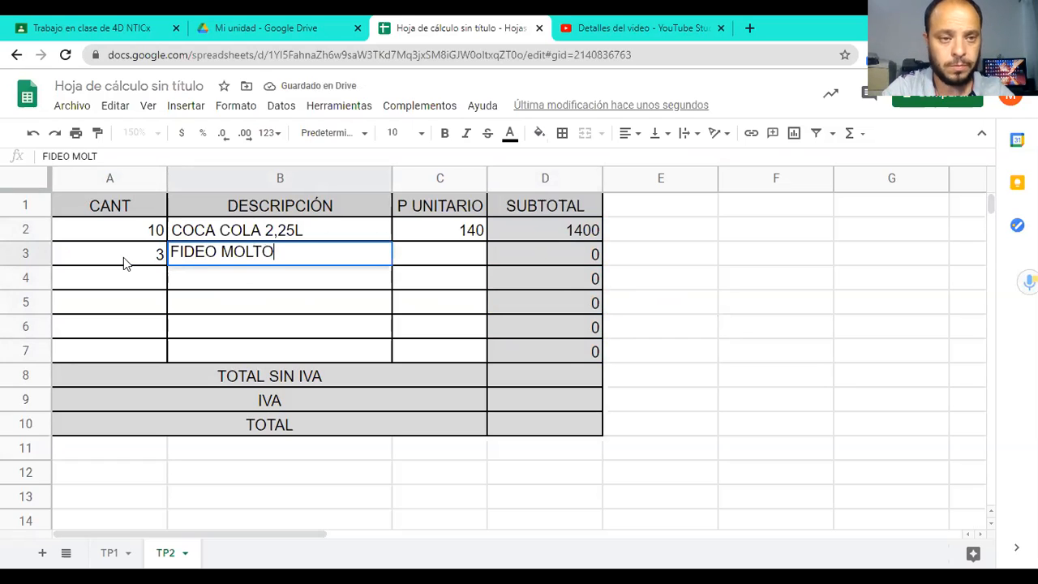
click(430, 262)
text(38)
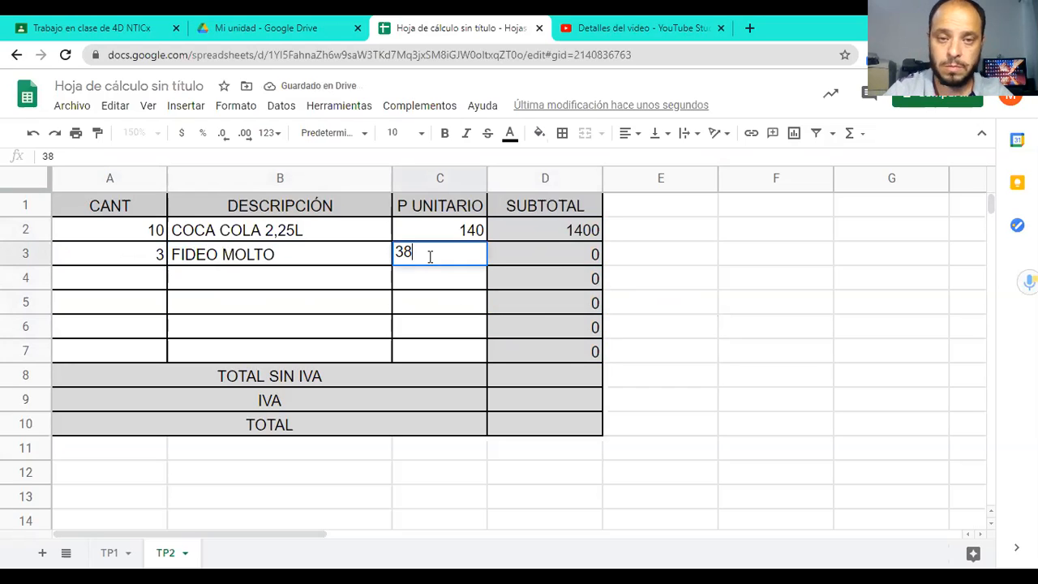
key(Return)
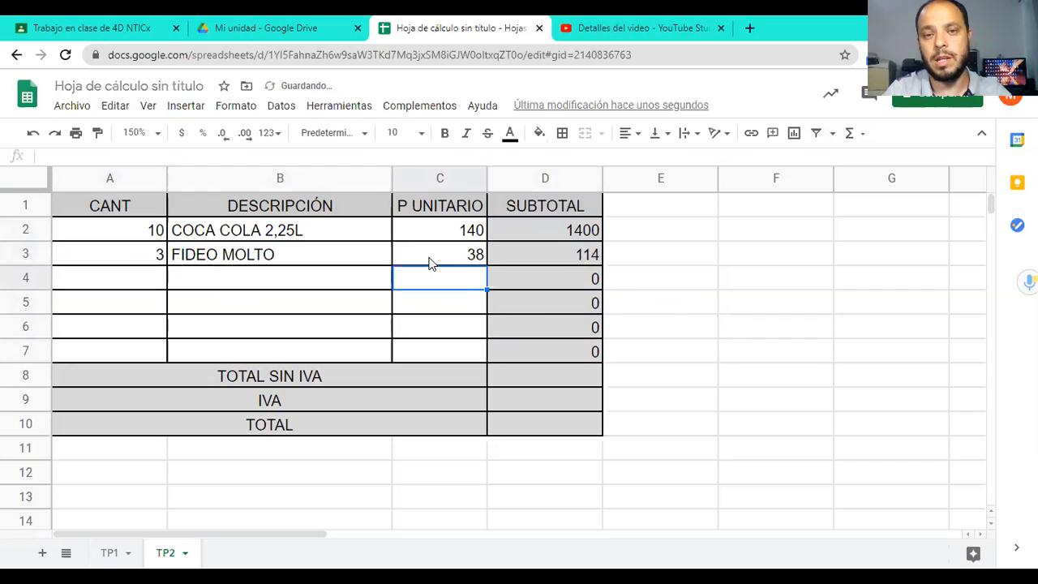
Return to the spreadsheet from the slides and enter =SUMA(D2:D7) in the TOTAL SIN IVA cell D8 to add the subtotals
click(432, 263)
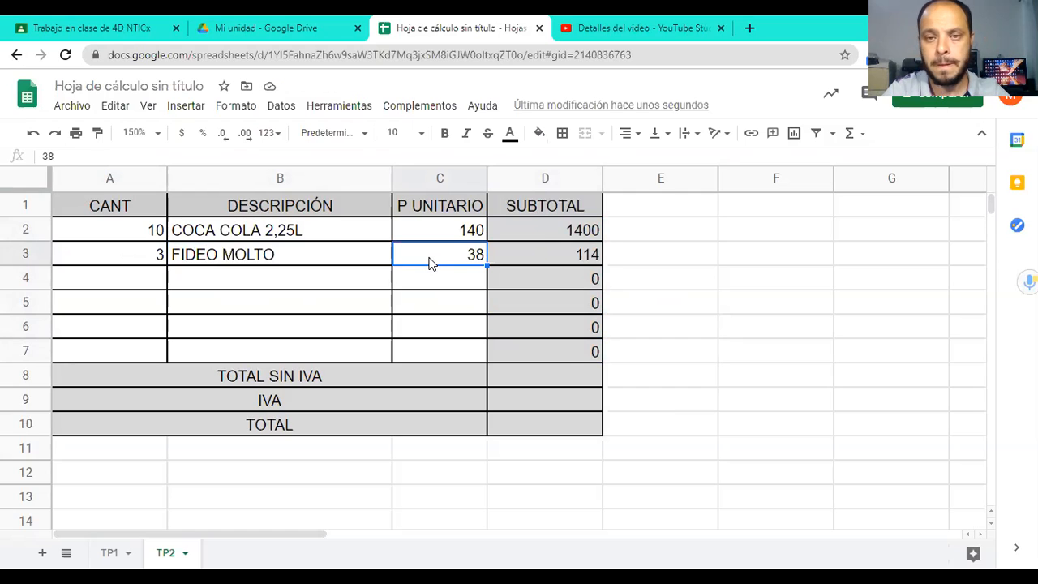
key(Right)
key(Down)
key(Down)
key(Down)
key(Down)
key(Down)
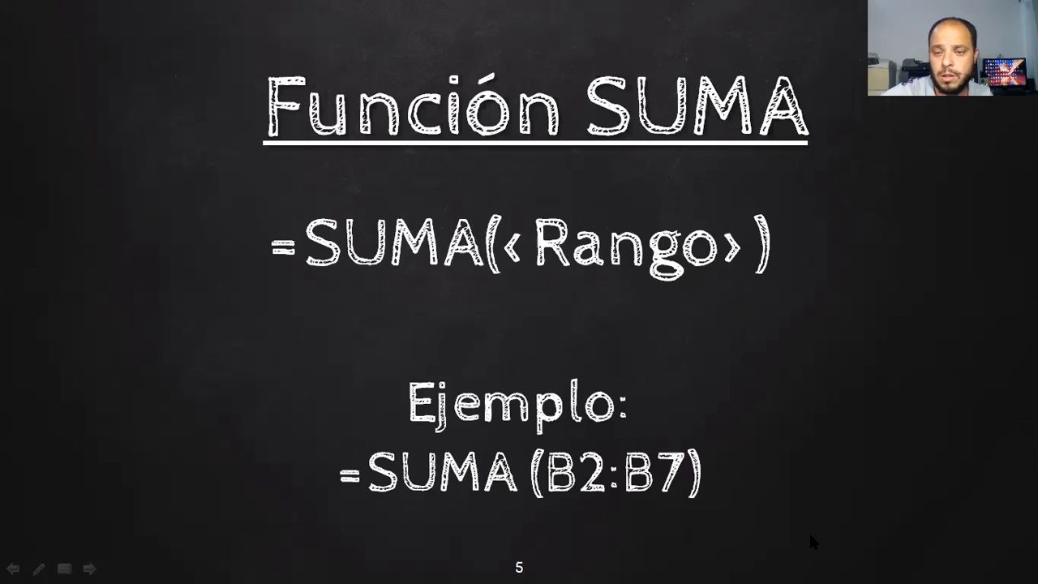
key(alt+Tab)
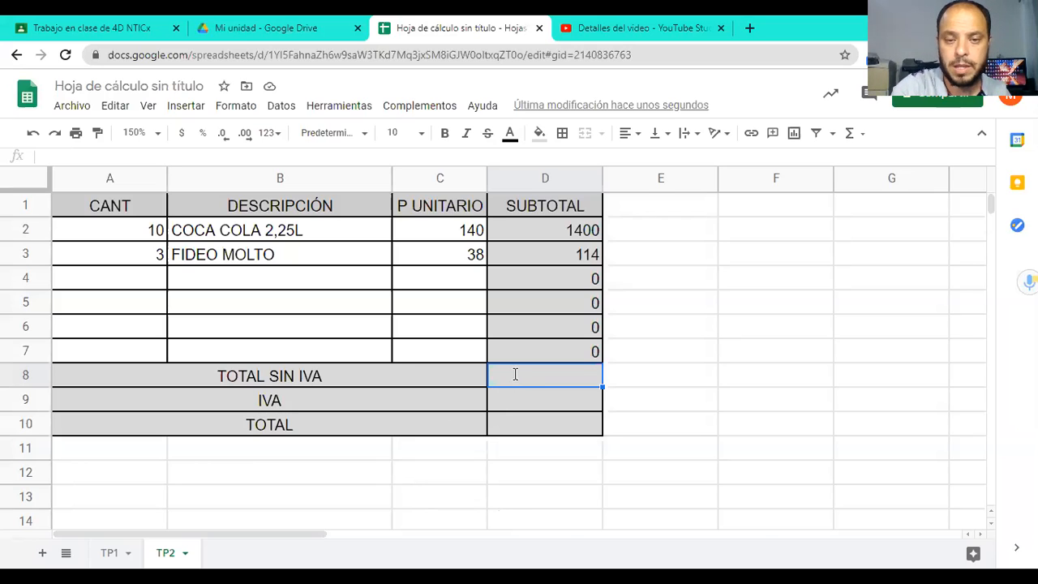
text(=SUMA)
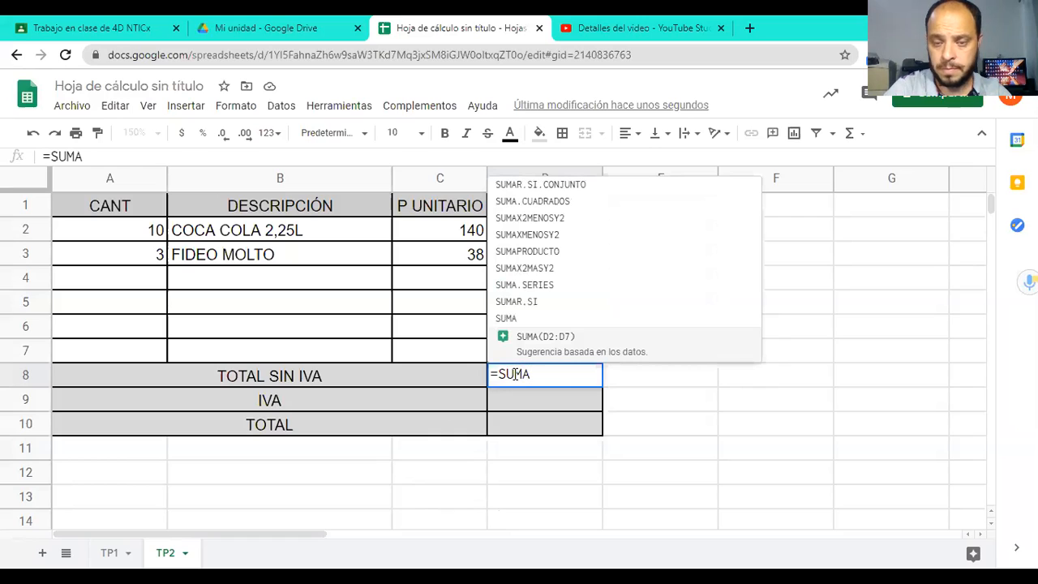
text(()
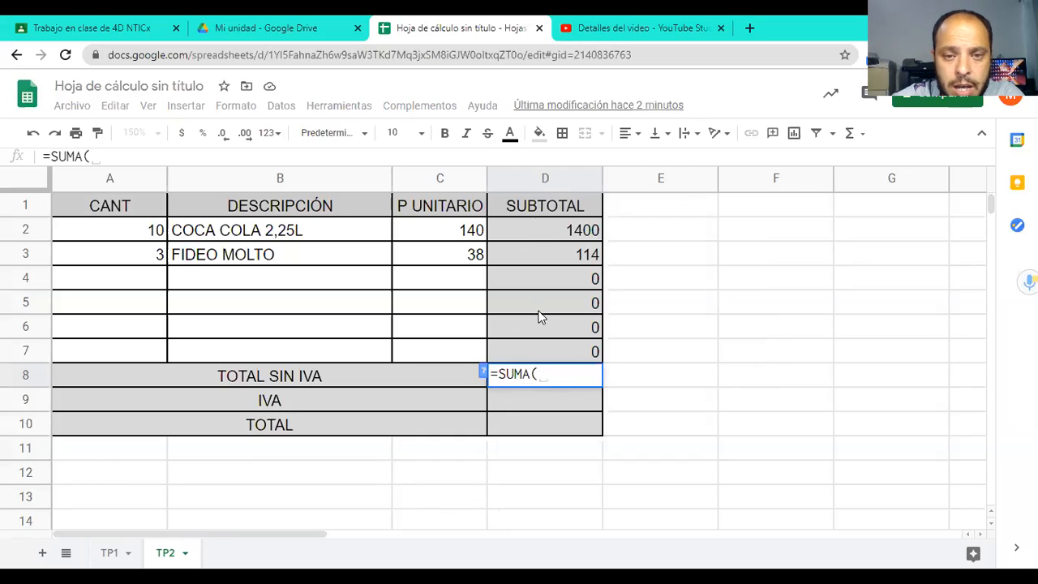
click(545, 232)
drag(545, 231, 546, 351)
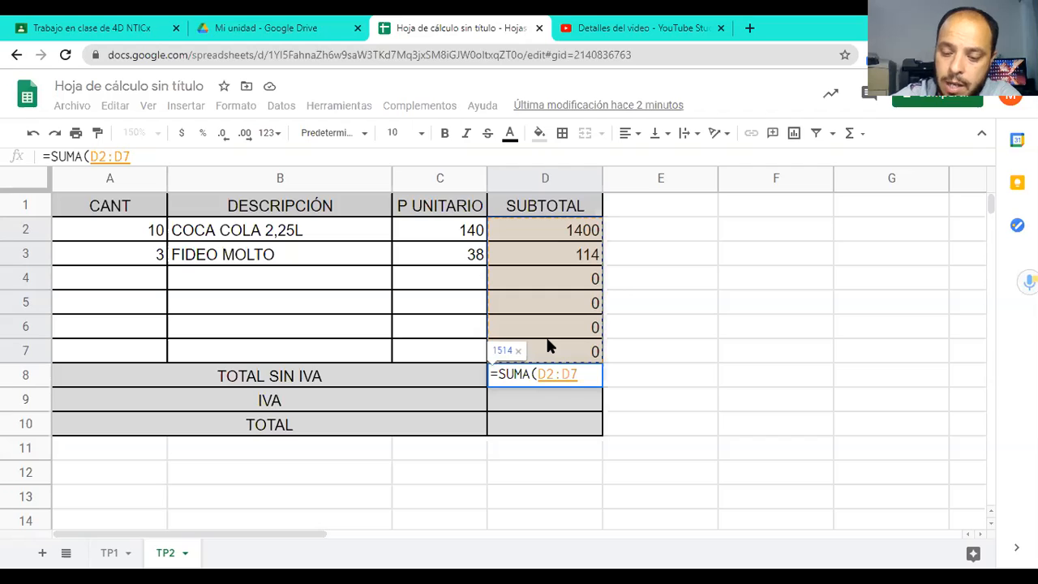
key(Return)
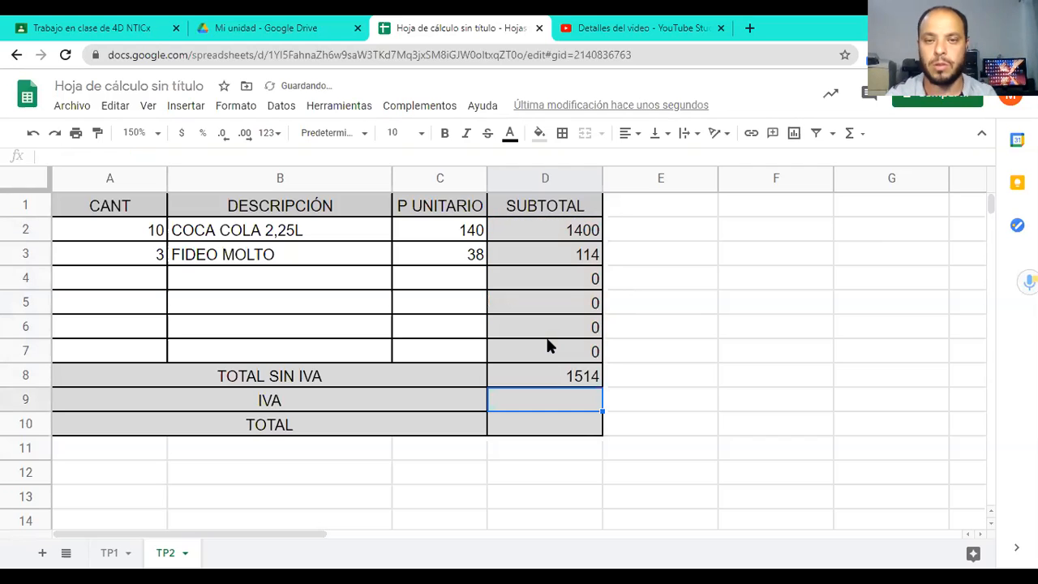
click(529, 376)
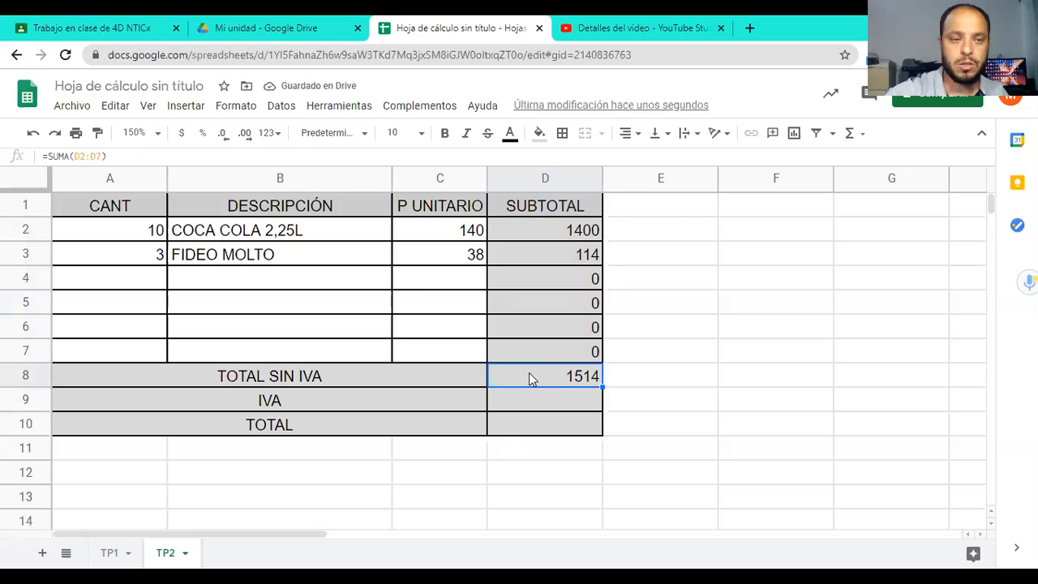
Test the total formula by setting the FIDEO MOLTO quantity to 5, the COCA COLA quantity to 15, and the FIDEO MOLTO quantity to 10
click(136, 281)
click(152, 255)
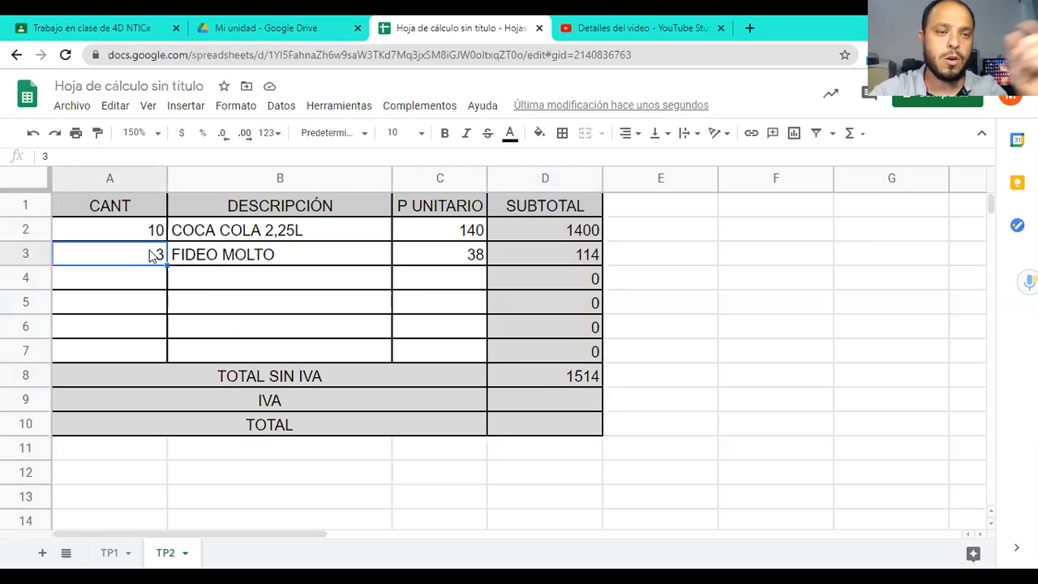
text(5)
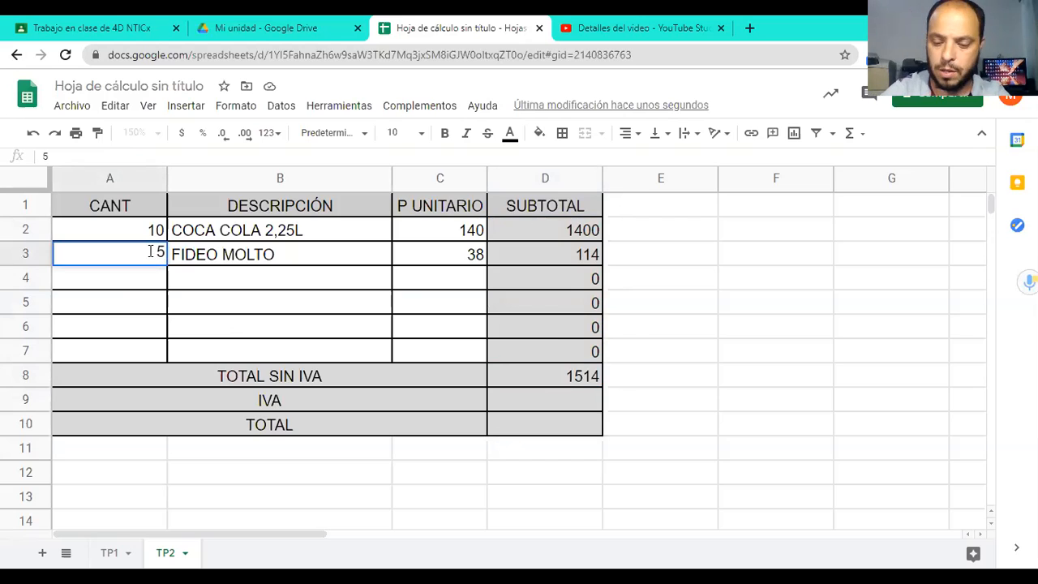
key(Return)
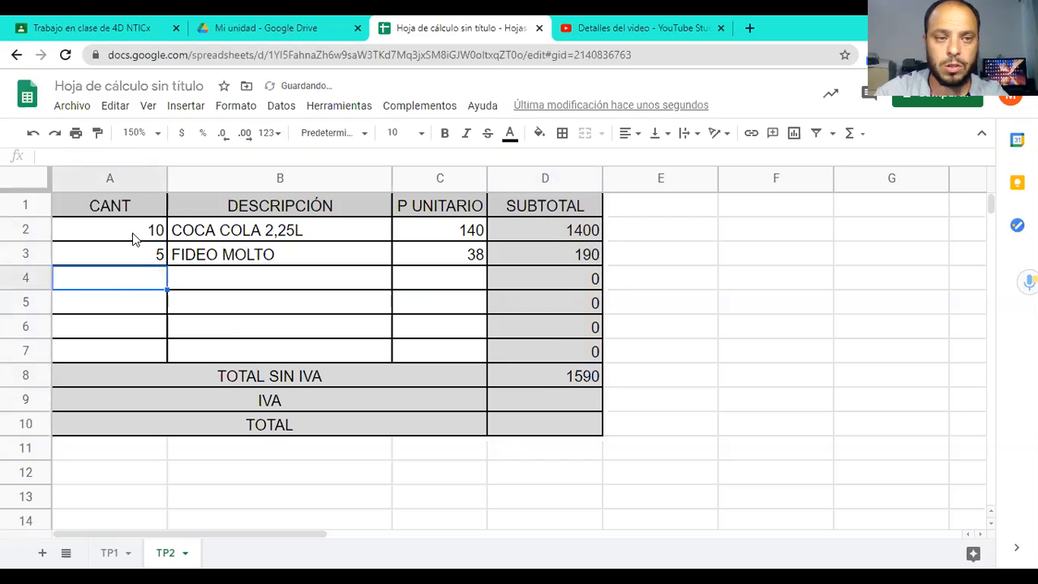
click(132, 232)
text(15)
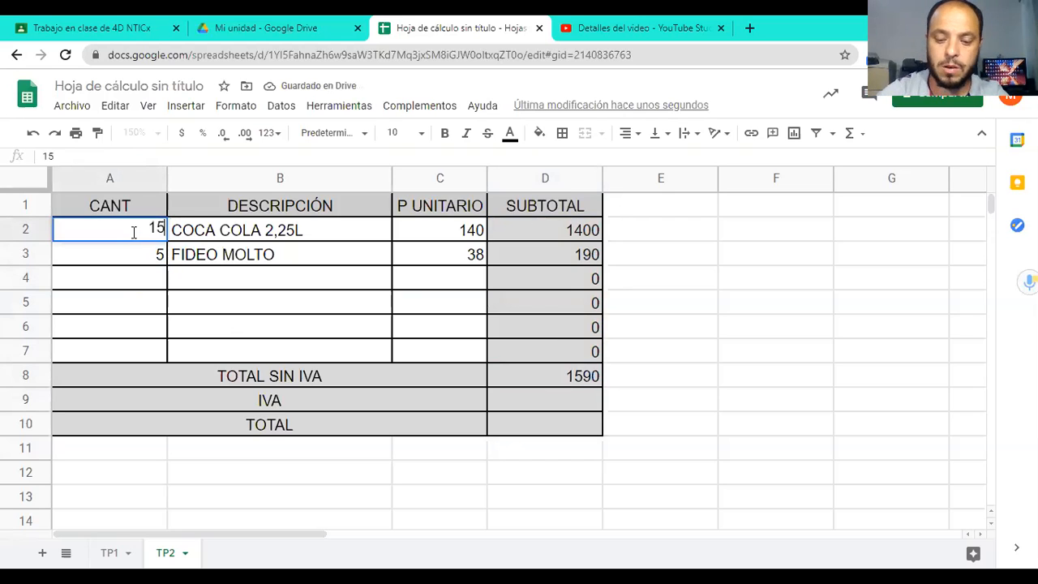
key(Return)
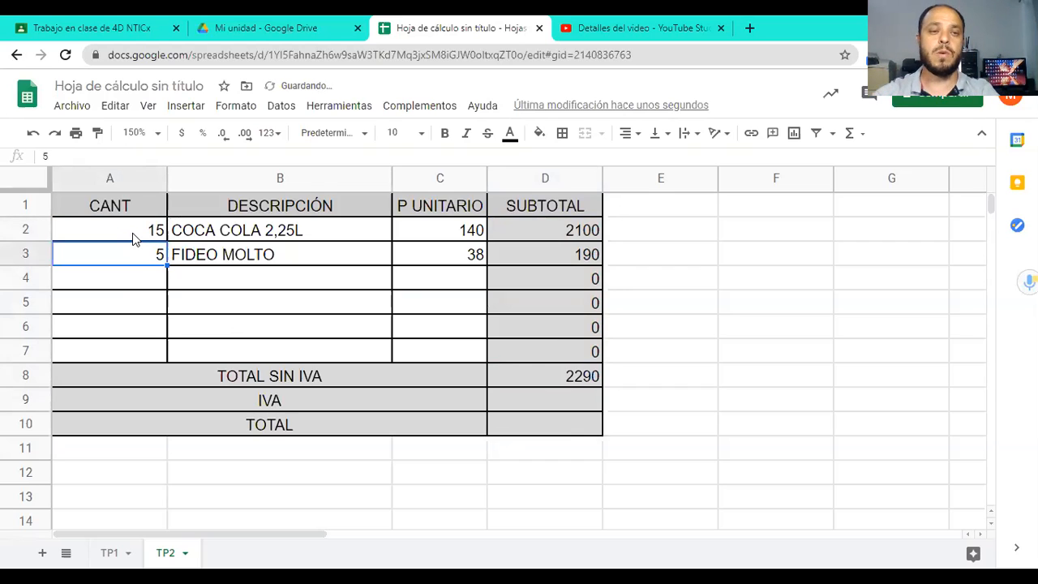
text(10)
key(Return)
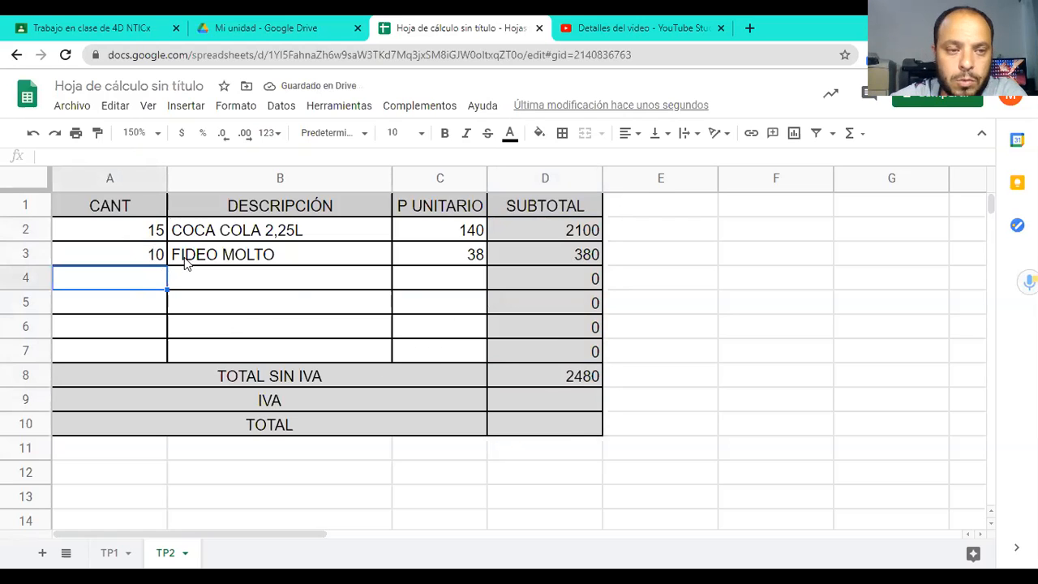
Enter the third product in row 4 with quantity 2, description HARINA 000 and unit price 40
text(2)
key(Tab)
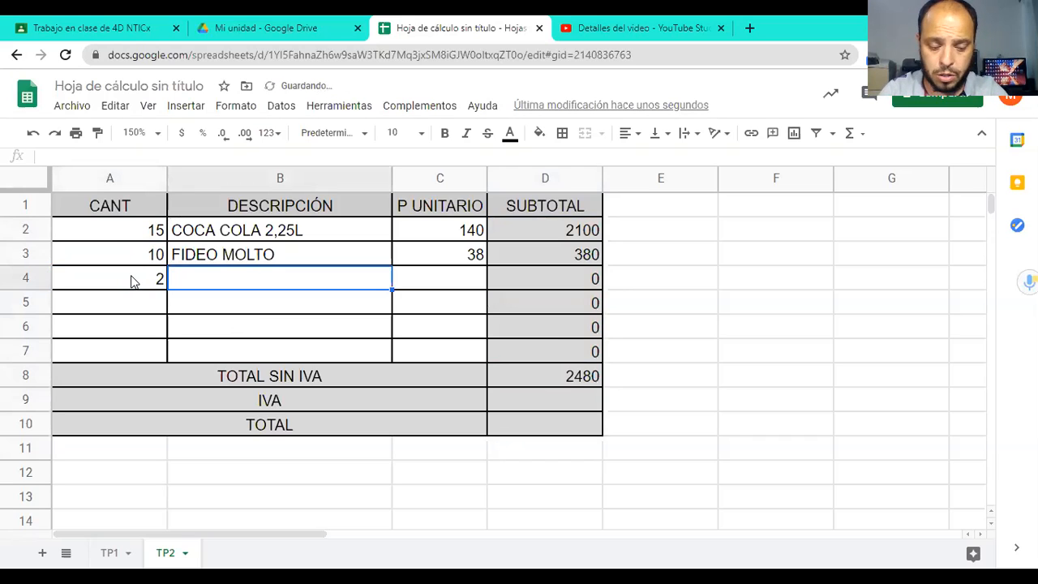
text(HAR)
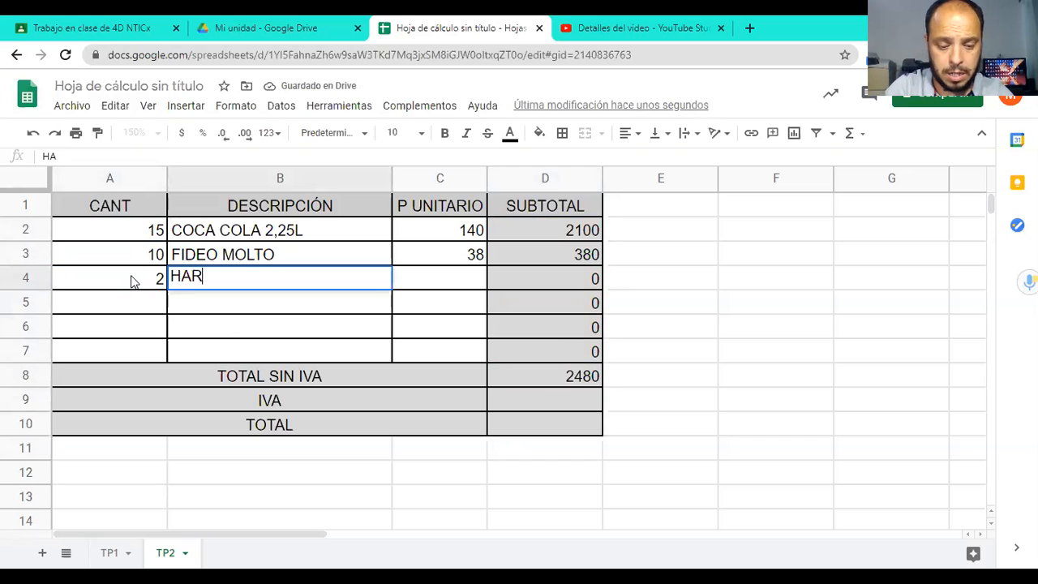
text(INA 000)
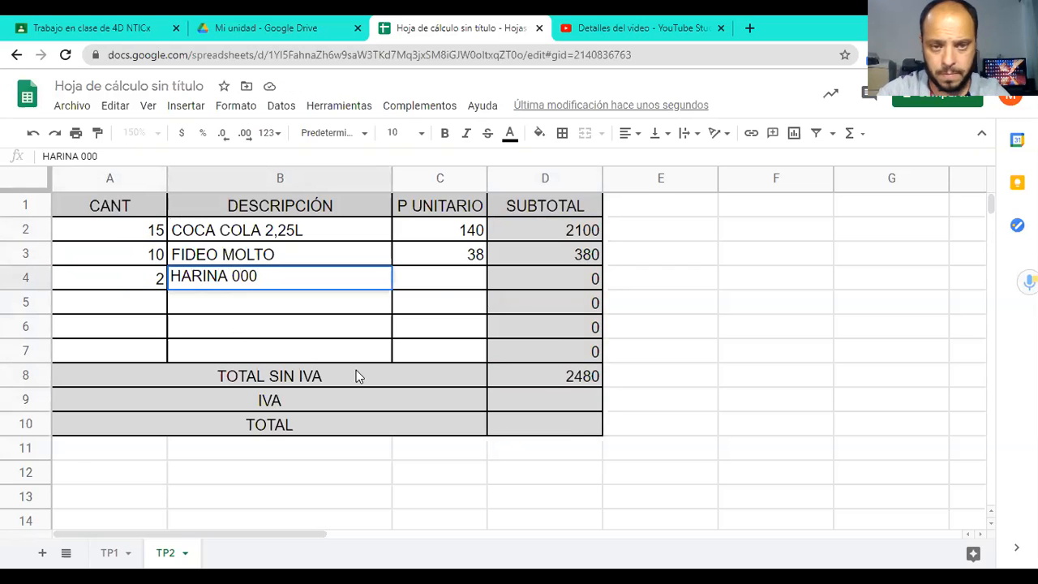
click(430, 281)
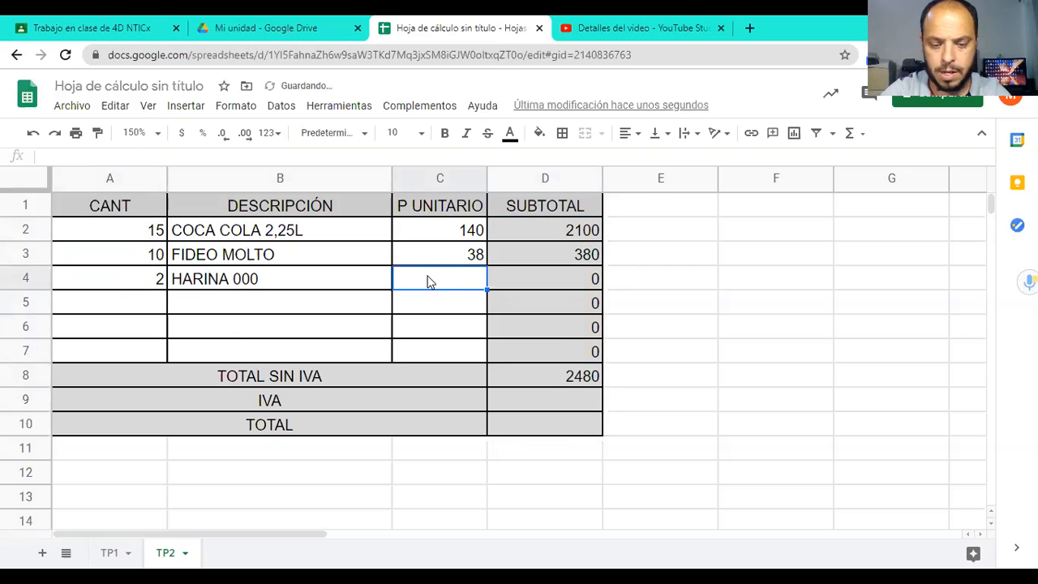
text(40)
key(Return)
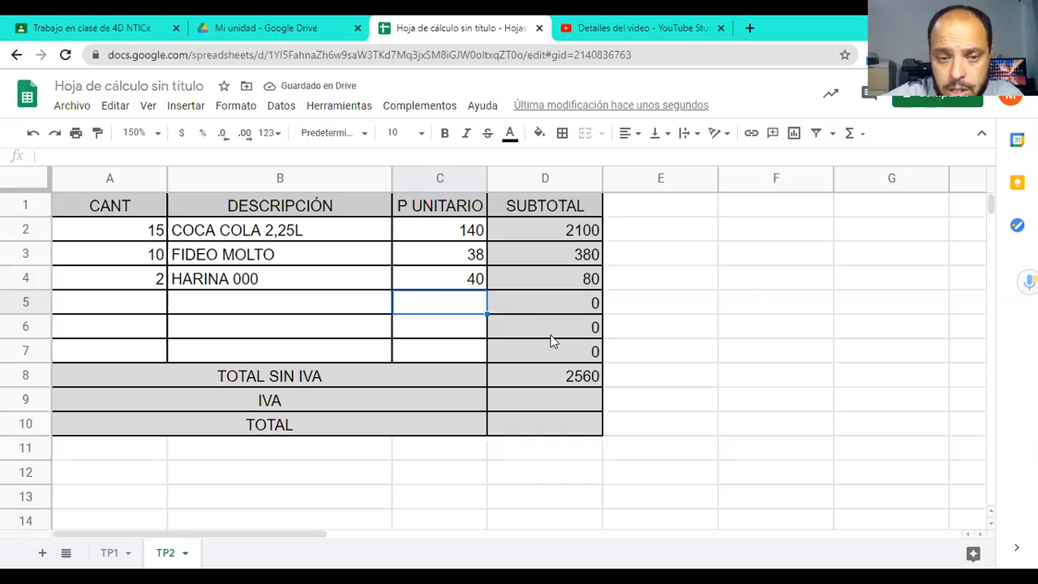
Enter the formula =D8*0.21 in the IVA cell D9 to calculate 21% of the total without tax
click(533, 392)
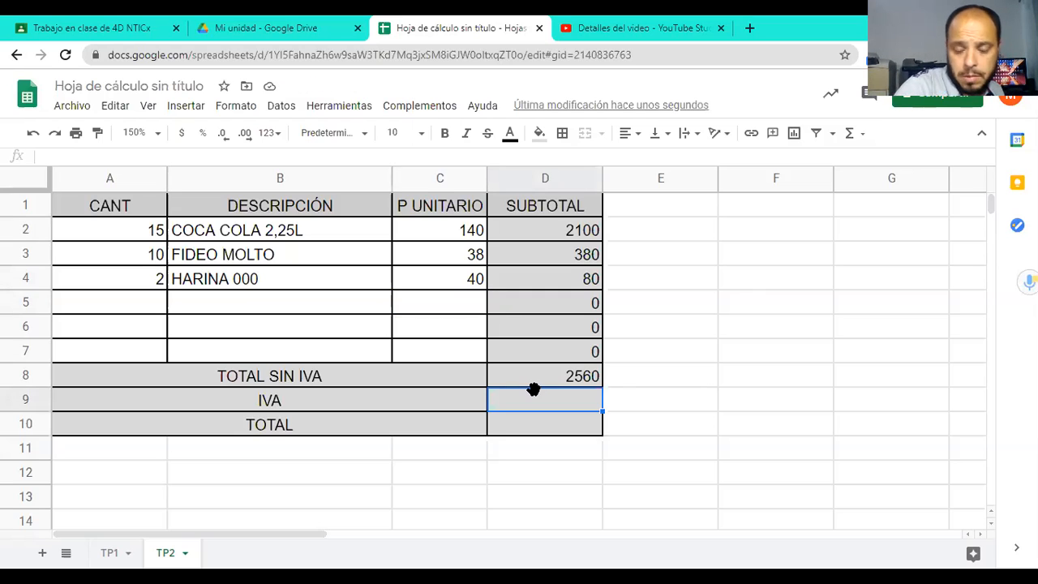
text(=)
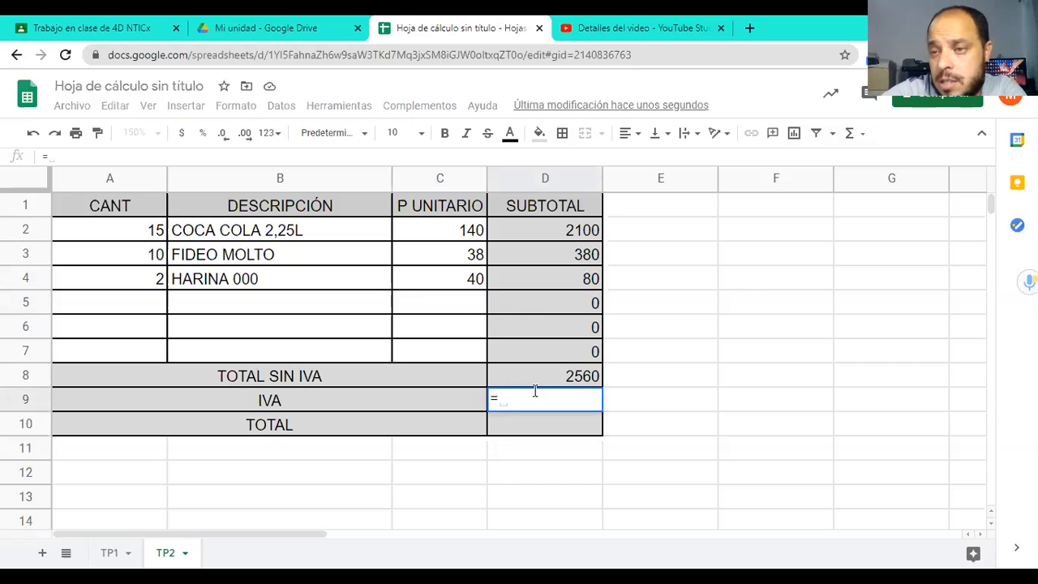
click(579, 378)
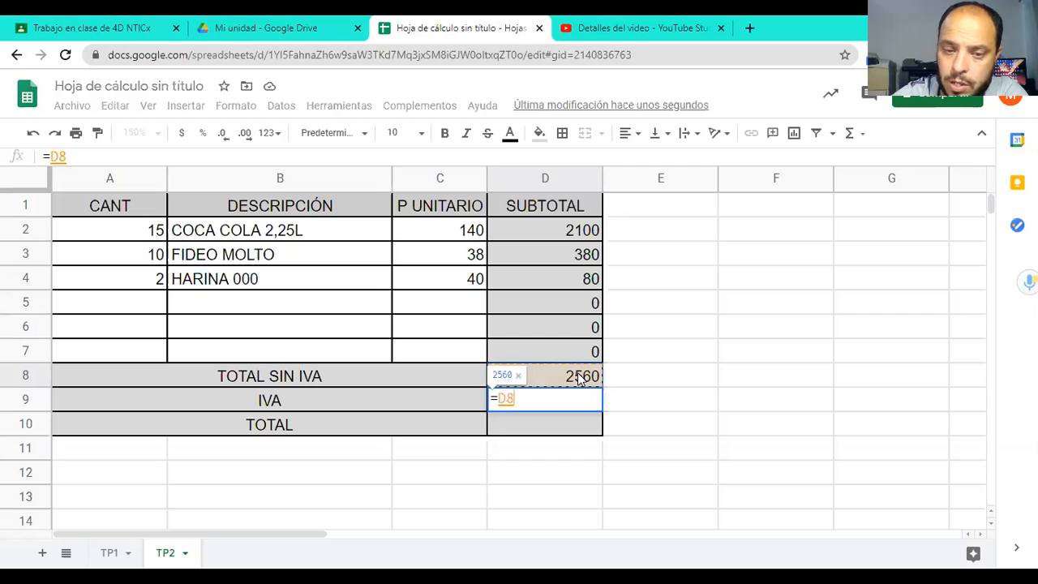
text(*0)
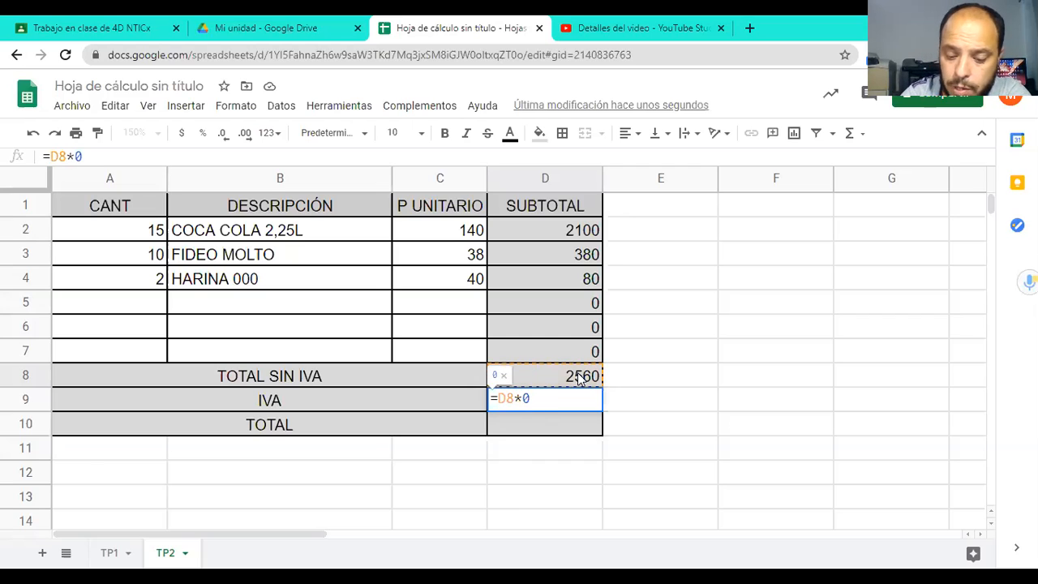
text(.21)
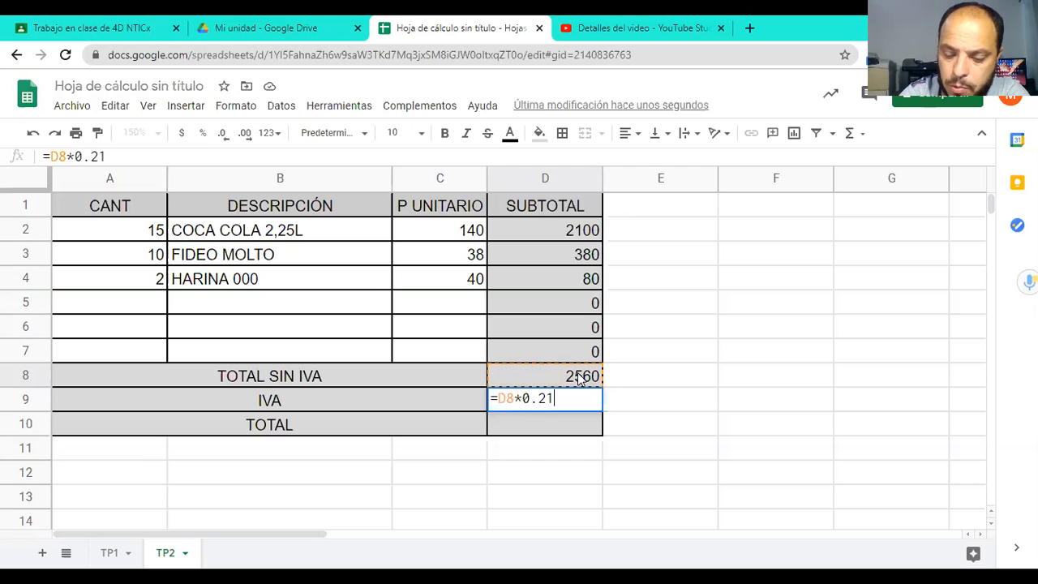
key(Return)
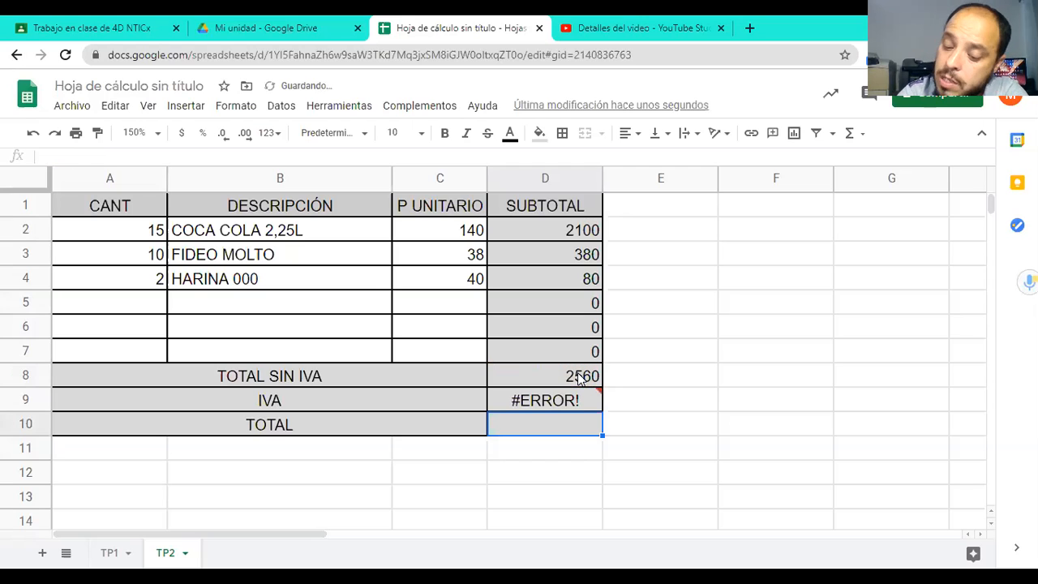
Correct the IVA formula in cell D9 to =D8*0,21, using a comma as the decimal separator
key(Up)
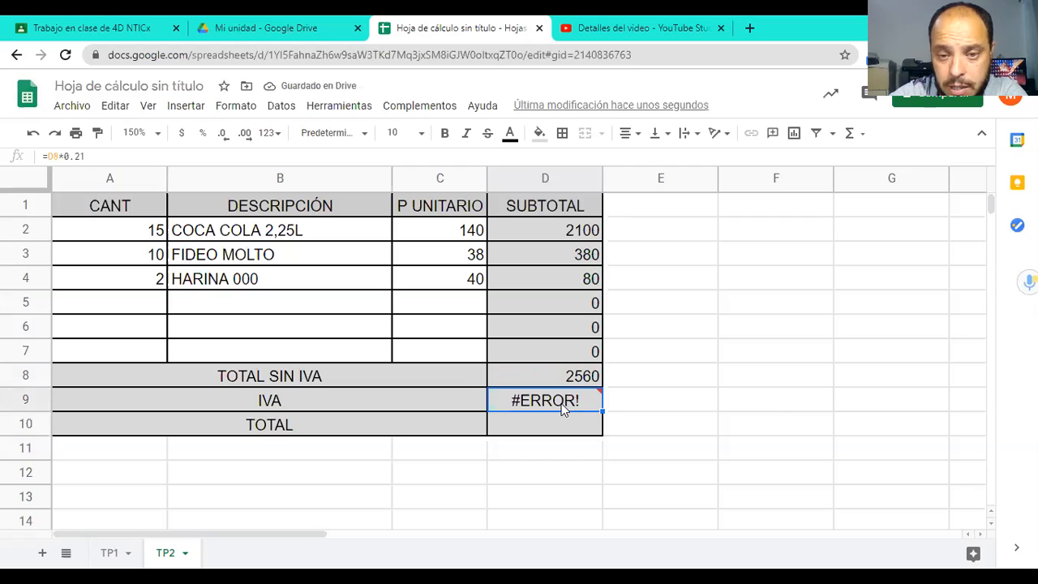
double_click(562, 402)
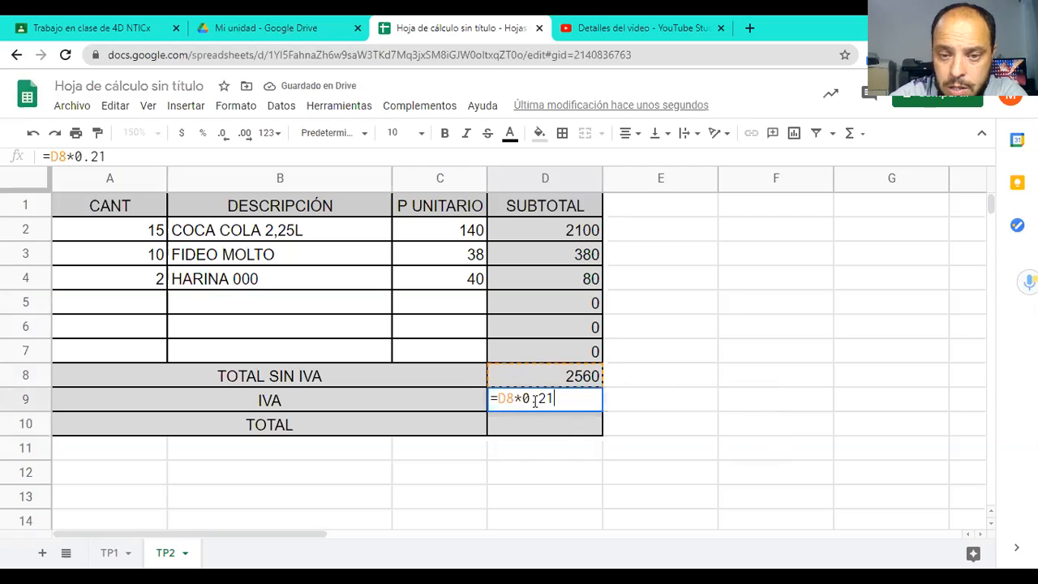
key(Return)
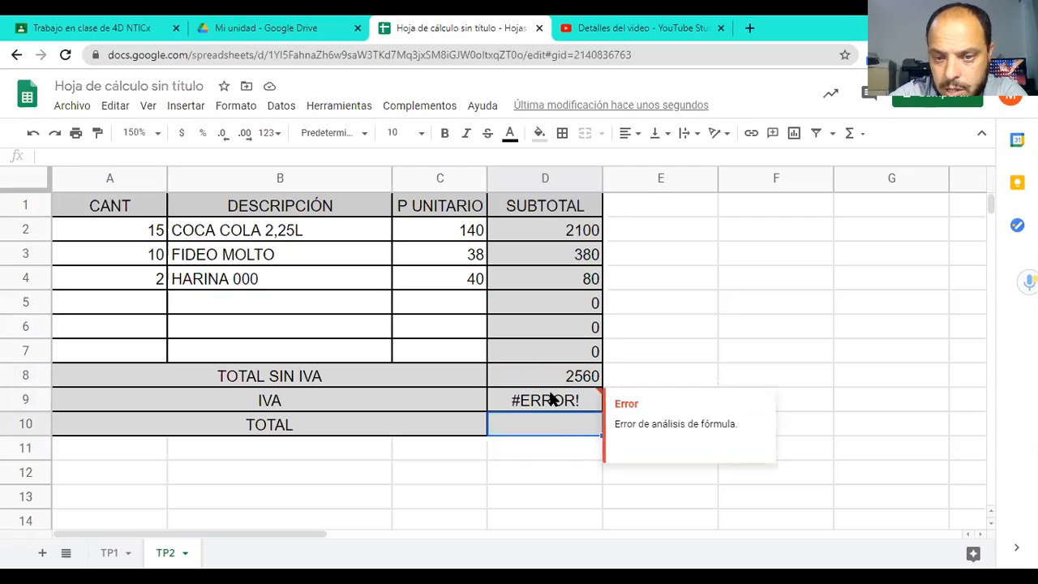
double_click(552, 397)
click(538, 397)
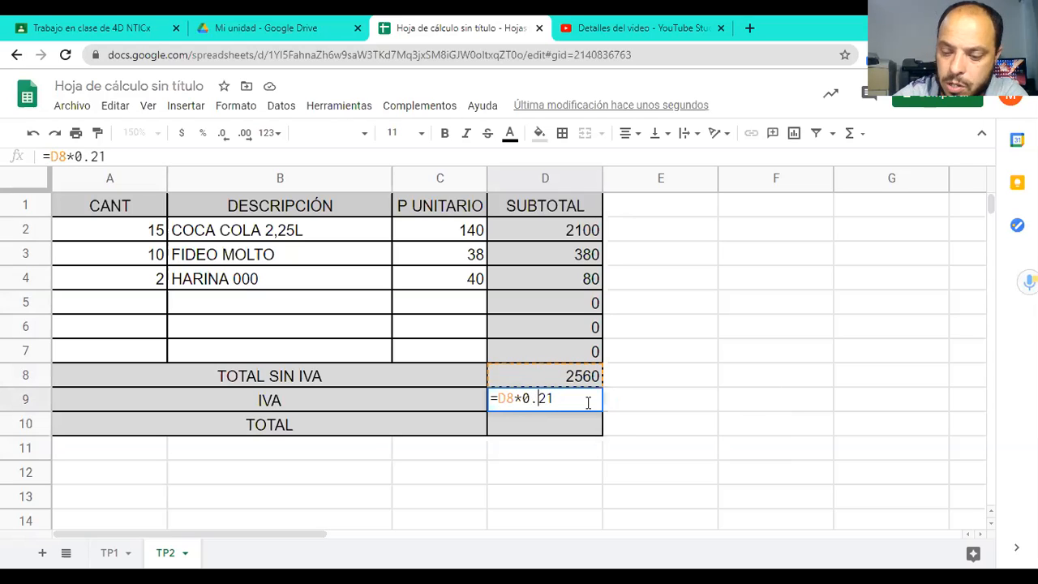
key(BackSpace)
text(,)
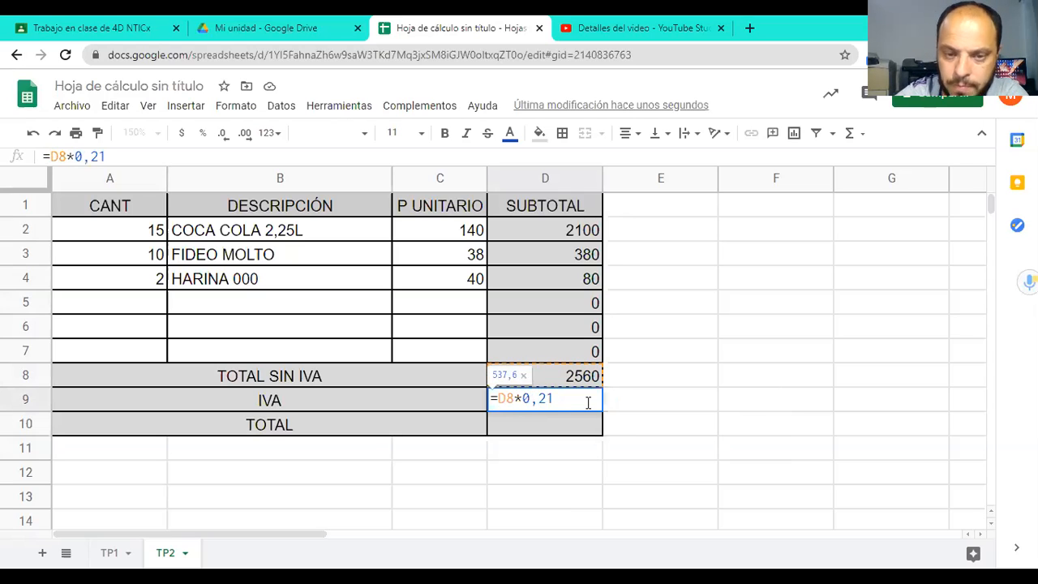
key(Return)
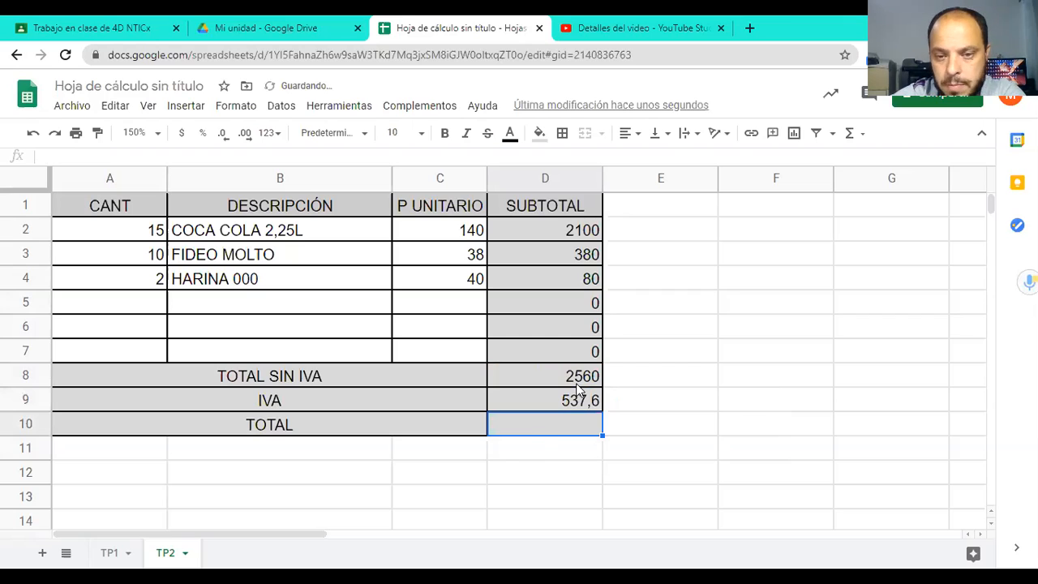
click(579, 403)
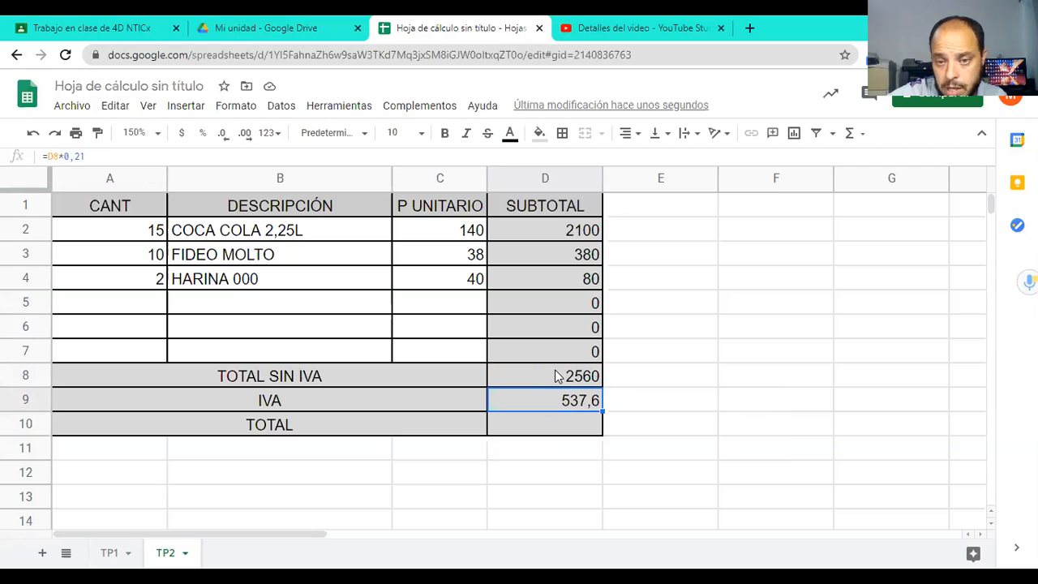
Enter the formula =D8+D9 in the TOTAL cell D10 to add the IVA to the total without tax
click(547, 427)
text(=)
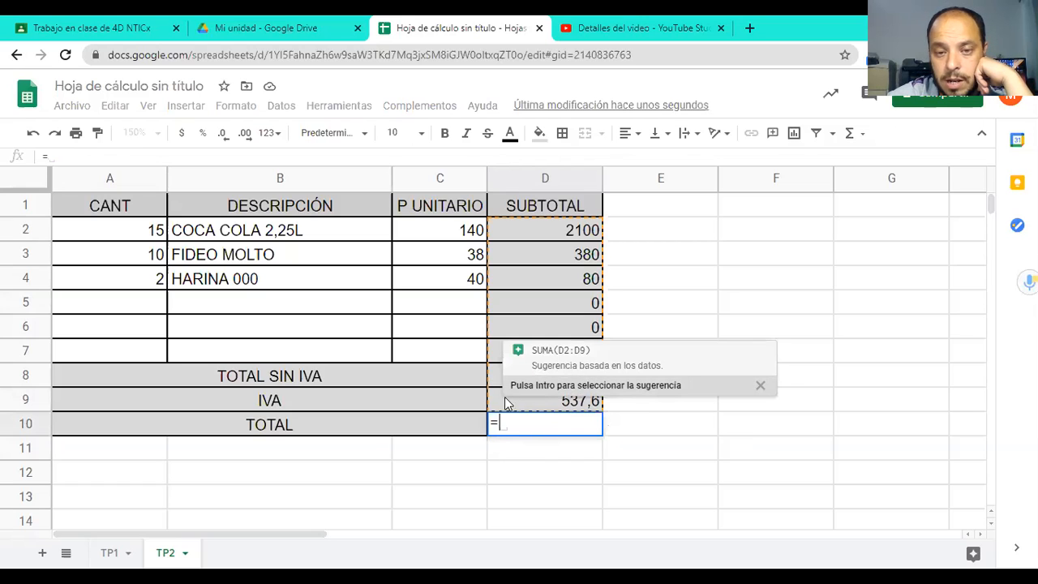
click(496, 375)
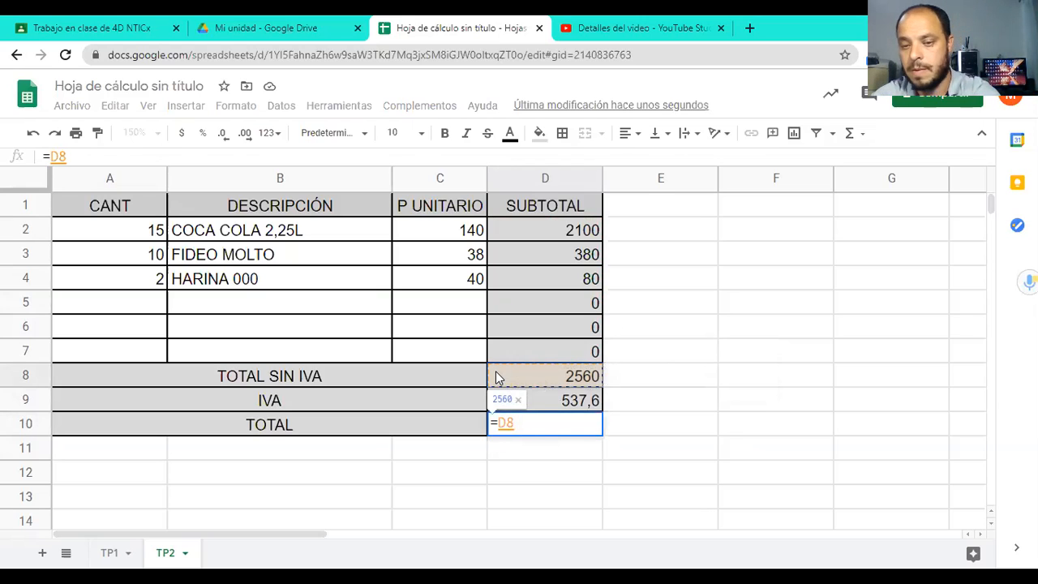
text(+)
click(549, 401)
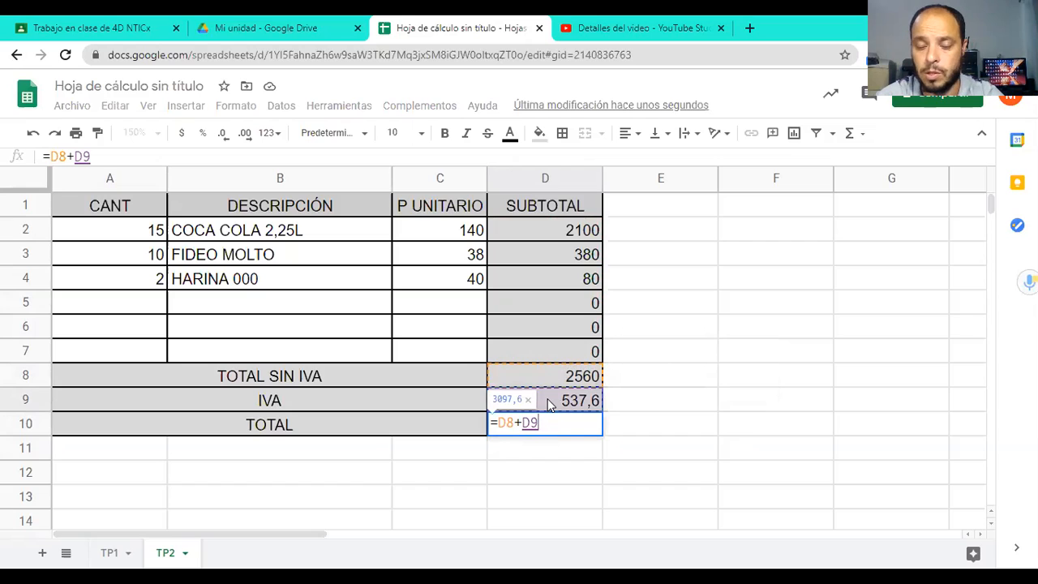
key(Return)
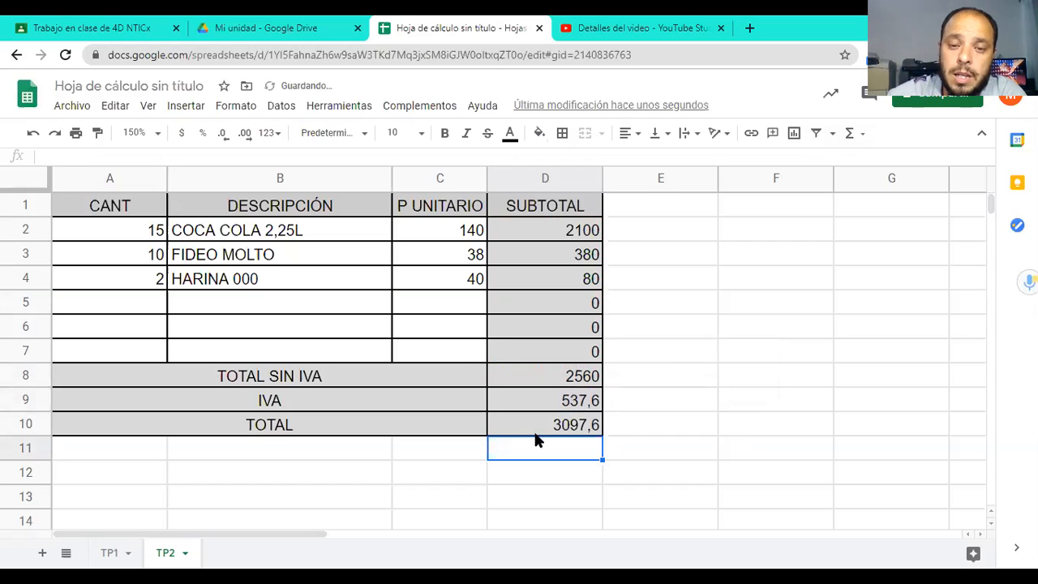
click(533, 424)
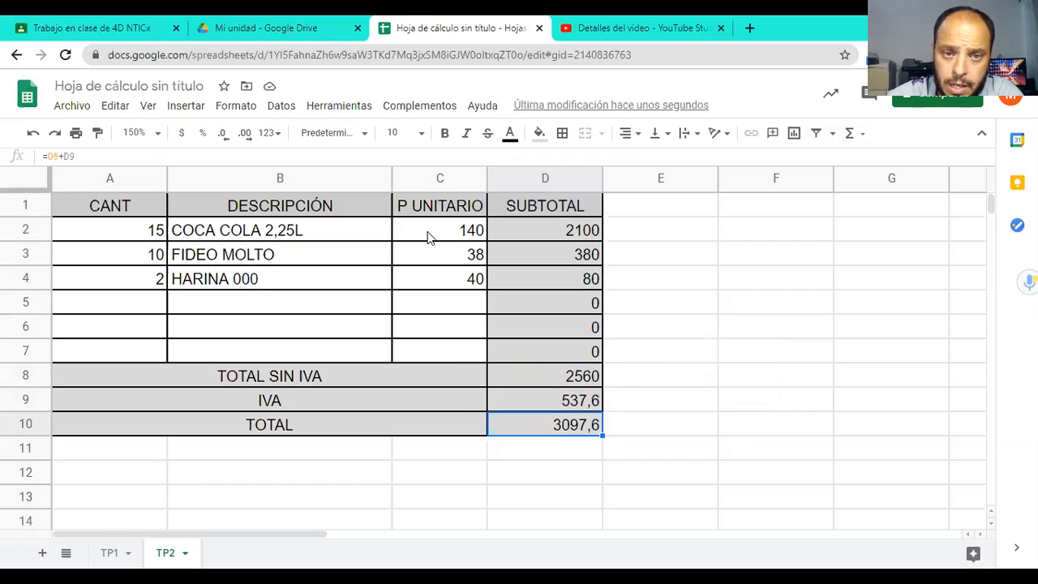
Format the unit prices in C2:C7 as currency
drag(436, 233, 442, 354)
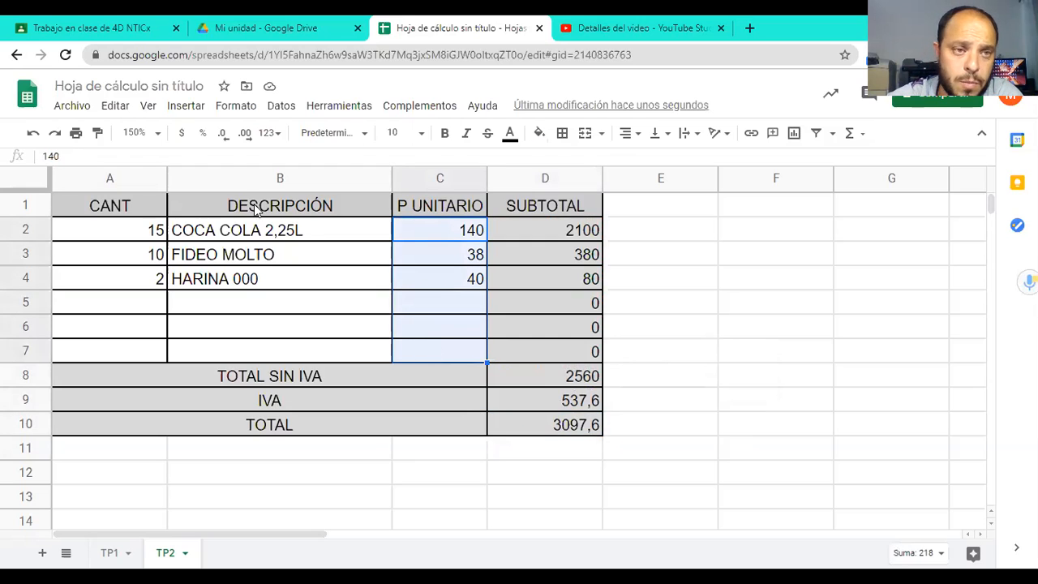
click(182, 133)
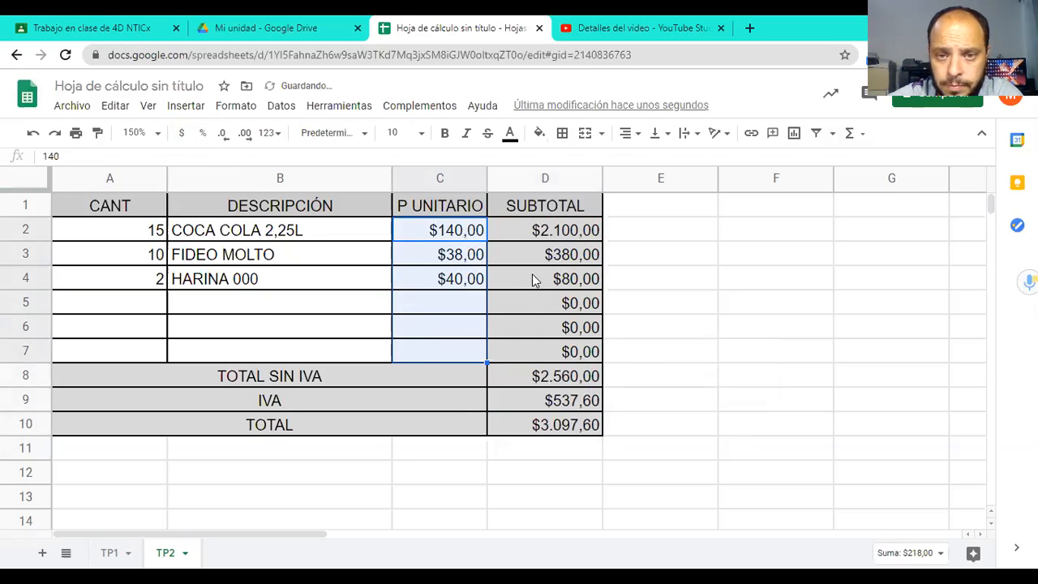
click(673, 433)
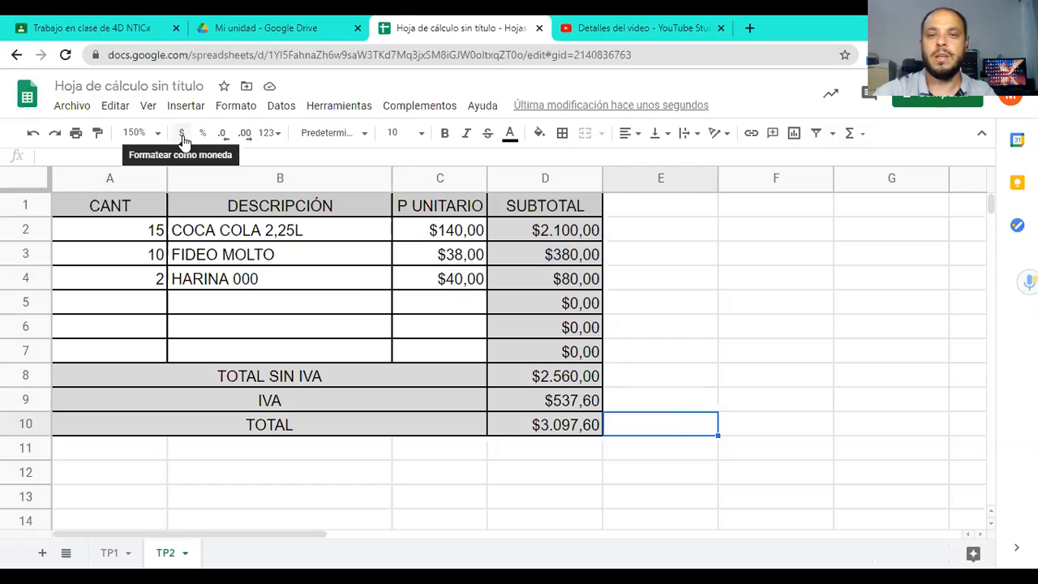
click(646, 324)
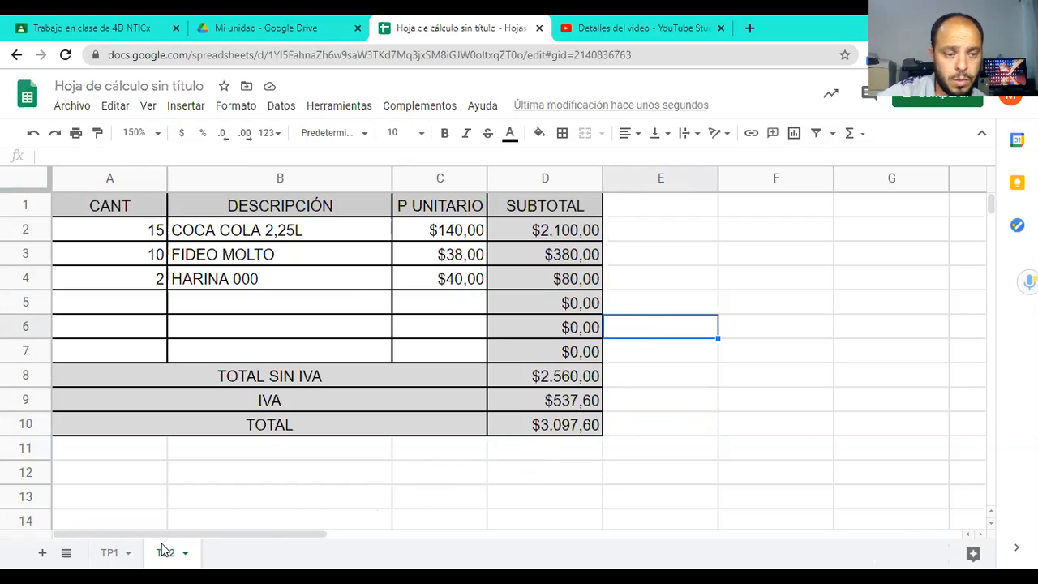
Add a new sheet to the spreadsheet and name it TP3
click(42, 553)
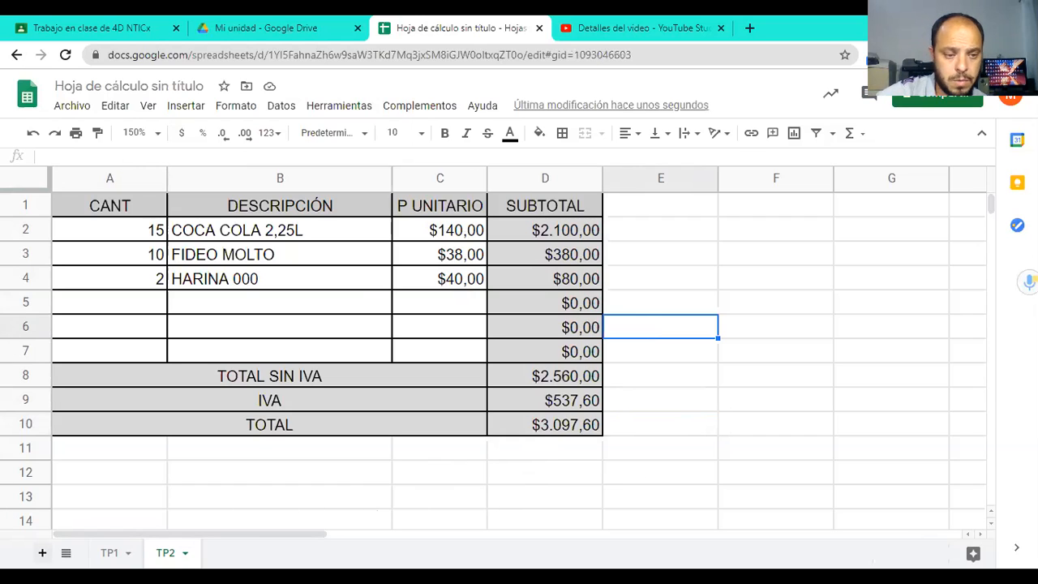
double_click(230, 553)
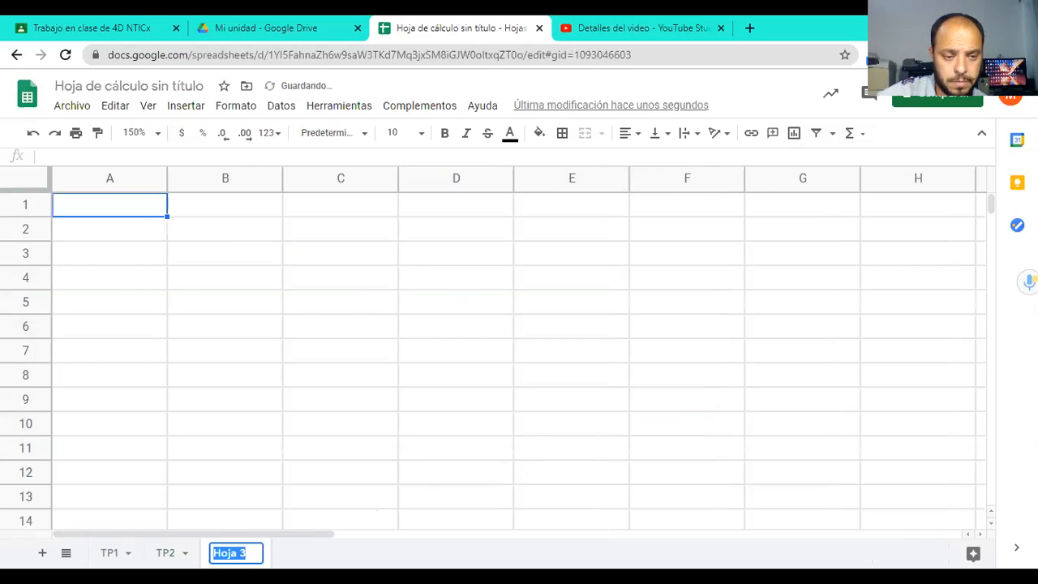
text(tp)
key(BackSpace)
key(BackSpace)
text(tp)
key(BackSpace)
key(BackSpace)
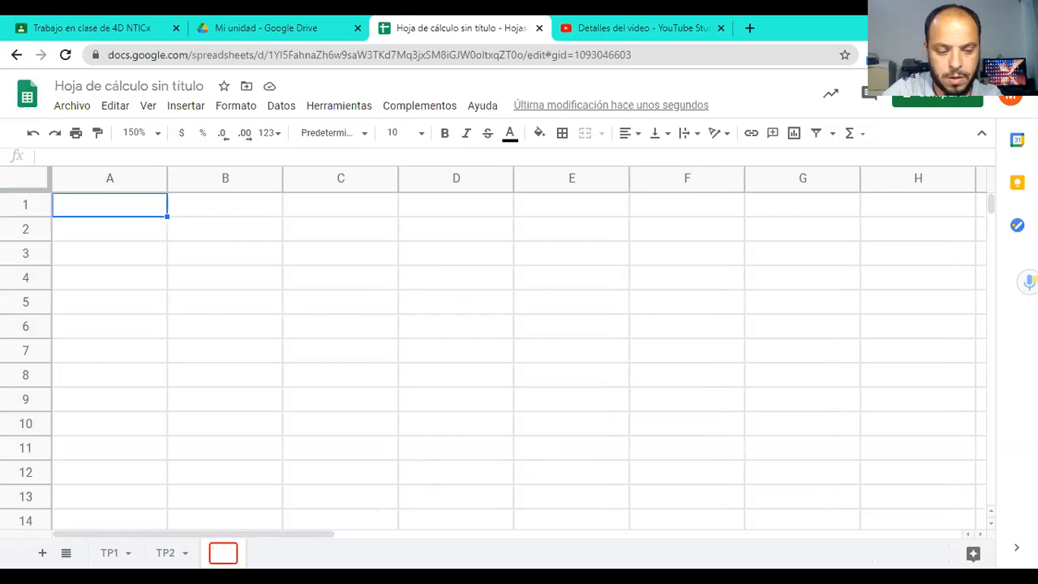
text(TP3)
key(Return)
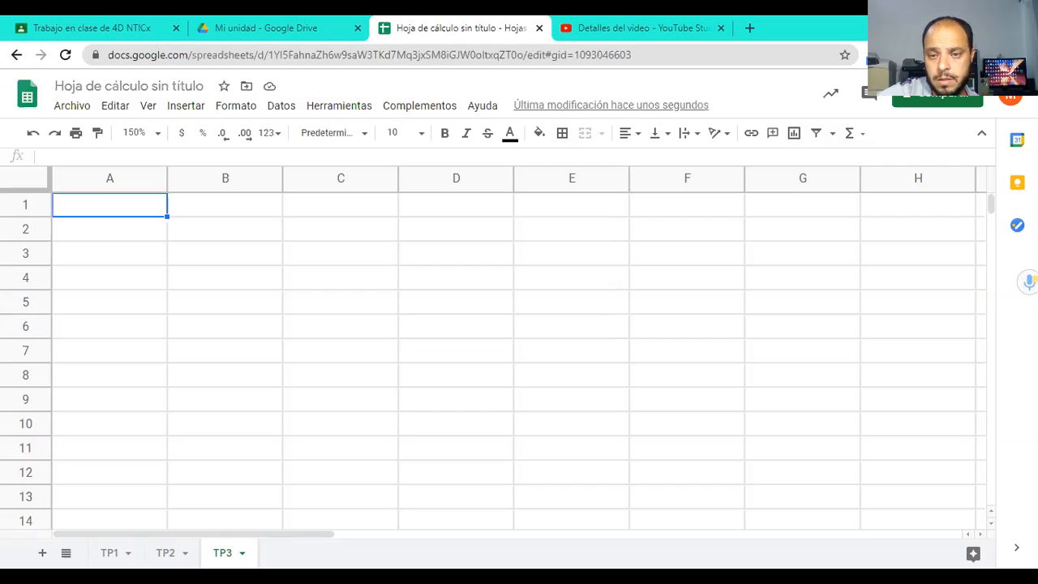
Switch to the activities PDF in Adobe Reader and view the GASTOS MENSUALES table of Trabajo Práctico Nº3
key(alt+Tab)
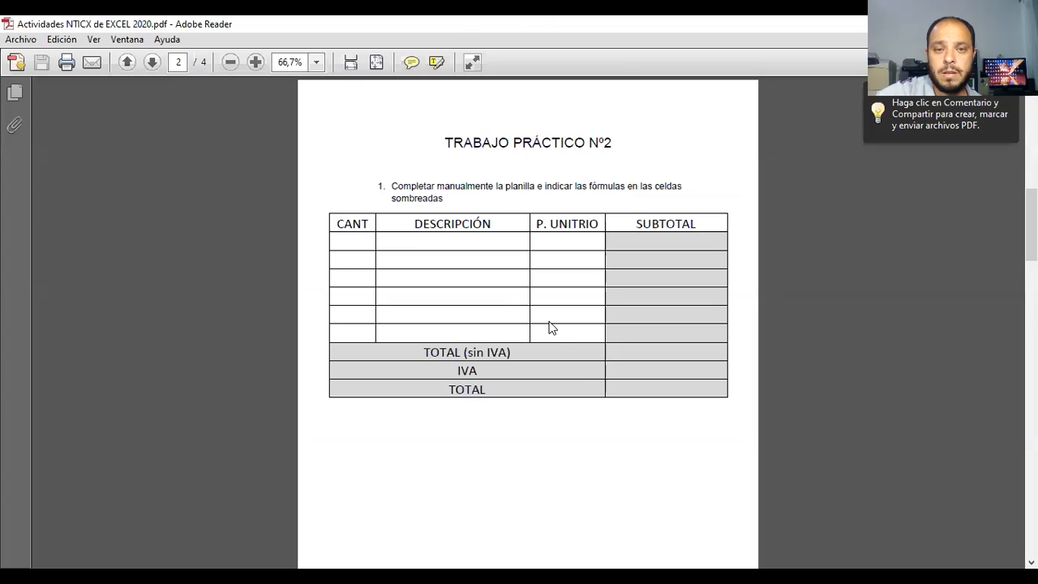
scroll(549, 327, down, 2)
scroll(549, 329, down, 5)
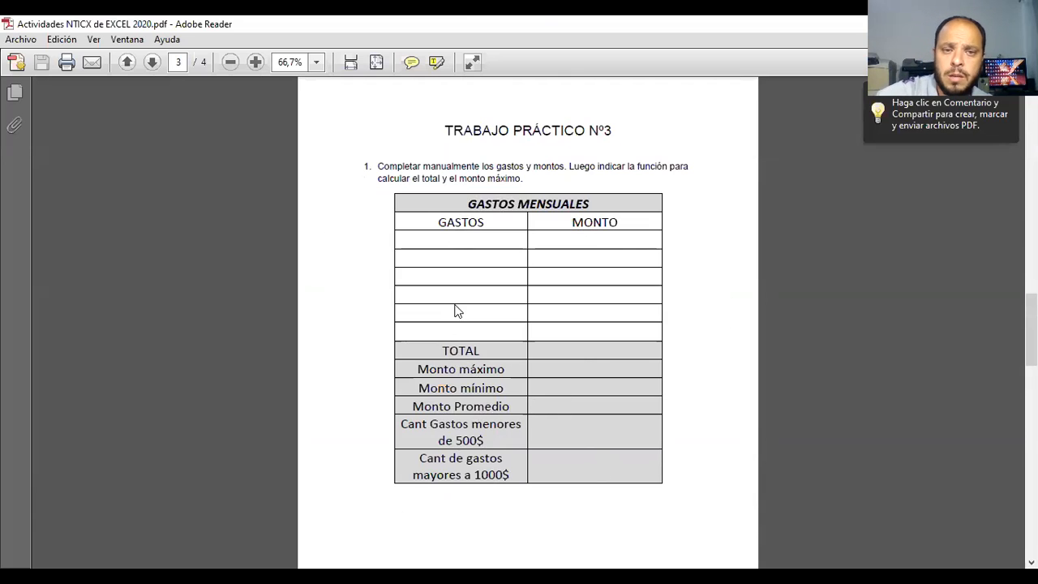
Try to copy the GASTOS MENSUALES table text from the PDF into cell A1 of sheet TP3, and undo the paste
drag(462, 206, 591, 474)
key(ctrl+c)
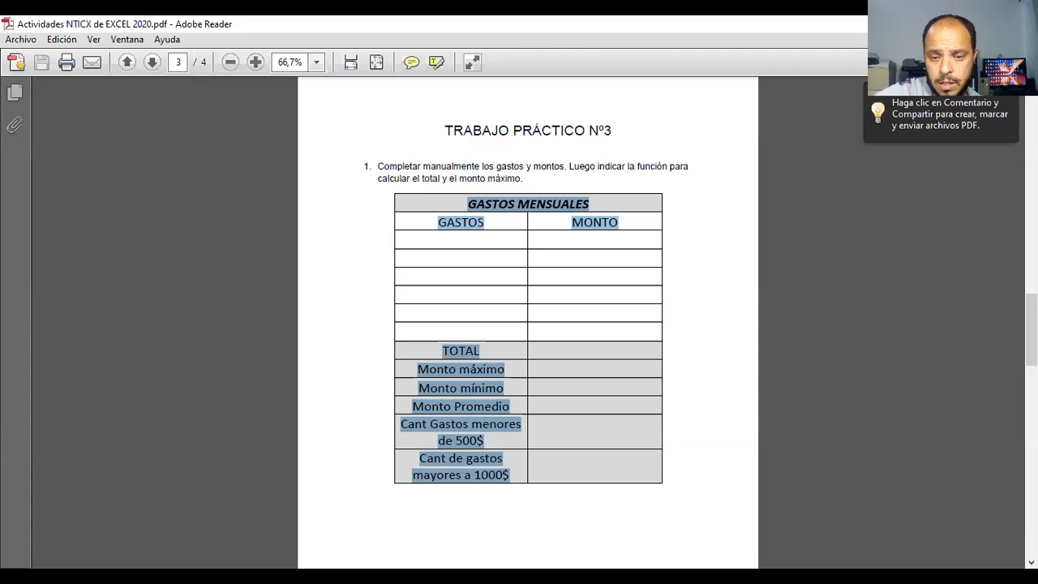
click(487, 544)
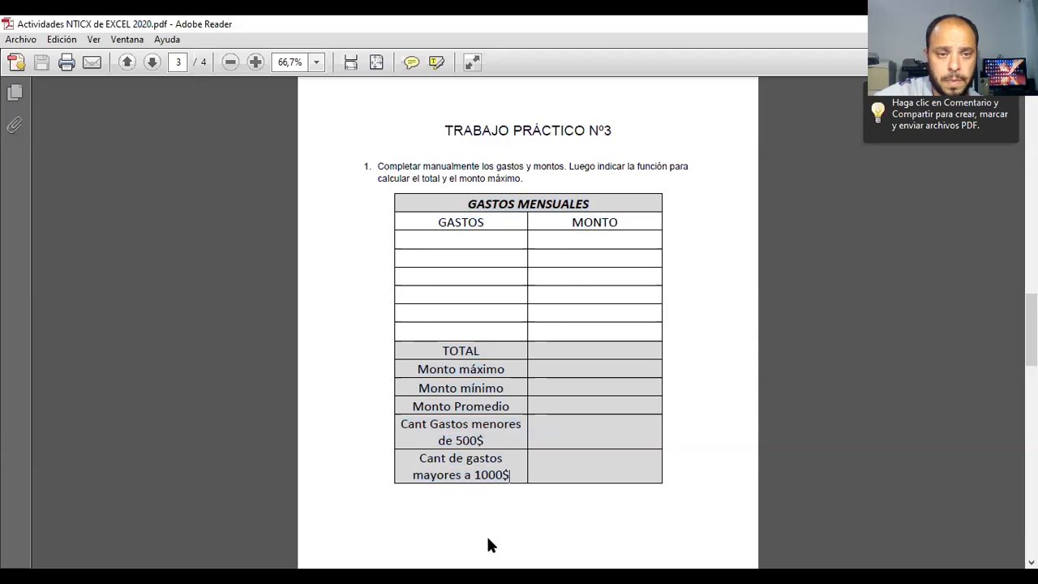
key(alt+Tab)
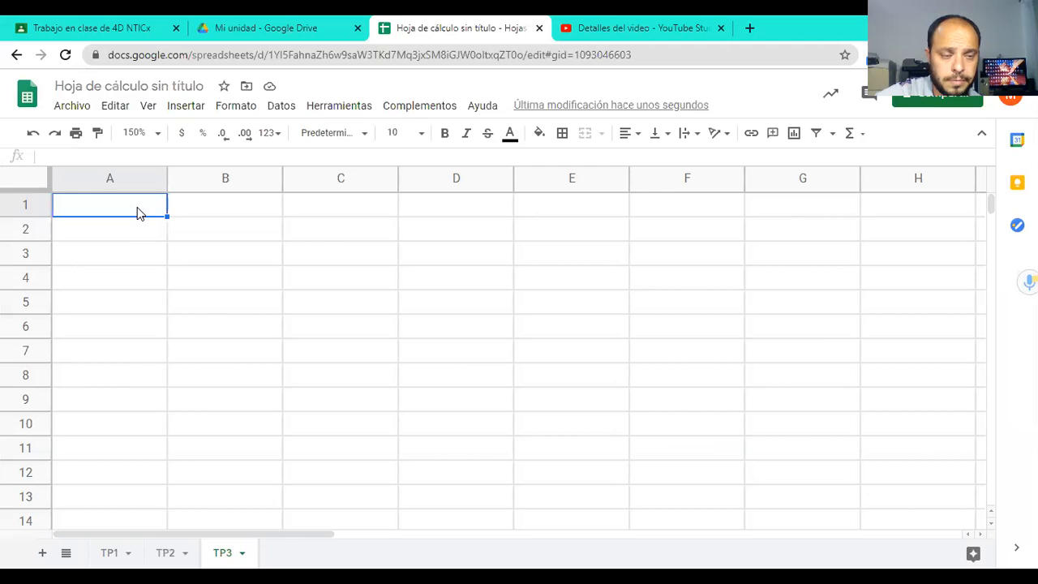
right_click(137, 208)
click(171, 178)
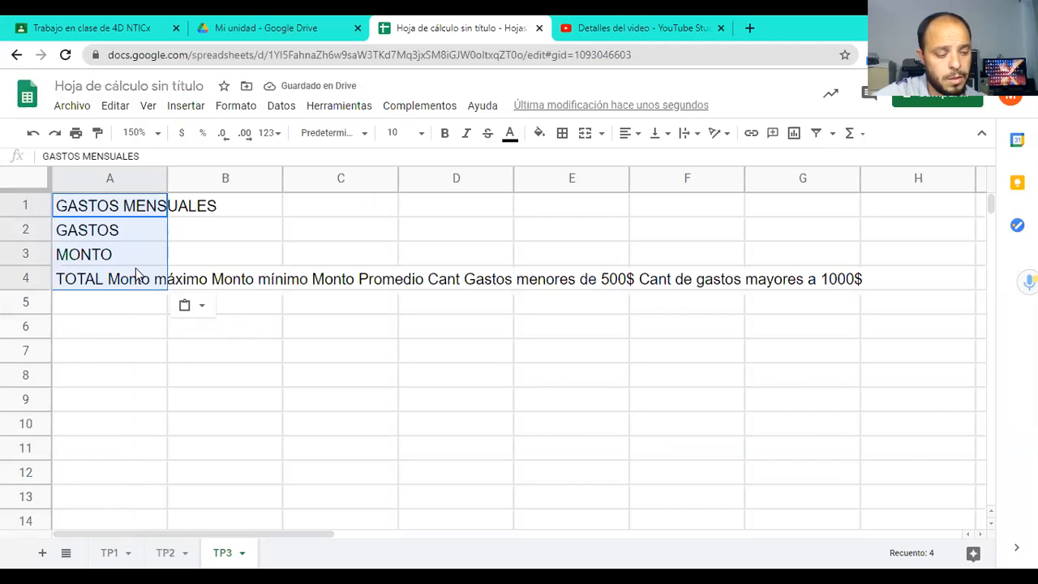
key(ctrl+z)
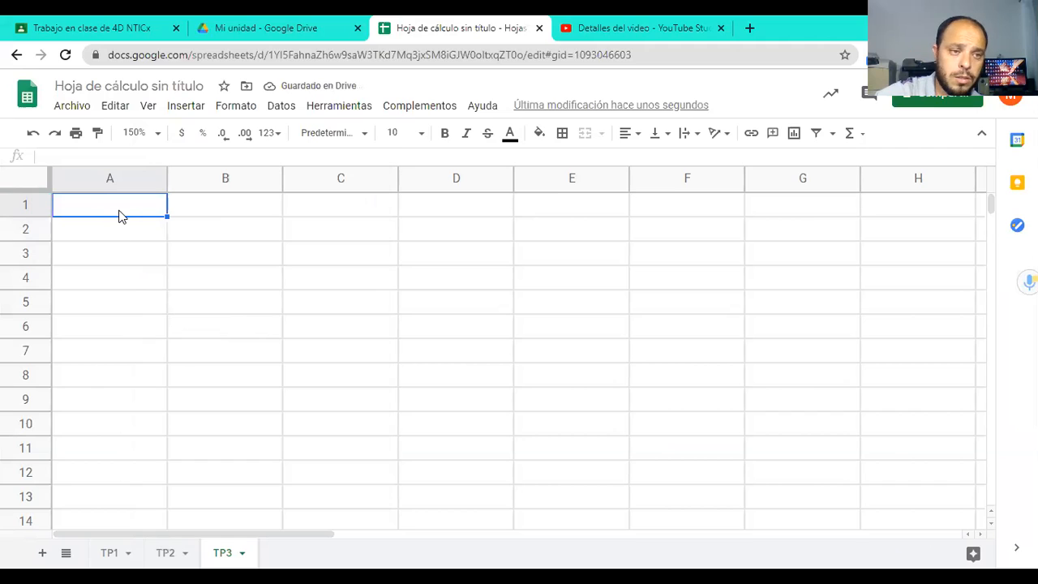
Merge cells A1:B1 and enter the centered title GASTOS MENSUALES
drag(119, 209, 174, 208)
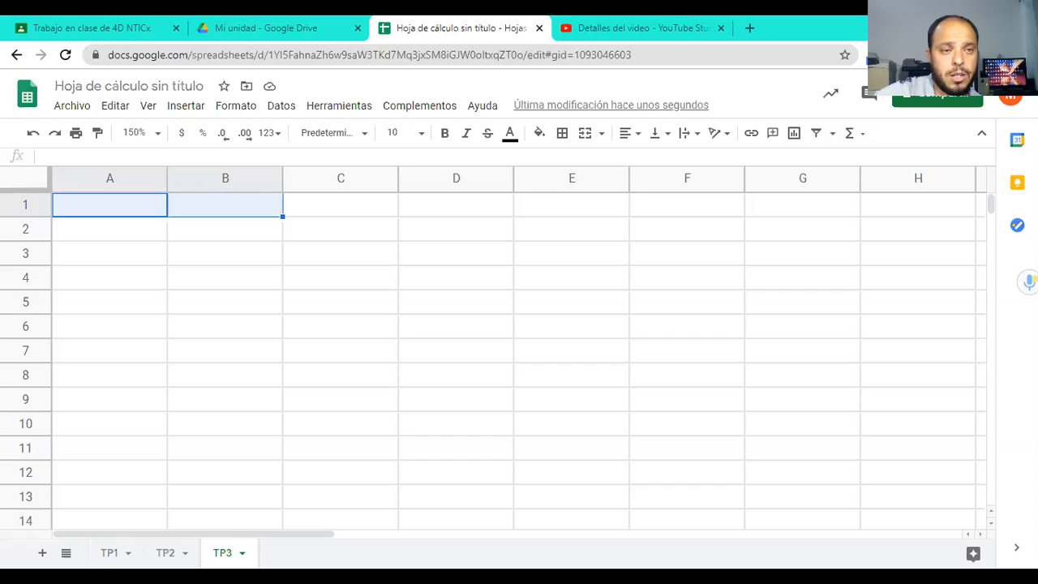
click(586, 133)
text(GASTOS MENSUALES)
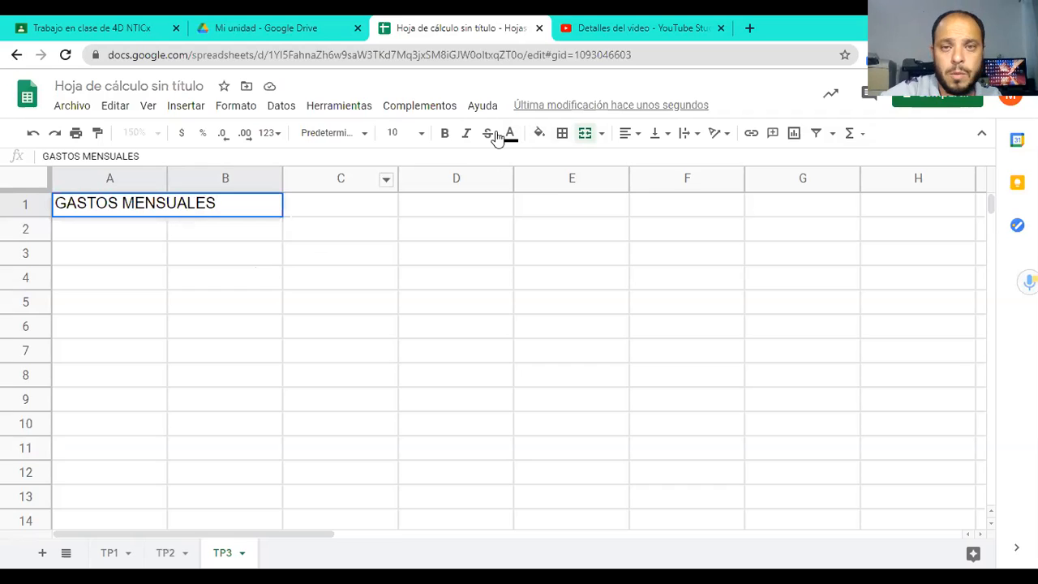
click(624, 133)
click(646, 160)
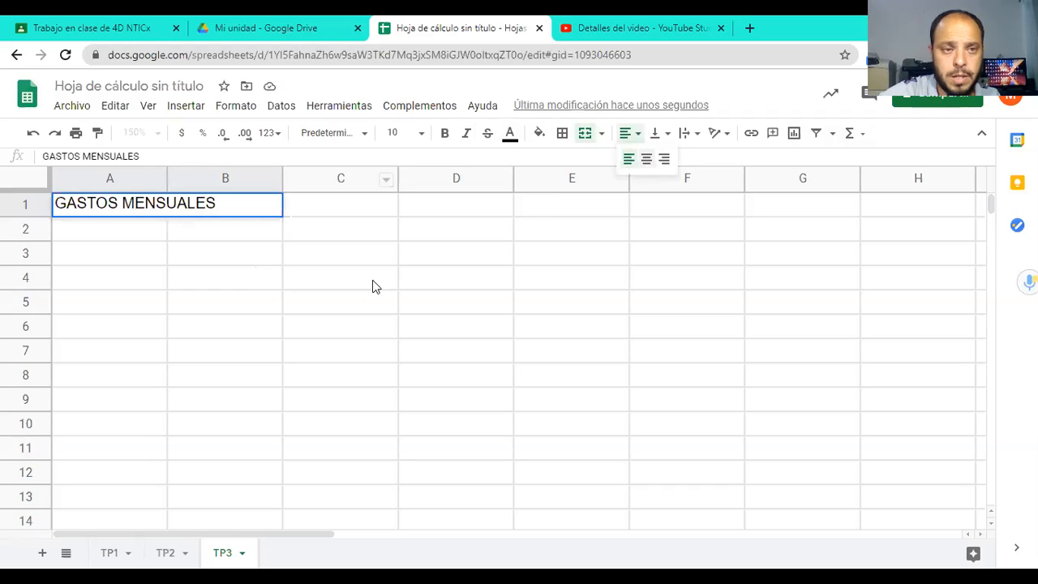
Enter the column header GASTOS in cell A2, removing the autocompleted word MENSUALES
click(114, 235)
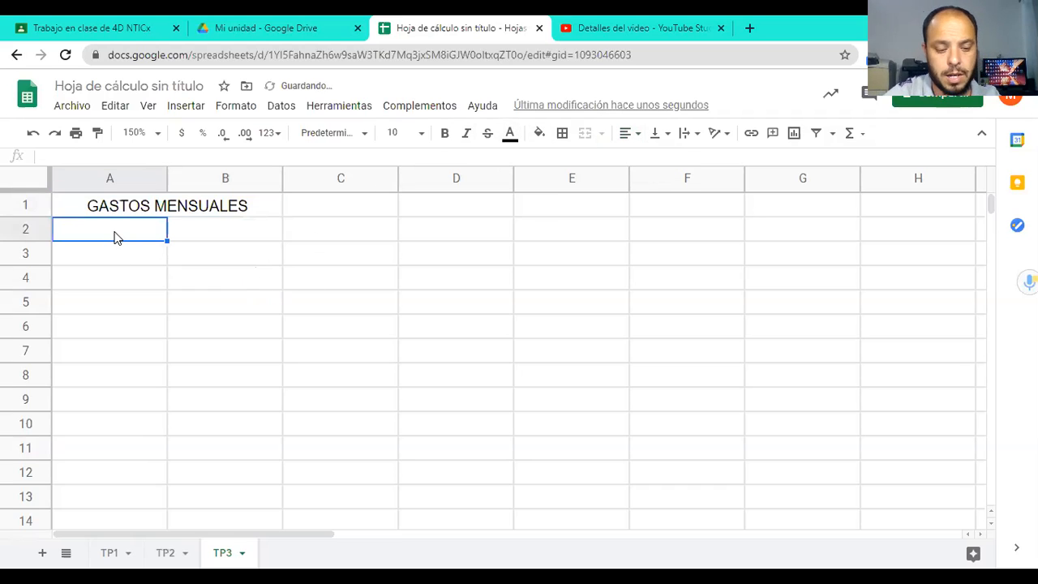
text(GASTOS MENSUALES)
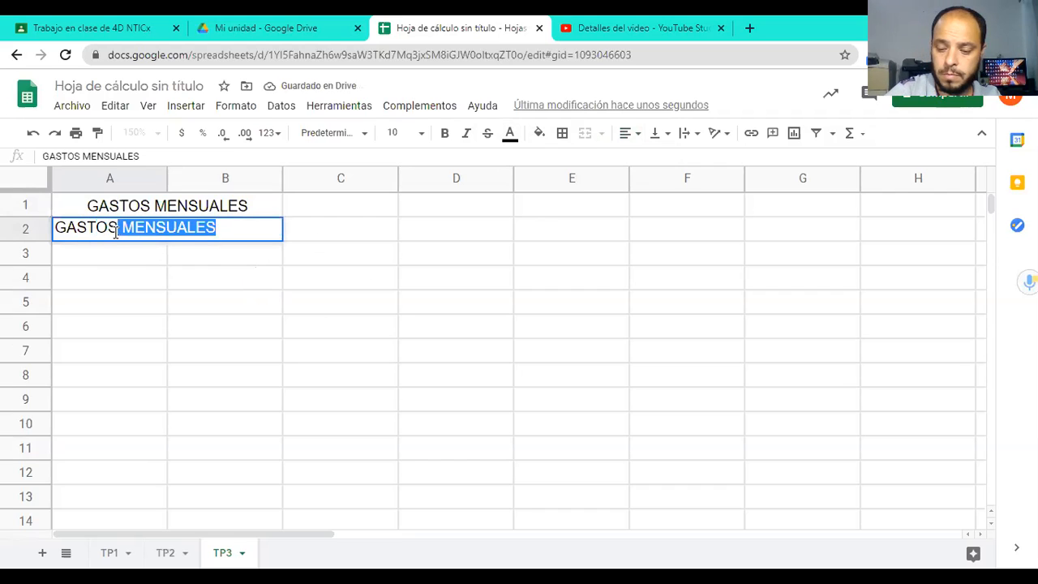
key(Tab)
click(114, 235)
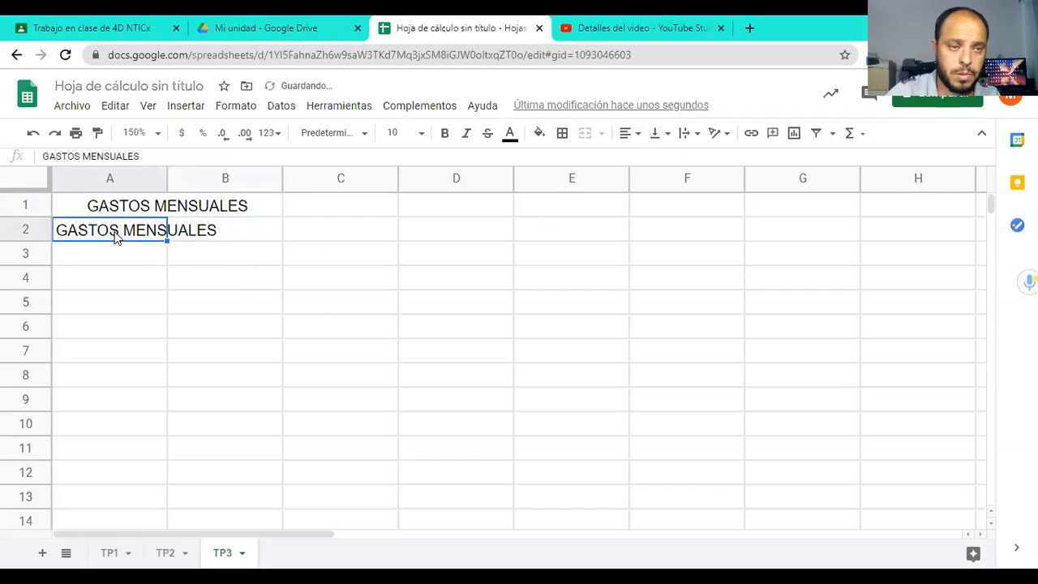
double_click(114, 235)
key(BackSpace)
key(BackSpace)
key(BackSpace)
key(BackSpace)
key(BackSpace)
key(BackSpace)
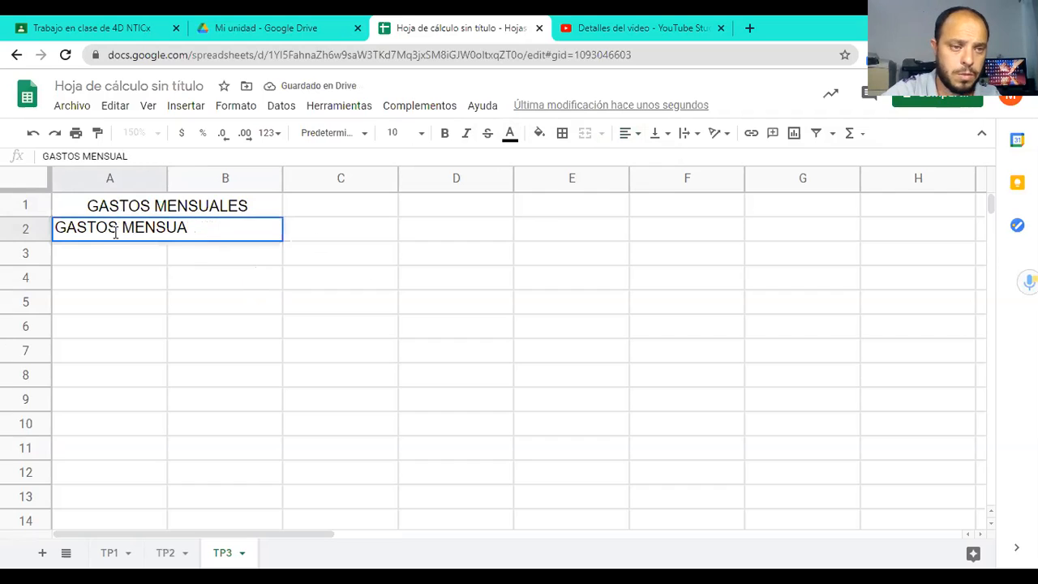
key(BackSpace)
key(BackSpace)
key(BackSpace)
key(BackSpace)
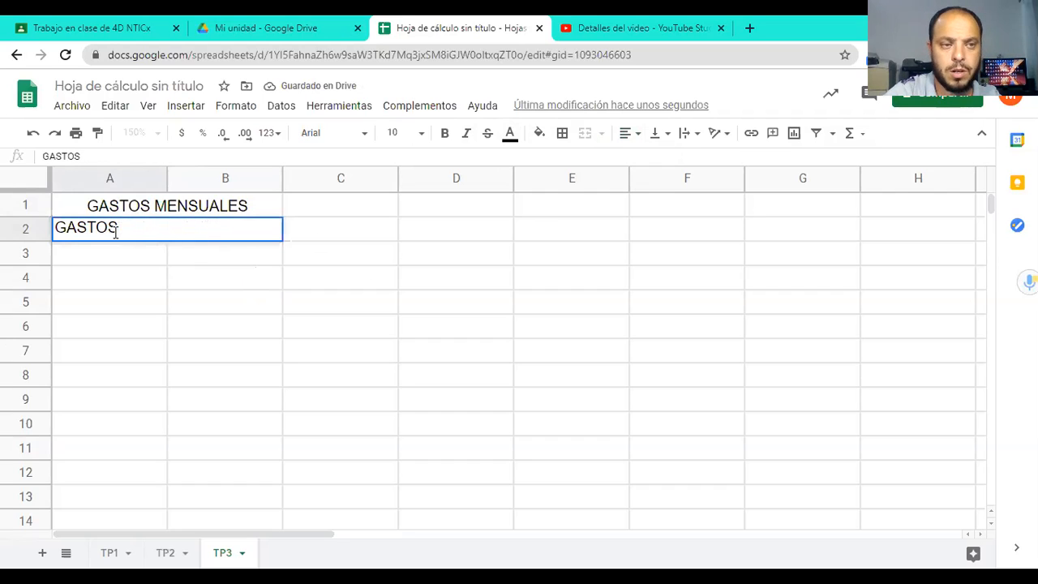
key(Return)
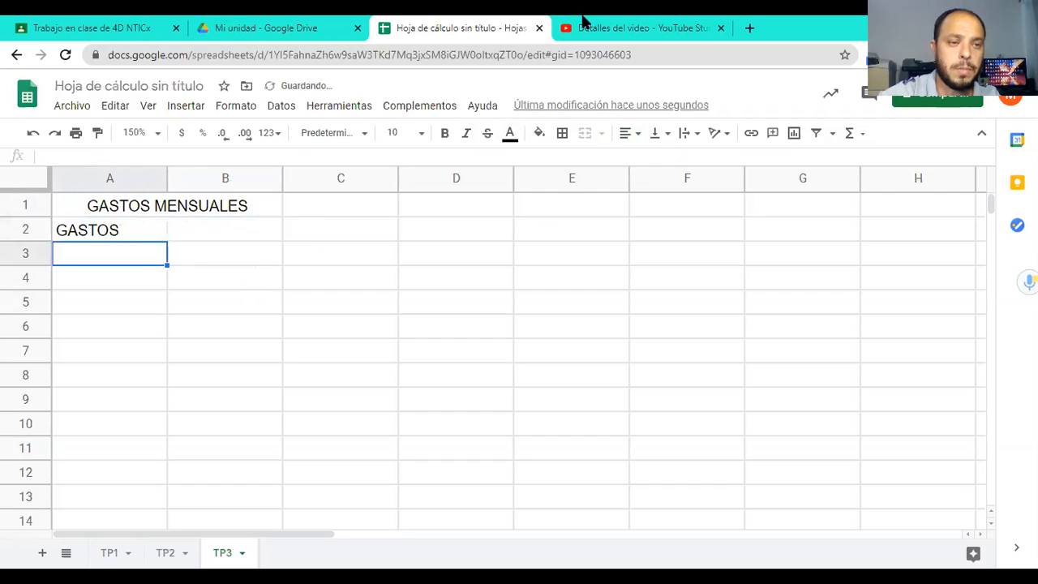
Enter the column header MONTO in cell B2 and widen column A to nearly twice its width
click(222, 232)
text(MONTO)
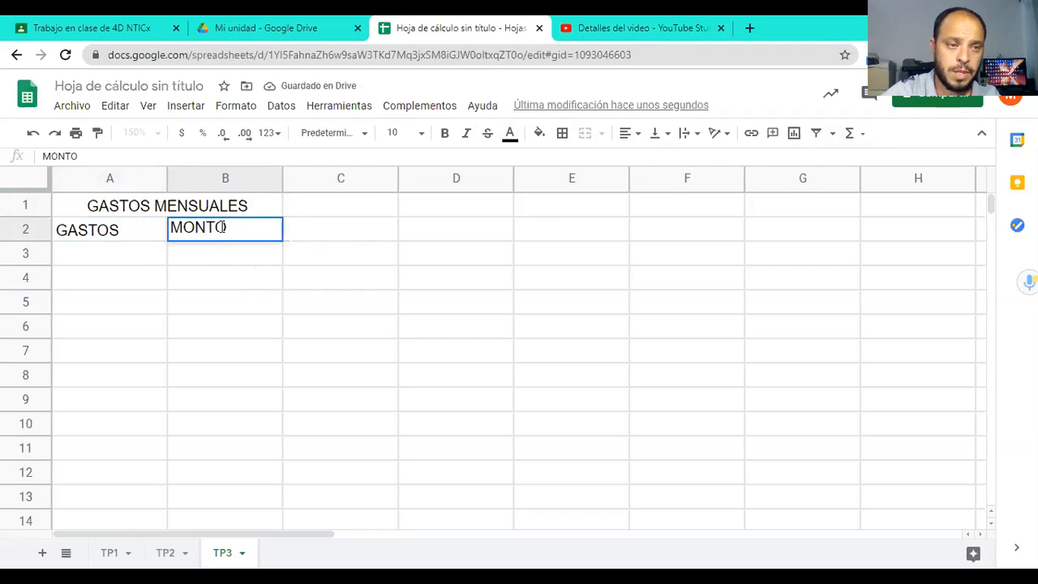
click(65, 281)
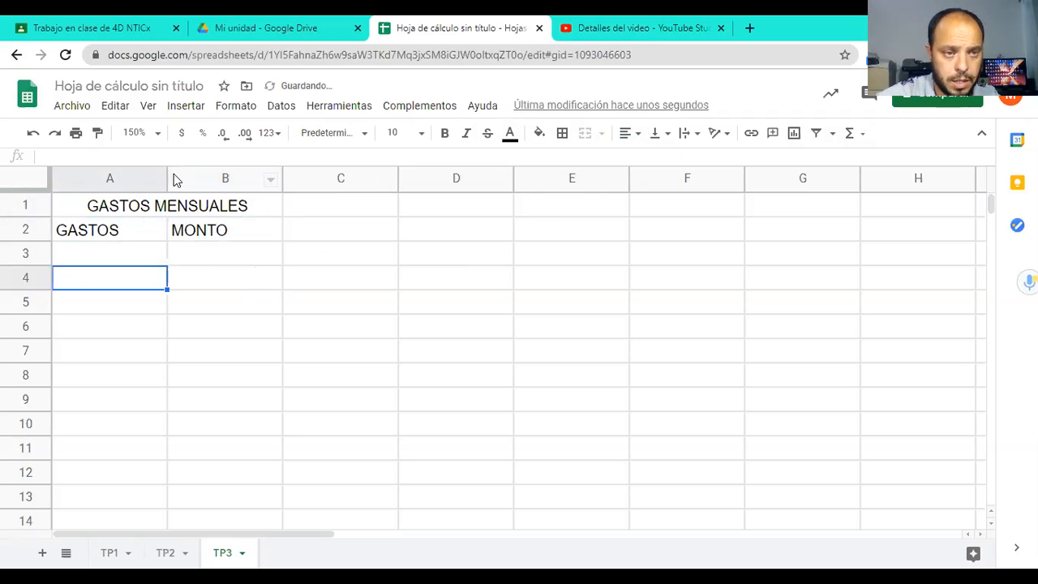
drag(167, 176, 255, 177)
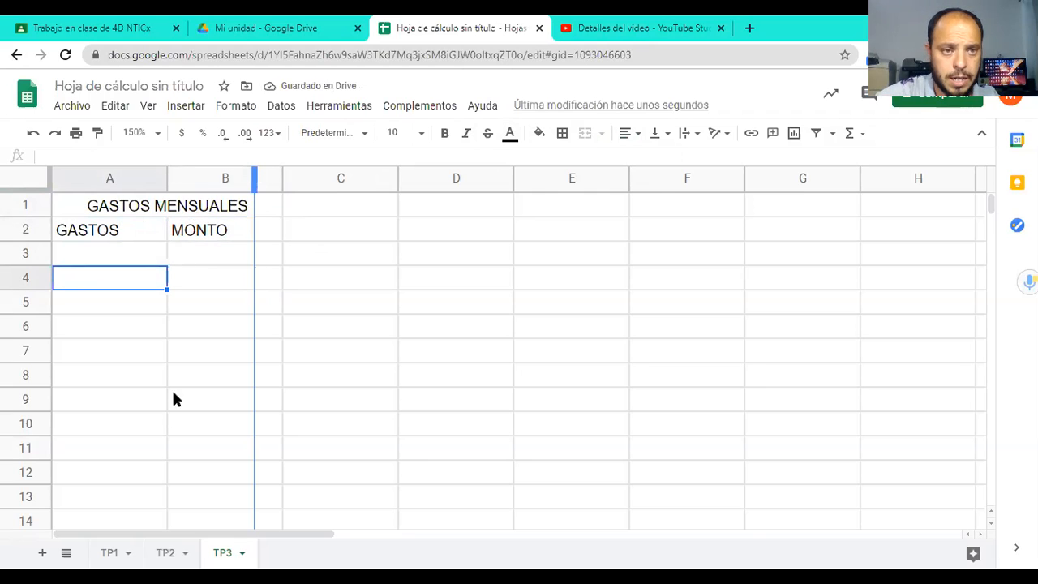
click(105, 208)
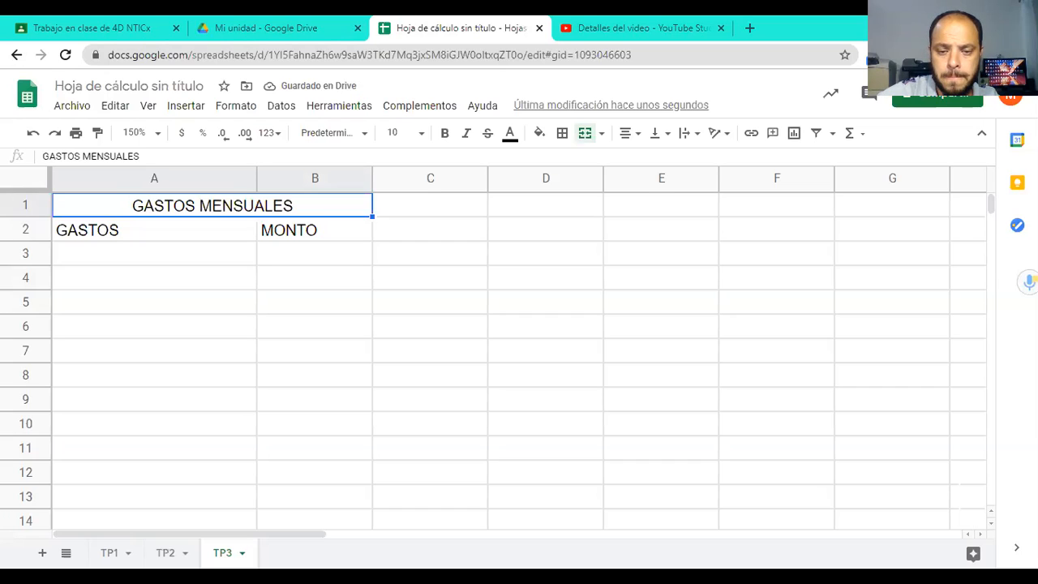
Enter the label TOTAL in cell A9, leaving rows 3 to 8 empty for the expenses
click(139, 254)
key(Down)
key(Down)
key(Down)
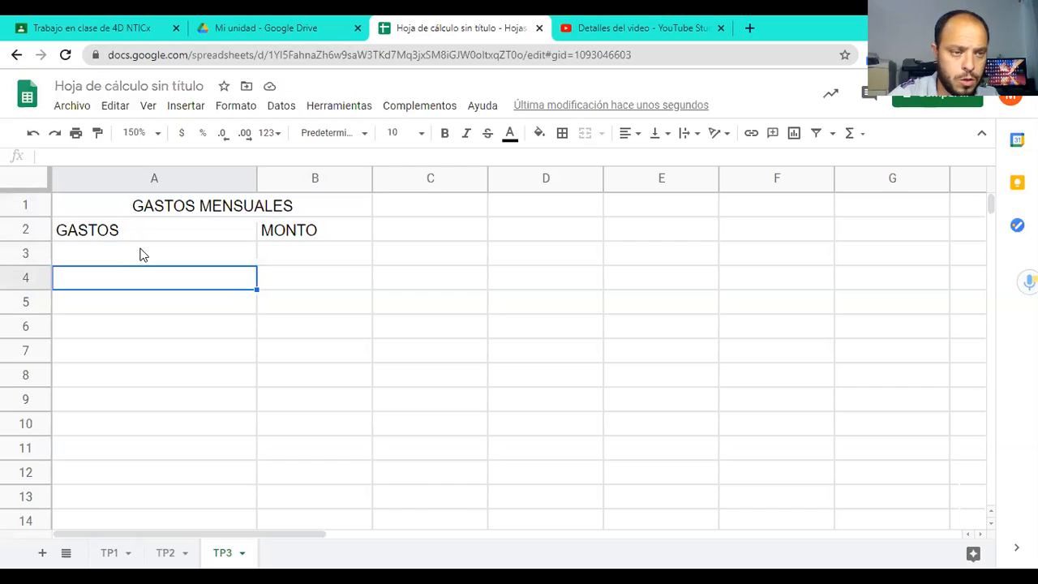
key(Down)
key(Down)
key(Down)
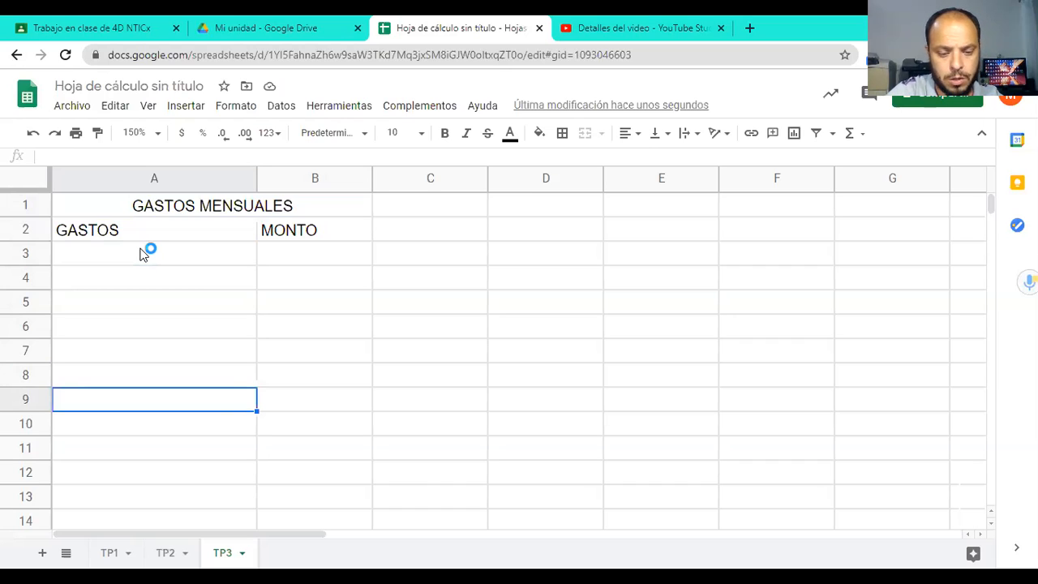
text(to)
key(BackSpace)
key(BackSpace)
text(TOTAL)
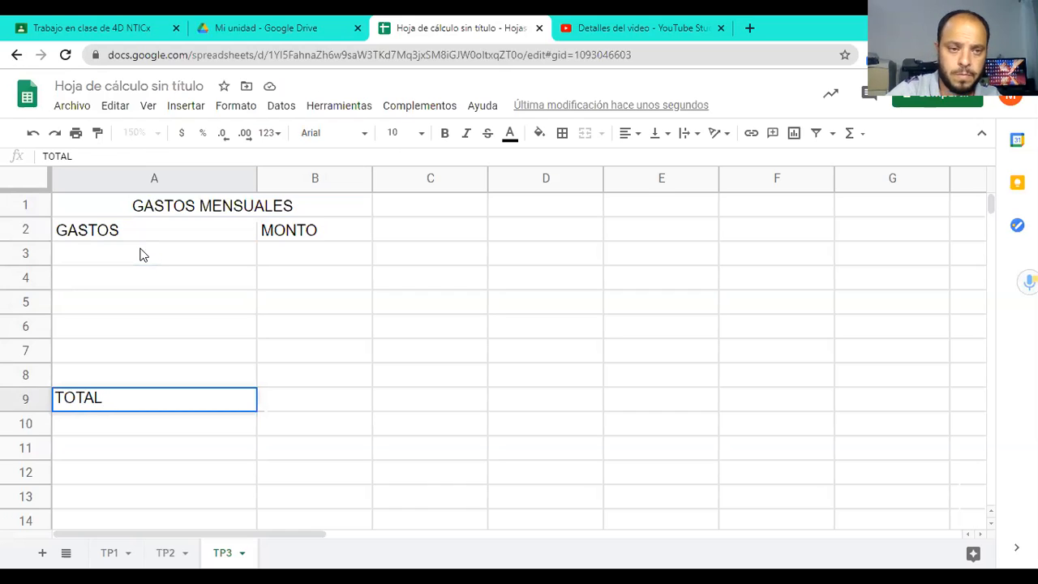
key(Return)
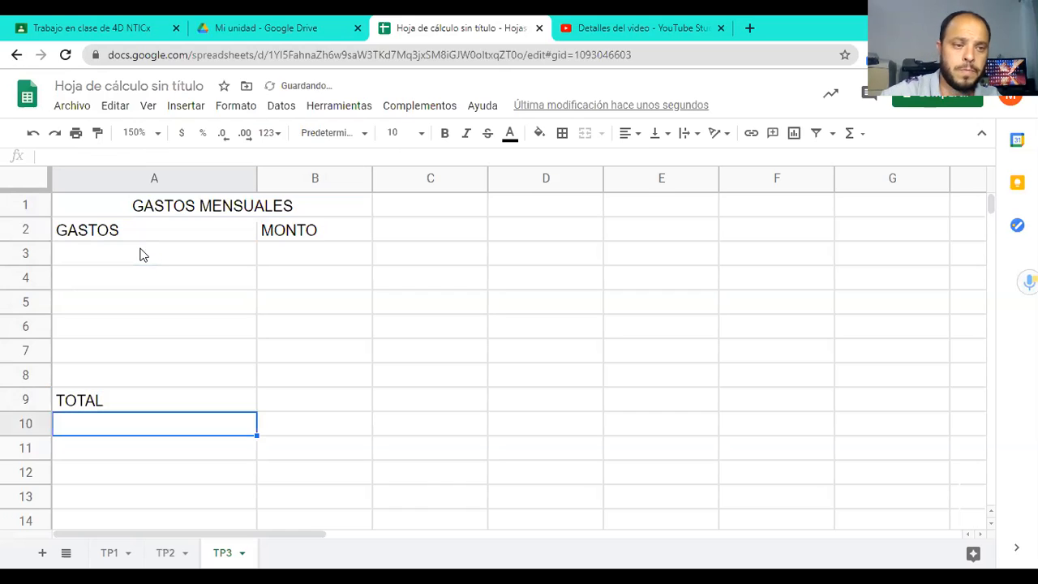
Apply all borders to range A1:B13 and make rows 1 and 2 about one and a half times taller
drag(111, 206, 297, 497)
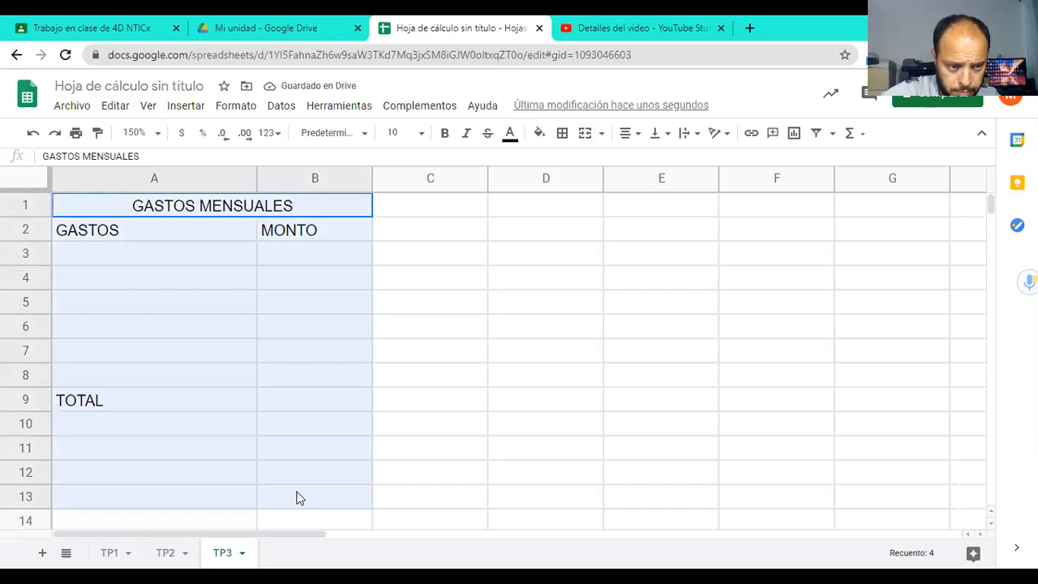
click(560, 135)
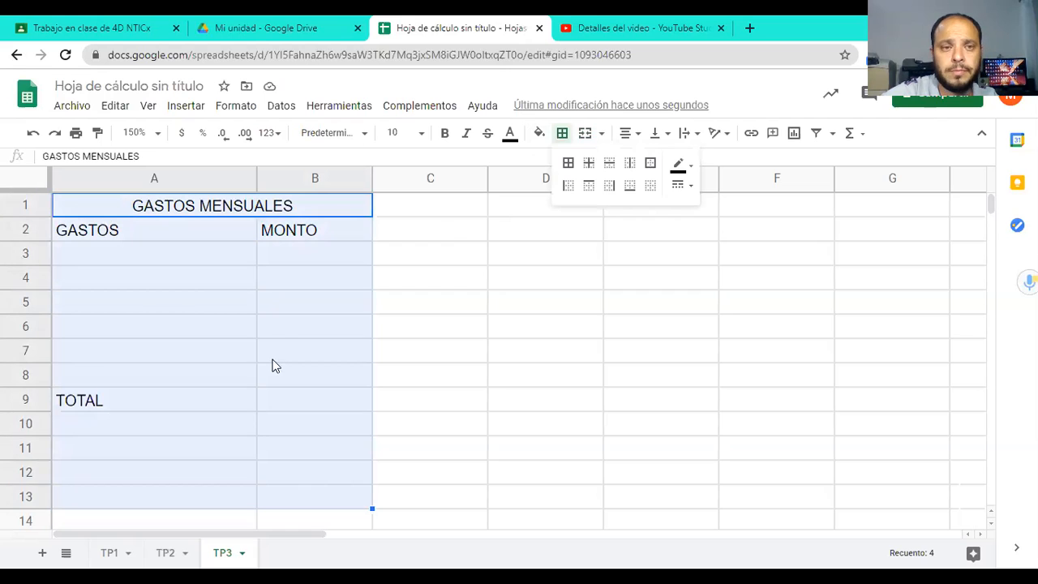
click(567, 163)
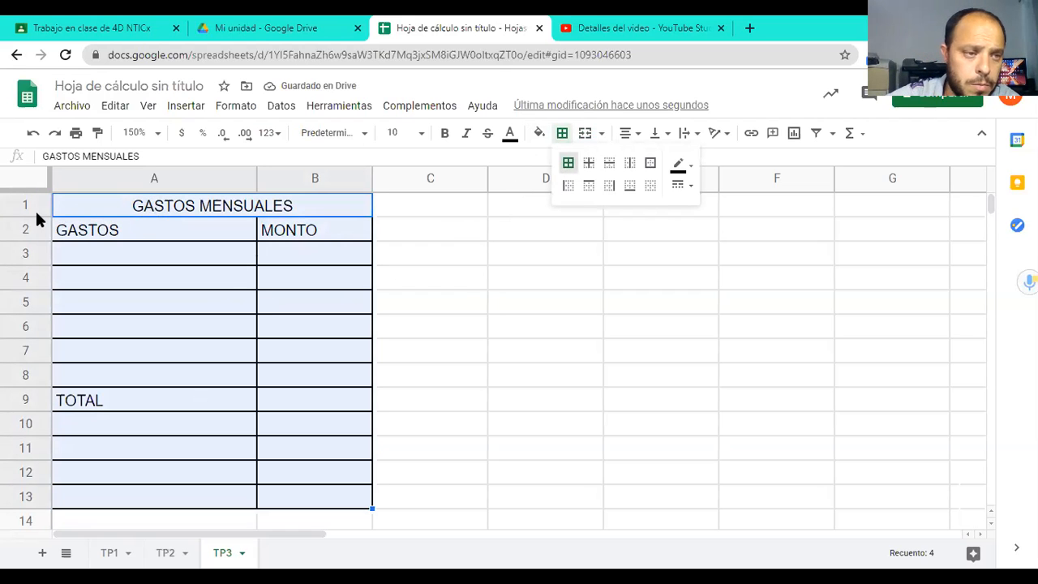
drag(35, 214, 32, 229)
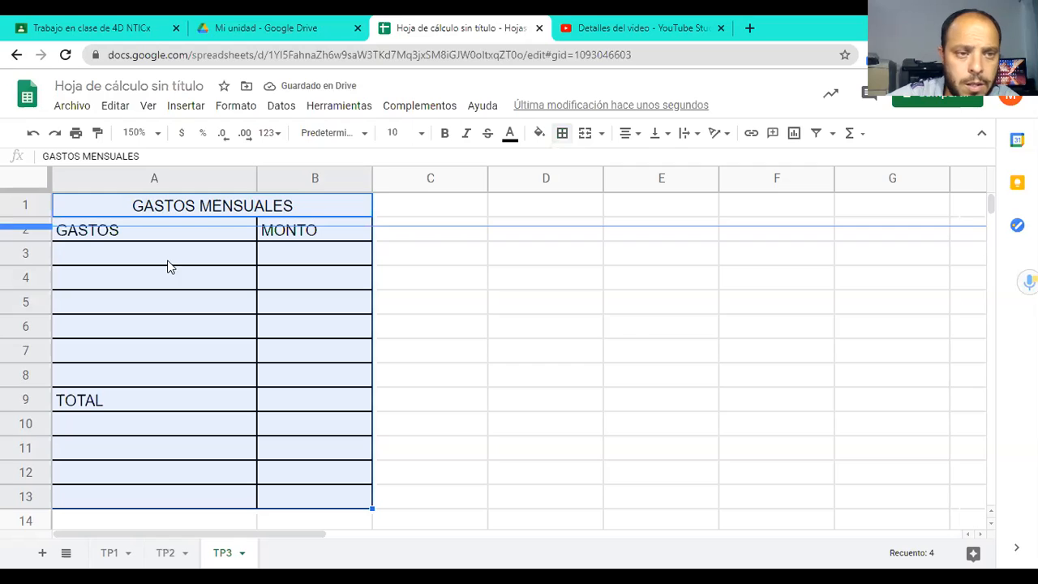
drag(38, 256, 37, 265)
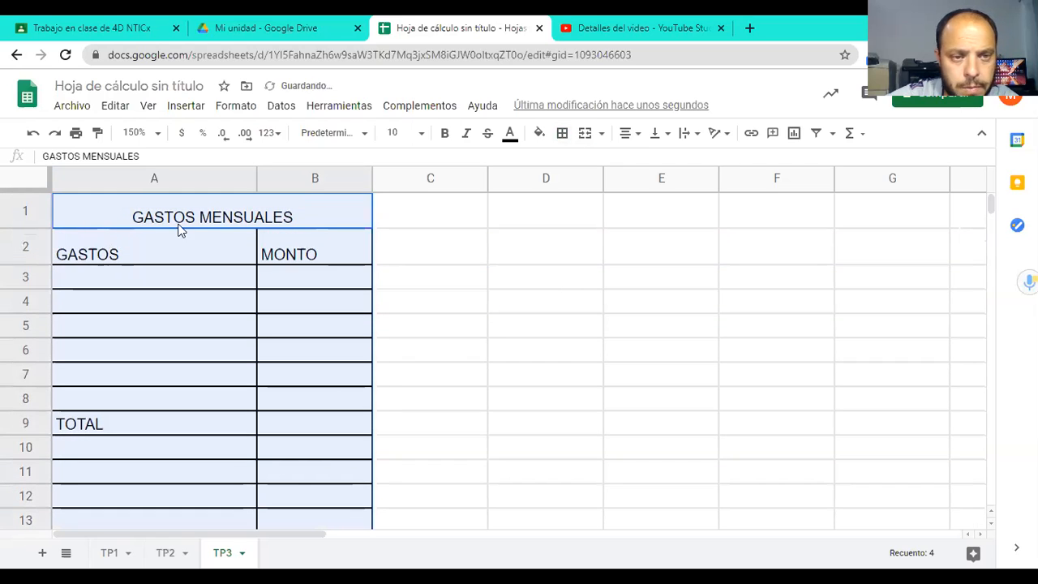
Center the title and header cells A1:B2 horizontally and vertically, and fill them with gray
drag(180, 229, 305, 256)
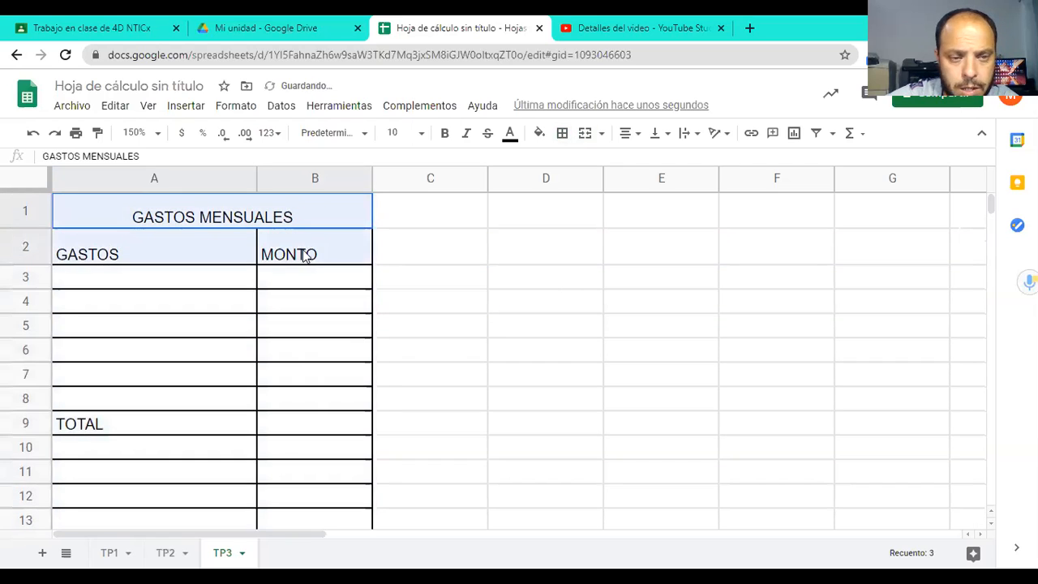
click(626, 134)
click(644, 161)
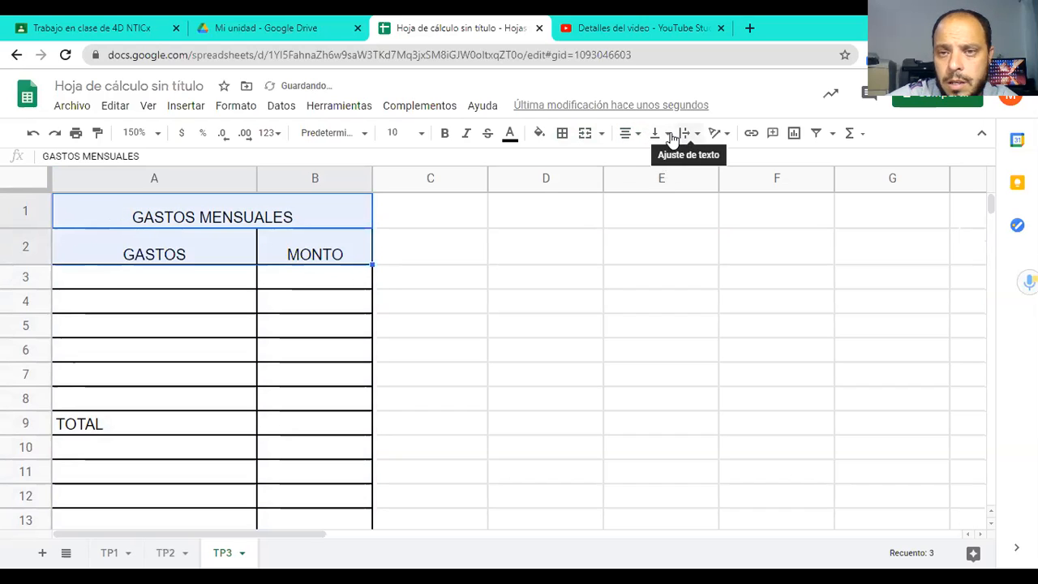
click(664, 134)
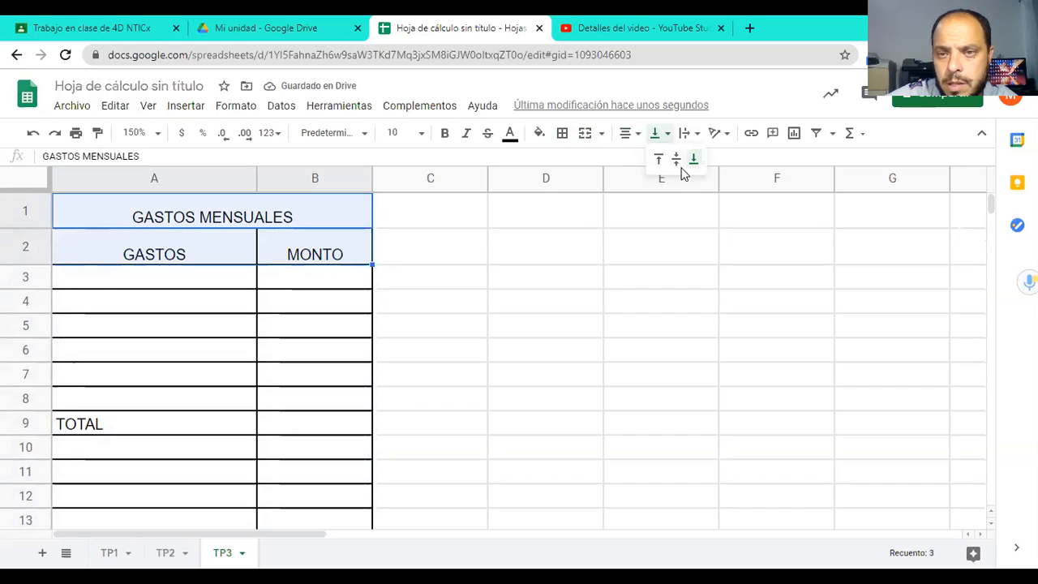
click(677, 163)
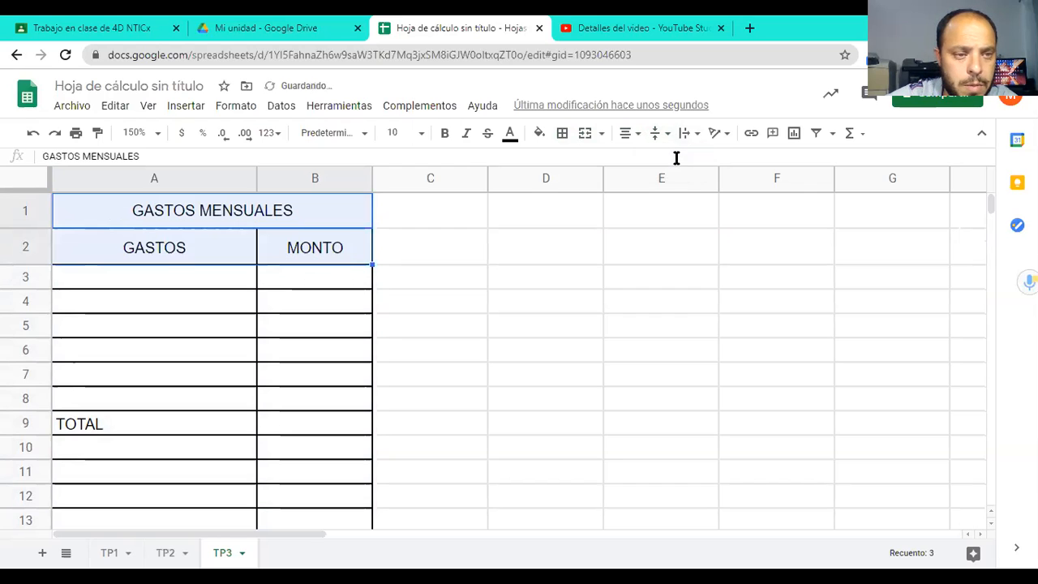
click(540, 134)
click(630, 187)
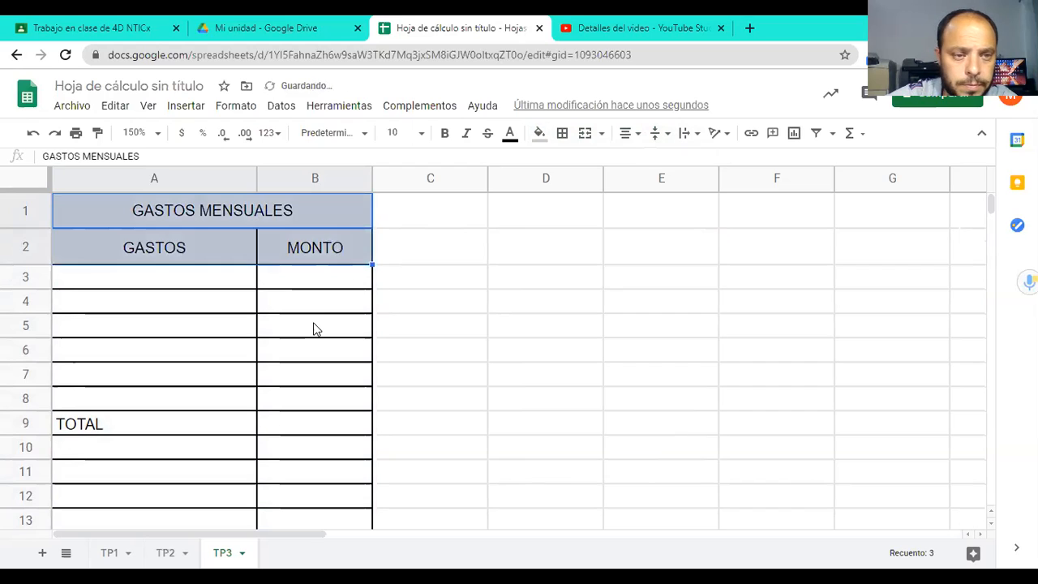
Fill the TOTAL row and the rows beneath it, A9:B13, with light gray
click(313, 329)
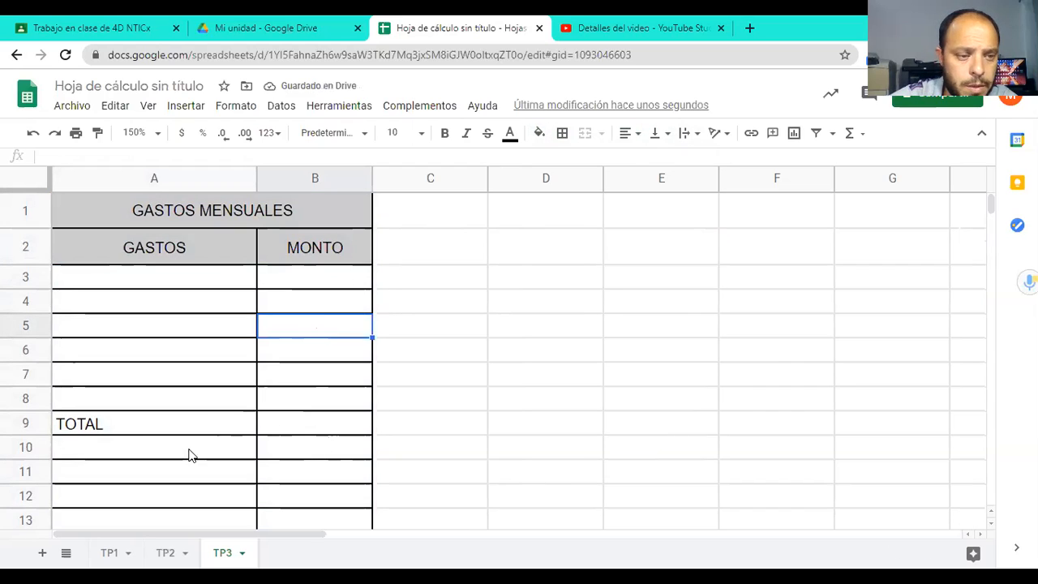
click(250, 432)
drag(250, 432, 308, 452)
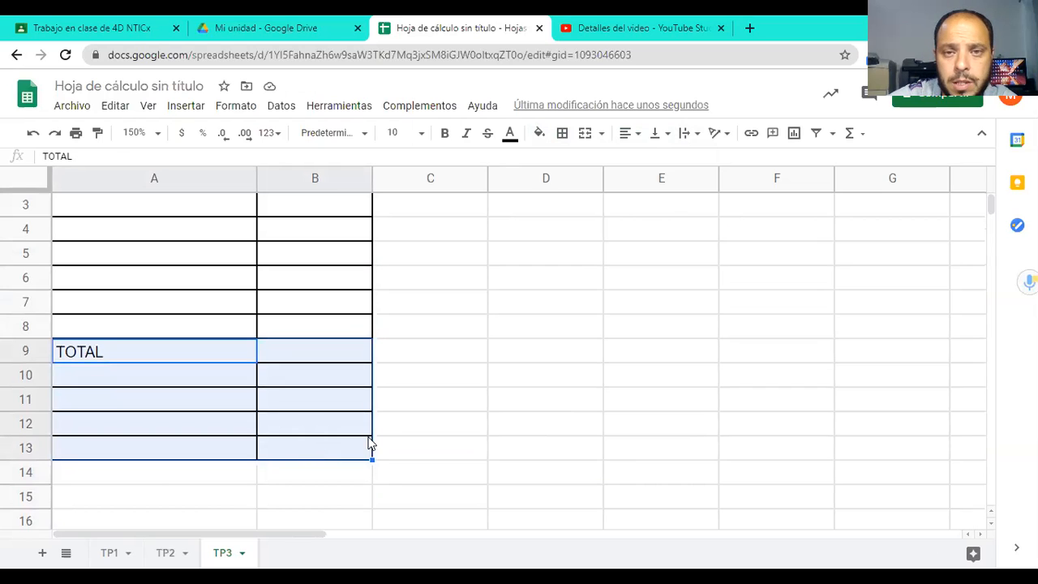
click(539, 134)
click(640, 188)
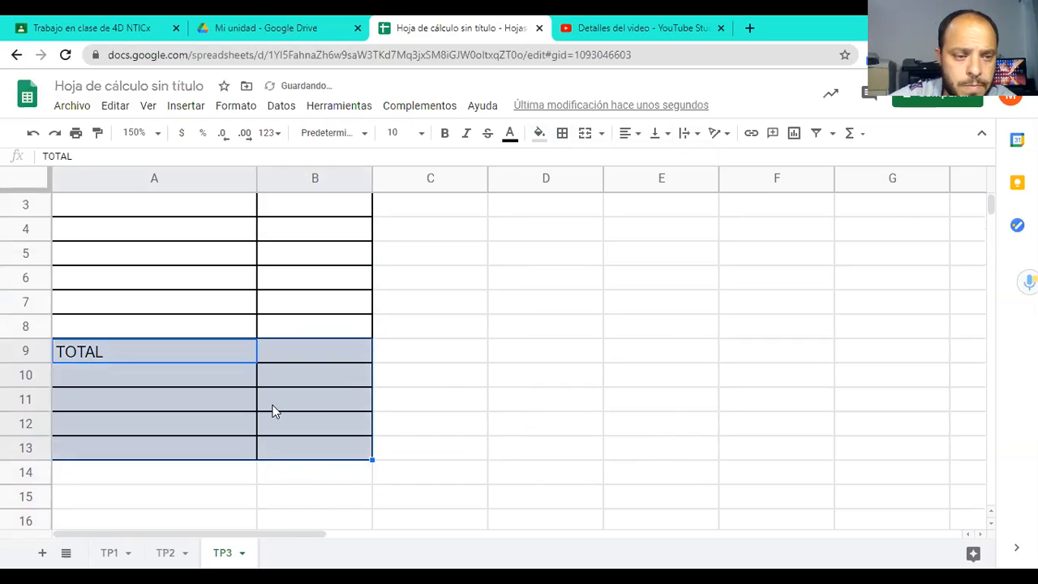
Center the contents of cells A9:A13 horizontally
click(239, 406)
drag(116, 357, 126, 440)
click(630, 135)
click(646, 161)
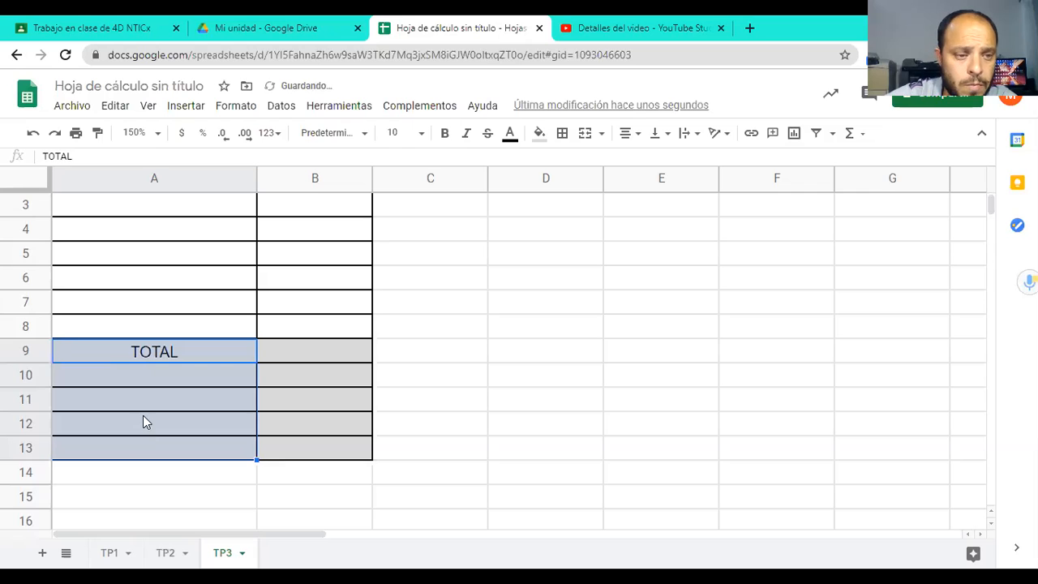
click(143, 421)
scroll(185, 390, up, 2)
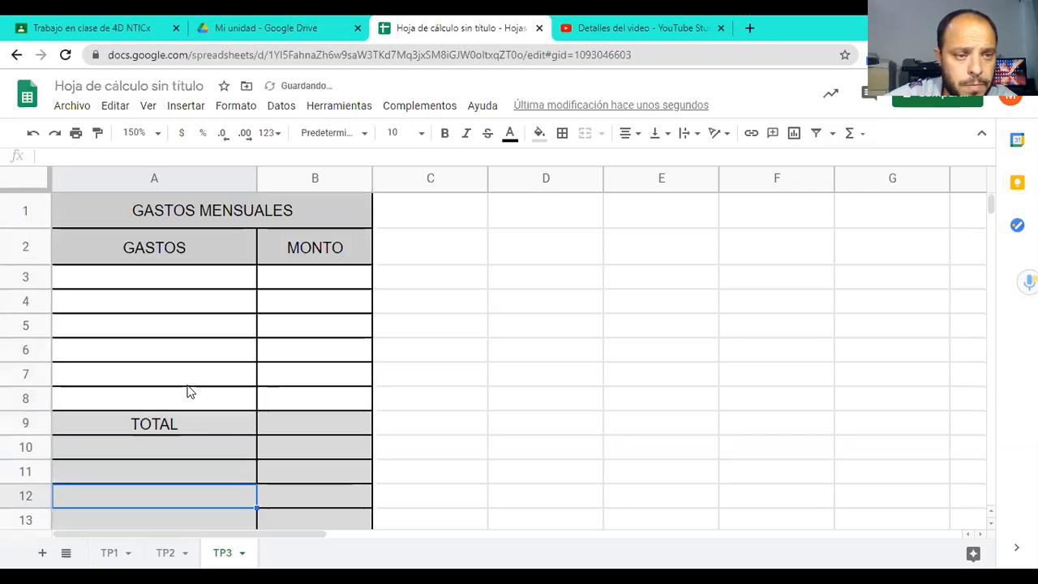
List the expenses Gas, Teléfono and Celular in cells A3 to A5 of the GASTOS column
click(188, 281)
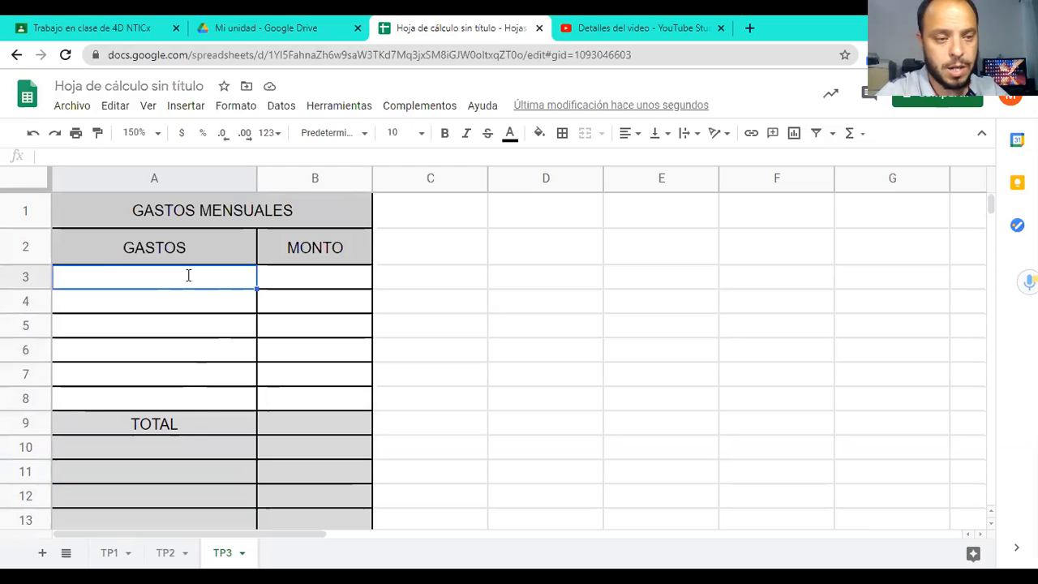
text(Gas)
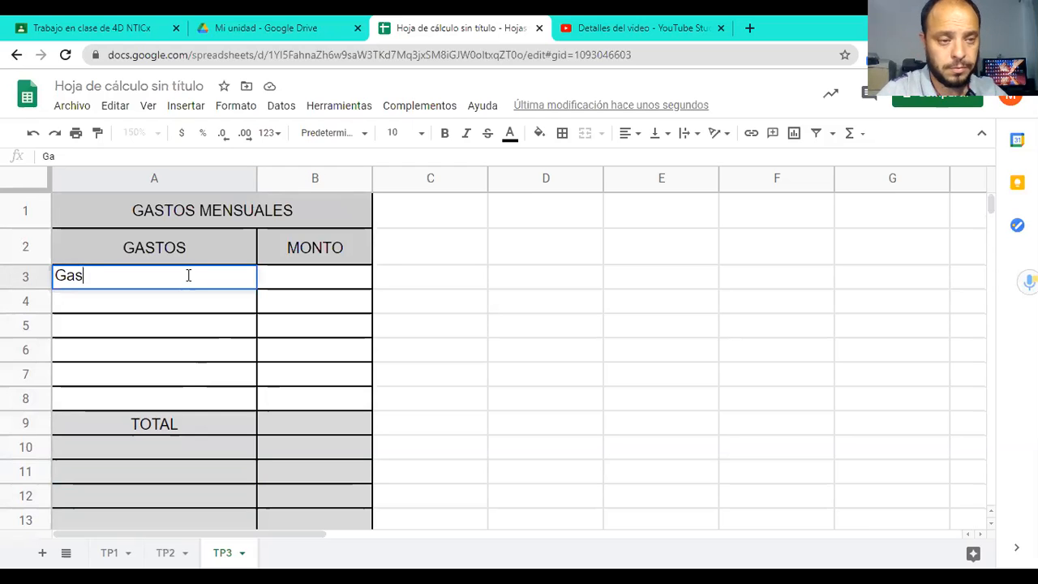
key(Return)
text(Tel)
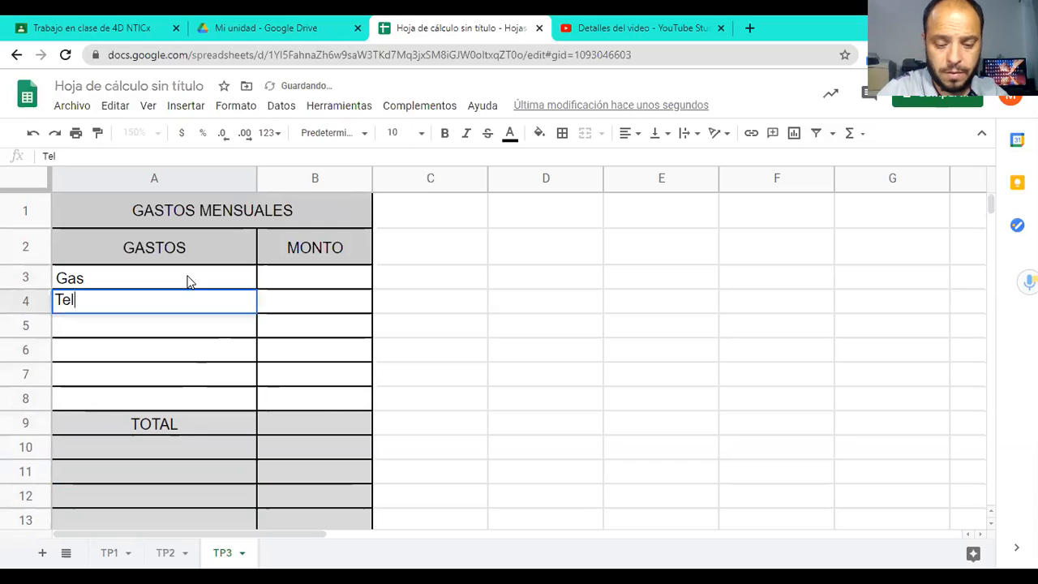
text(éfono)
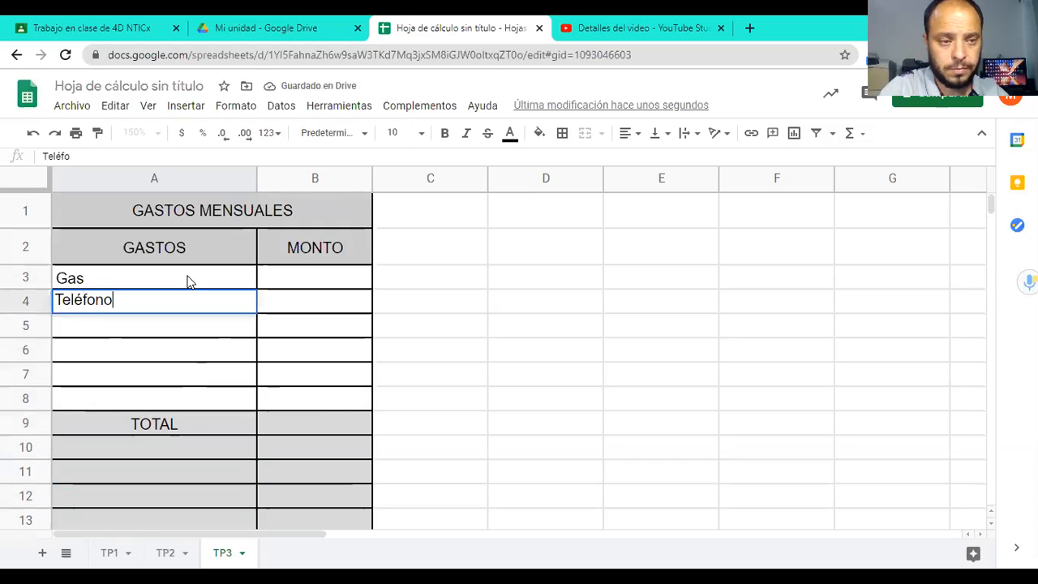
key(Return)
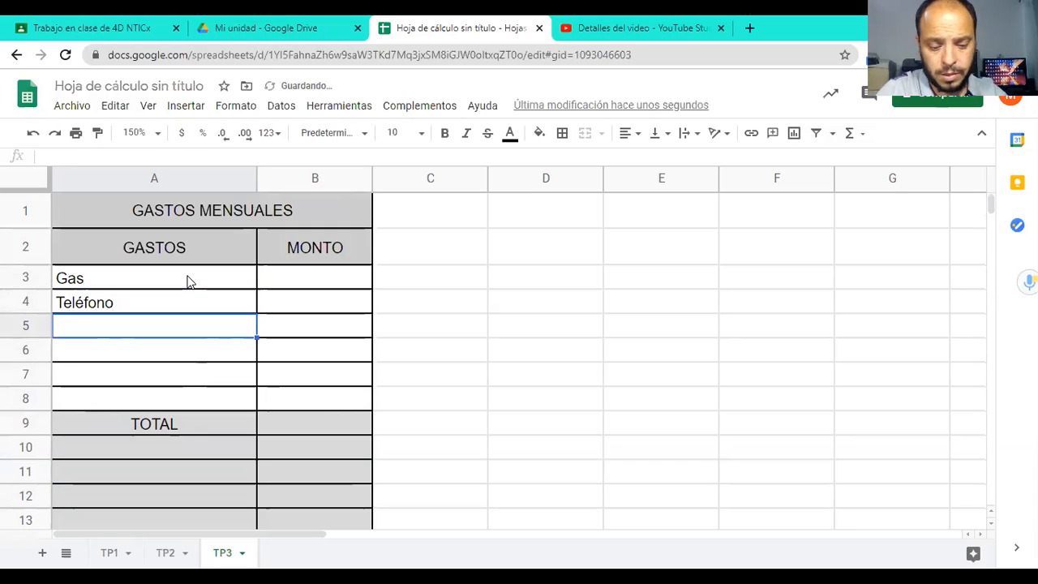
text(Celular)
key(Return)
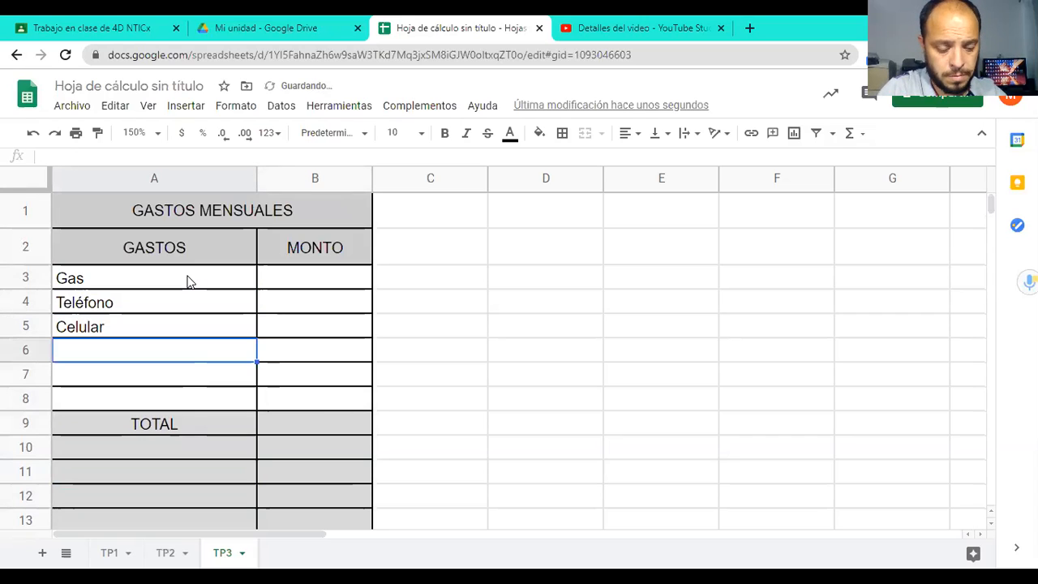
Enter Alquiler in A6 and Tarjeta in A7 as expense names
text(Alquilar)
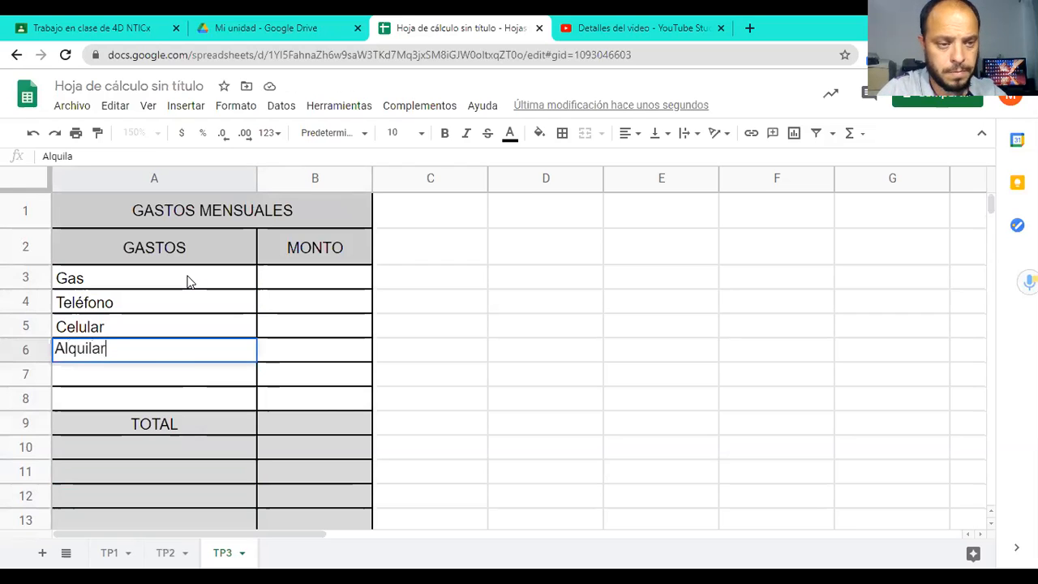
key(BackSpace)
key(BackSpace)
text(er)
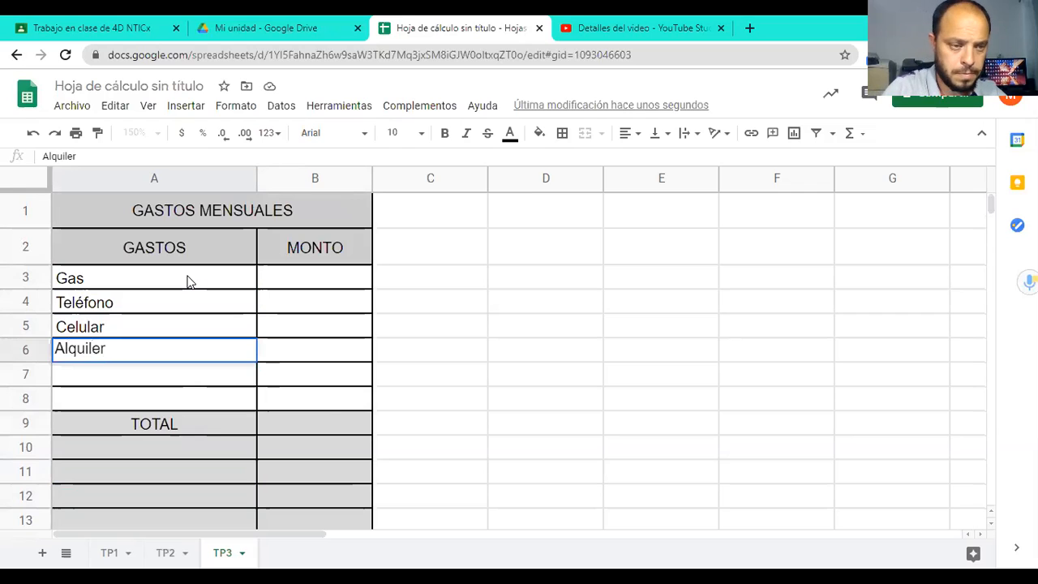
key(Return)
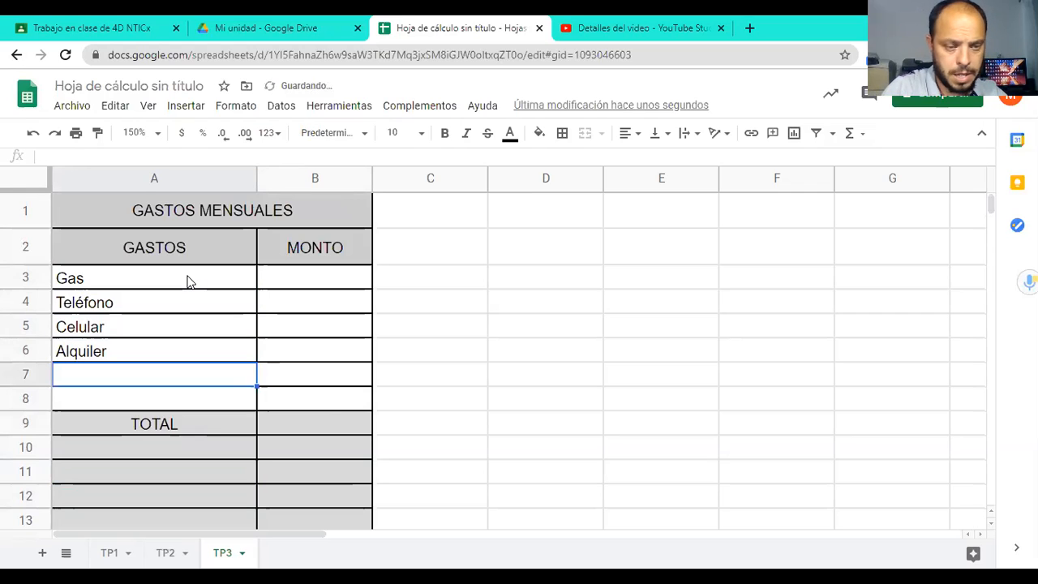
text(T)
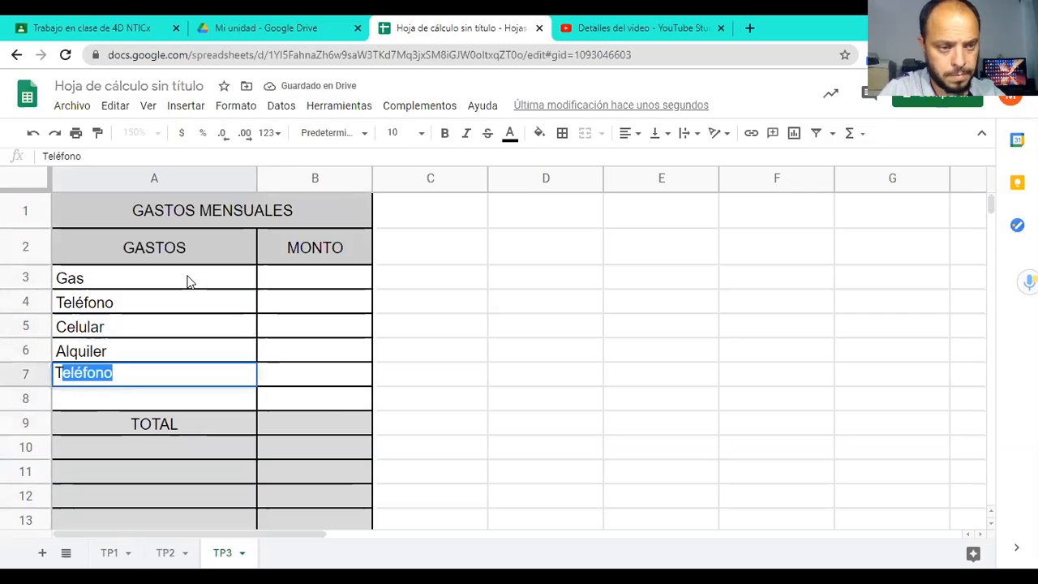
text(arj)
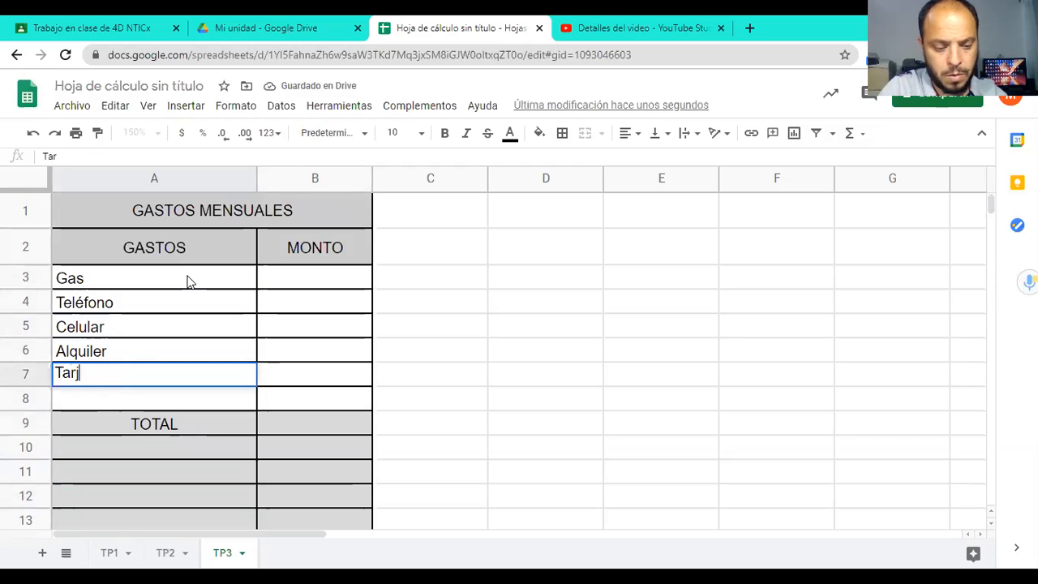
text(eta)
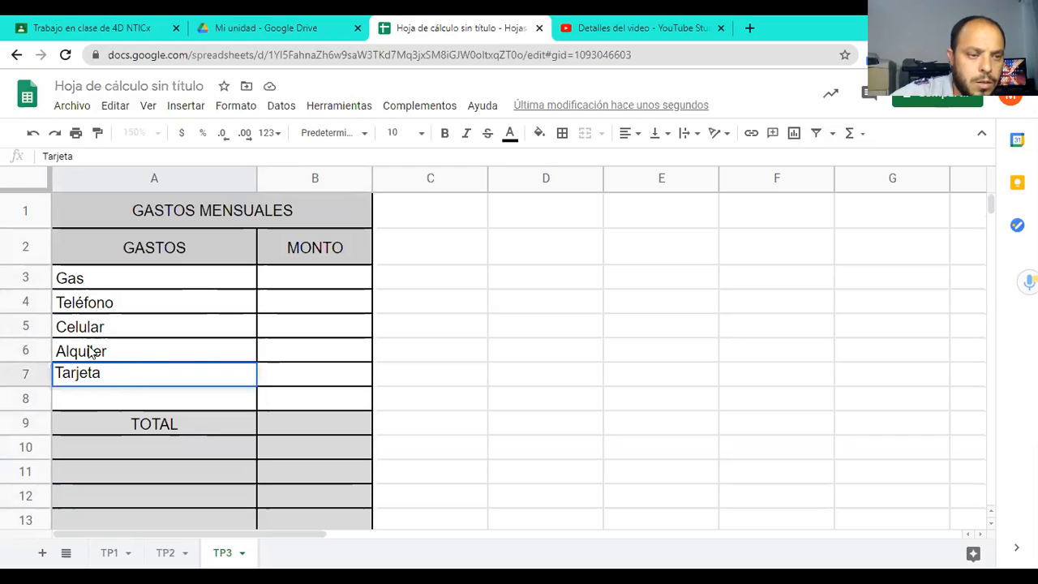
Replace the expense name in A6 with Tarjeta and clear cell A7
click(122, 355)
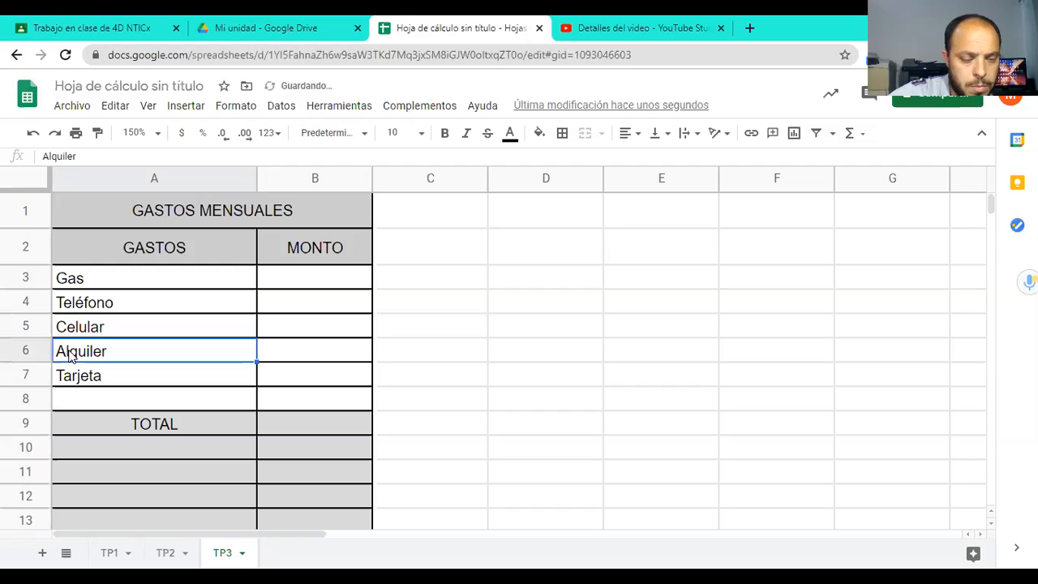
text(T)
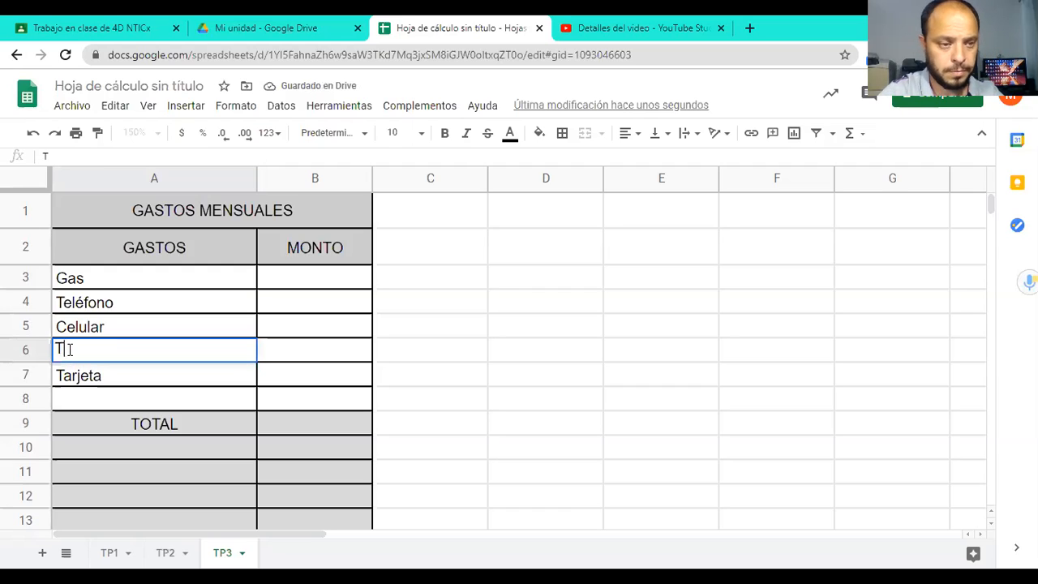
text(arje)
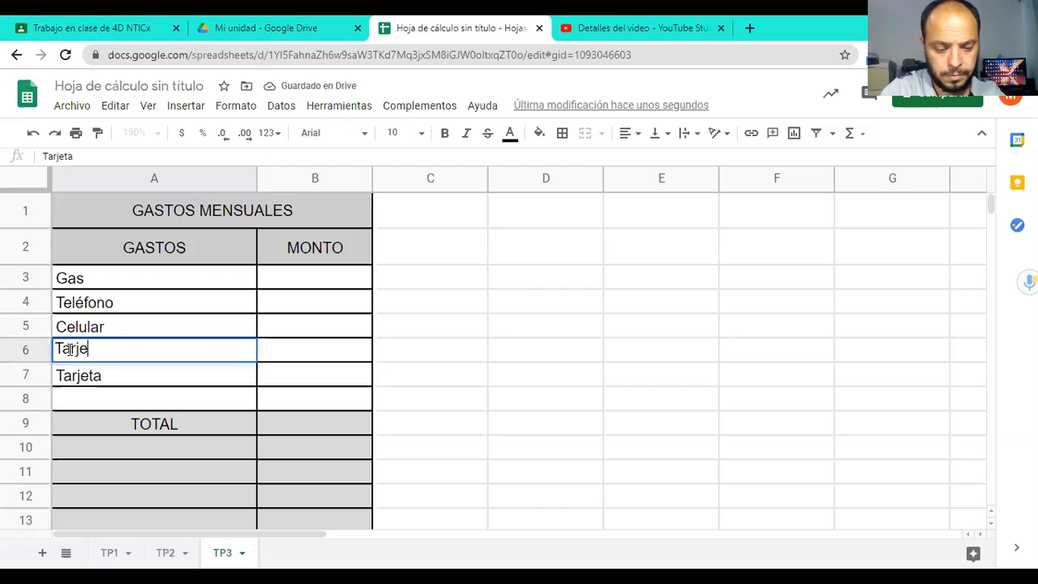
text(ts)
key(BackSpace)
text(a)
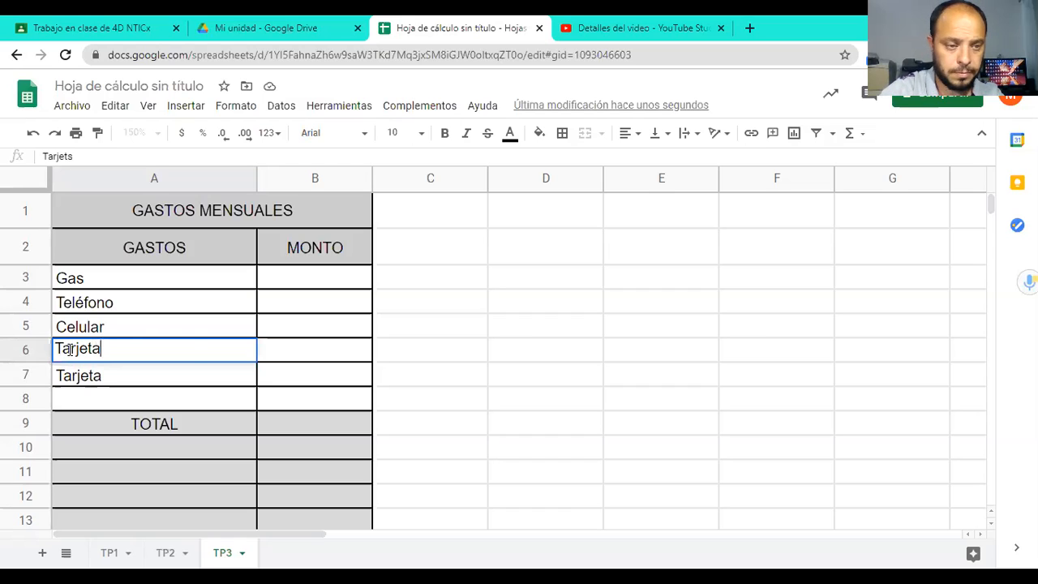
key(Return)
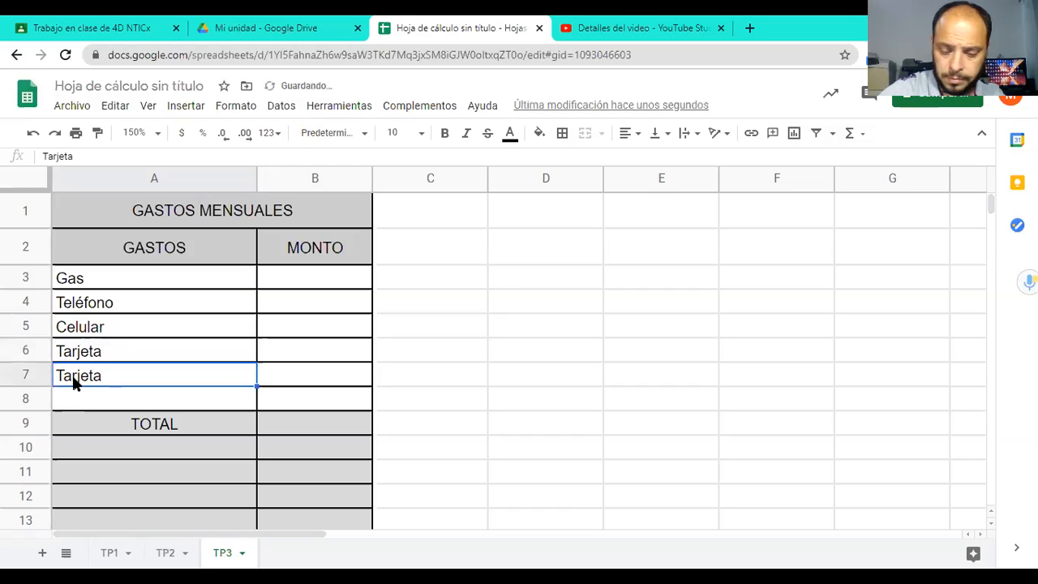
key(Delete)
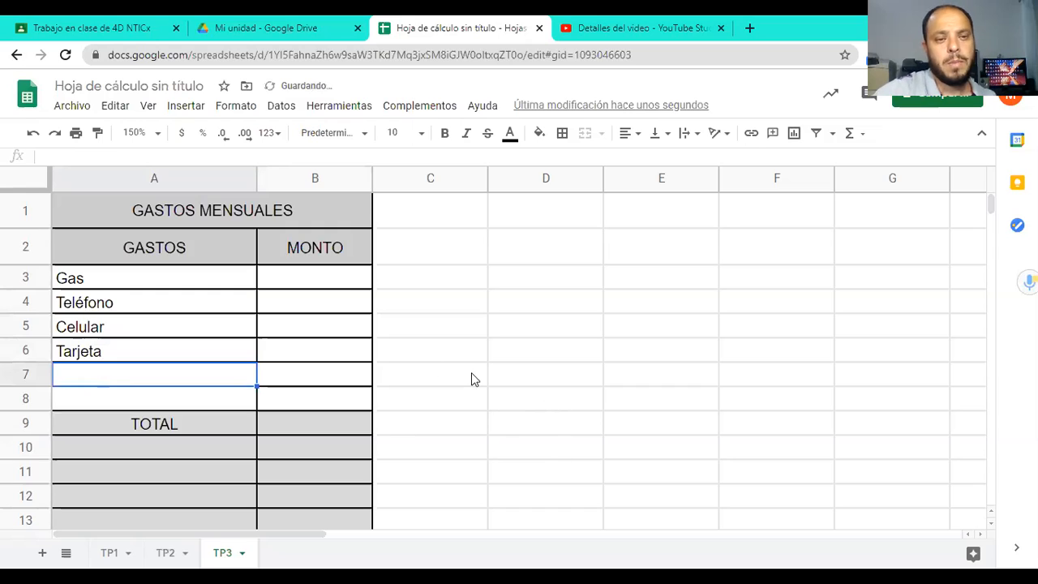
Enter 2500 as the Gas amount in B3 and add Luz as an expense in A7
click(337, 284)
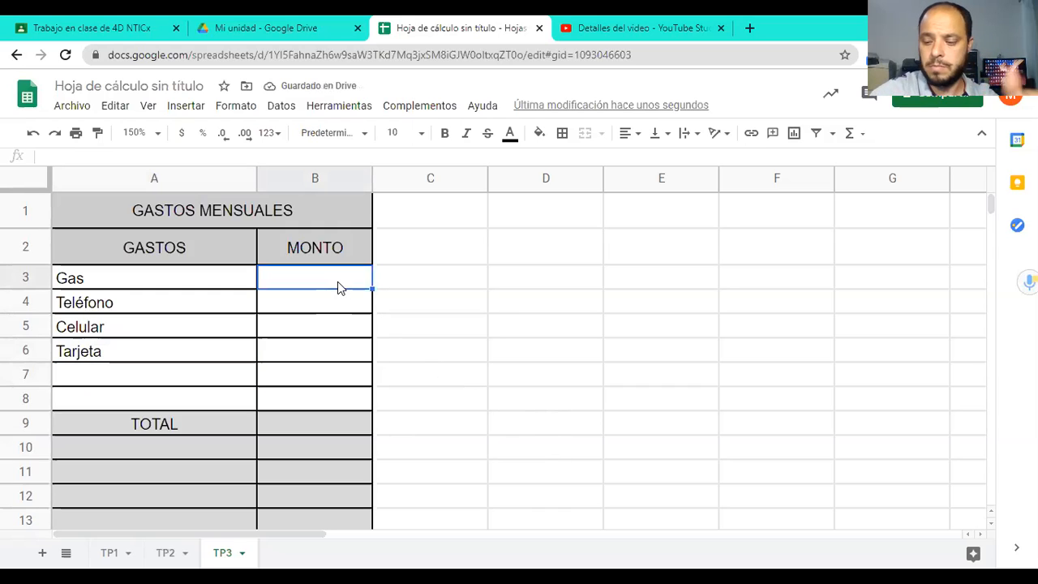
text(250)
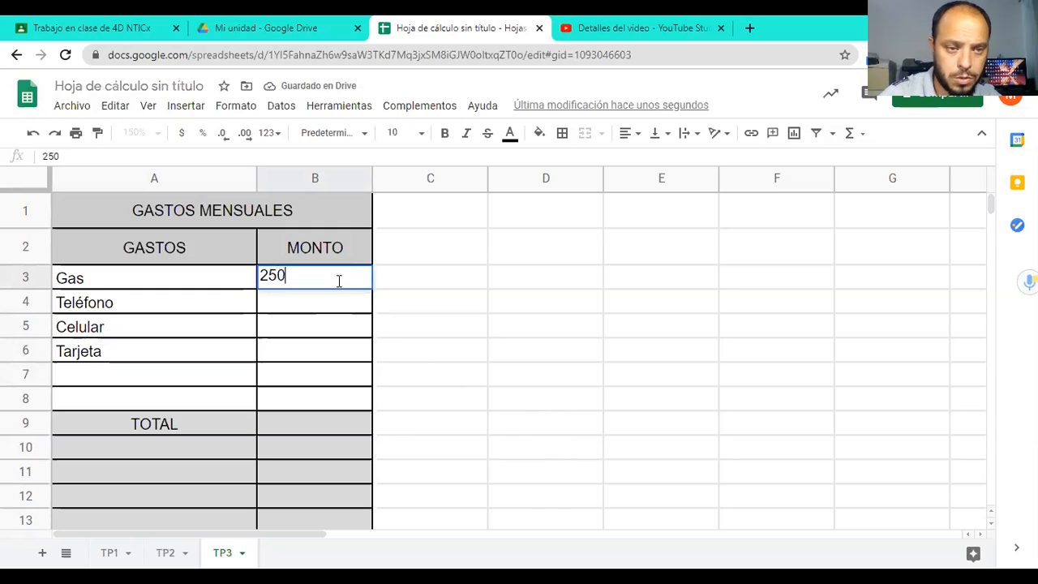
text(0)
key(Return)
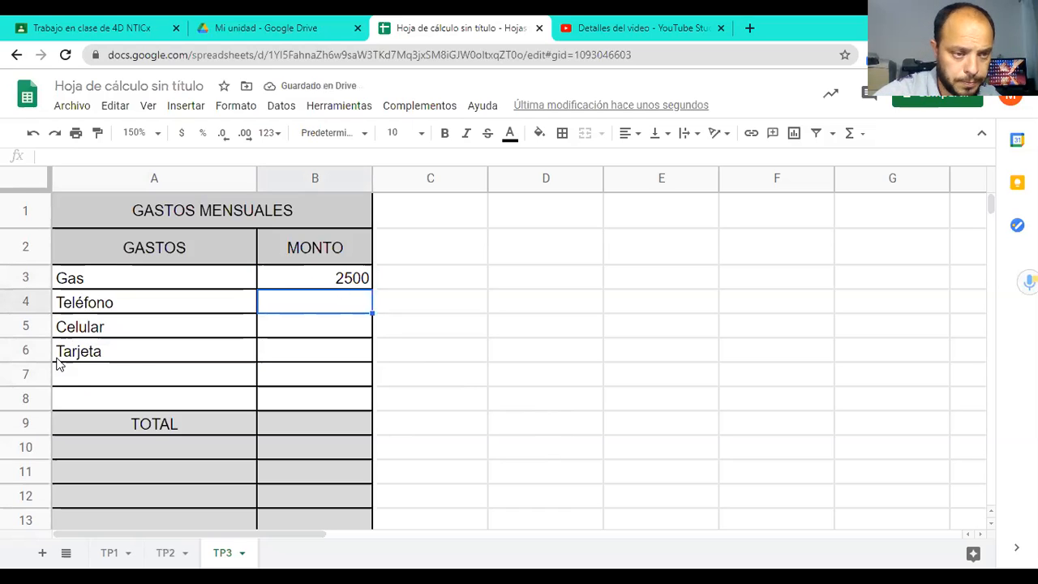
click(74, 376)
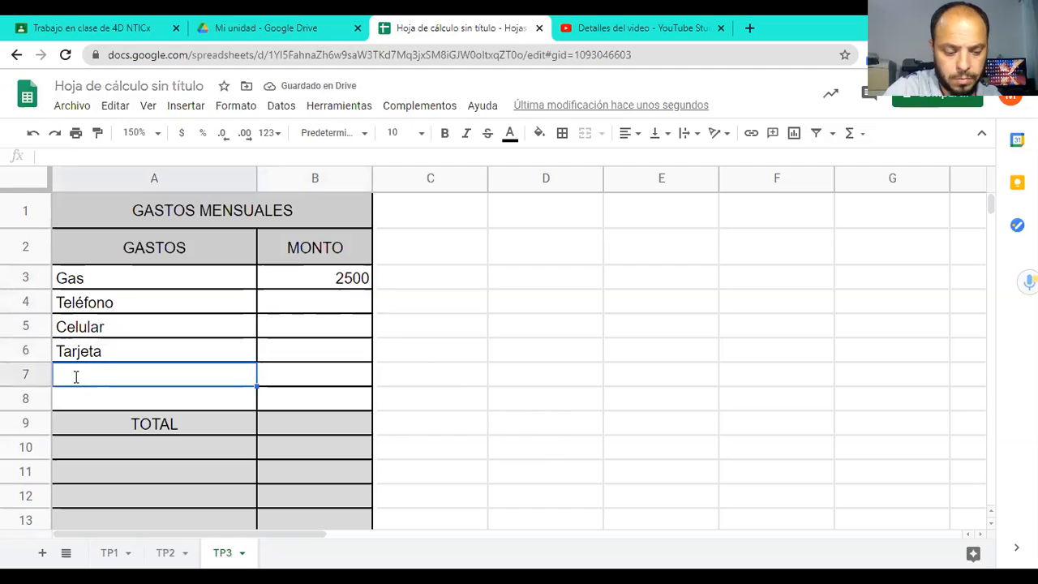
text(Luz)
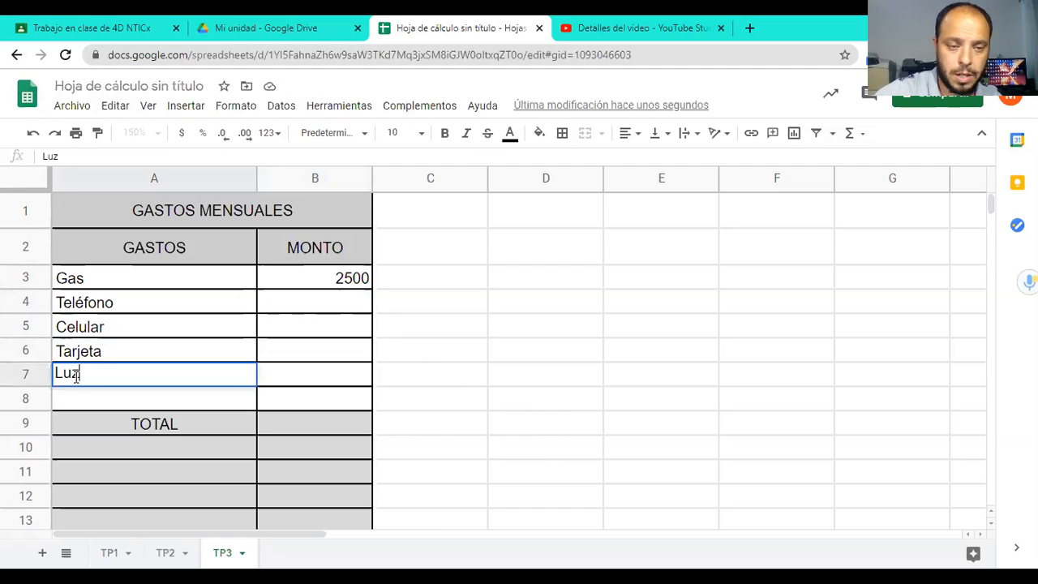
Enter the amounts 2800 for Teléfono, 1000 for Celular and 14000 for Tarjeta in B4:B6
click(322, 308)
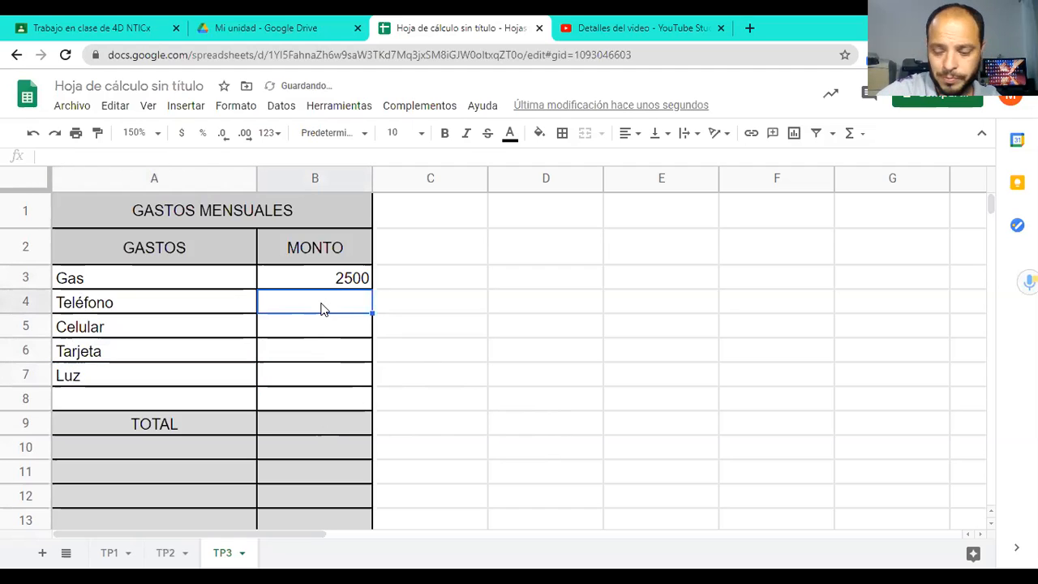
text(28)
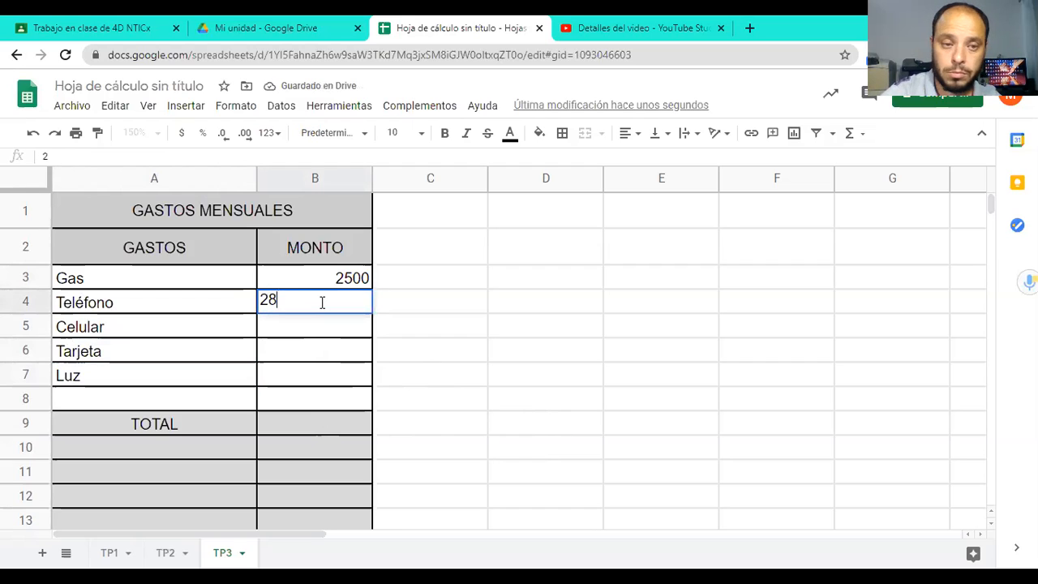
text(00)
key(Return)
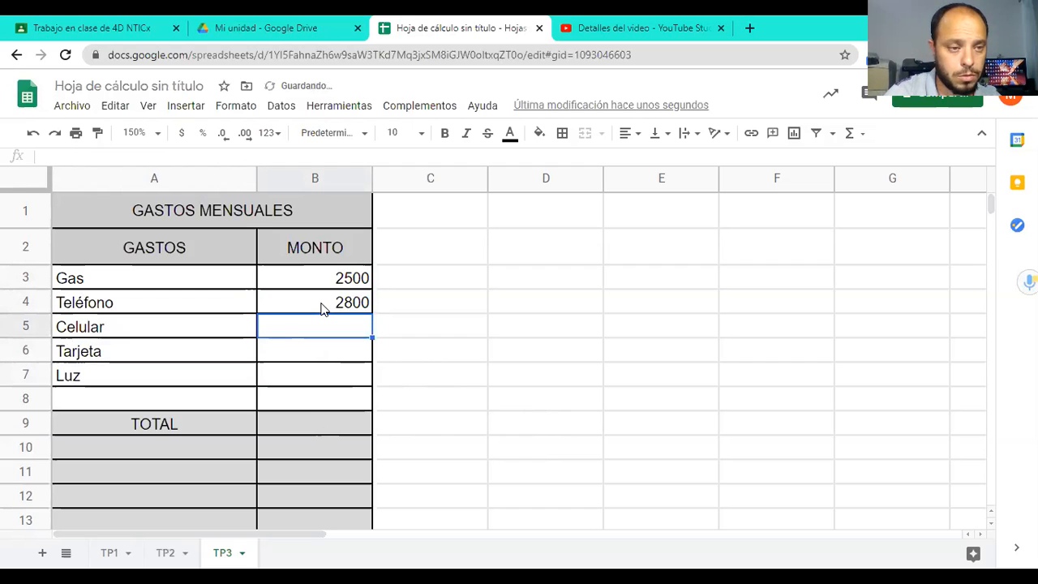
text(1)
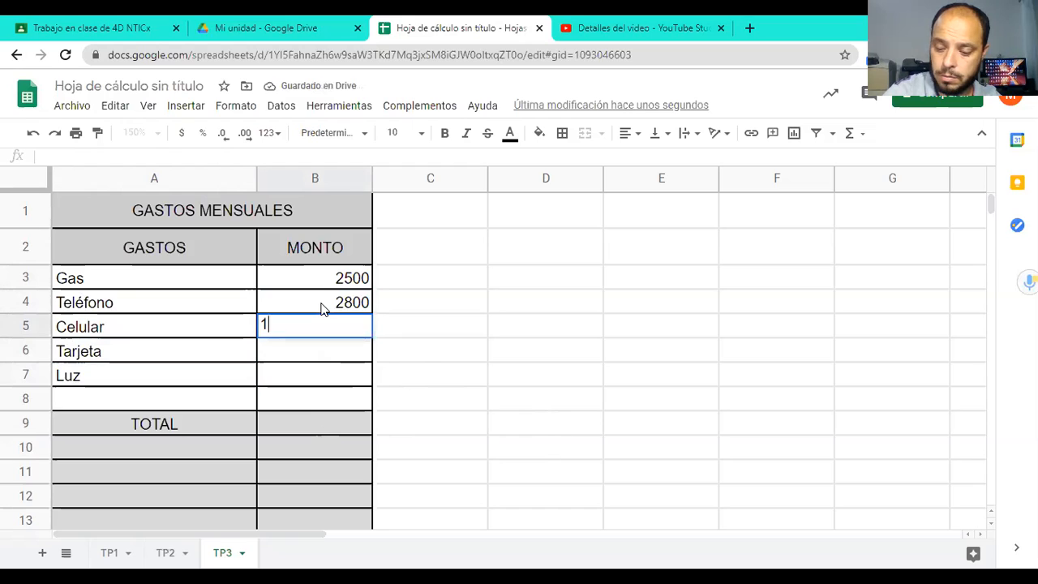
text(000)
key(Return)
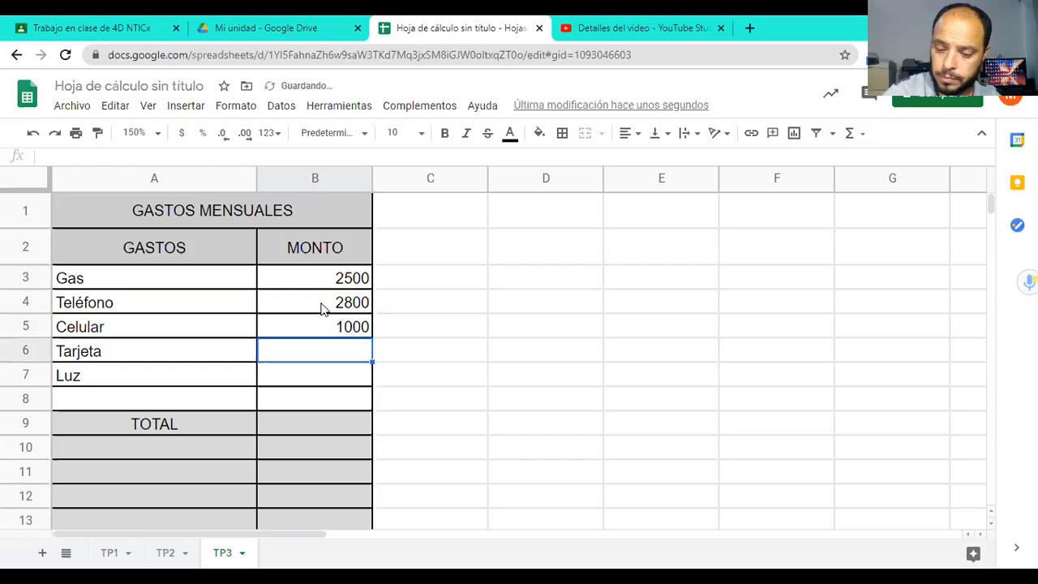
text(14000)
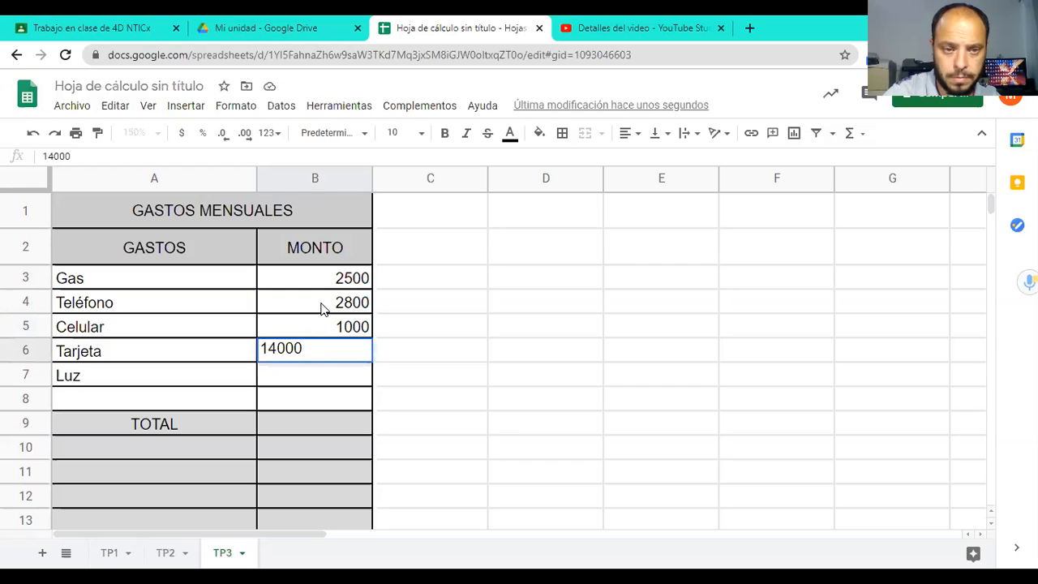
key(Return)
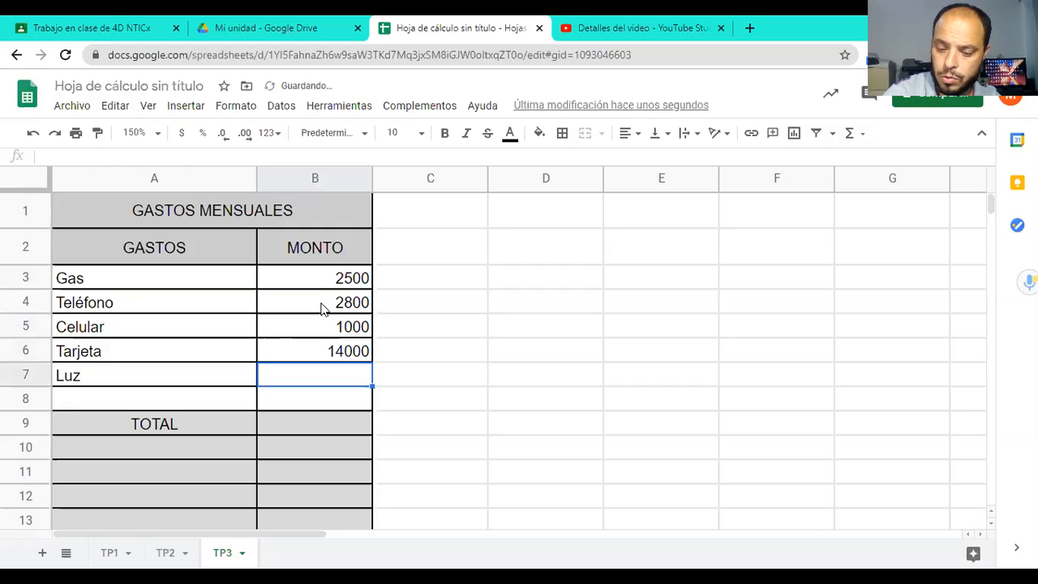
Enter 2000 as the Luz amount in B7 and total B3:B8 in B9 with the SUMA function
text(2000)
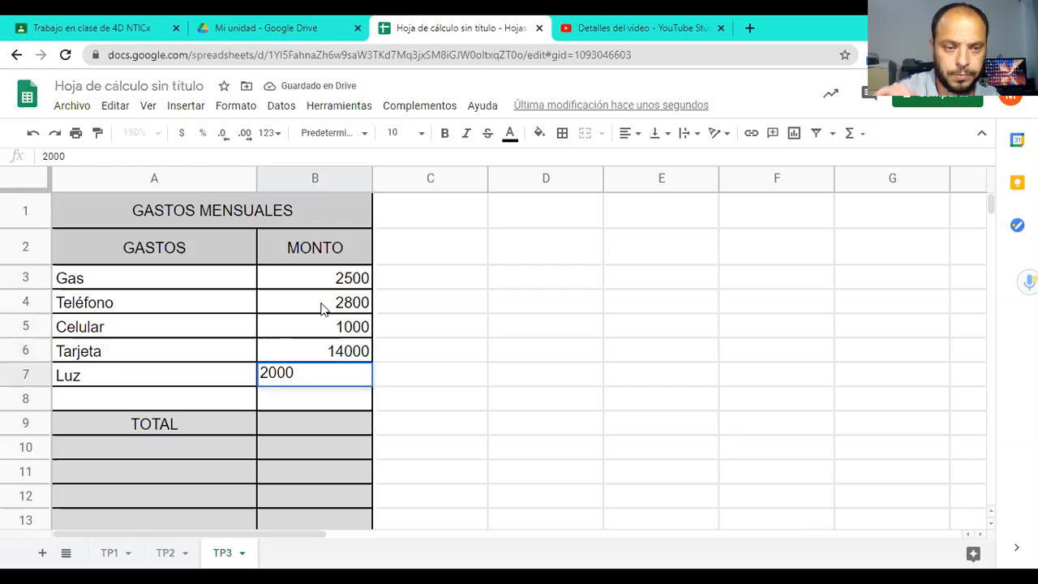
key(Return)
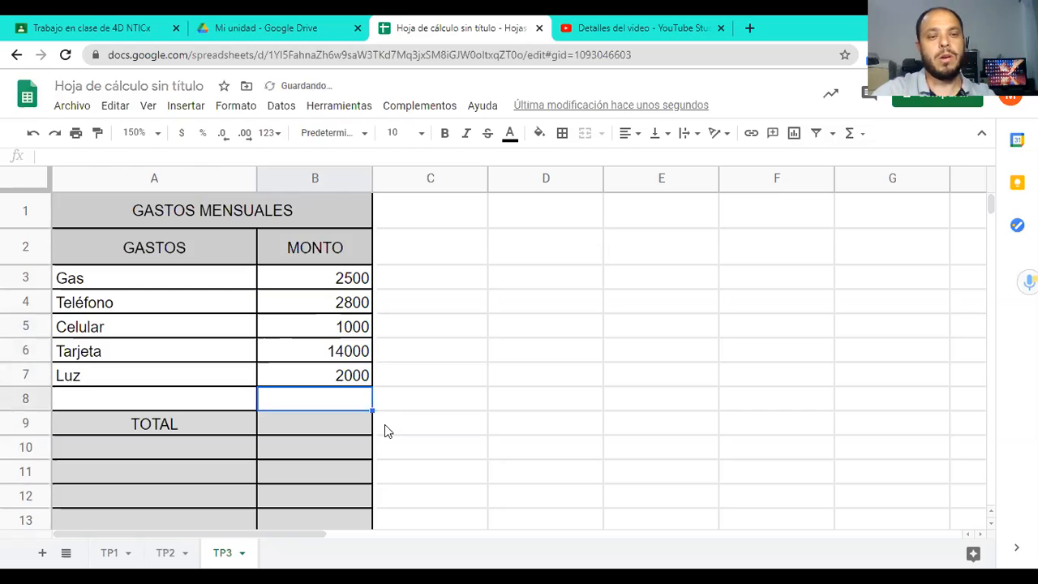
click(290, 423)
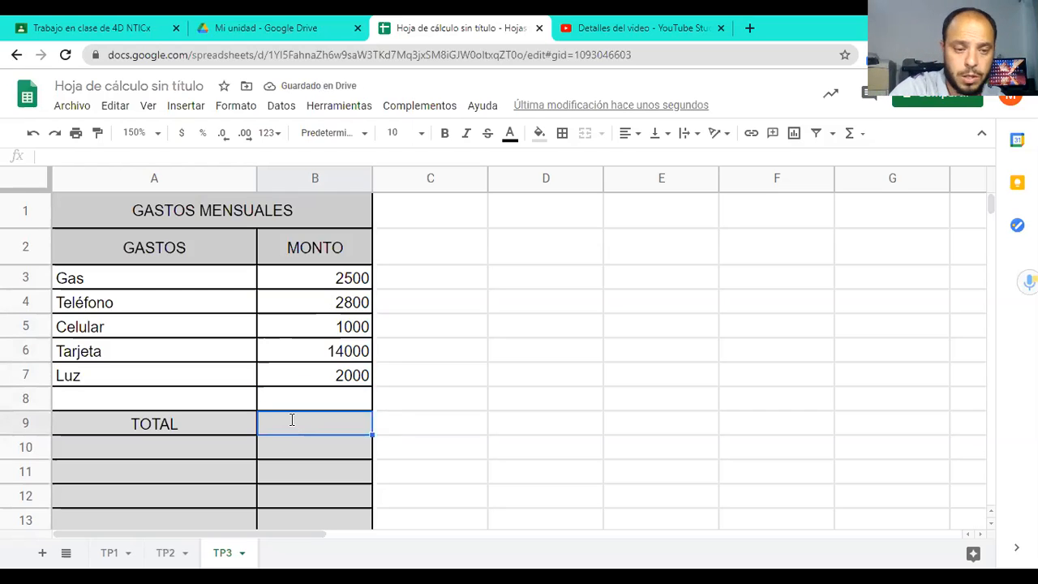
text(=sum)
text(a()
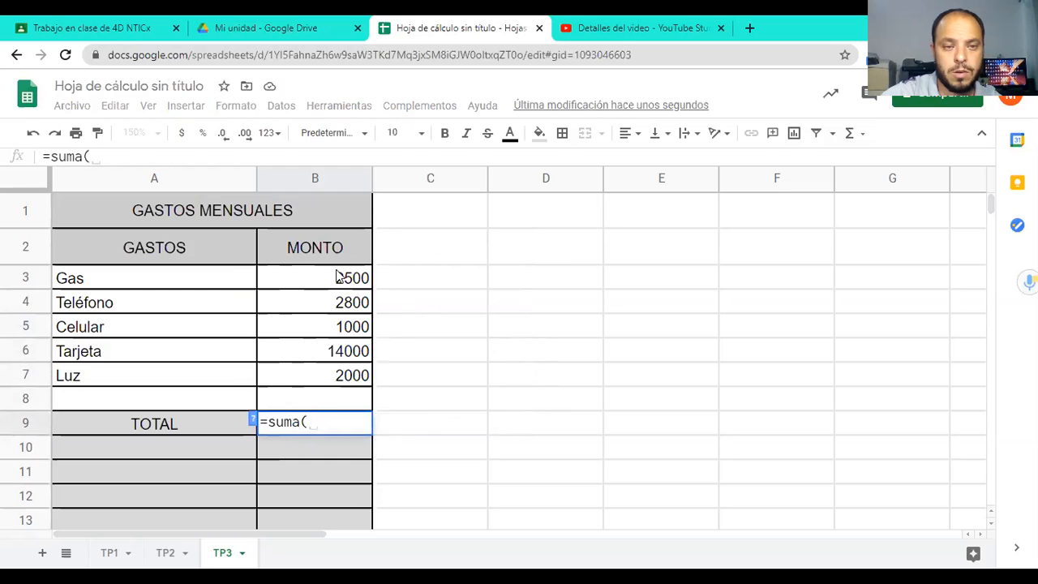
drag(338, 276, 324, 409)
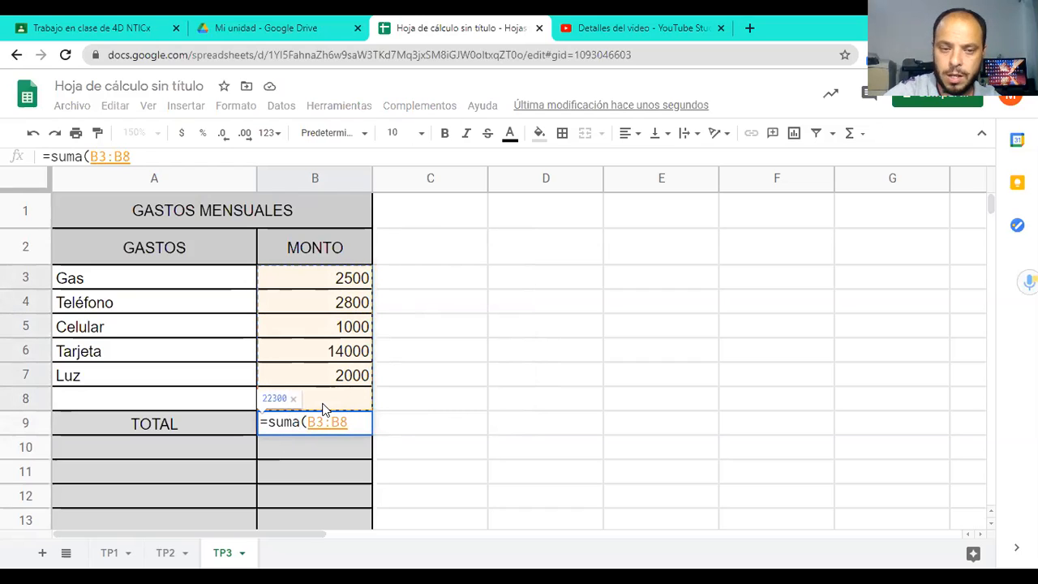
key(Return)
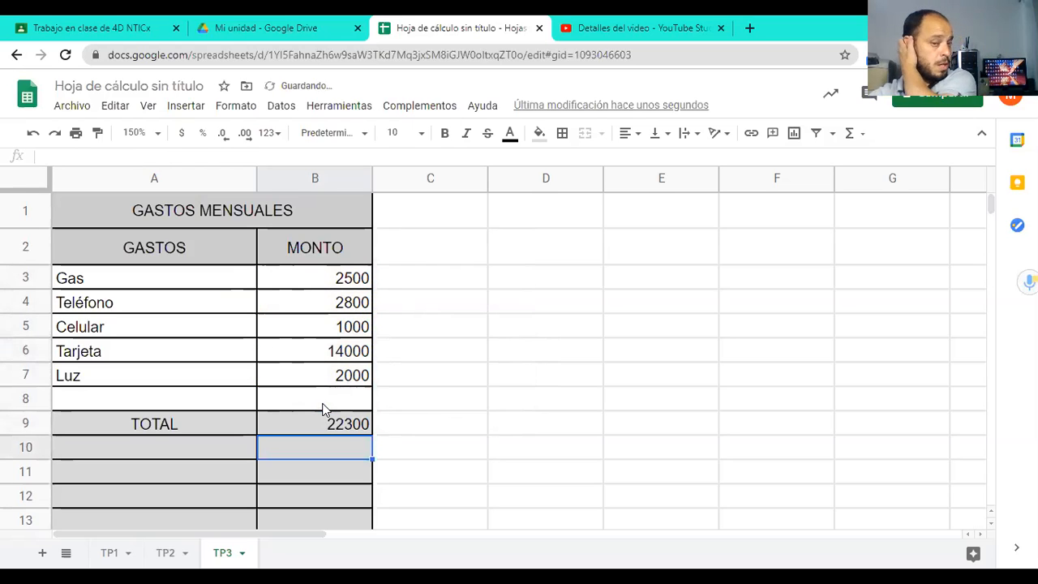
Apply the currency format to the MONTO column cells B3:B13
click(337, 283)
mouse_move(335, 414)
mouse_down()
mouse_move(336, 547)
mouse_move(331, 403)
mouse_up()
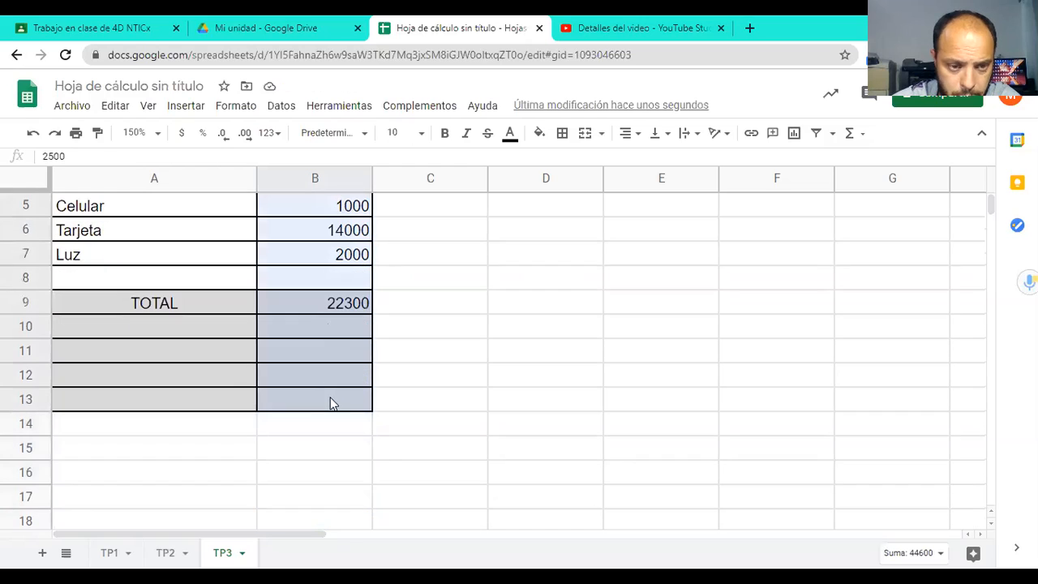
click(182, 133)
scroll(450, 378, up, 3)
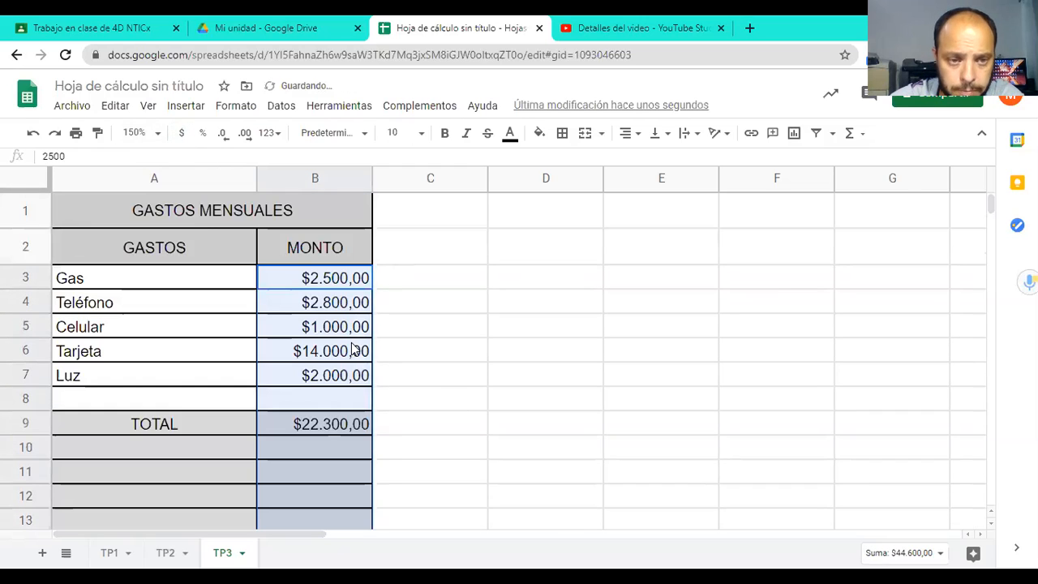
click(321, 401)
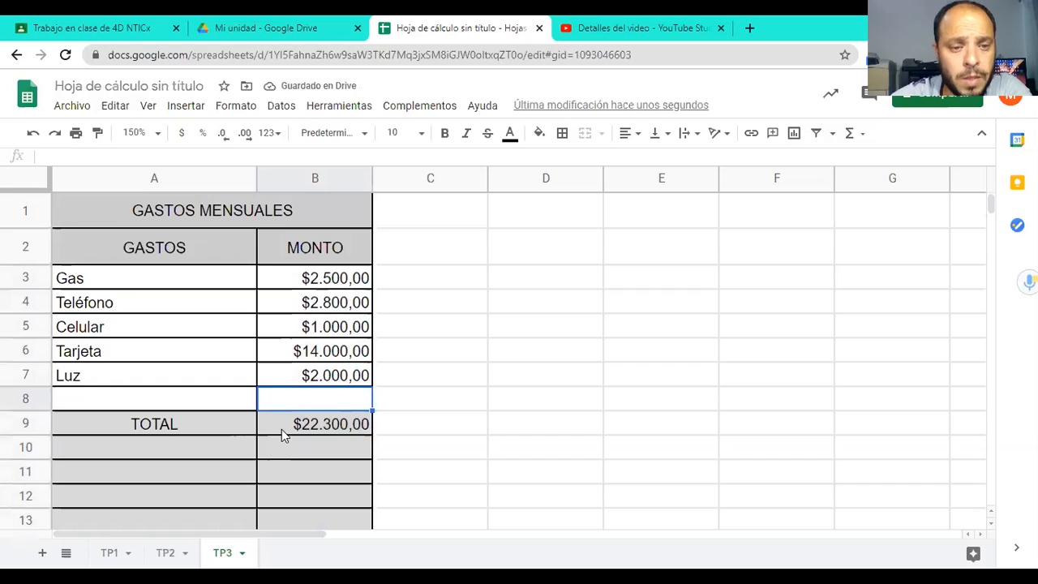
click(282, 429)
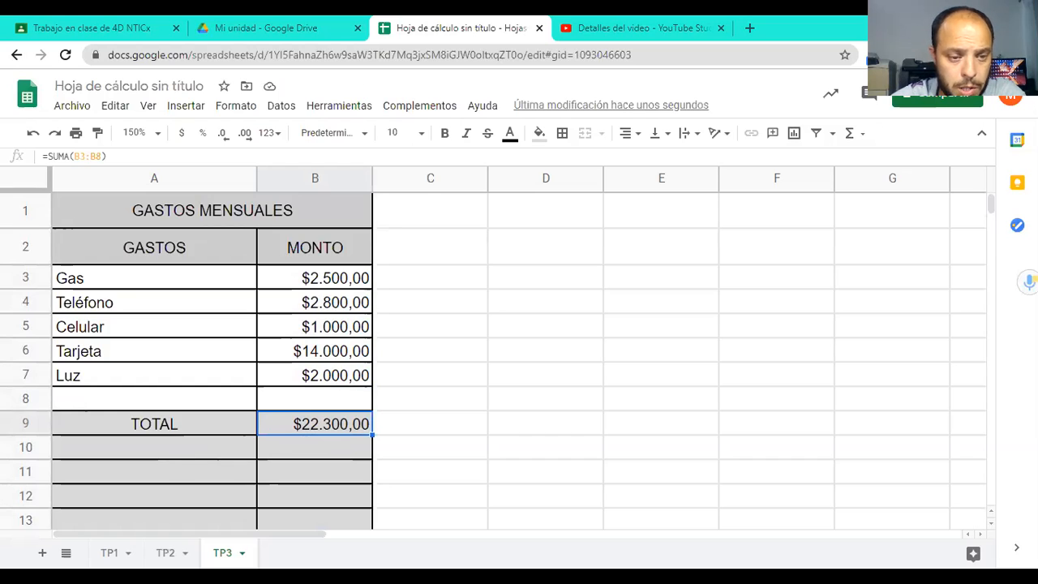
Label cell A10, below TOTAL, as PROMEDIO
click(166, 445)
text(PROMEDIO)
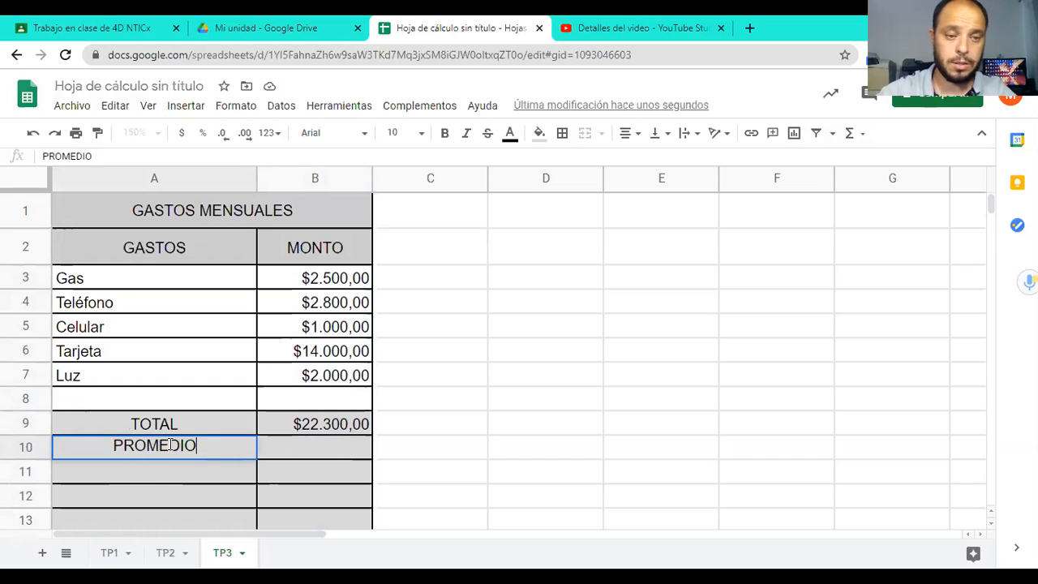
click(285, 452)
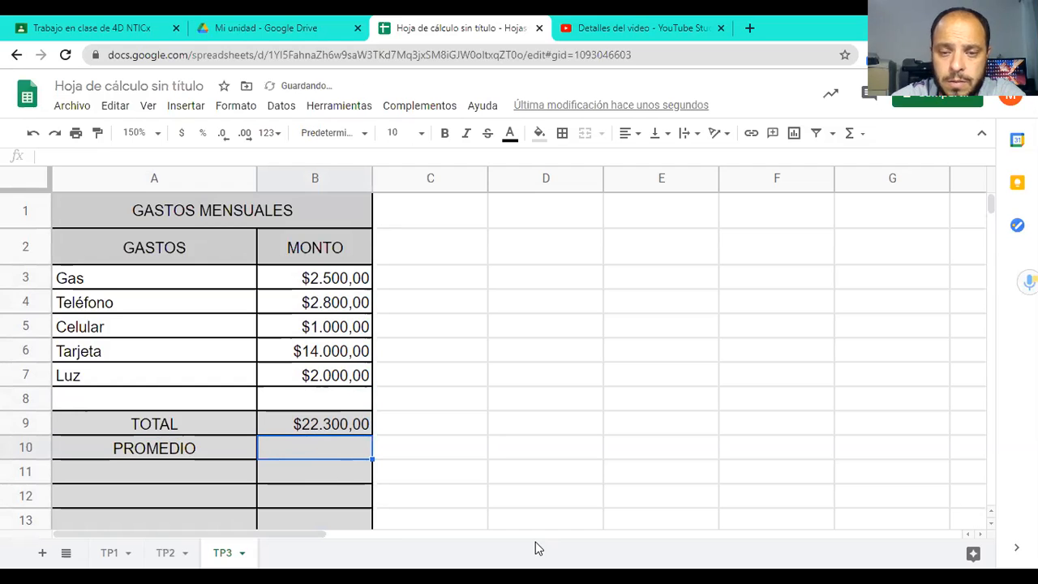
Consult the function slides in the presentation and calculate the average of B3:B8 in B10 with the PROMEDIO function
key(alt+Tab)
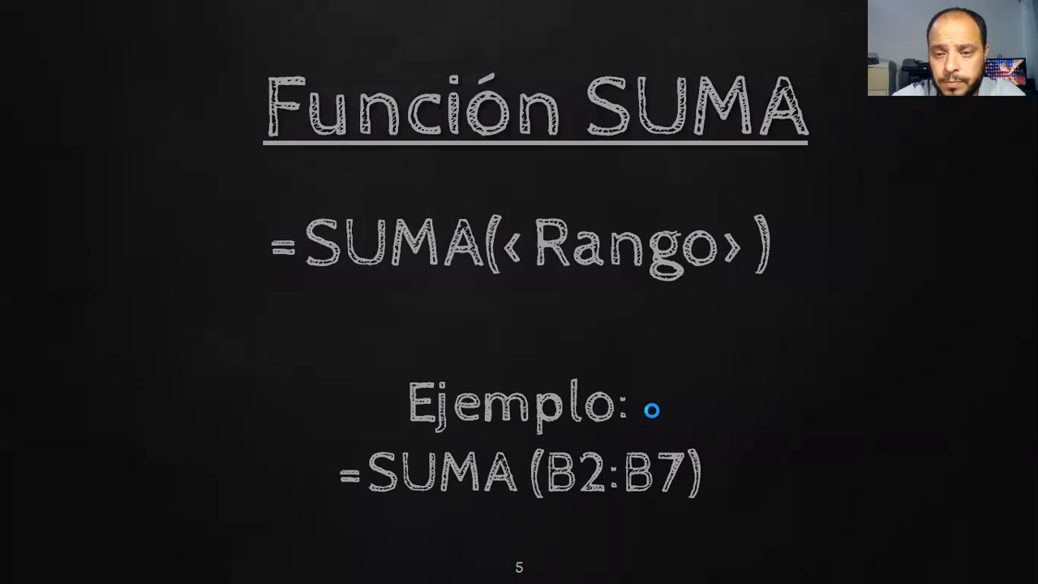
click(652, 410)
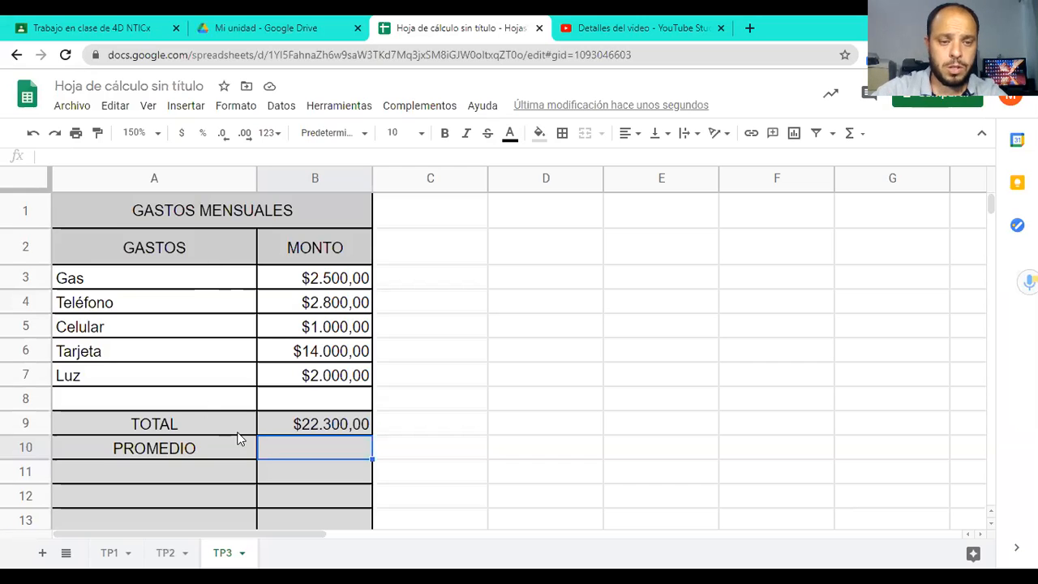
text(=)
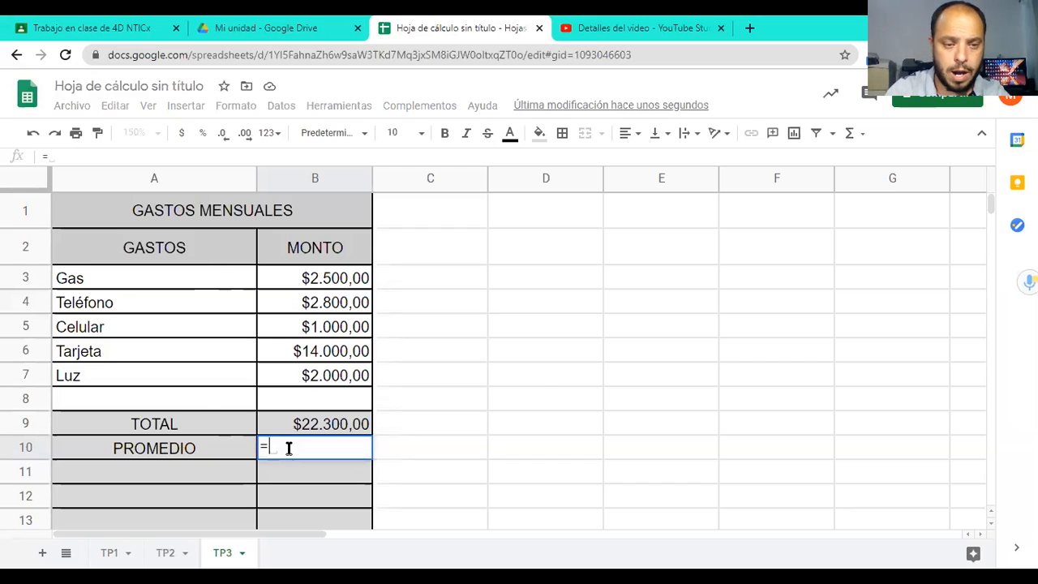
text(PROMEDIO()
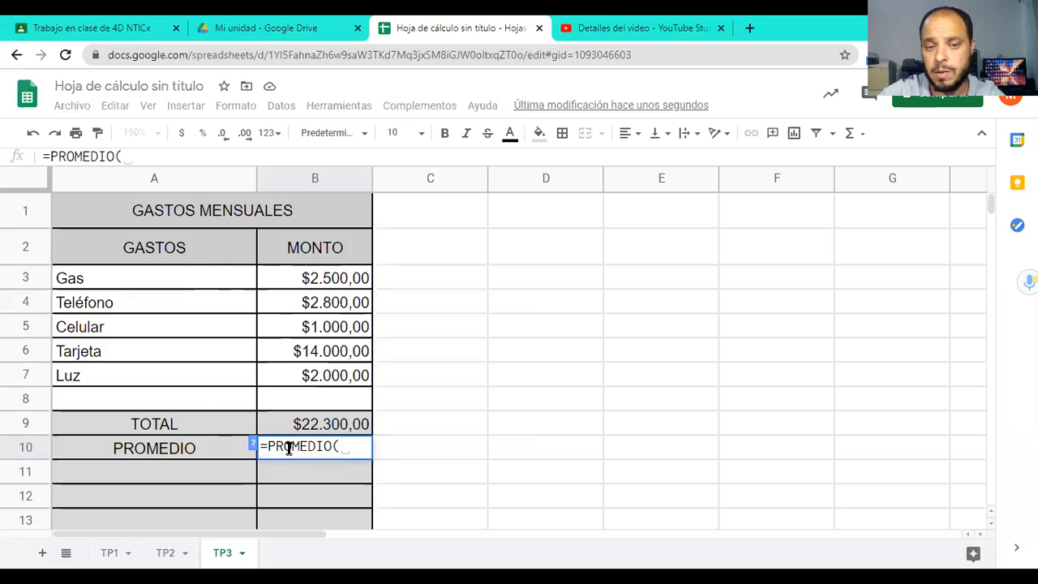
drag(322, 279, 315, 412)
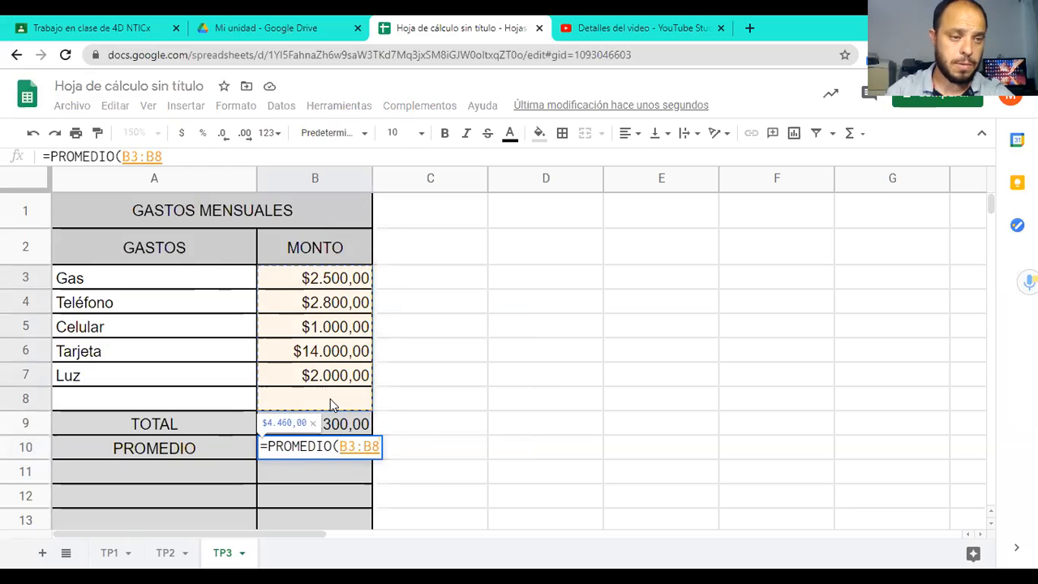
key(Return)
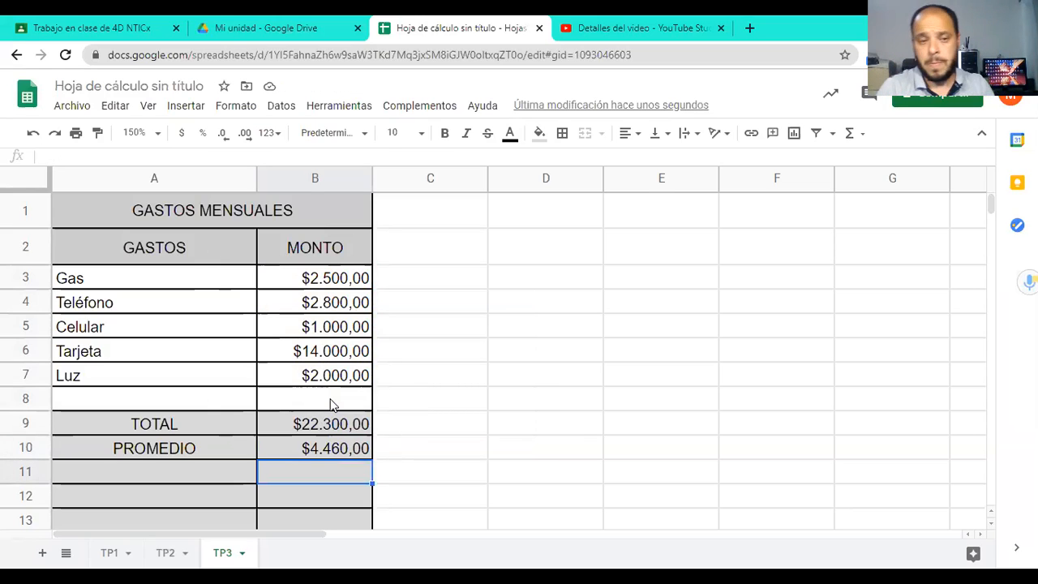
click(164, 480)
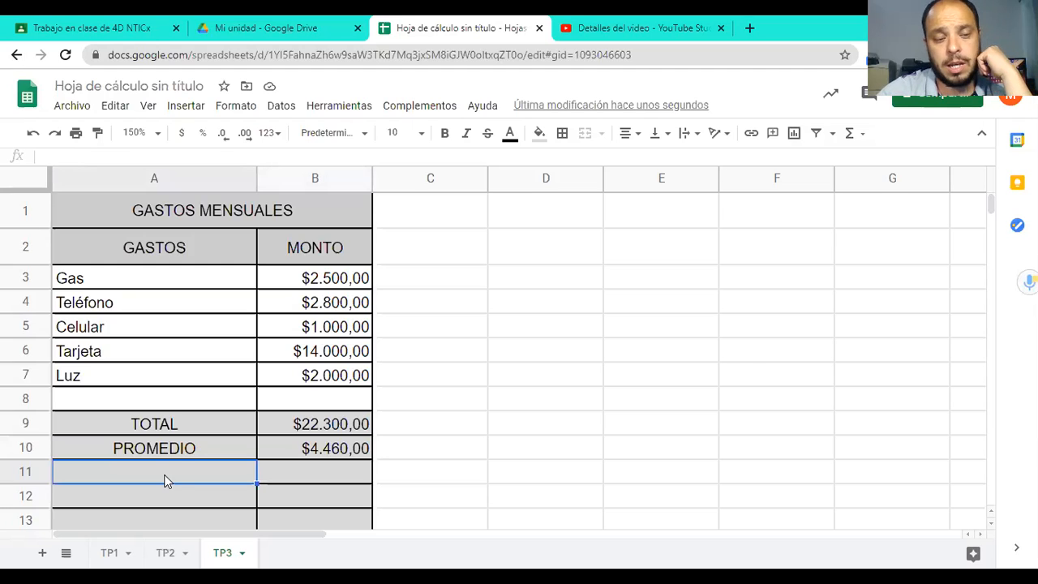
text(GA)
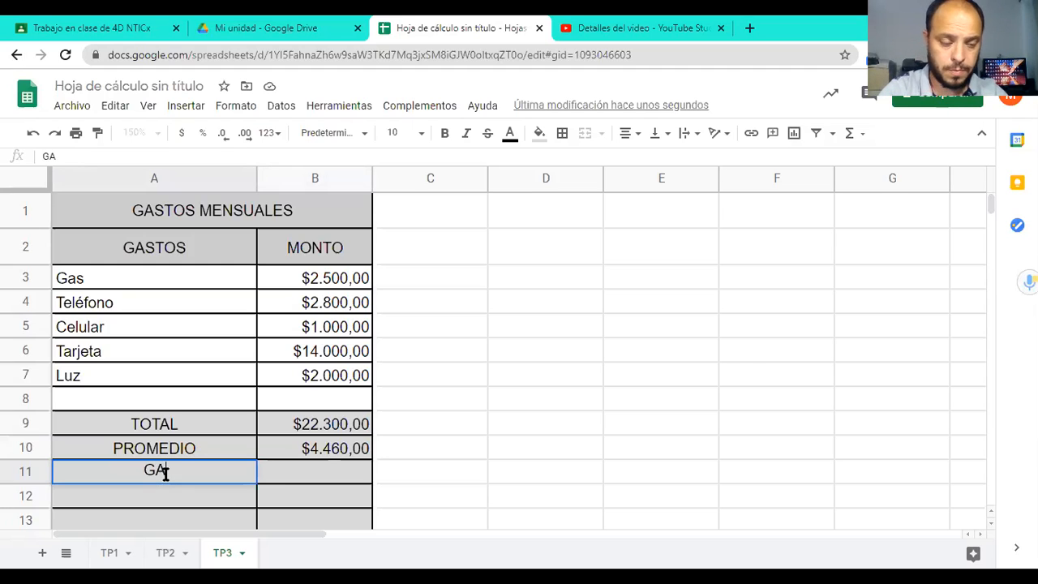
text(STO)
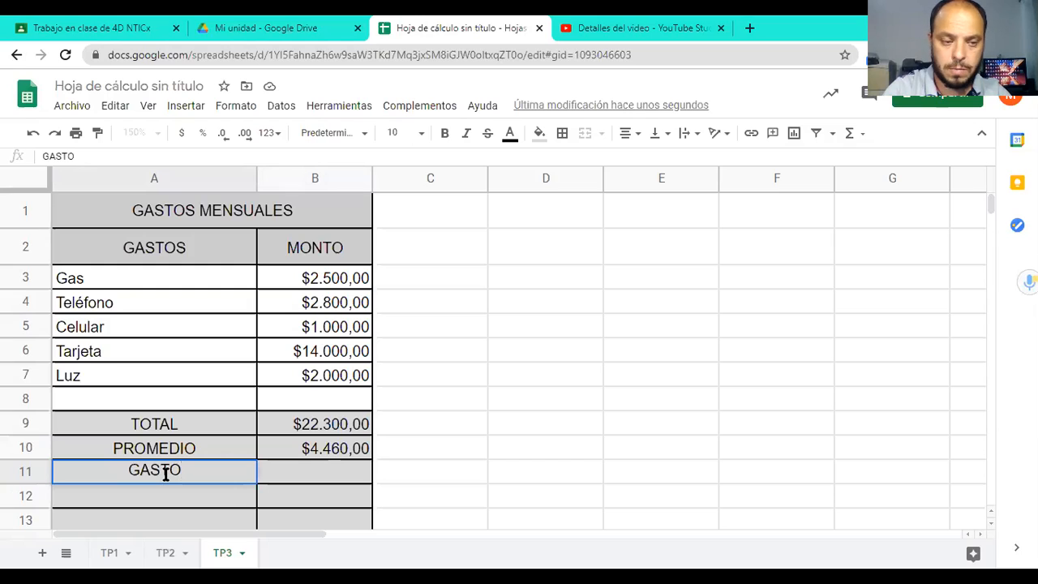
key(BackSpace)
key(BackSpace)
key(BackSpace)
key(BackSpace)
key(BackSpace)
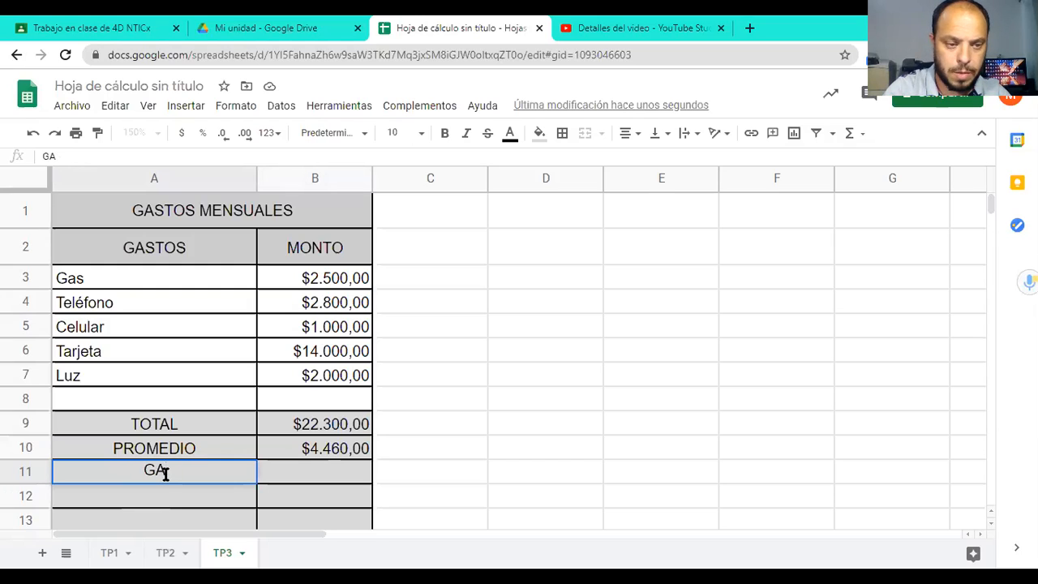
Label cell A11, below PROMEDIO, as MONTO MÁXIMO
text(MONT)
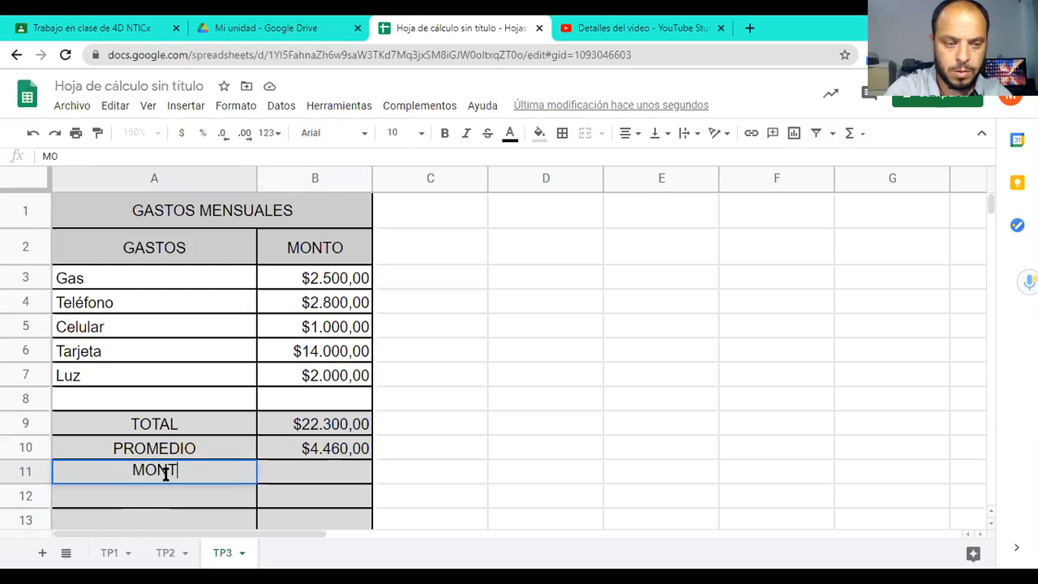
text(O M)
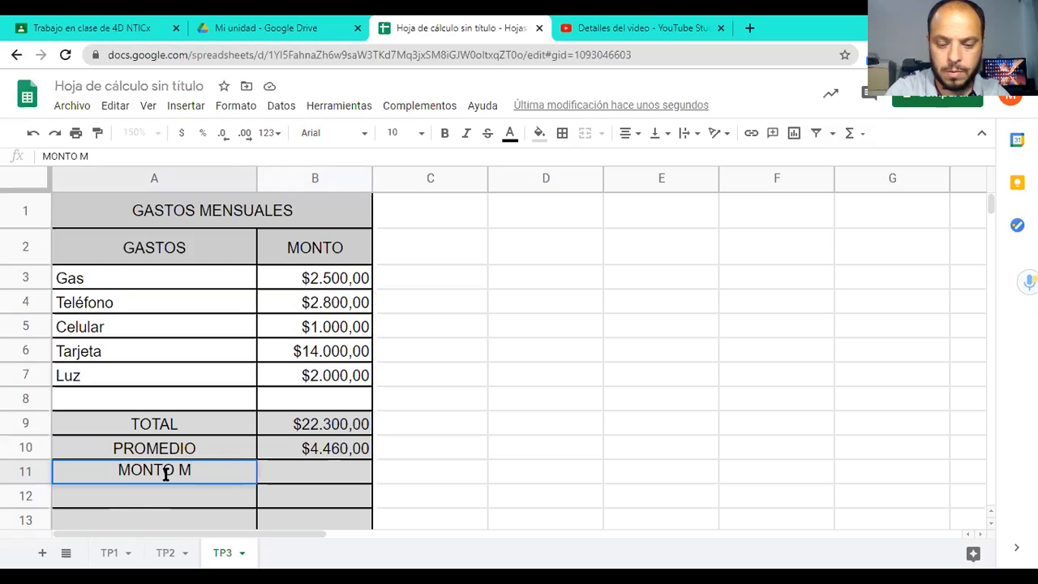
text(ÁXIMO)
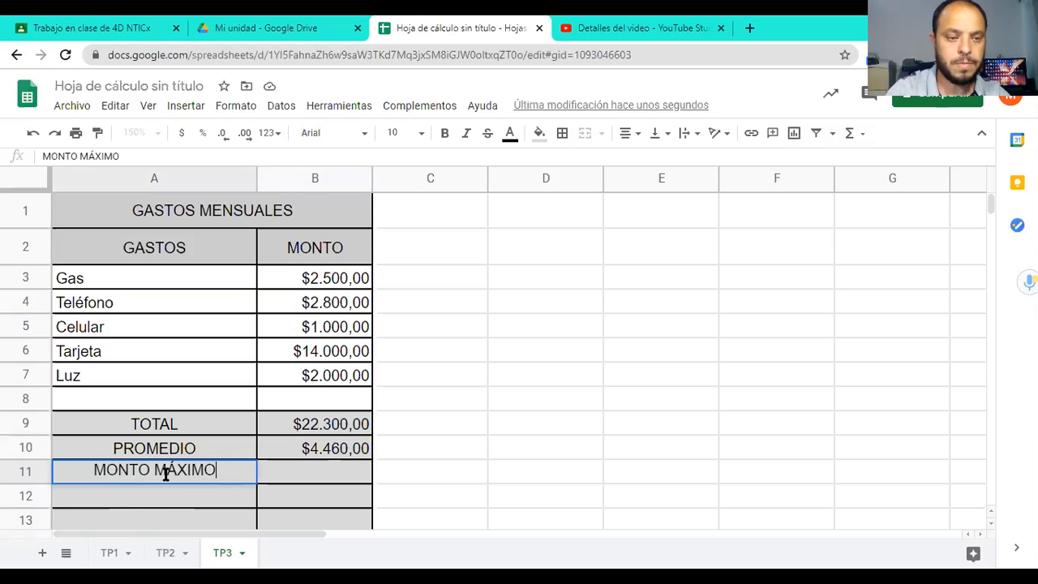
click(276, 474)
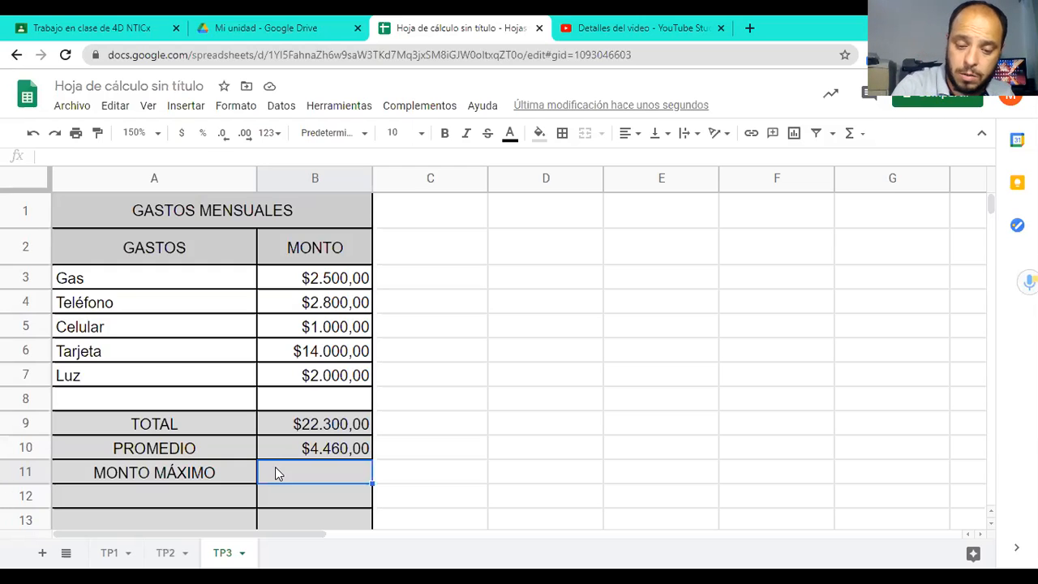
Consult the MAX function slide in the presentation and enter =MAX(B3:B8) in B11, dismissing the suggested formula
text(=)
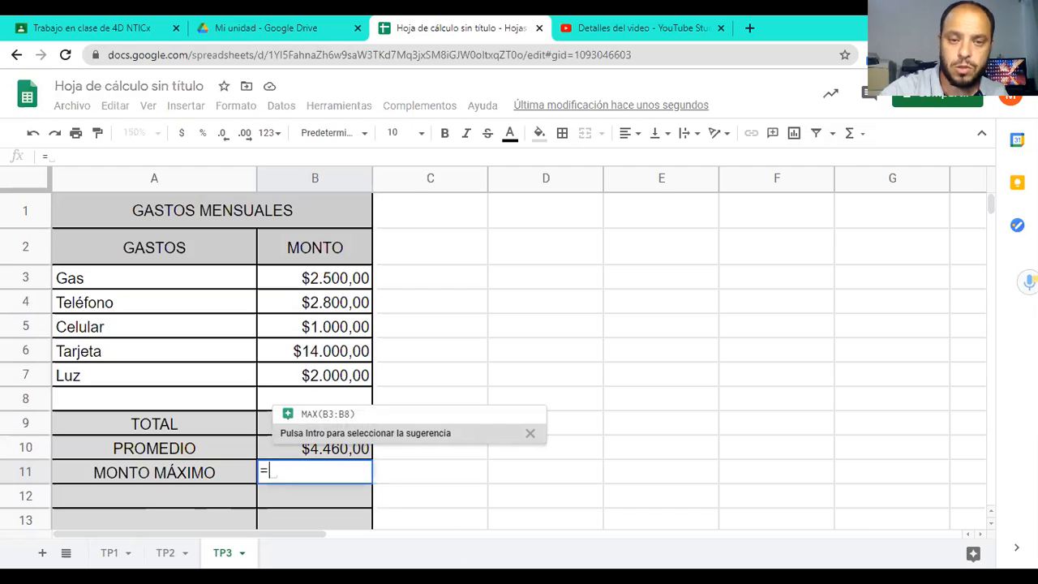
key(Escape)
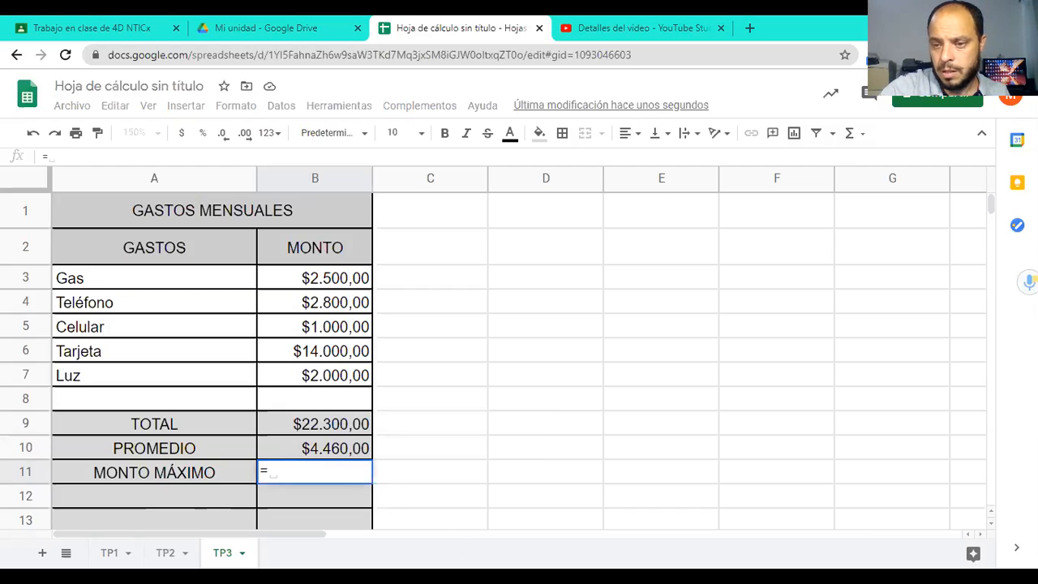
key(alt+Tab)
click(575, 385)
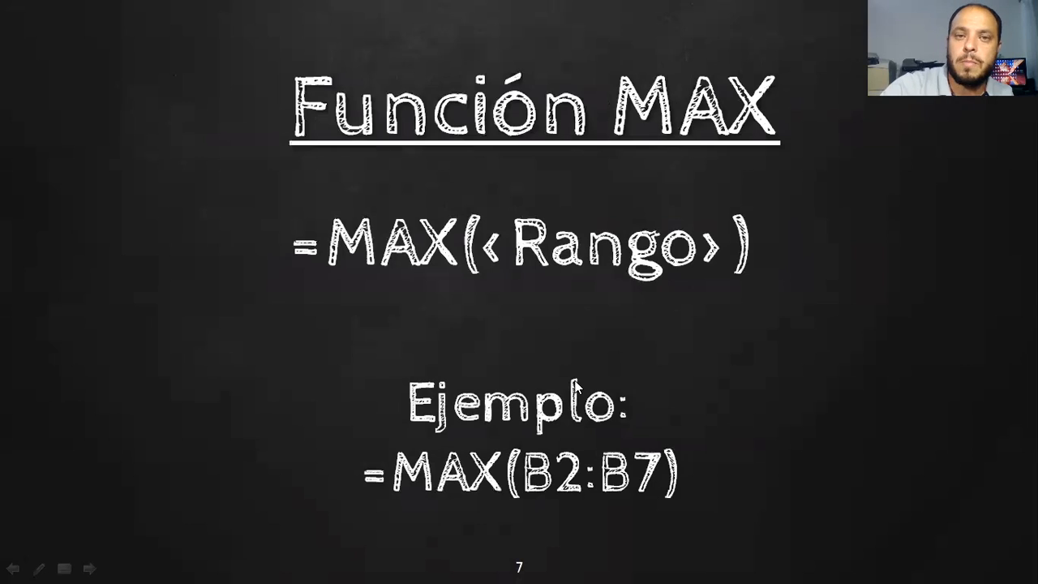
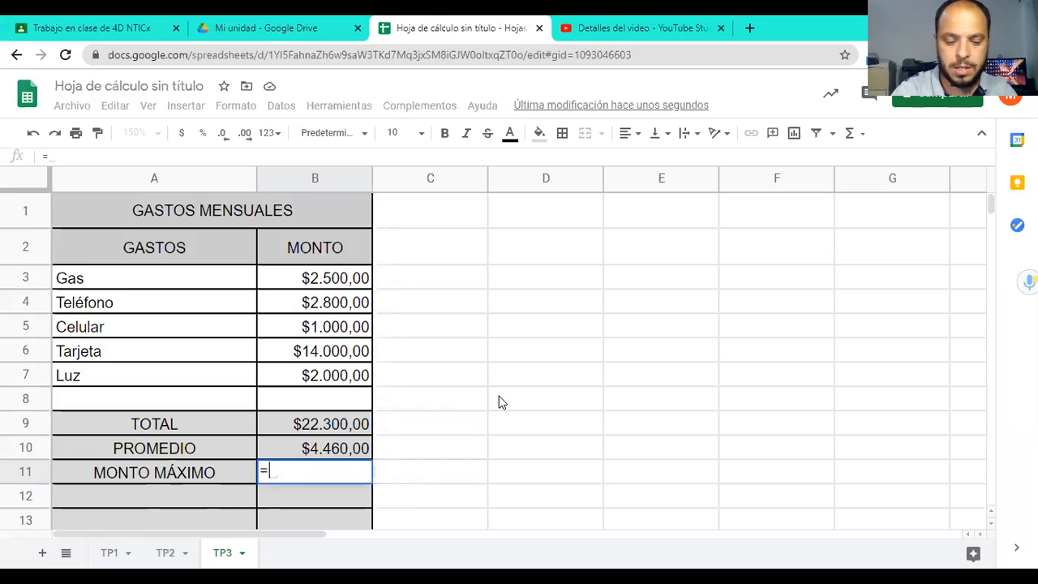
text(MAX()
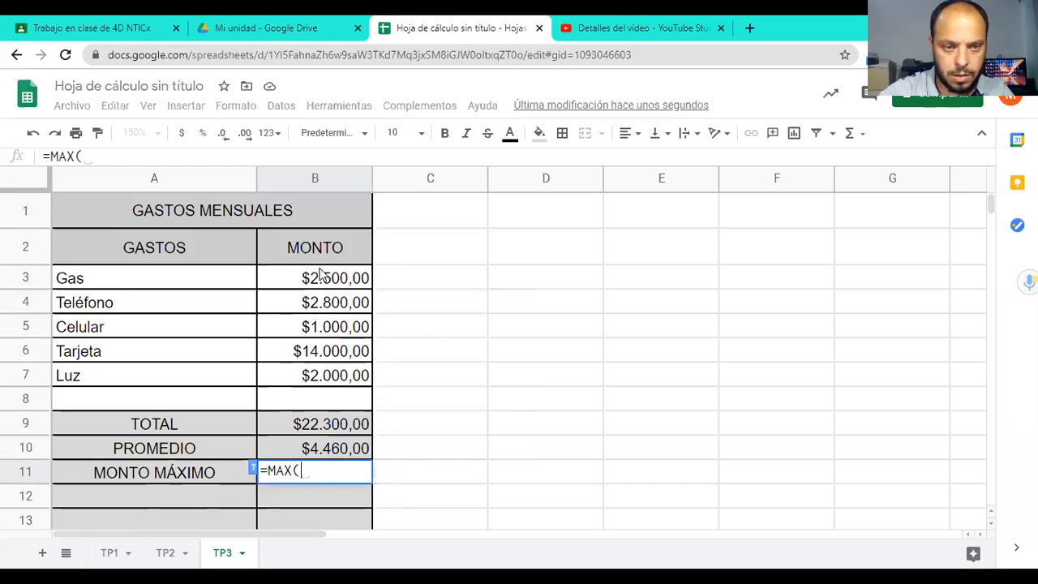
drag(324, 280, 322, 406)
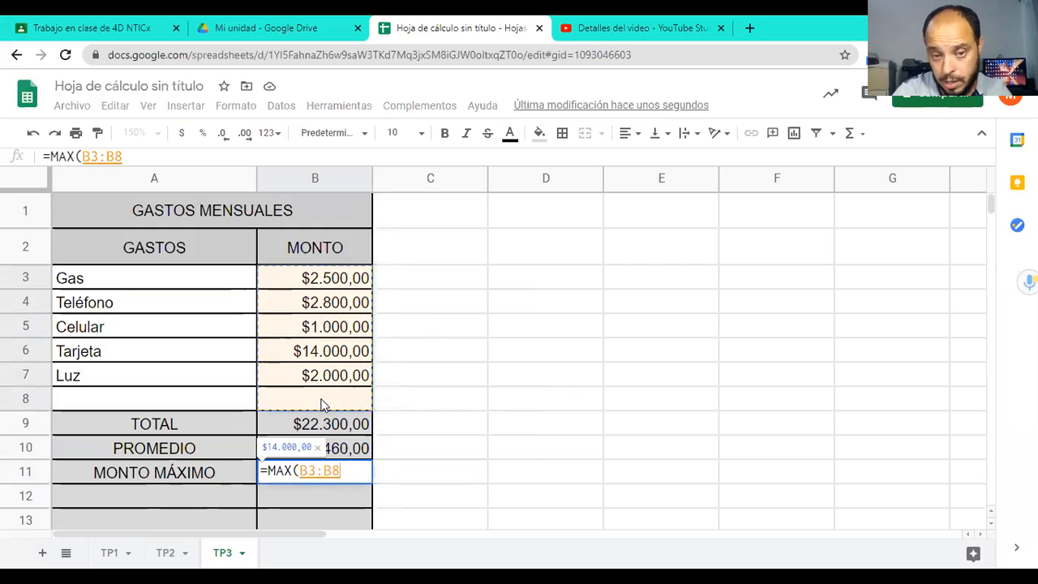
drag(321, 404, 321, 404)
text())
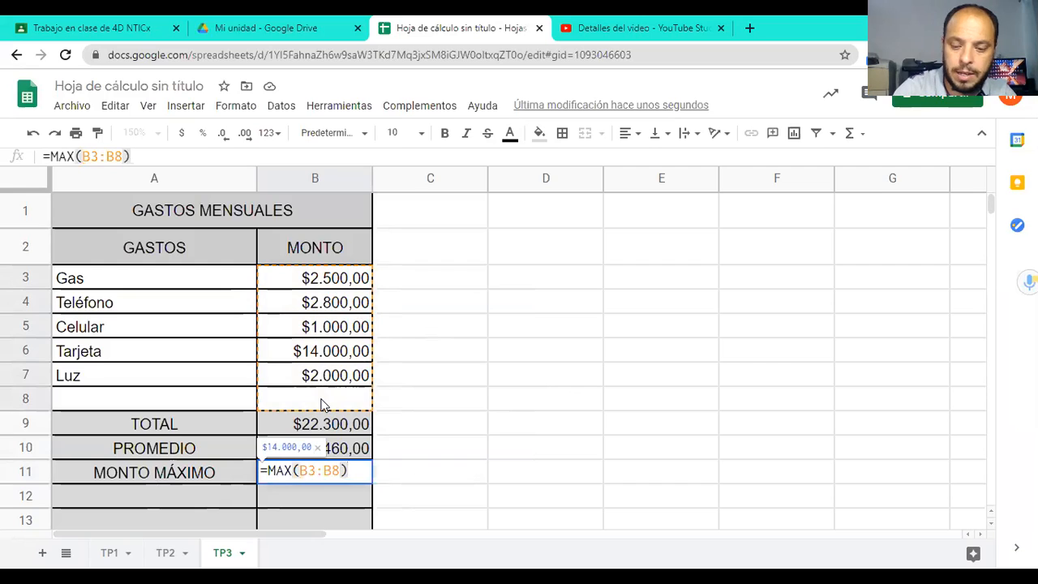
key(Return)
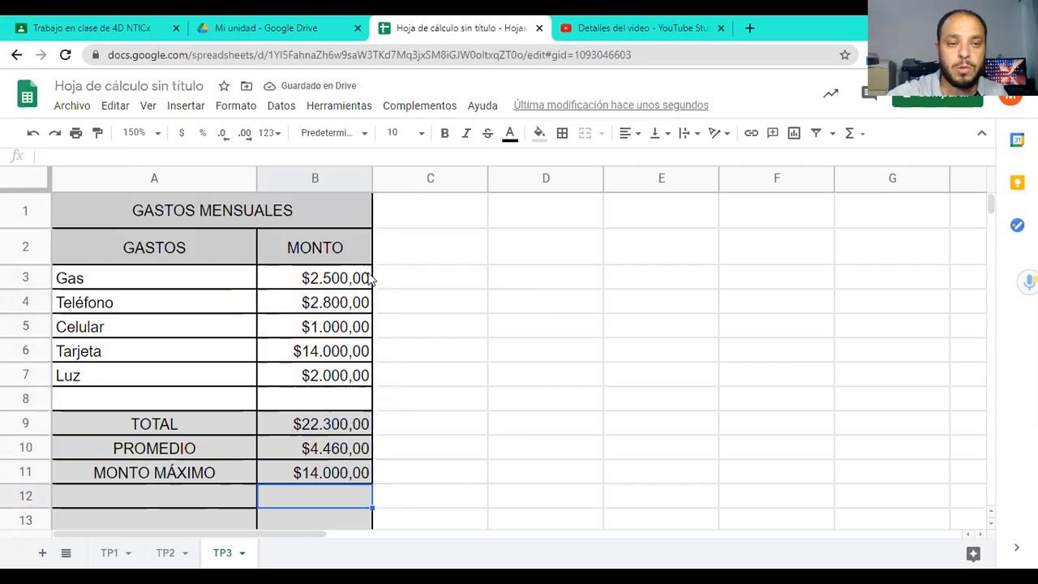
click(322, 358)
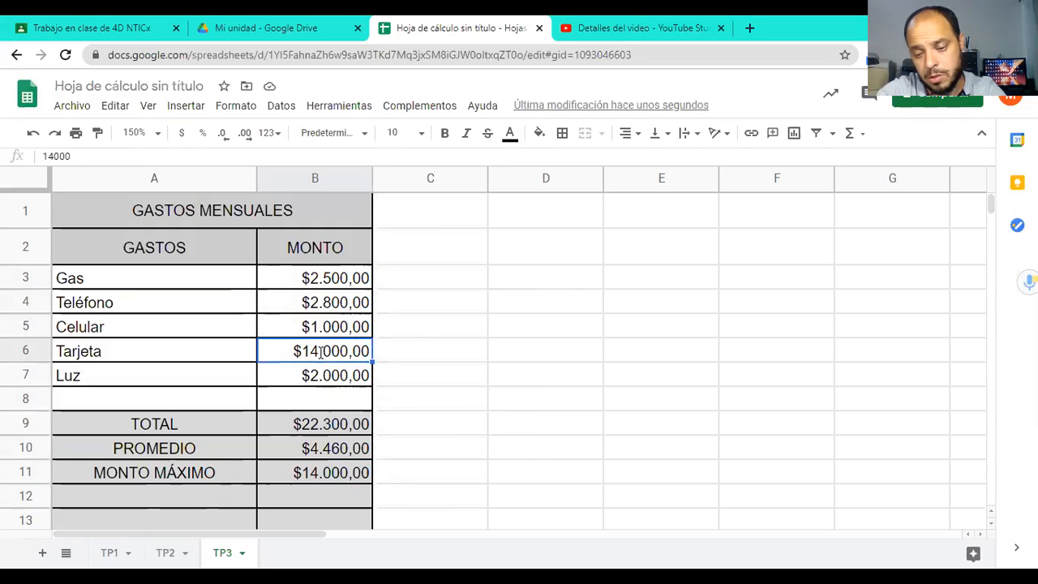
Test the summary formulas by setting the Tarjeta amount in B6 to 500 and finally to 12000
text(500)
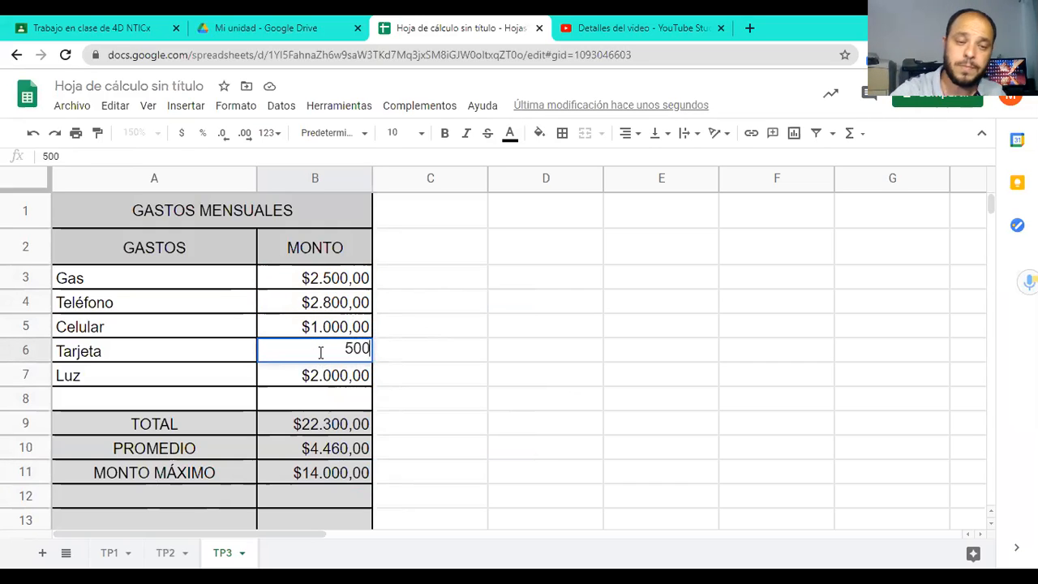
key(Return)
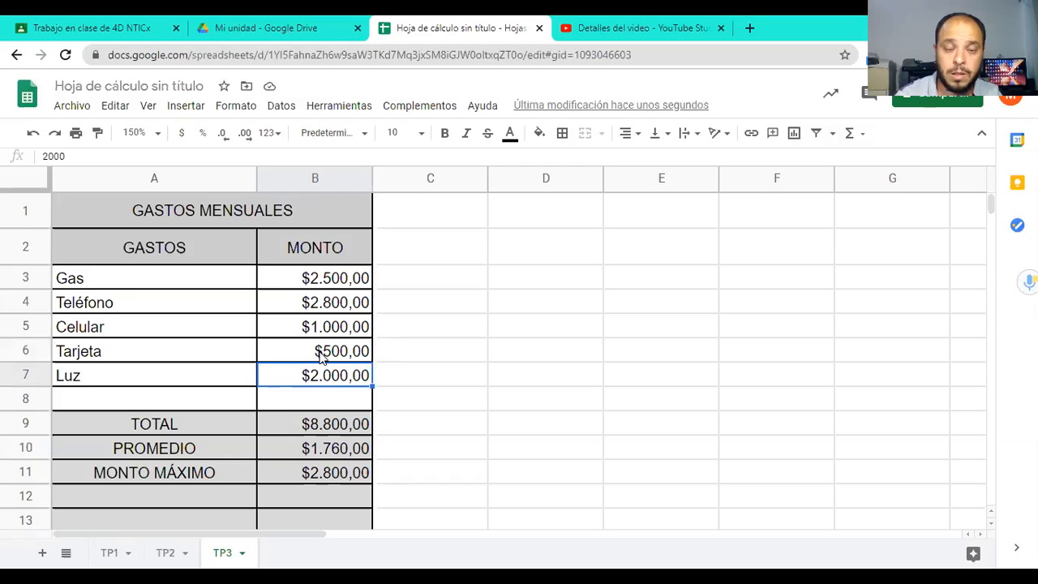
click(321, 357)
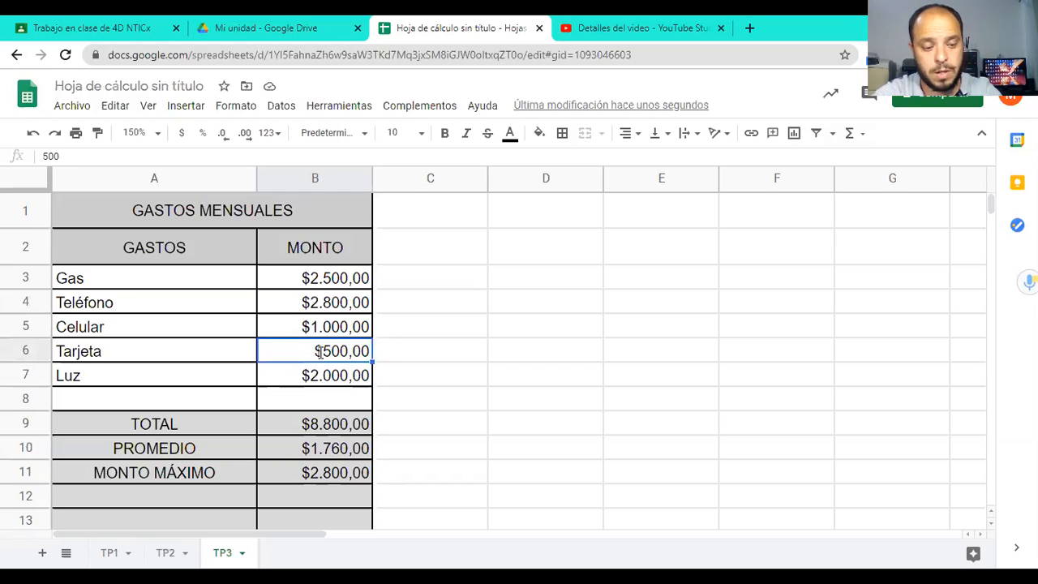
text(12.0)
text(000)
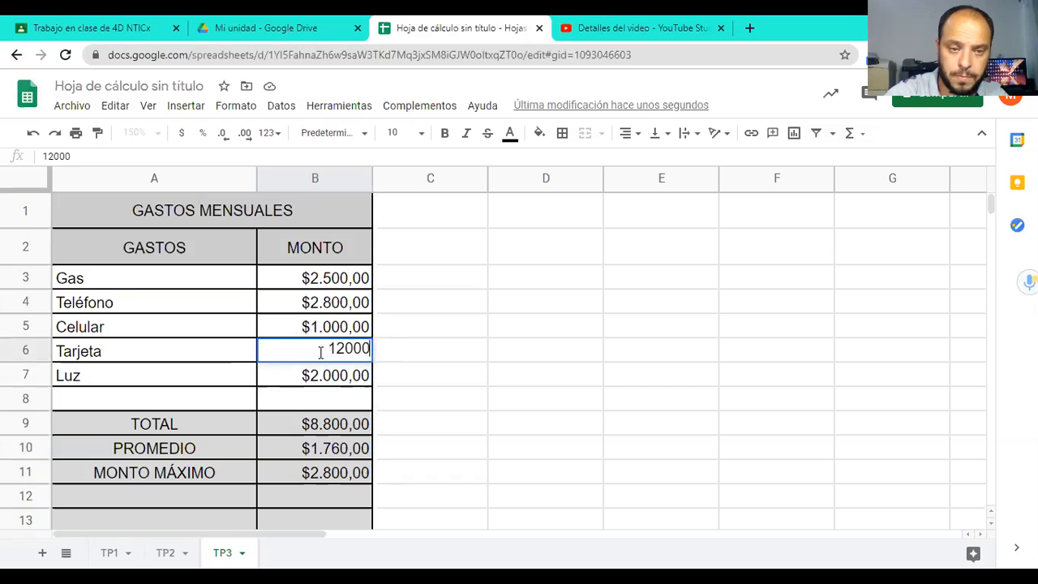
key(Return)
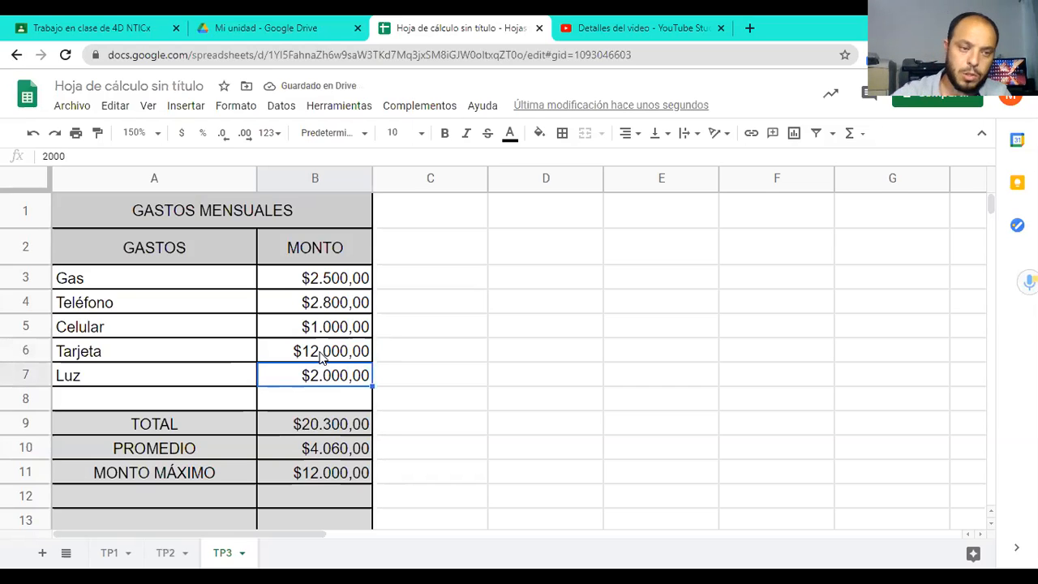
Label cell A12, below MONTO MÁXIMO, as MONTO MÍNIMO
click(213, 501)
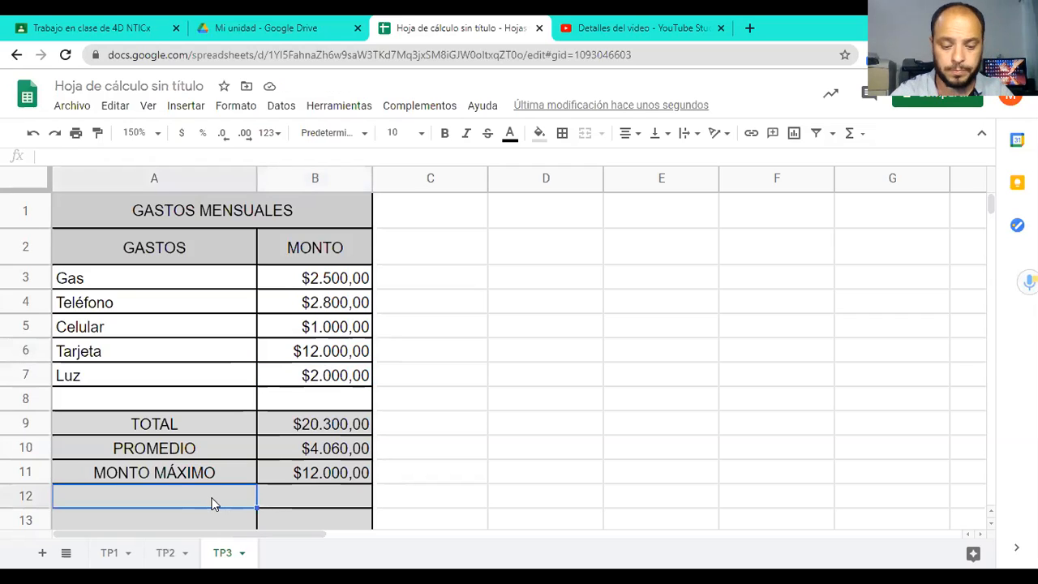
text(MONTO )
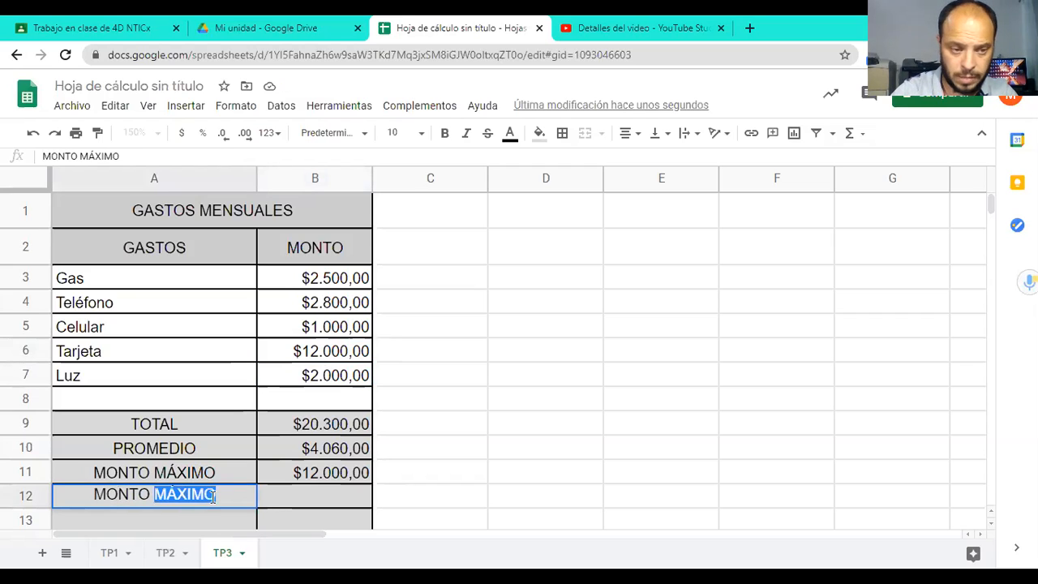
text(MÍNIMO)
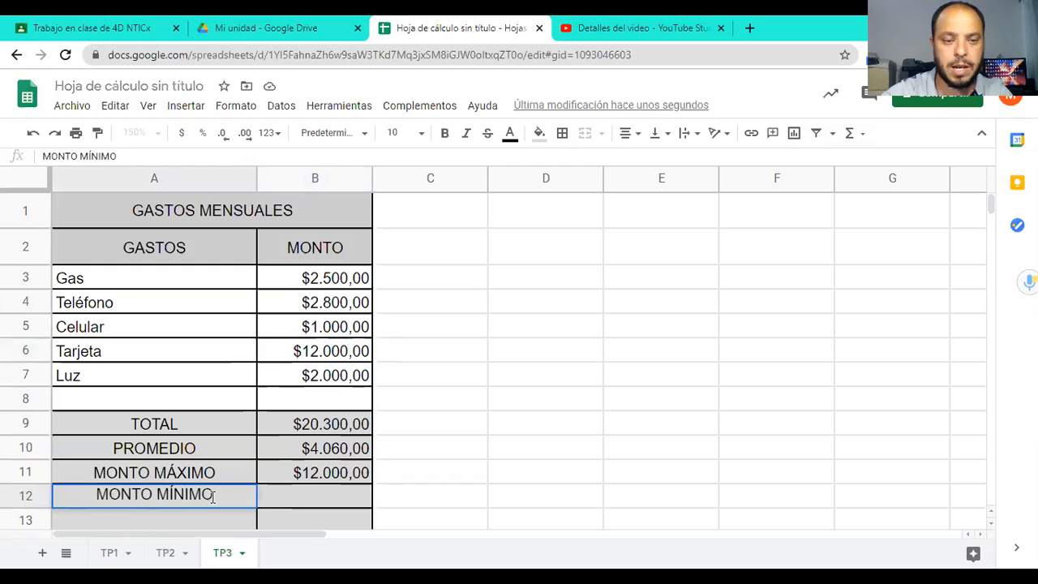
Consult the MIN function slide in the presentation and enter =MIN(B3:B8) in B12
click(335, 507)
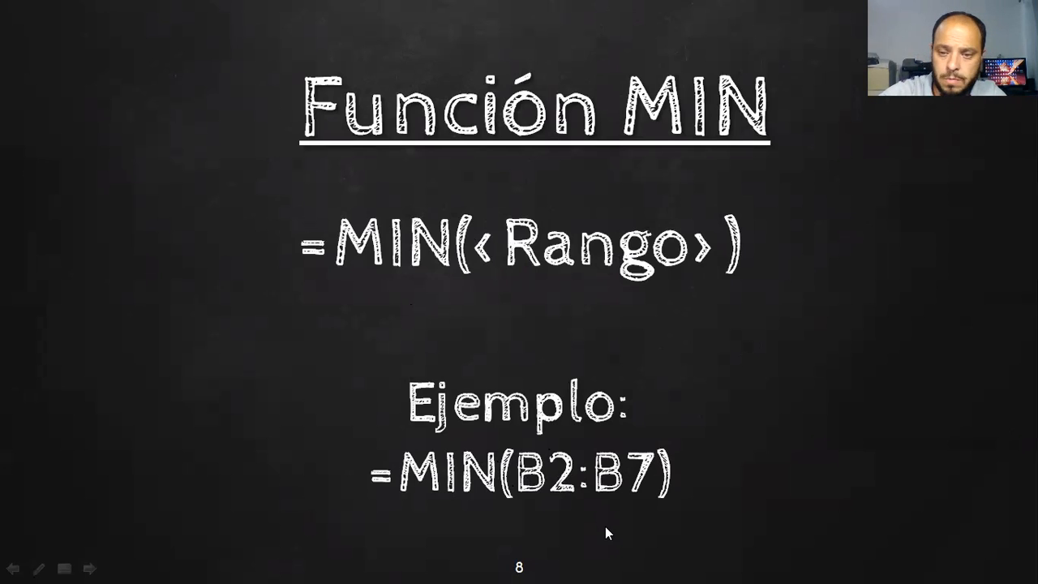
key(alt+Tab)
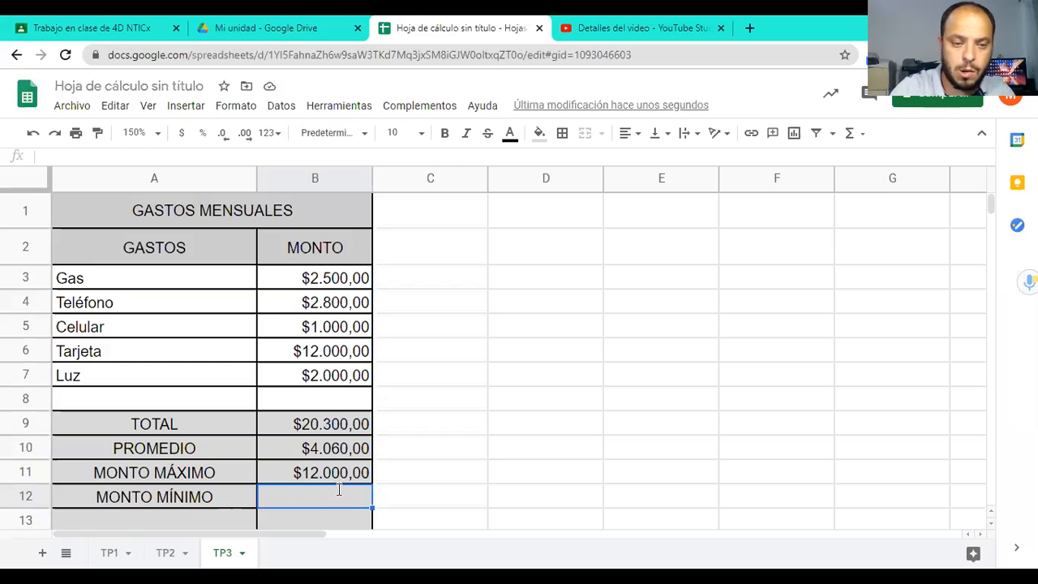
text(=MIN()
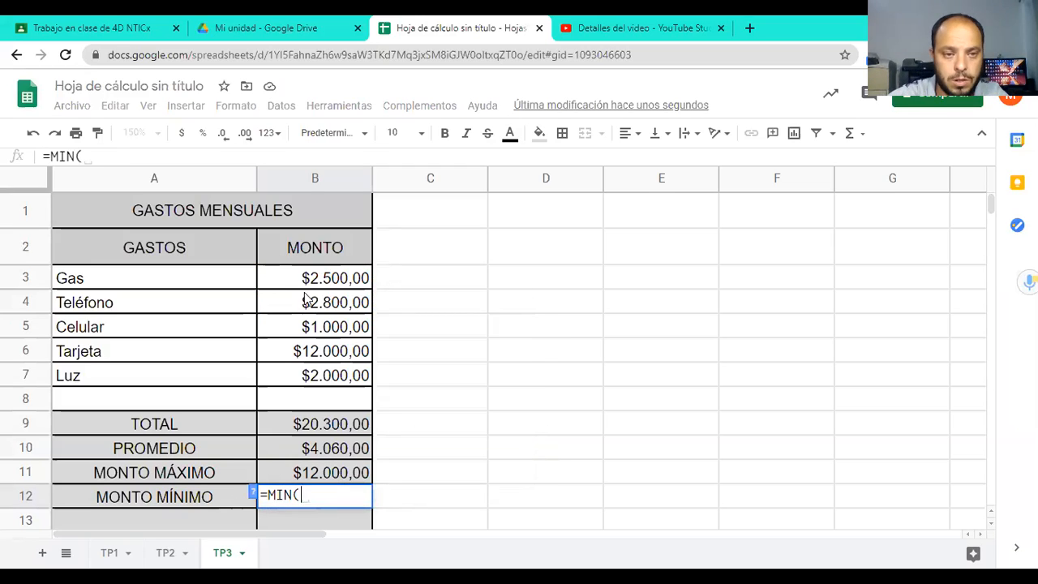
drag(303, 276, 329, 401)
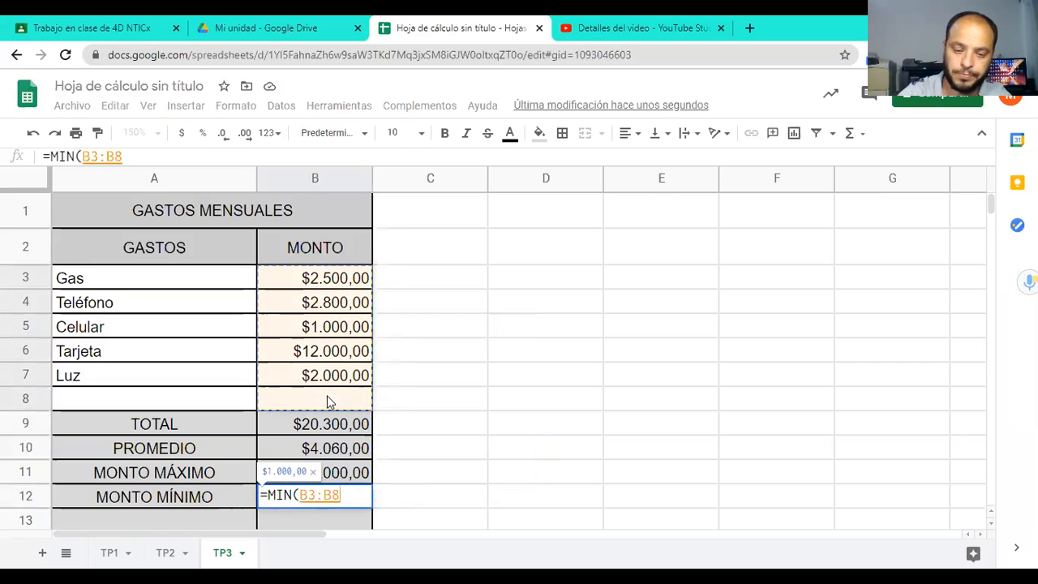
text())
key(Return)
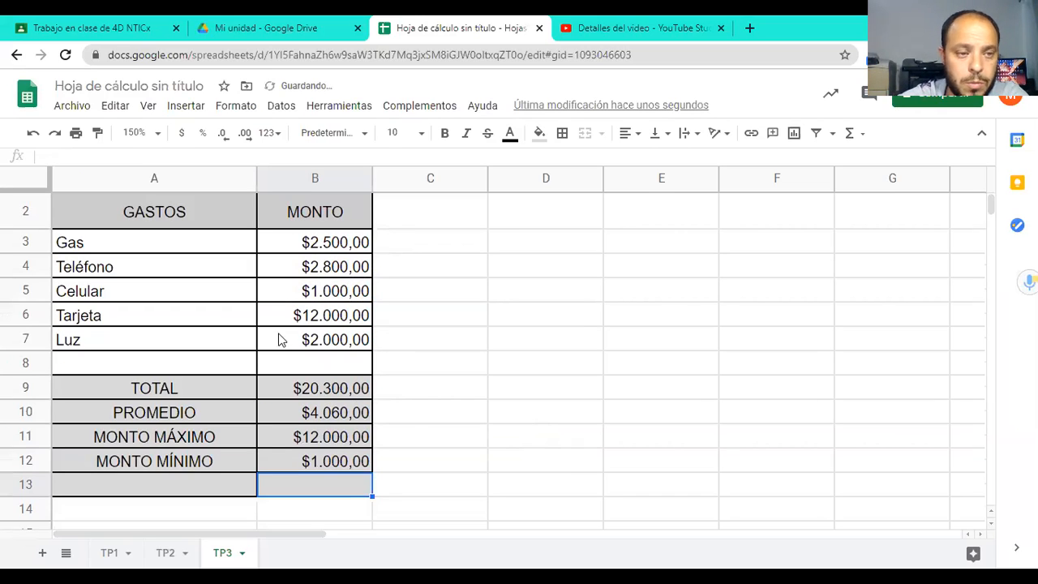
Test the minimum formula by setting the Luz amount in B7 to 700 and finally to 1700
click(335, 344)
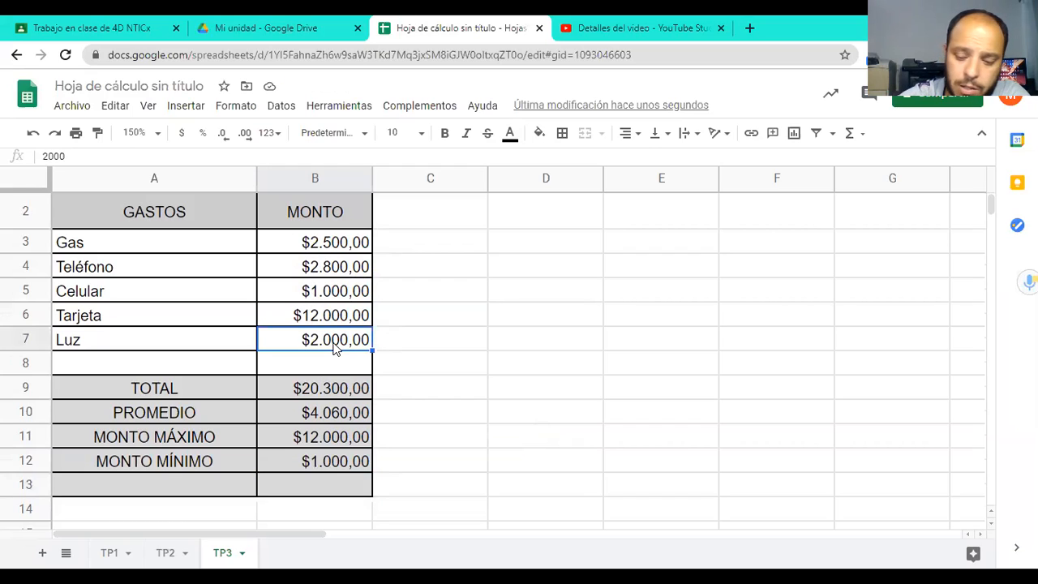
key(BackSpace)
text(700)
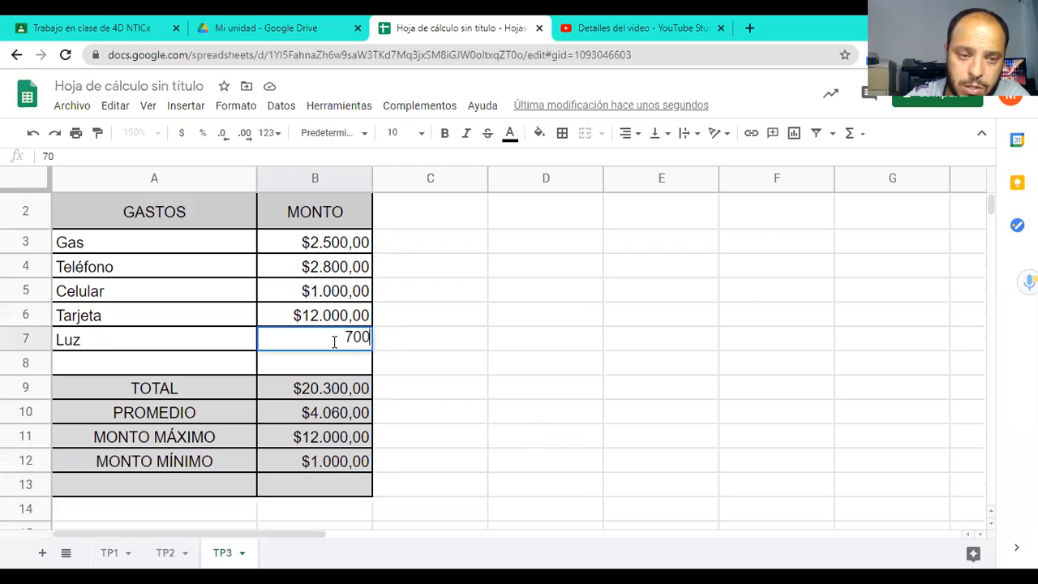
key(Return)
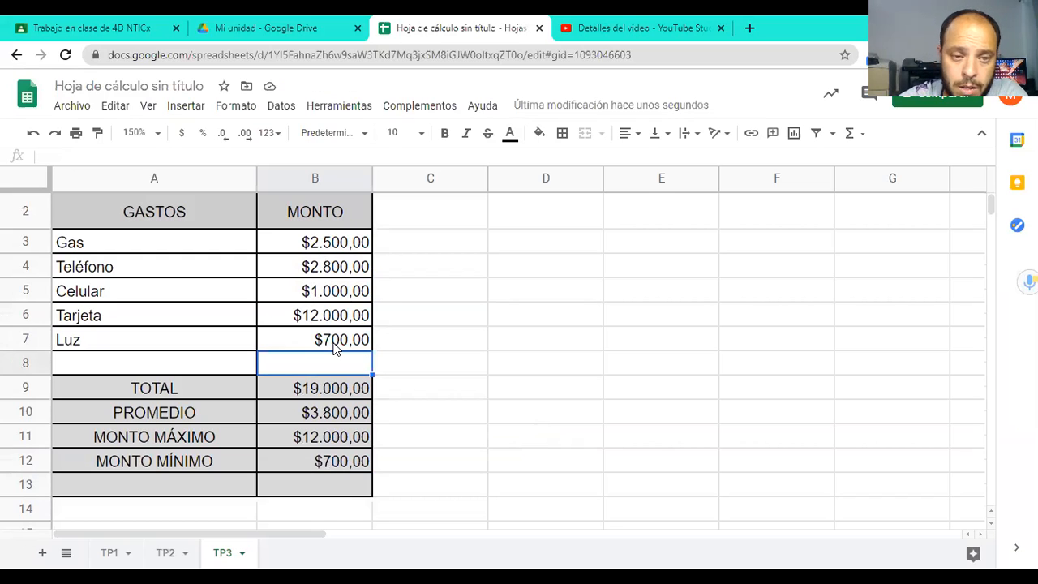
click(336, 347)
text(1700)
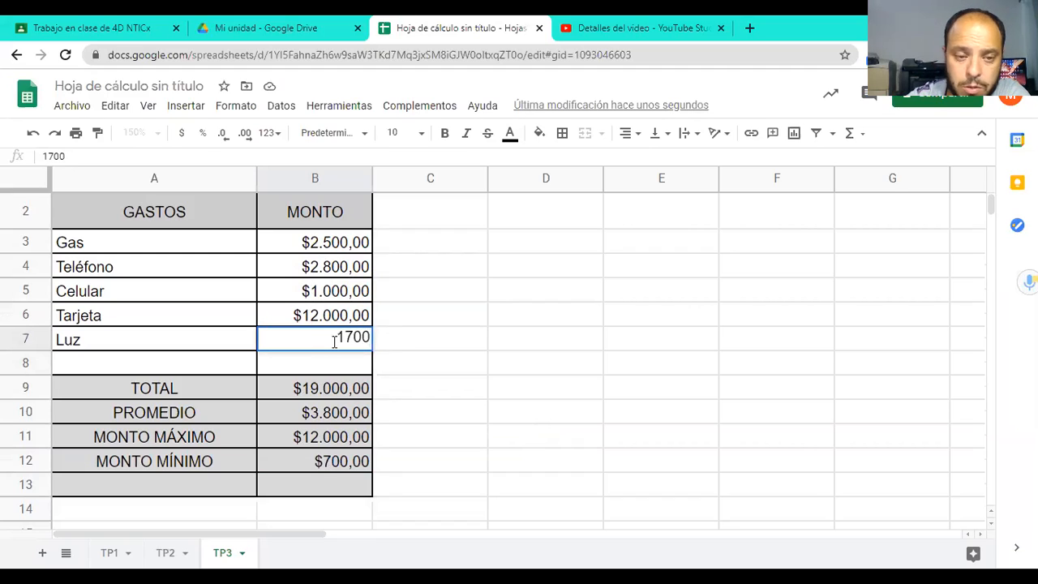
key(Return)
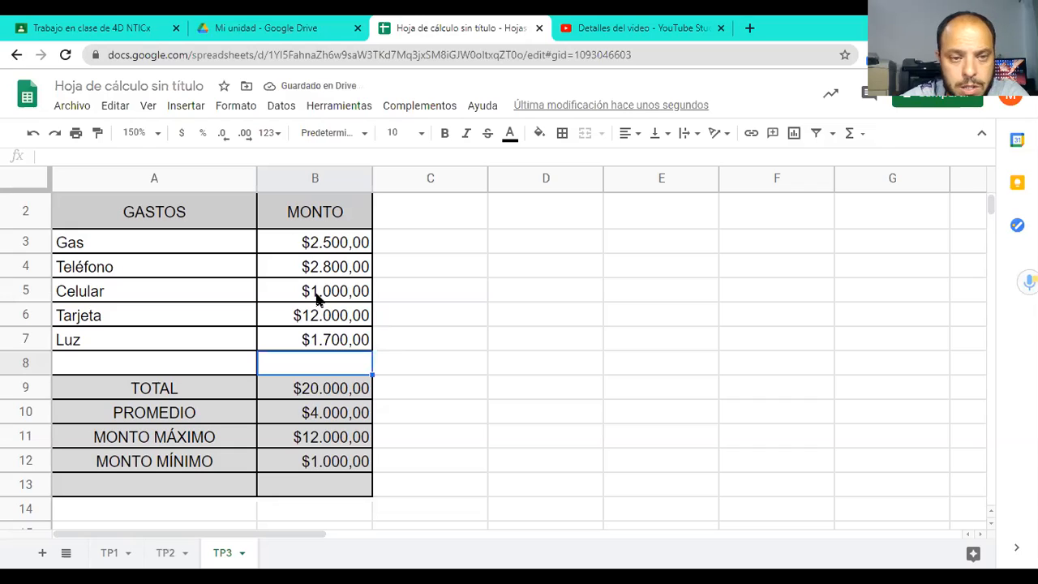
Label cell A13, below MONTO MÍNIMO, as CANT GASTOS MENORES A 500$
click(180, 486)
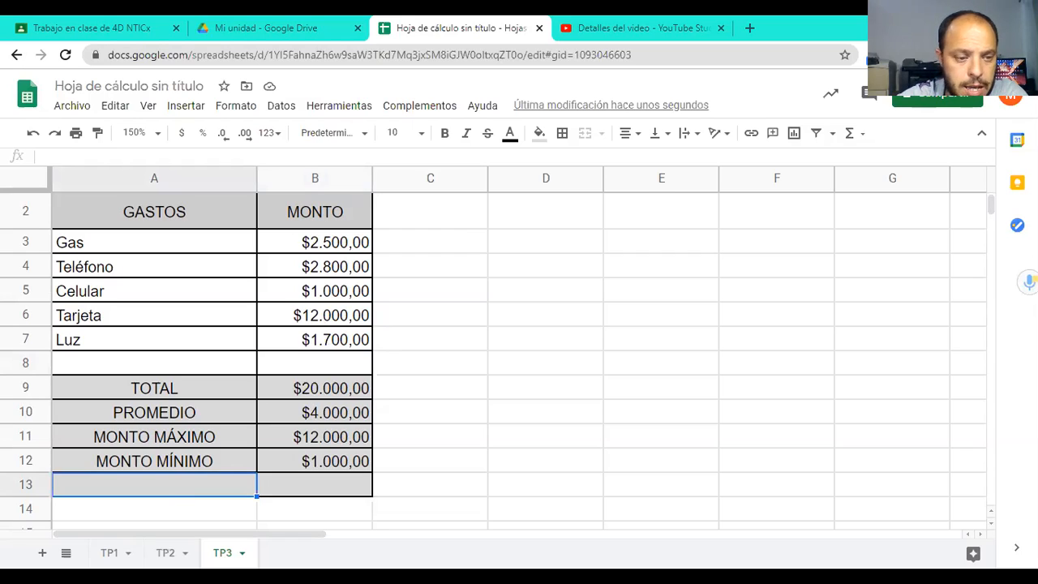
text(CANT)
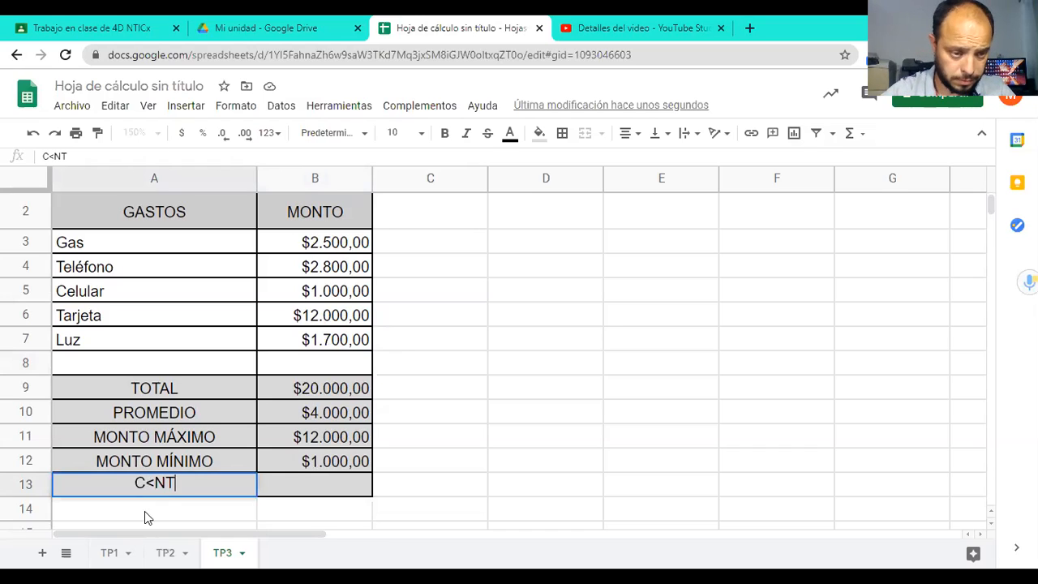
key(BackSpace)
text(A)
key(Right)
key(Right)
text(GASTOS MENORES)
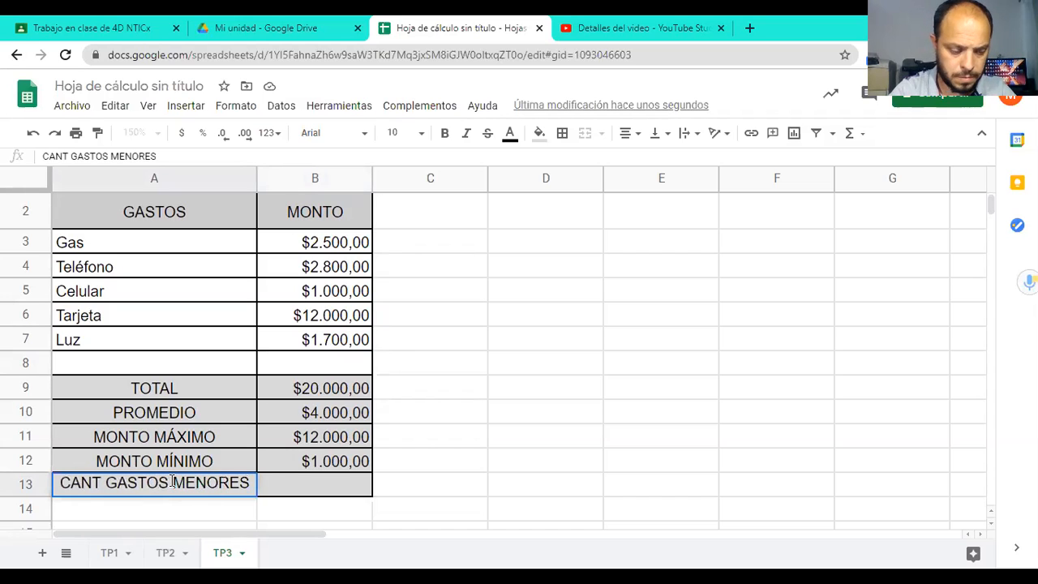
text( A 500$)
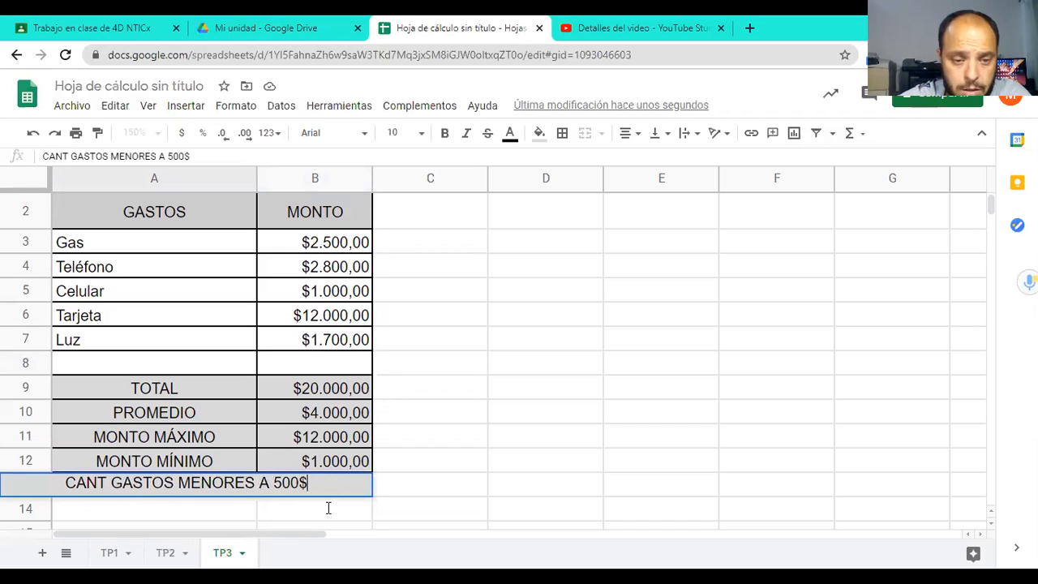
key(Tab)
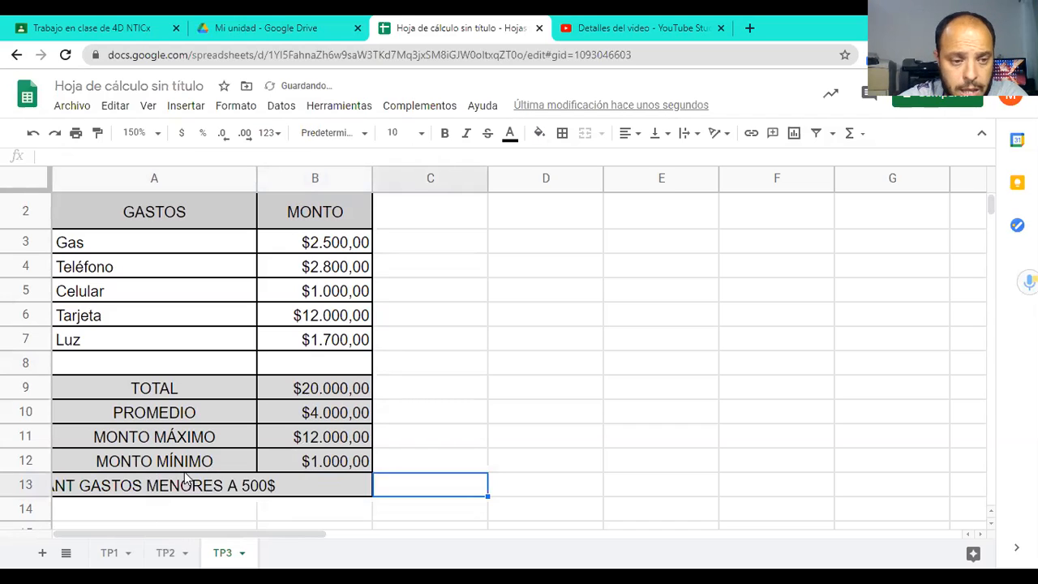
Wrap the text of the label in A13 so that it fits within the column
click(185, 482)
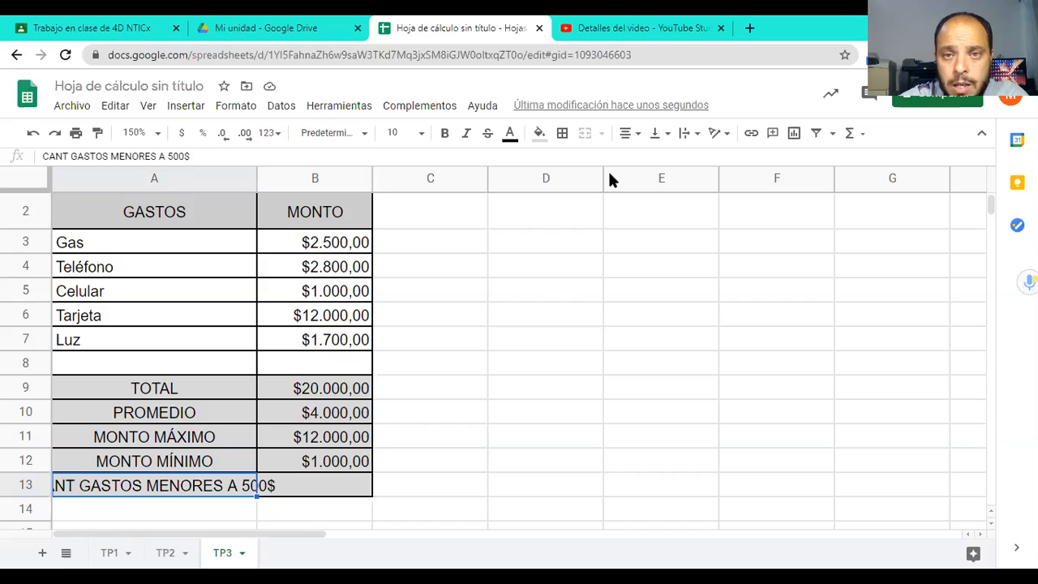
click(687, 134)
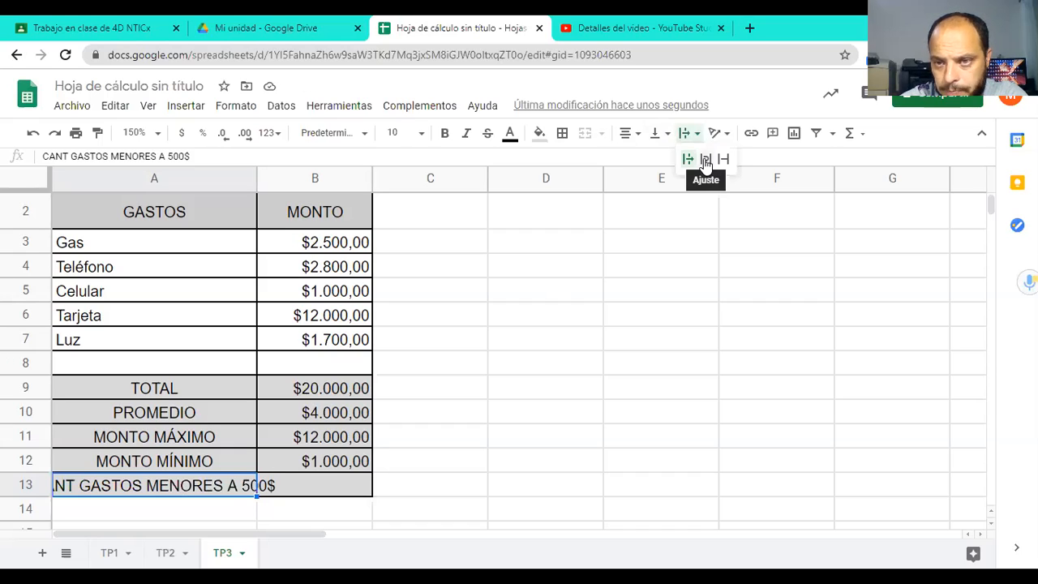
click(706, 160)
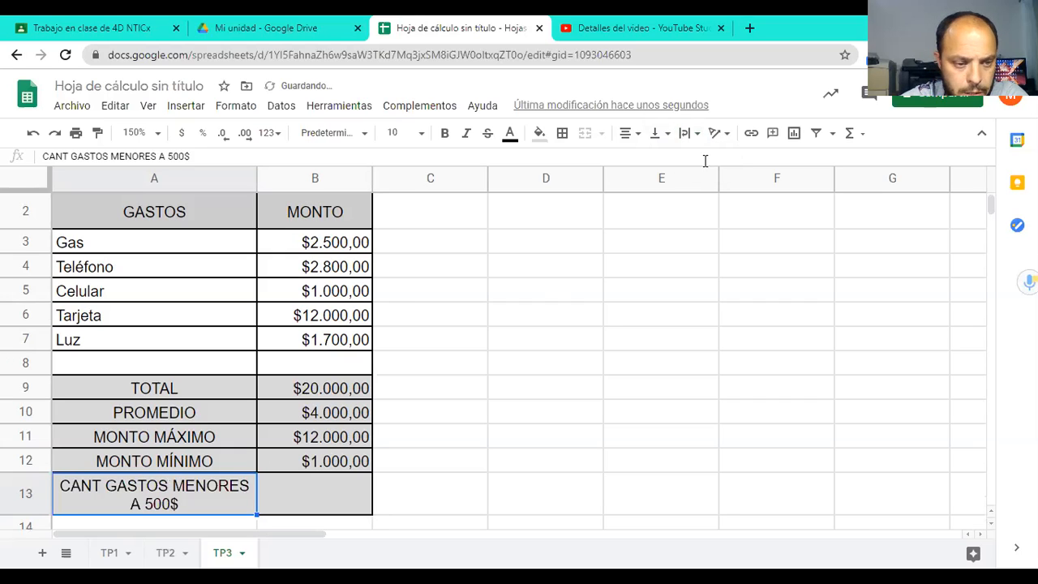
Begin a CONTAR.SI formula in B13 with the range B3:B8 and the criterion "<500"
click(279, 491)
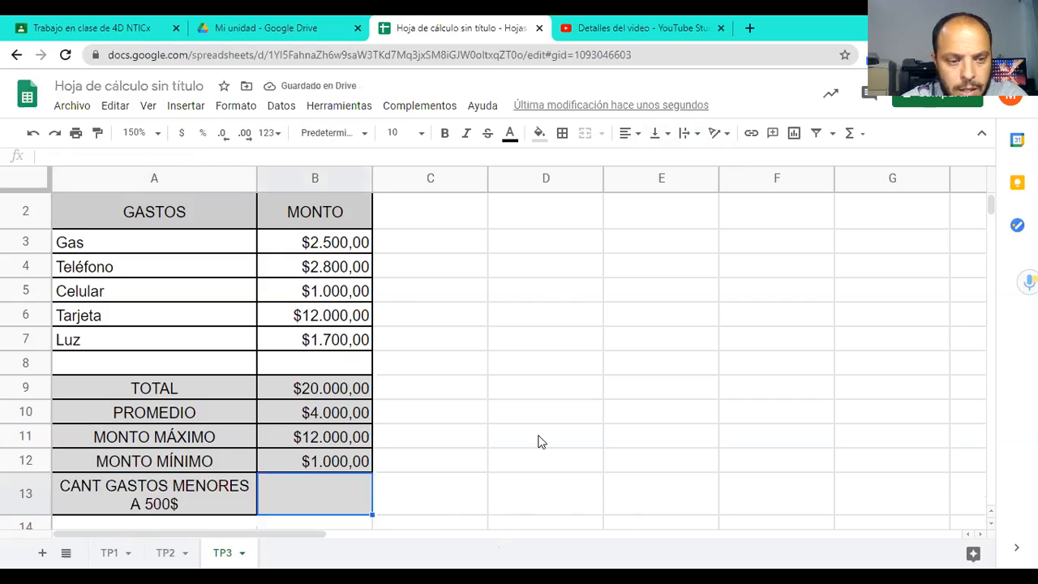
scroll(541, 437, down, 1)
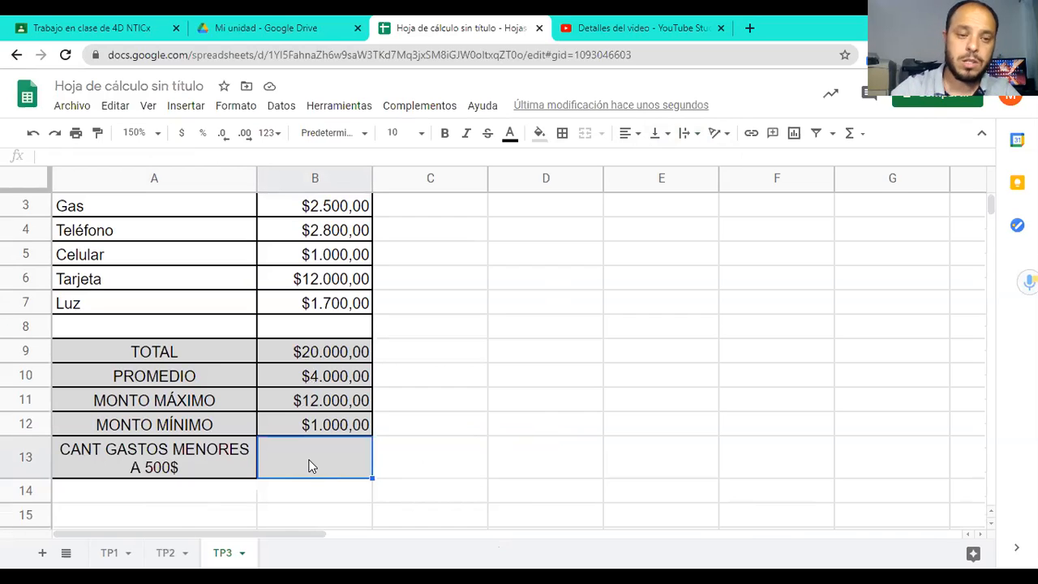
text(=)
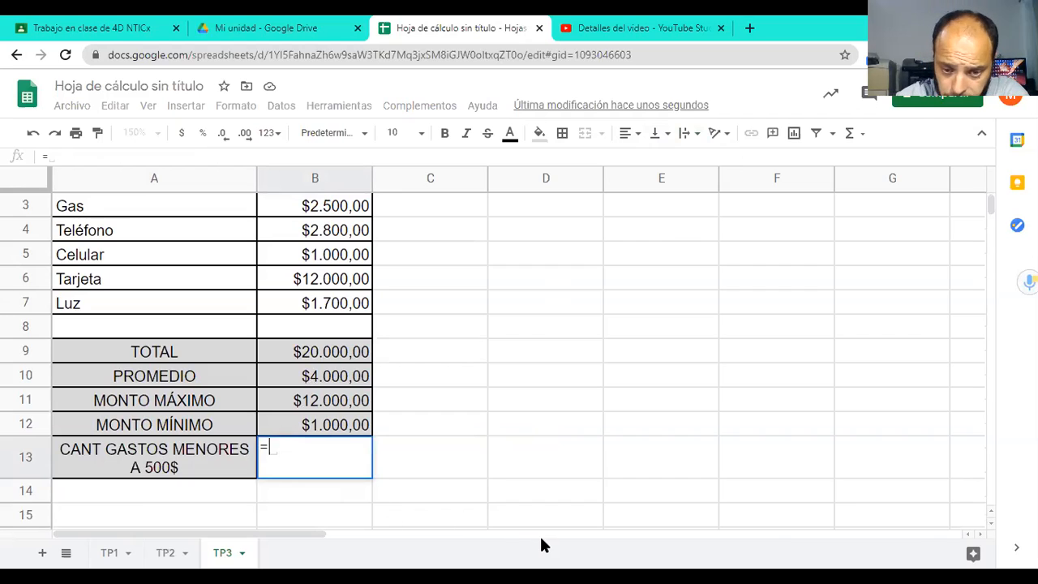
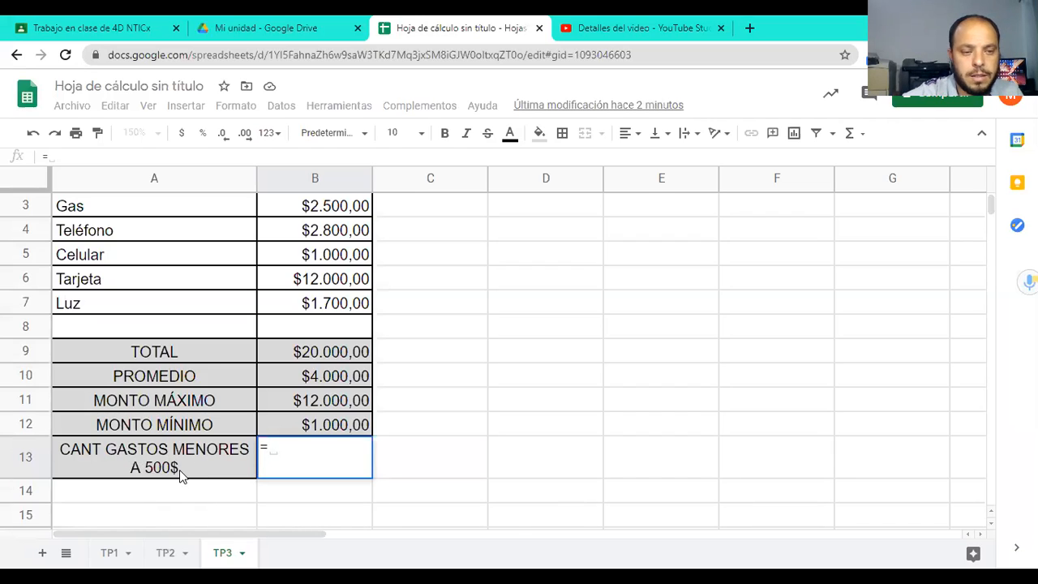
text(CO)
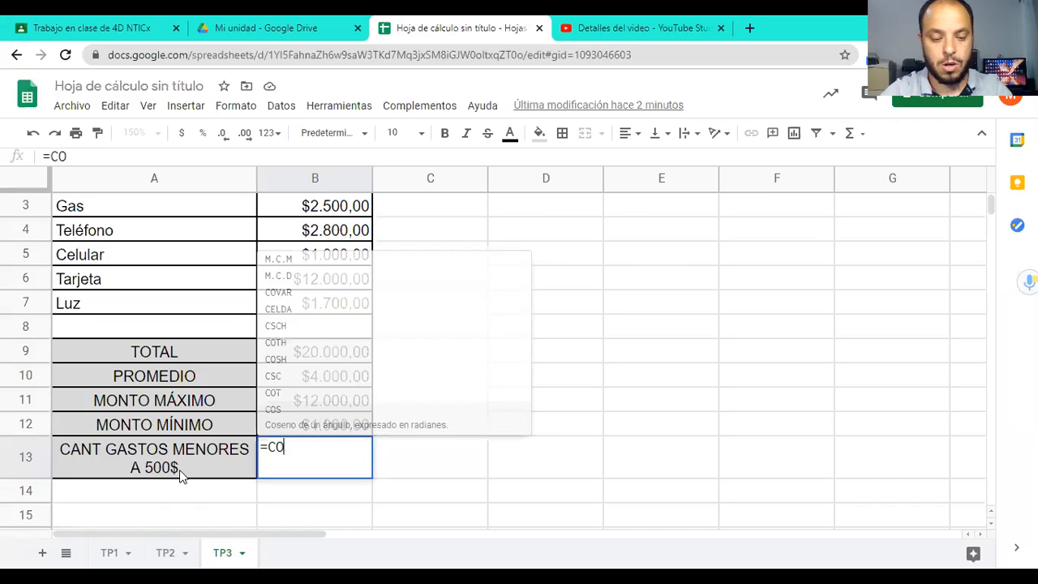
text(NTAR)
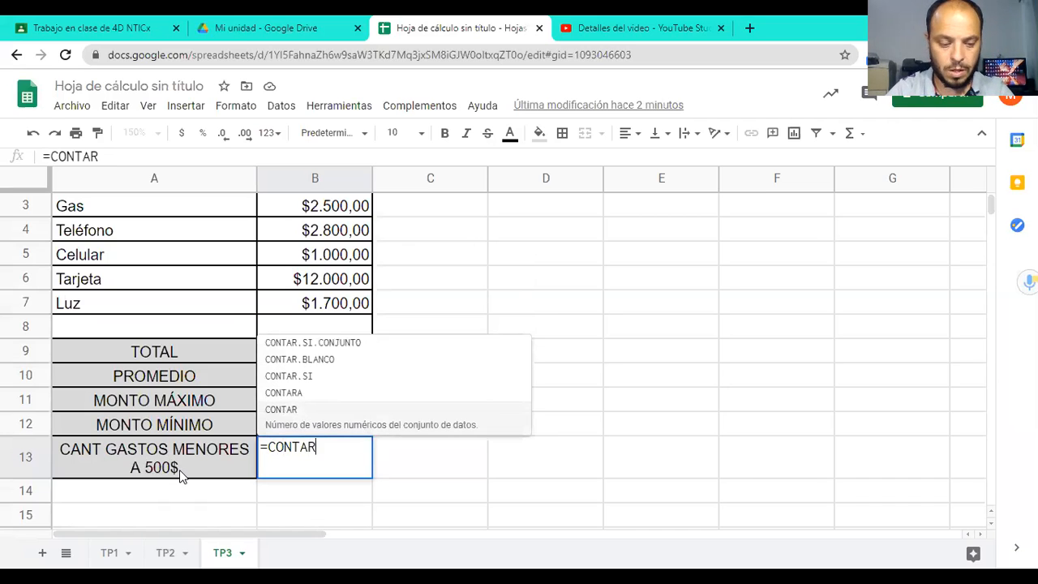
text(.SI()
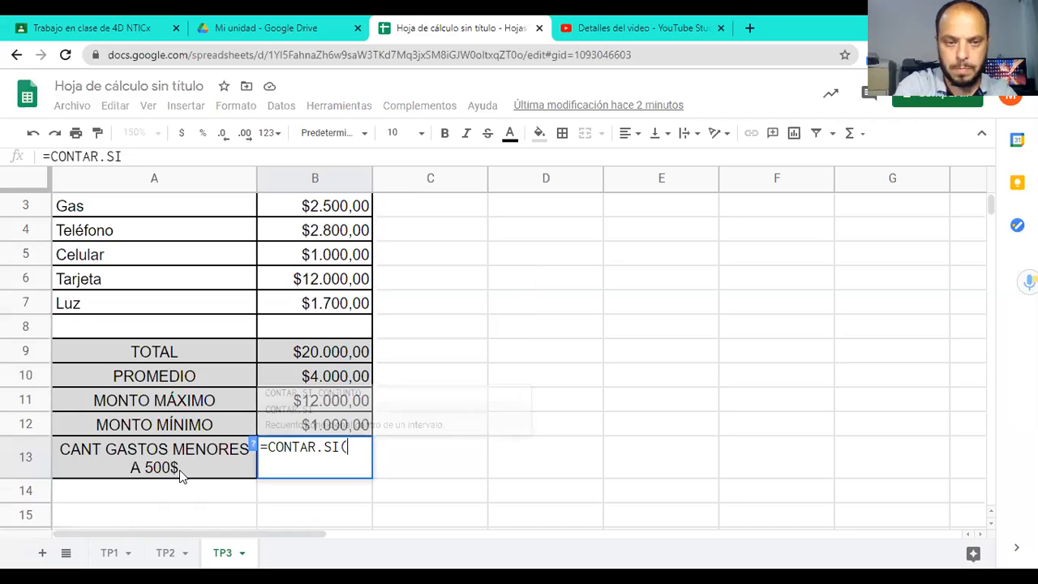
scroll(501, 358, up, 1)
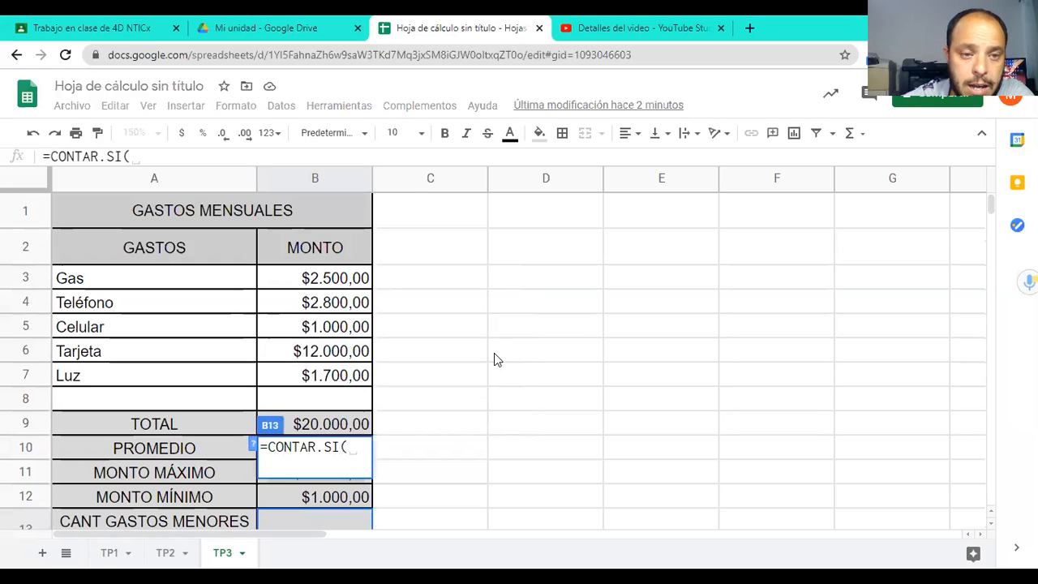
drag(294, 278, 291, 406)
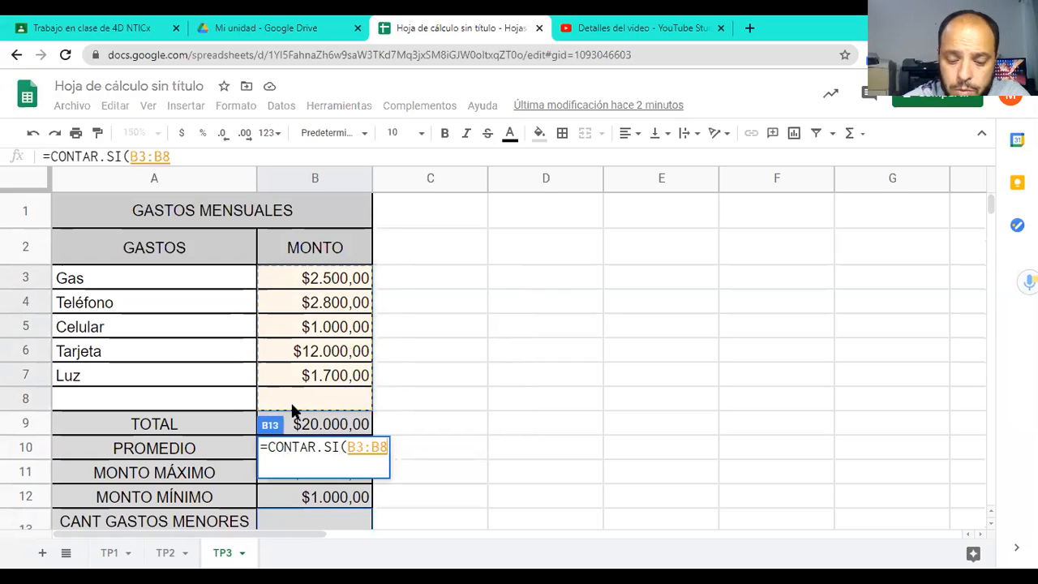
text(,)
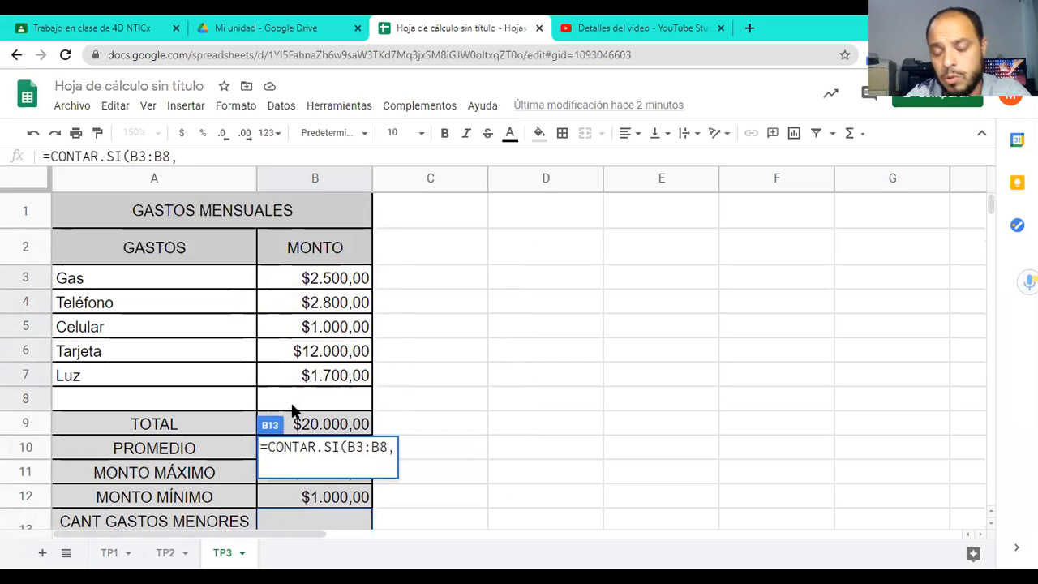
text(")
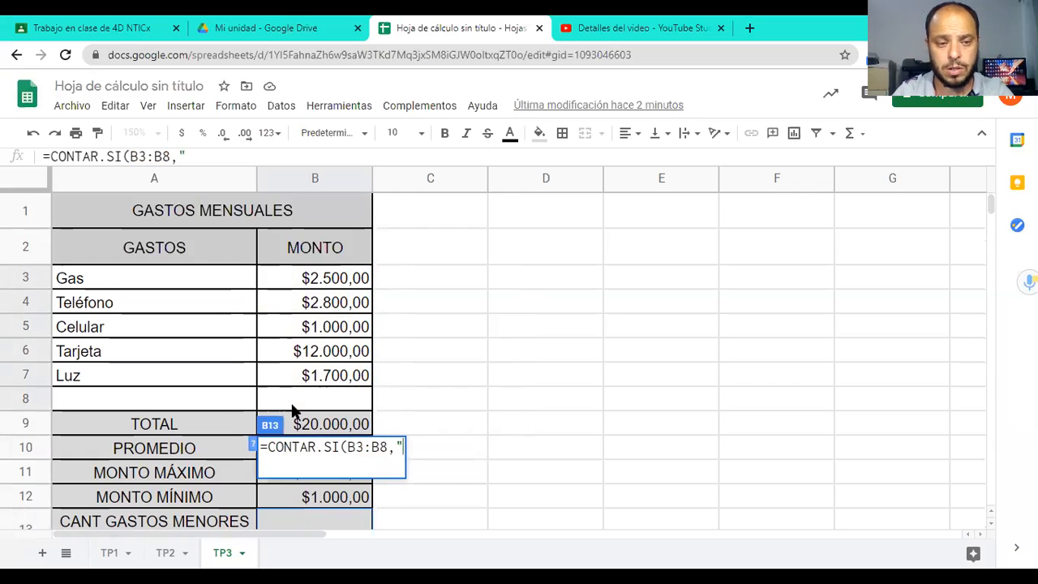
text(<)
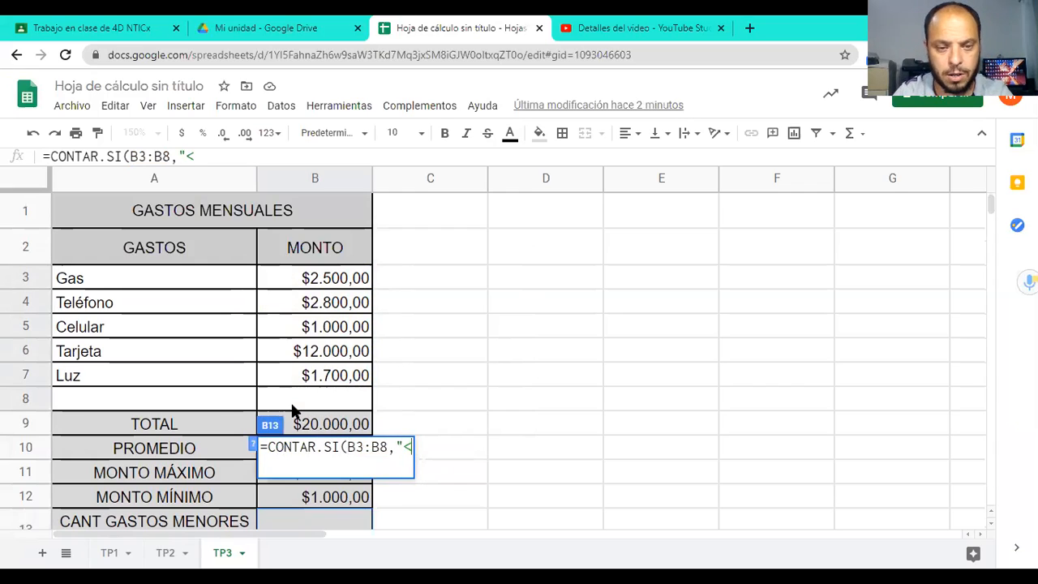
text(500)
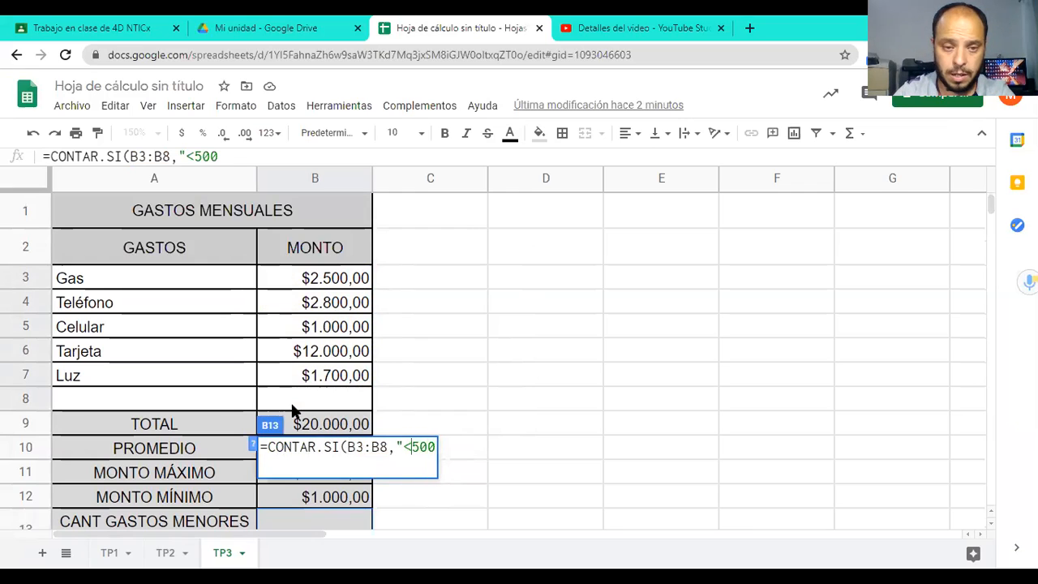
Try the comparison operators >, >=, = and <> in the B13 criterion, and restore the < operator
key(BackSpace)
text(>)
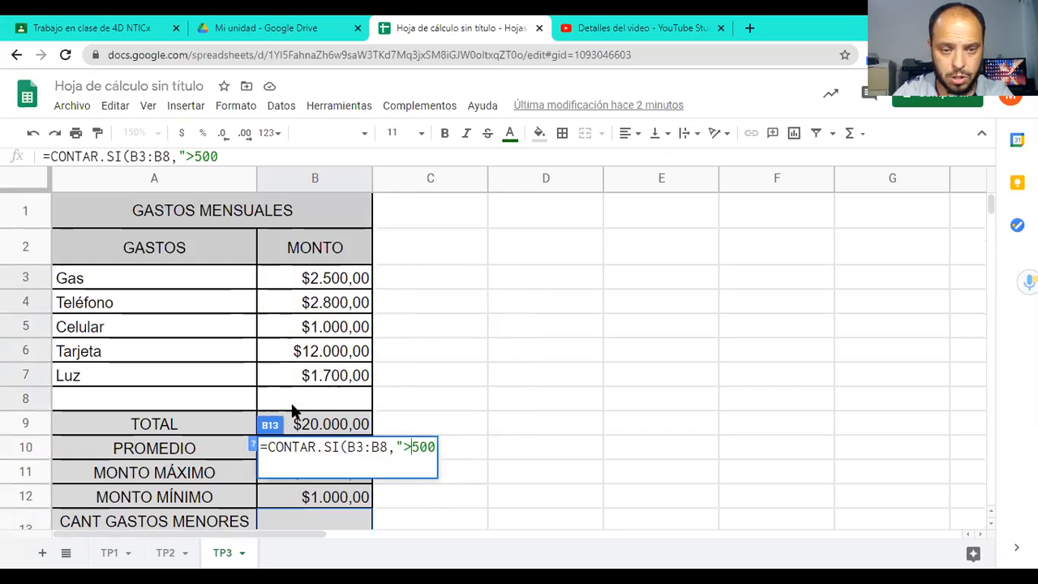
text(=)
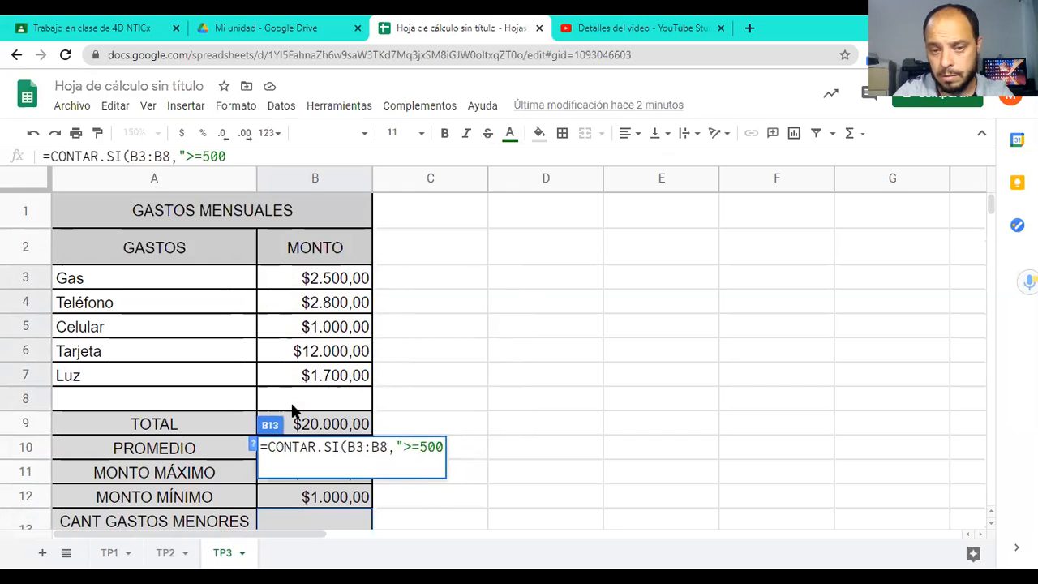
key(BackSpace)
key(BackSpace)
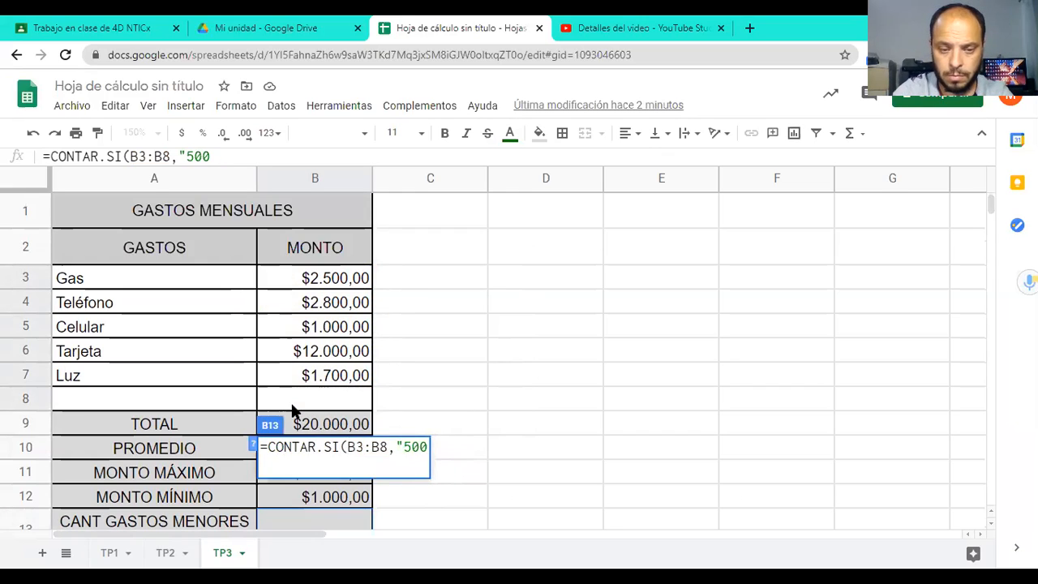
text(=)
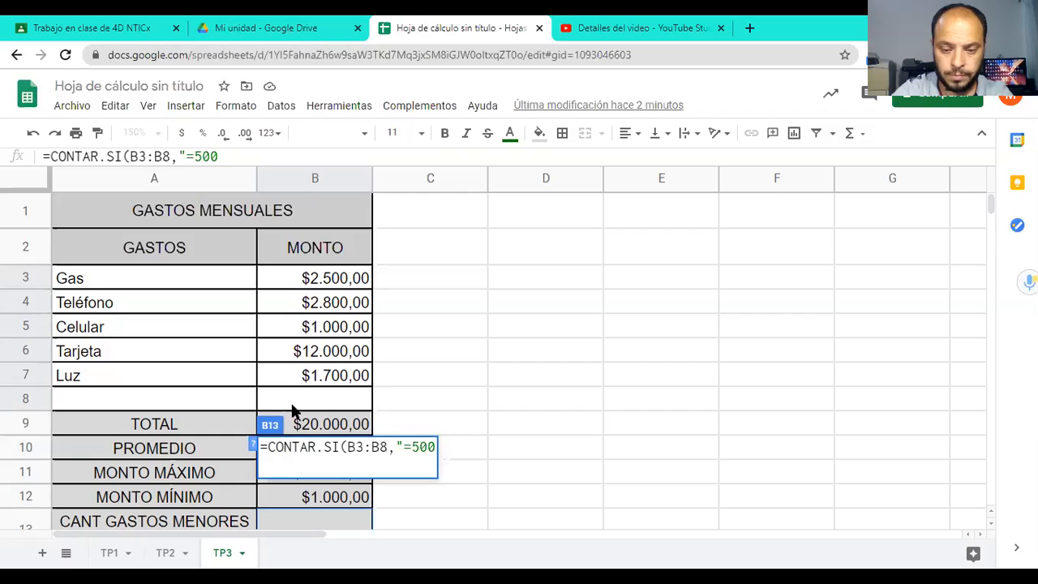
key(BackSpace)
text(>)
key(BackSpace)
text(<>)
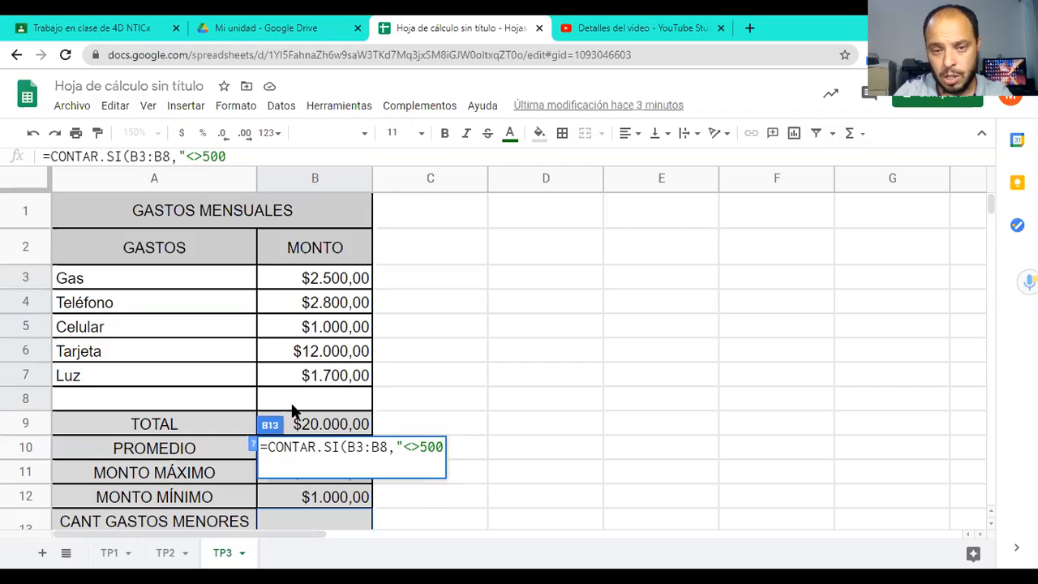
key(BackSpace)
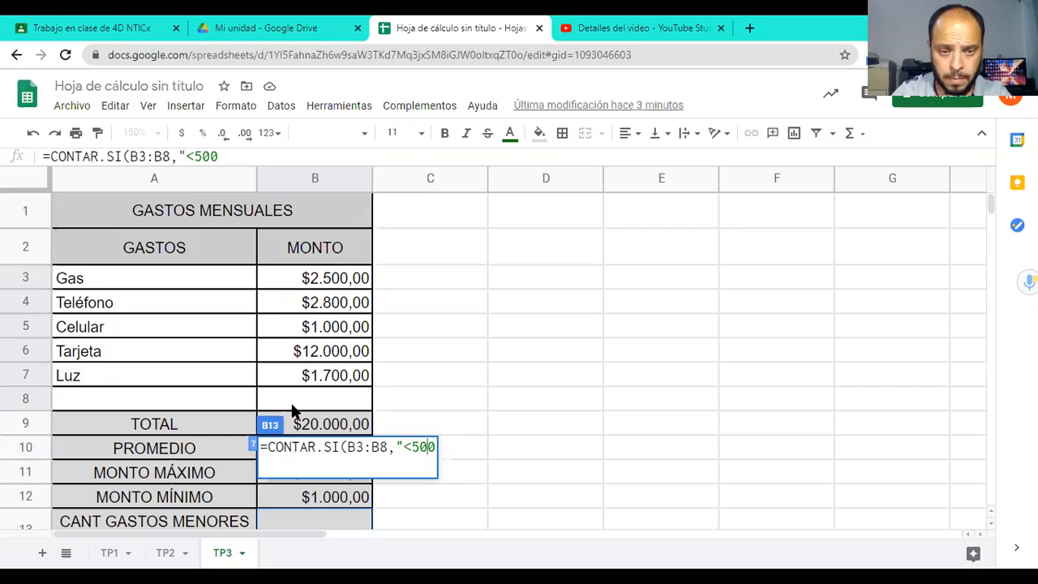
Complete the B13 formula and replace its comma separator with a semicolon, giving =CONTAR.SI(B3:B8;"<500")
text("))
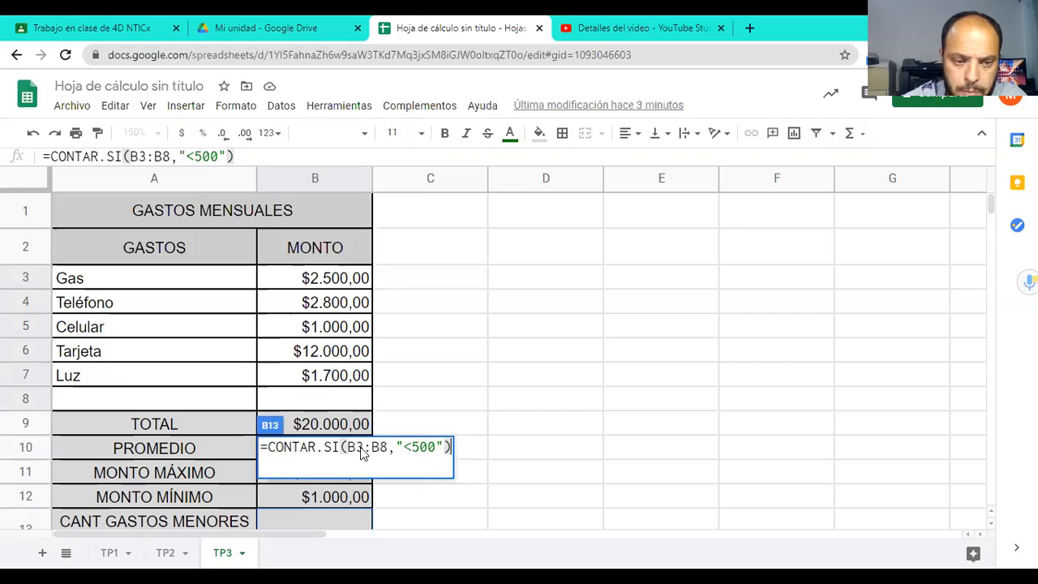
key(Return)
click(313, 449)
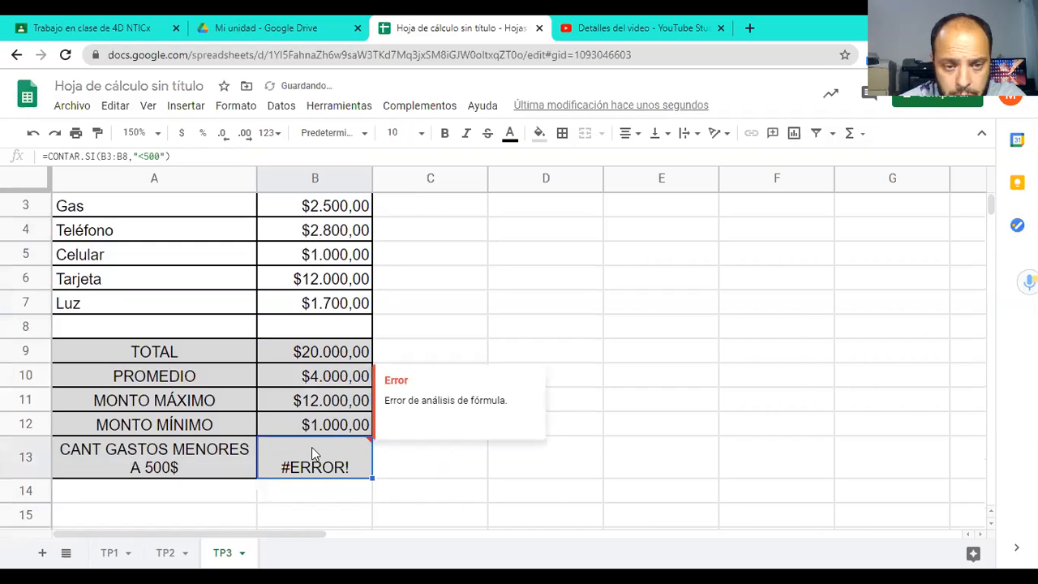
double_click(313, 449)
click(397, 451)
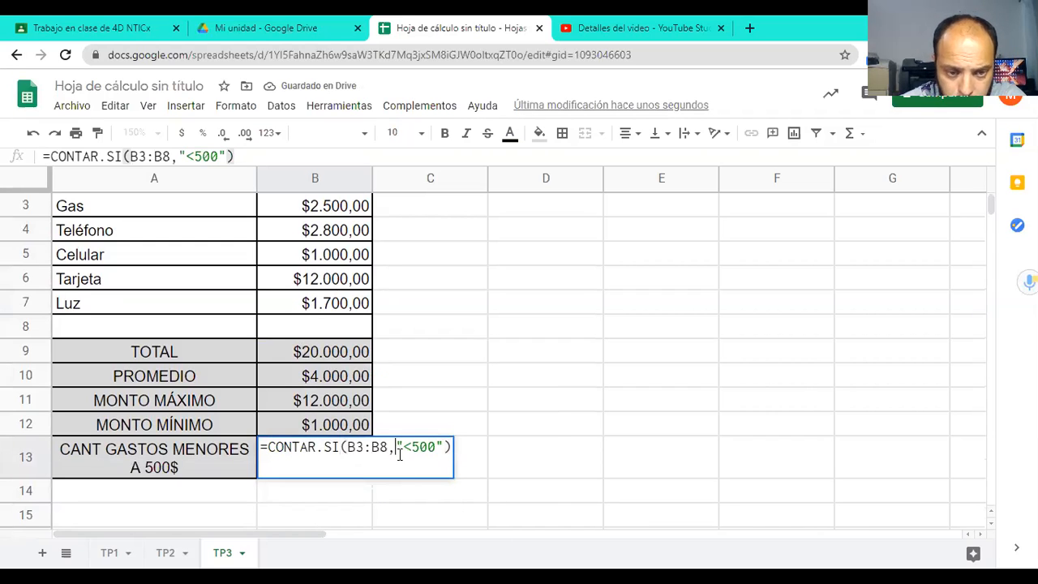
key(BackSpace)
text(;)
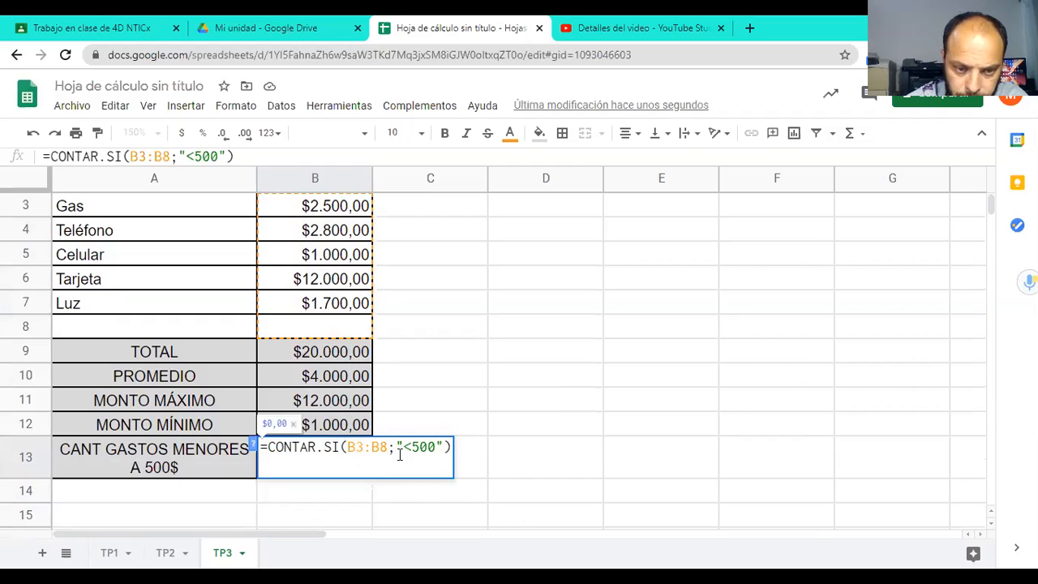
key(Return)
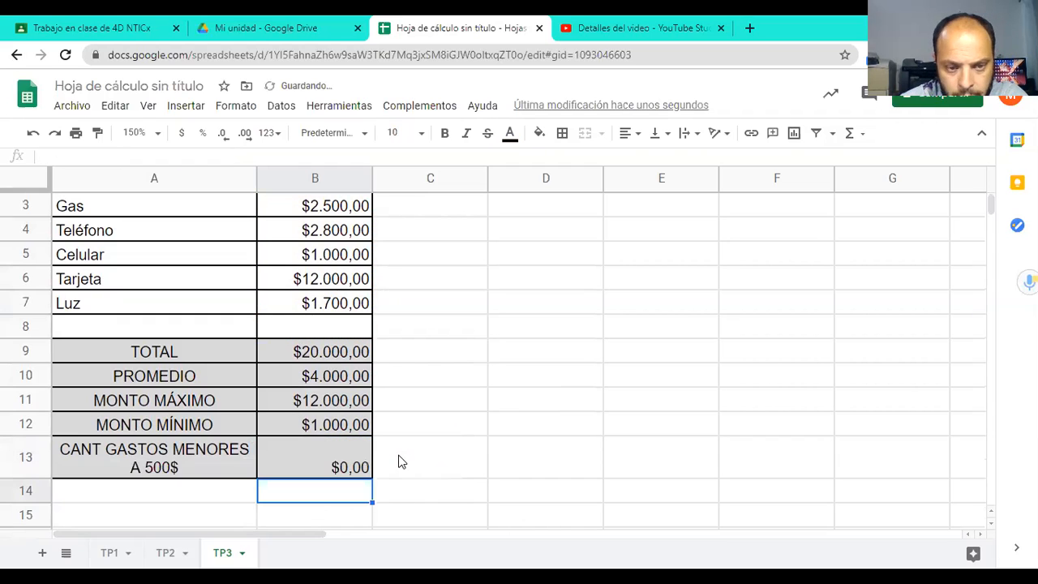
Format the count in B13 as a plain number without decimal places
click(324, 464)
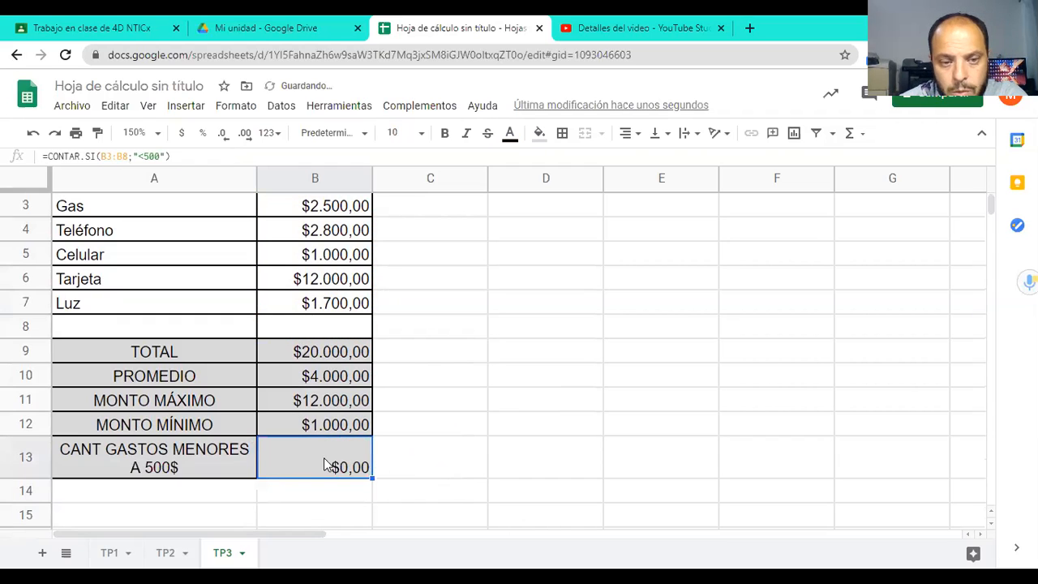
click(176, 138)
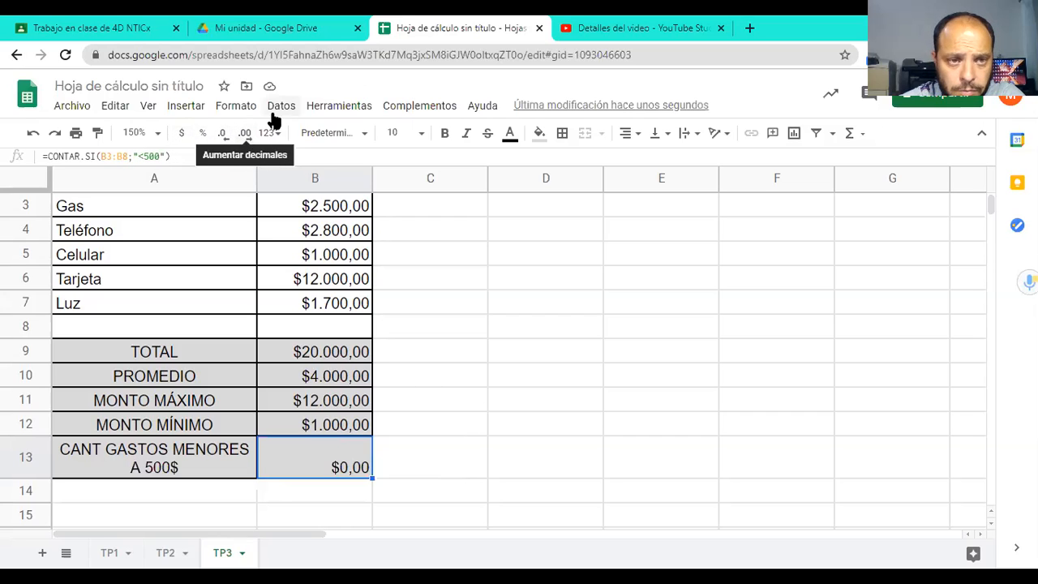
click(237, 107)
mouse_move(255, 169)
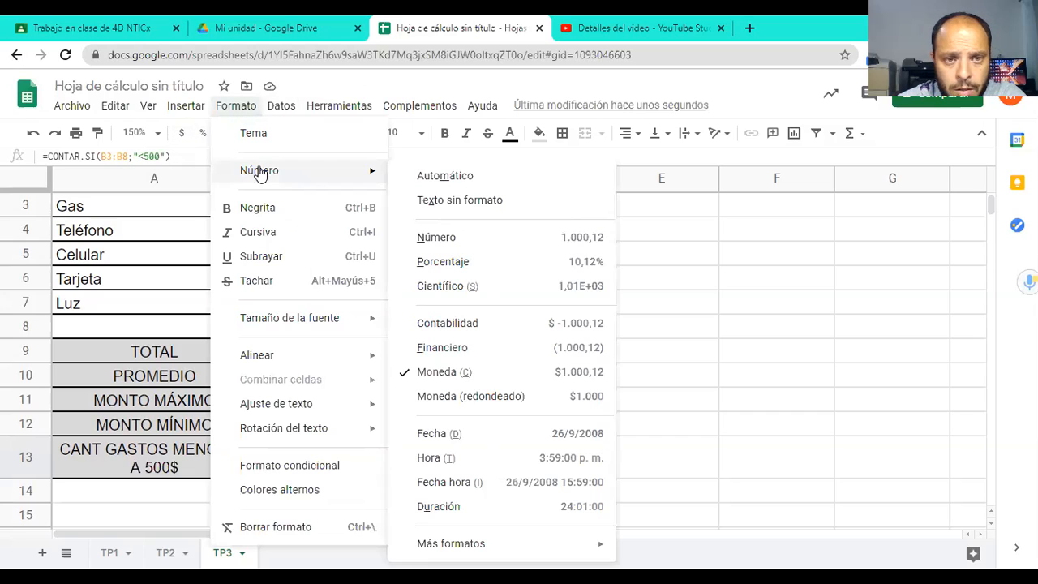
click(430, 239)
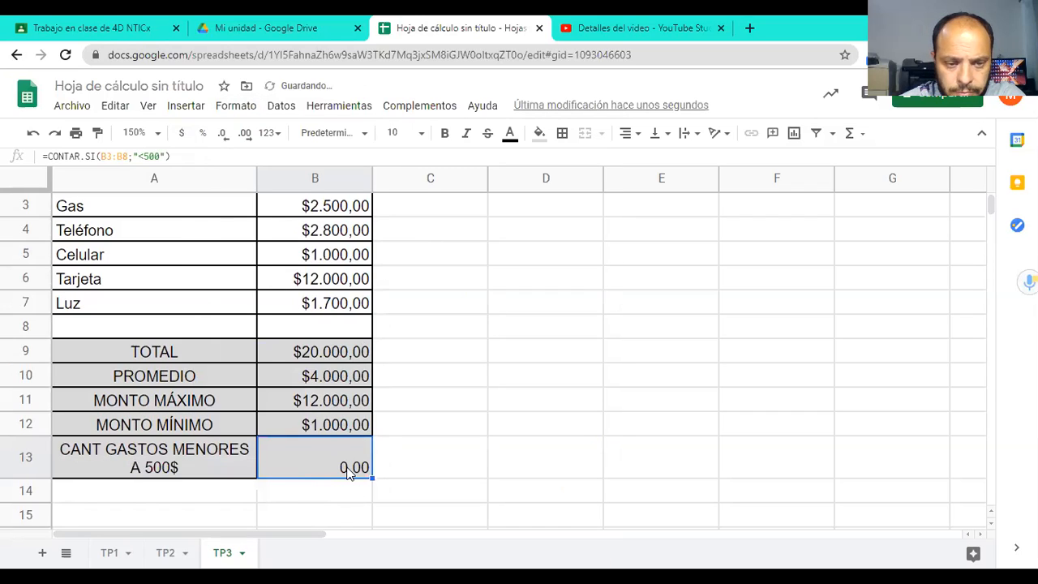
click(226, 134)
click(225, 134)
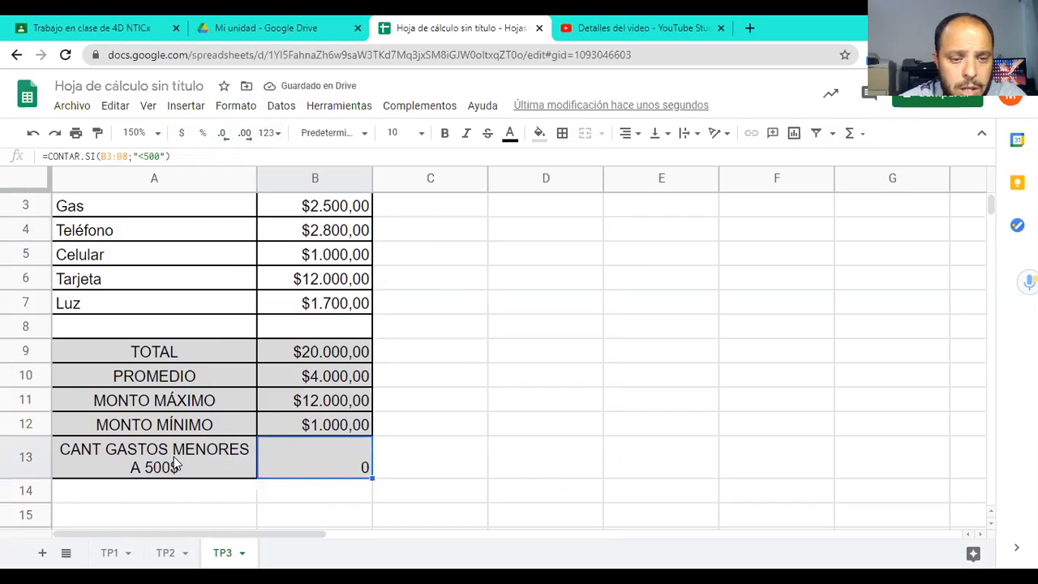
Test the conditional count by setting the Luz amount in B7 to 200
click(330, 304)
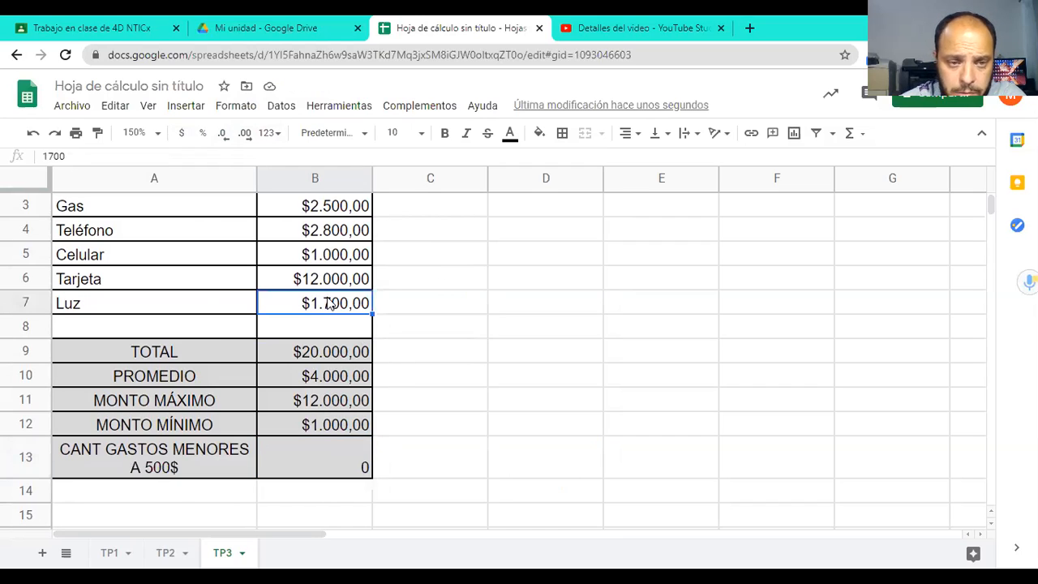
text(200)
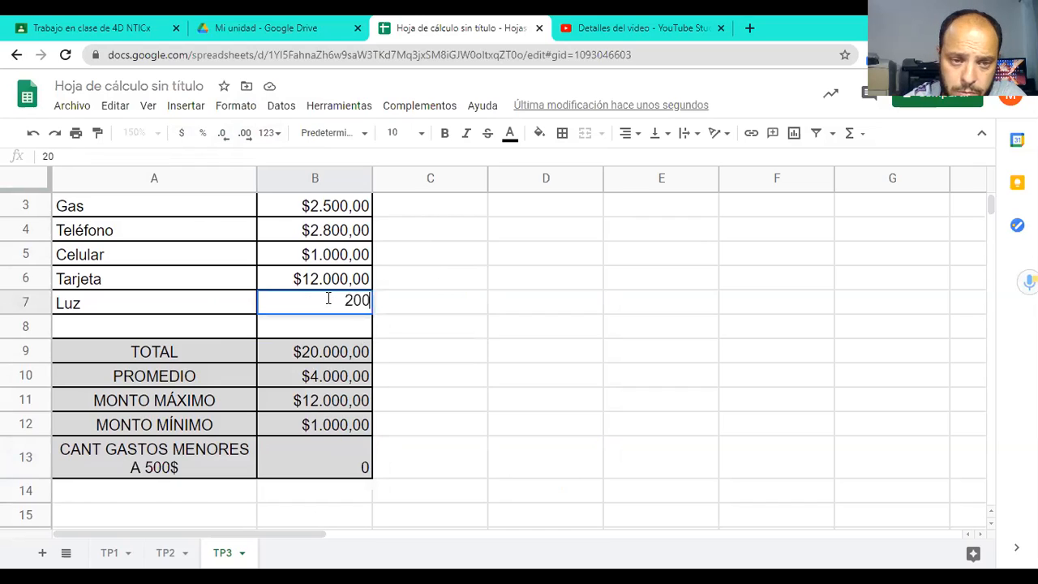
key(Return)
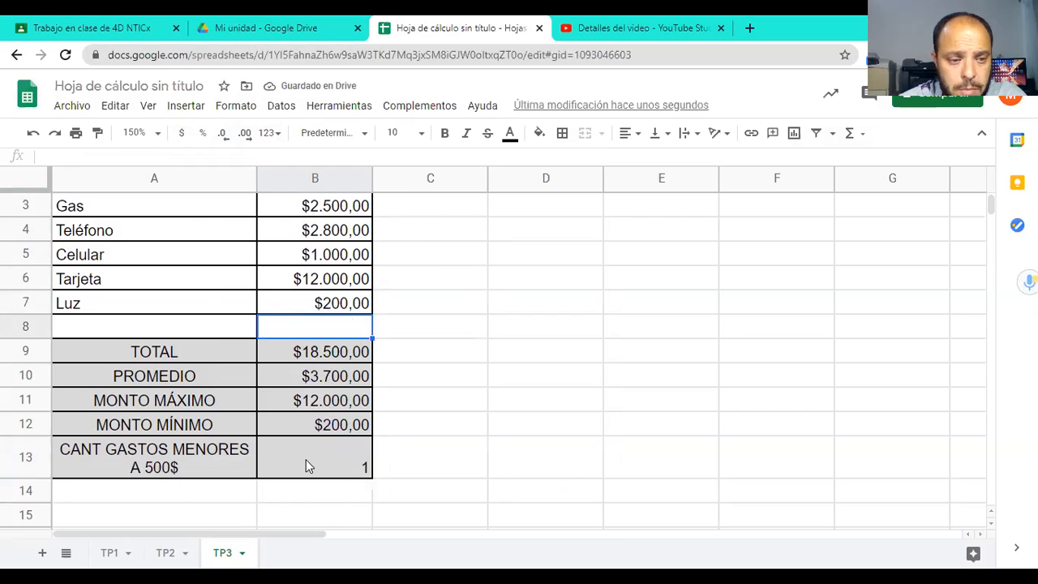
Change the label in A13 to CANT GASTOS MENORES O IGUALES A 2500$
click(148, 469)
double_click(147, 467)
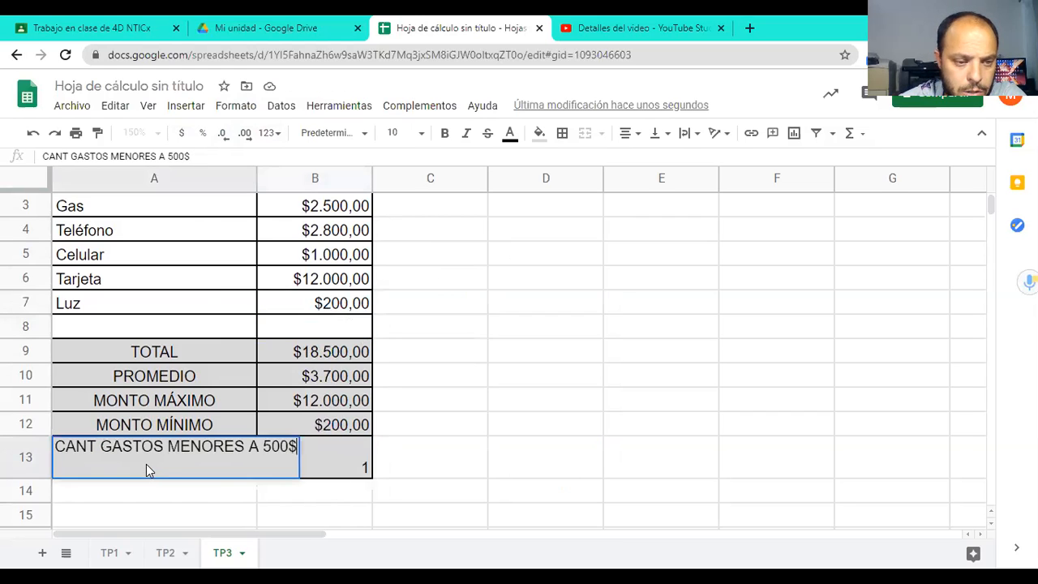
click(248, 446)
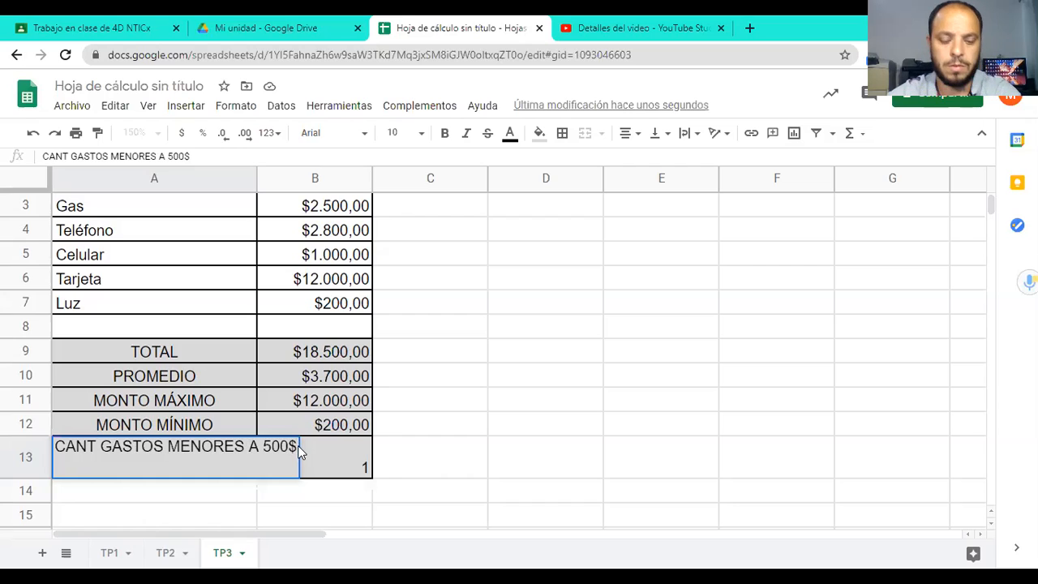
text(O IGULES)
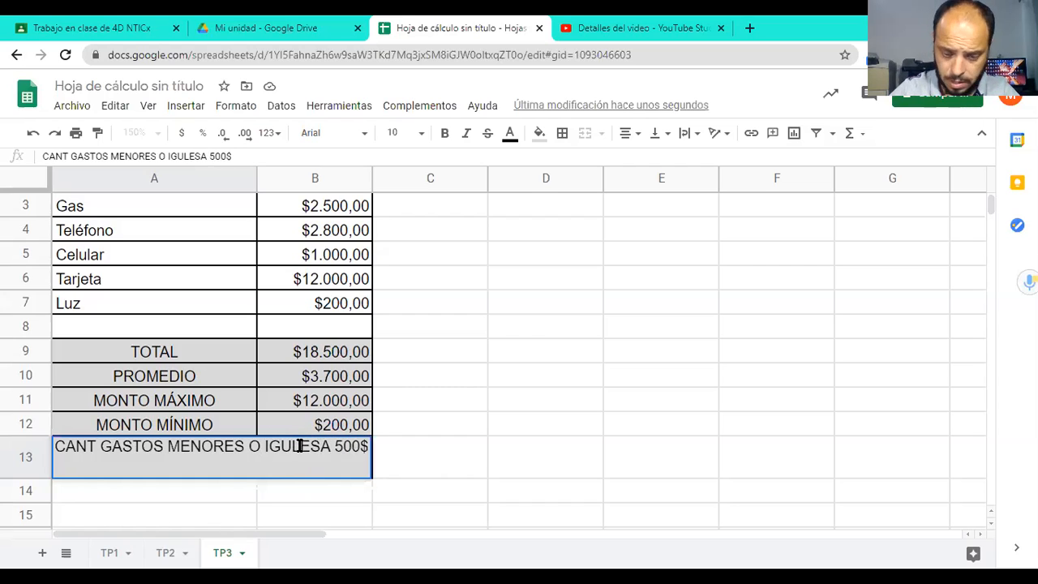
key(Left)
key(Left)
key(Right)
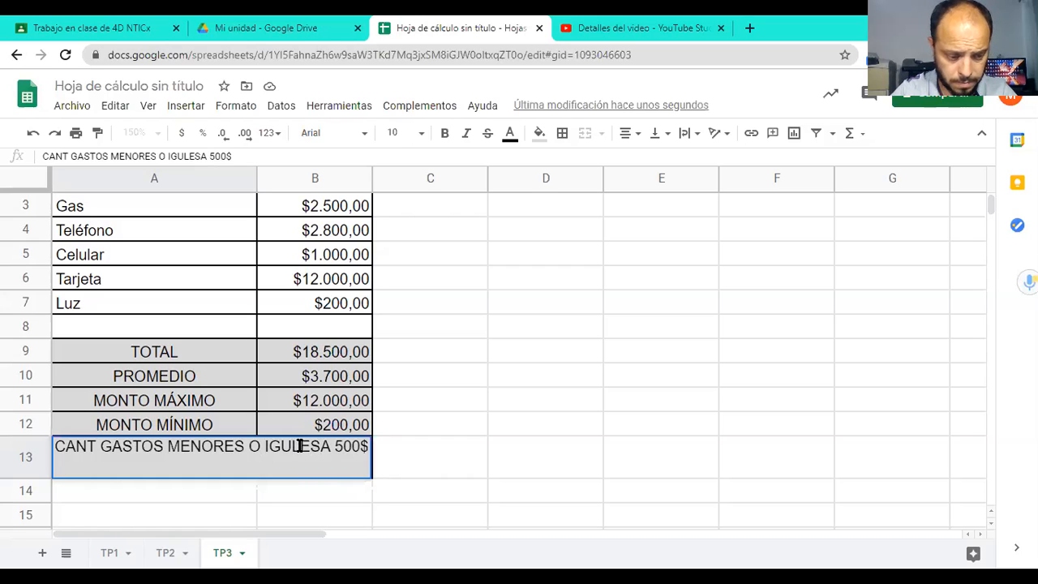
text(A)
key(Right)
key(Right)
key(Right)
key(Left)
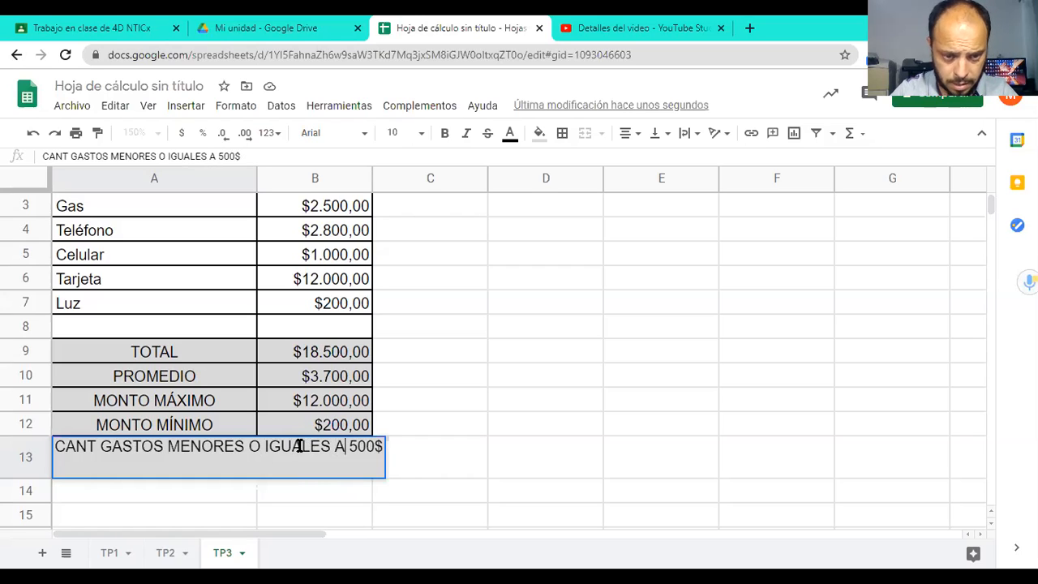
text(2)
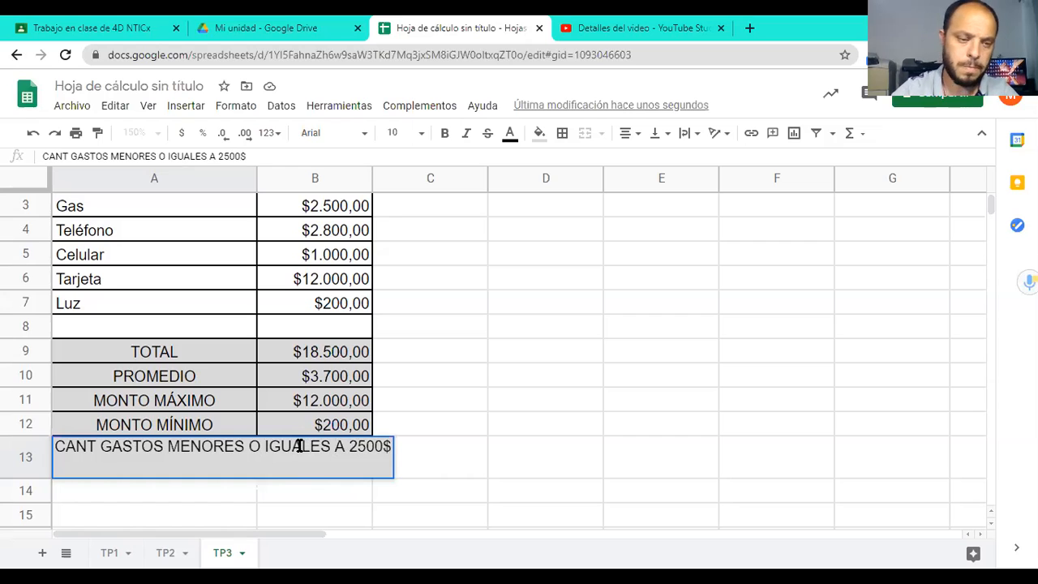
key(Return)
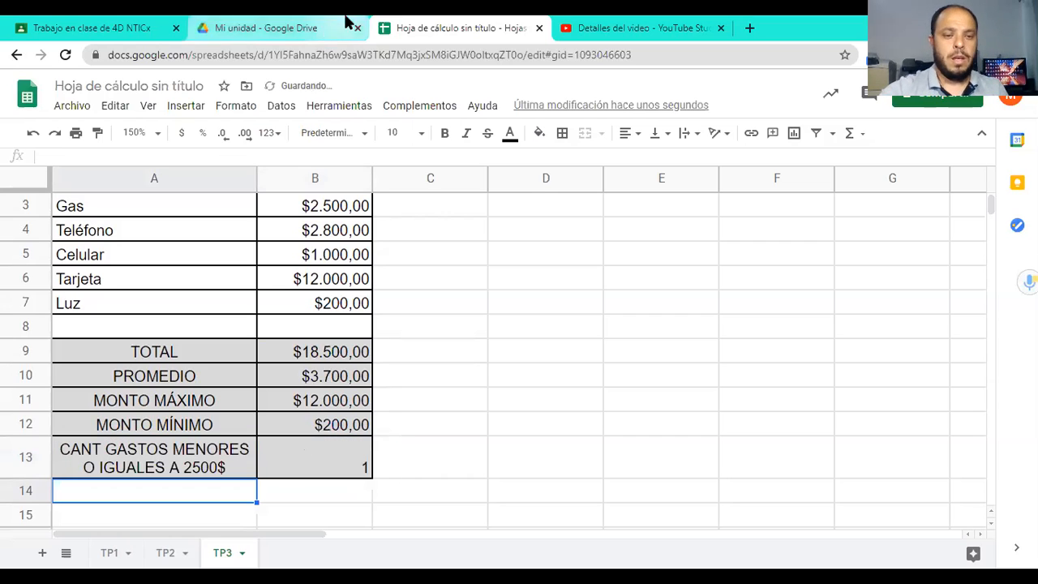
Change the criterion of the B13 count to "<=2500", giving =CONTAR.SI(B3:B8;"<=2500")
click(309, 467)
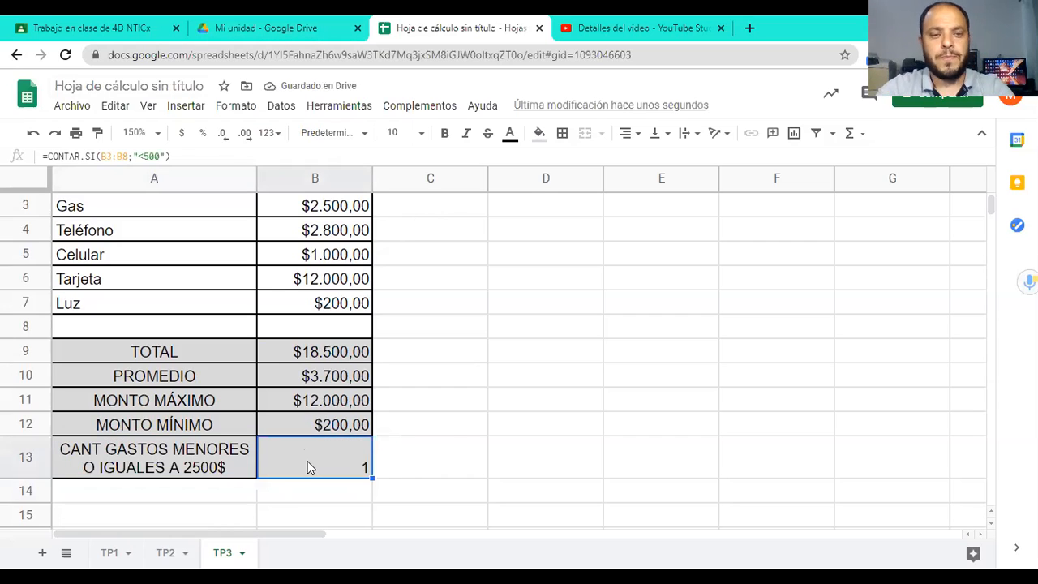
double_click(309, 467)
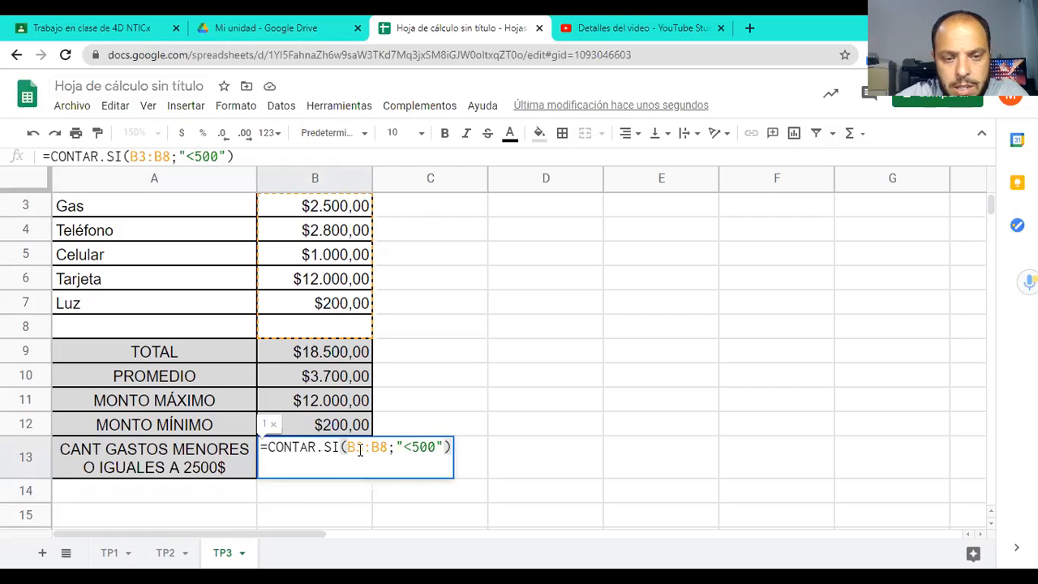
click(410, 446)
text(=2)
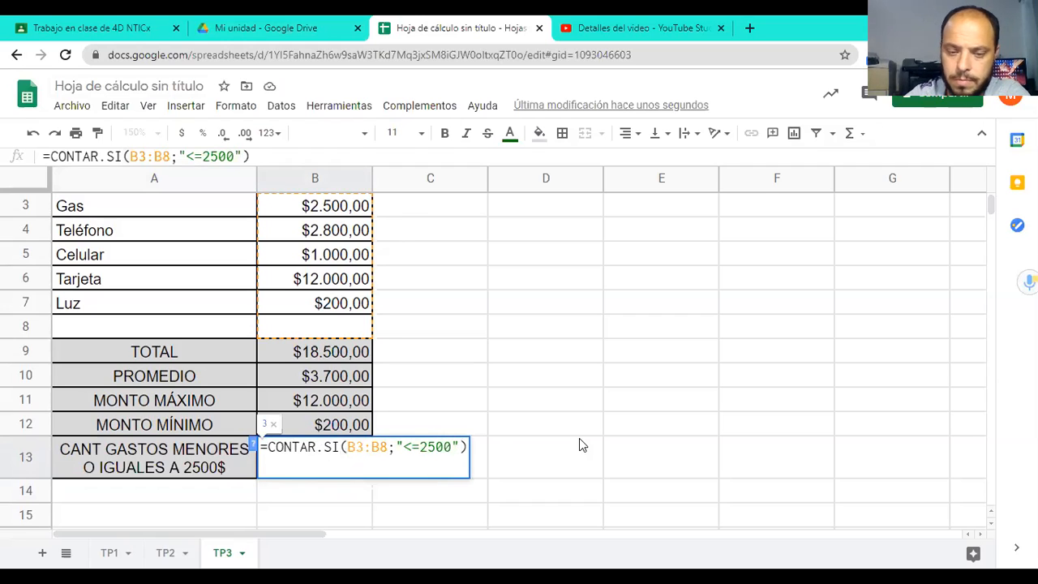
key(Return)
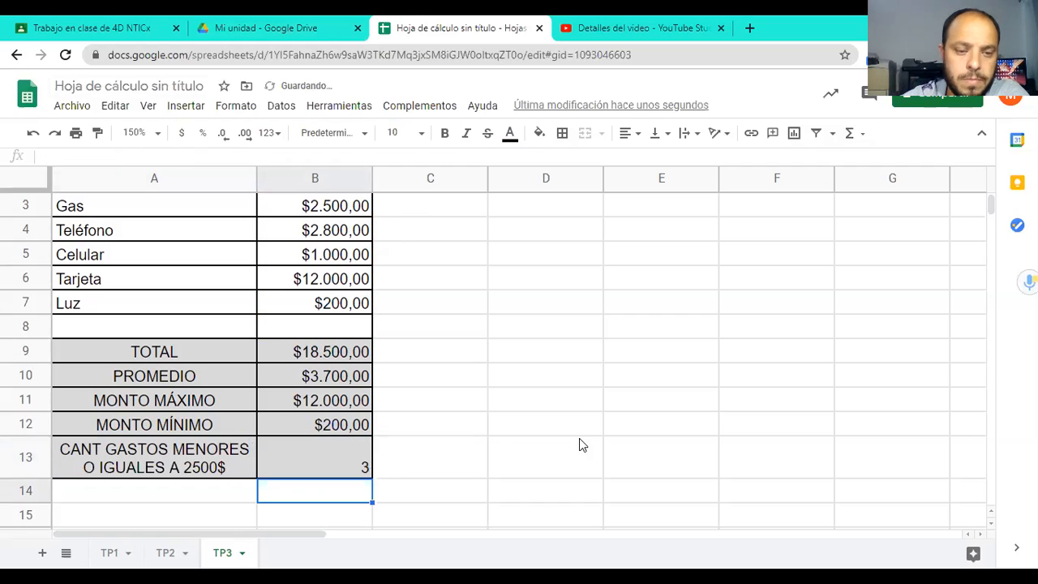
Test the new count criterion by setting the Luz amount in B7 to 4.000
click(334, 459)
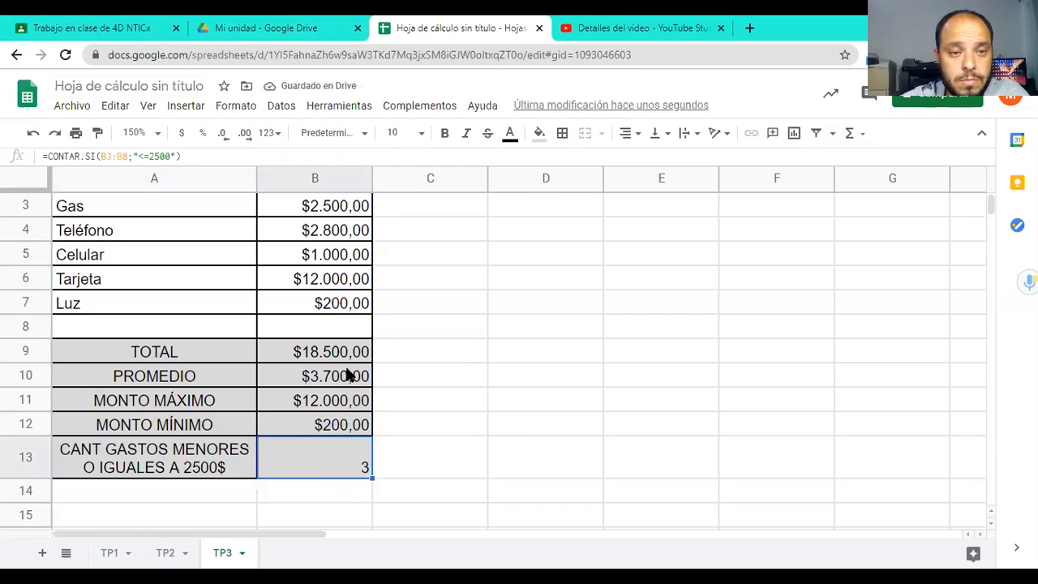
scroll(348, 375, up, 2)
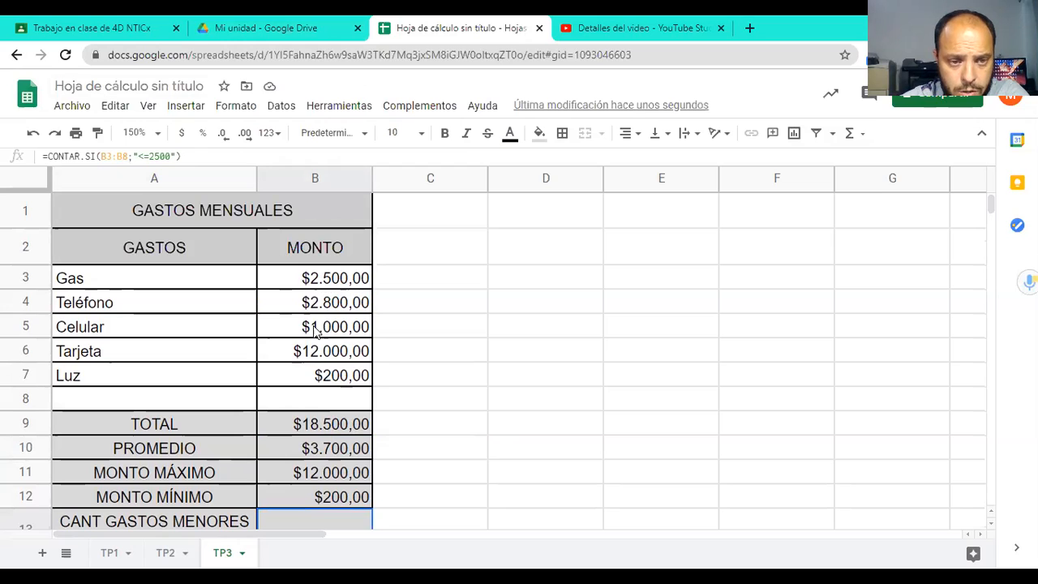
scroll(324, 458, down, 3)
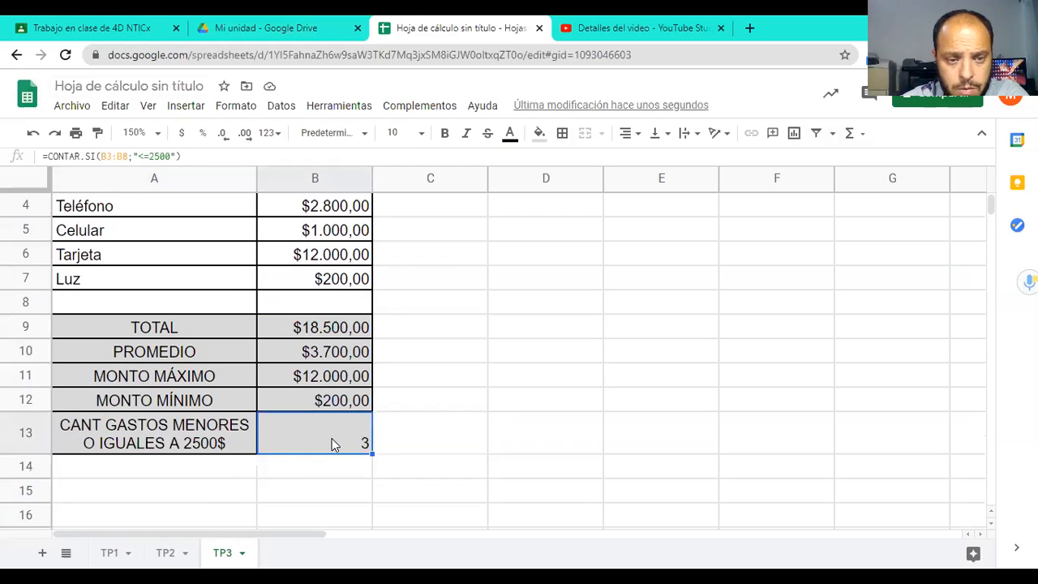
scroll(290, 422, up, 3)
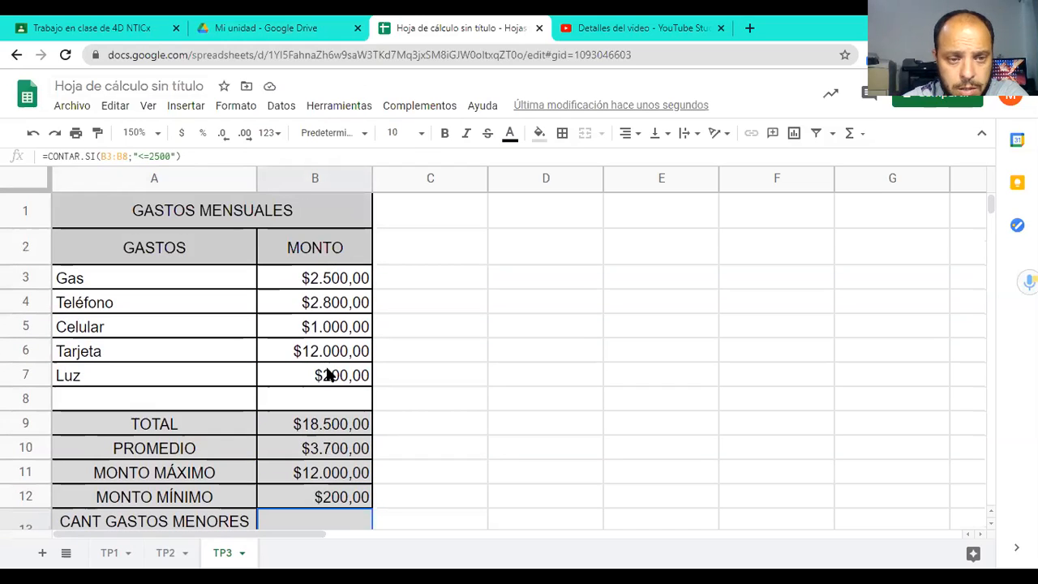
click(329, 381)
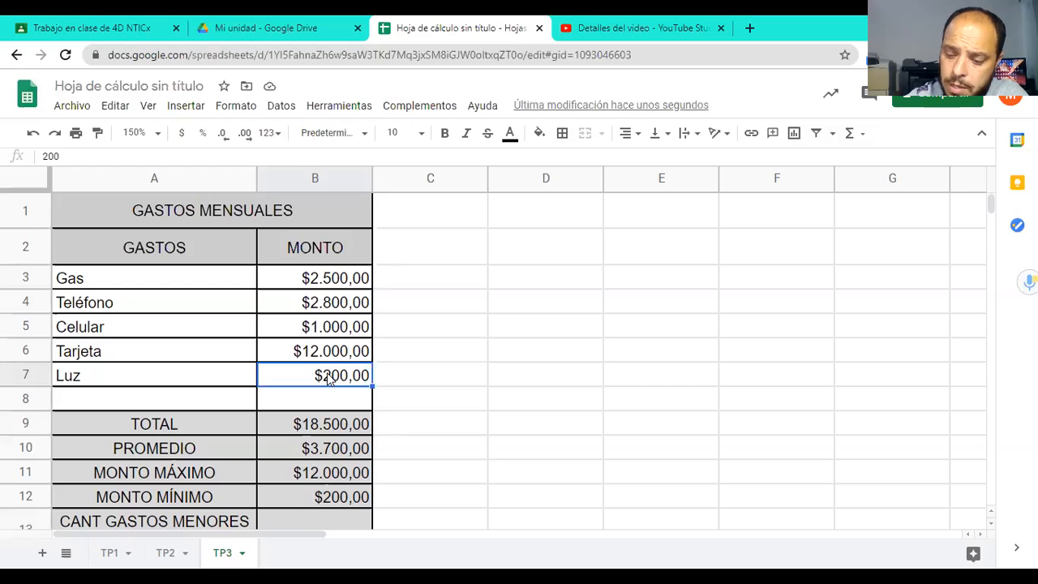
text(4.00)
text(0)
key(Return)
scroll(333, 440, down, 1)
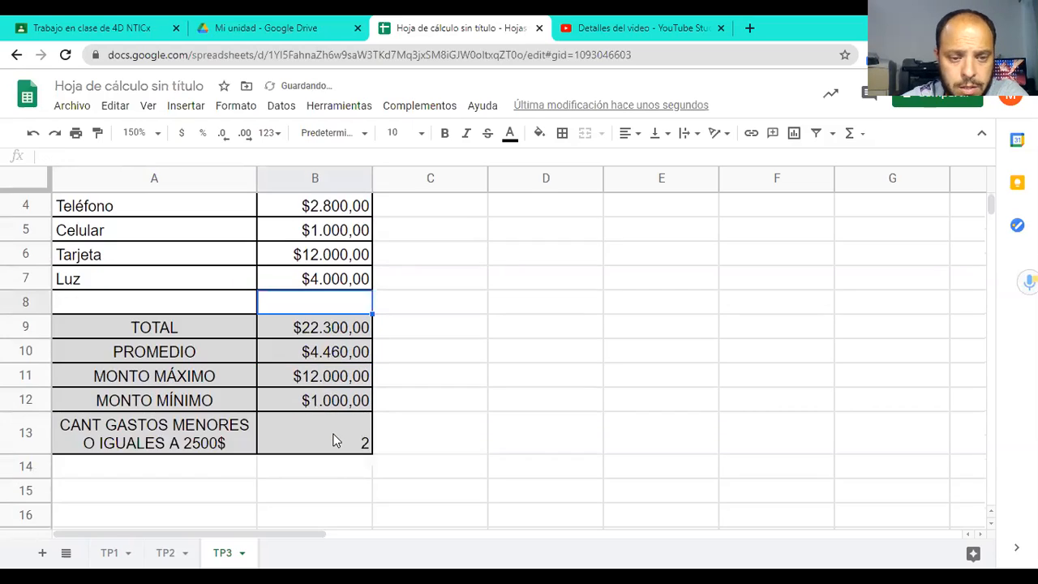
Center the count in B13 both vertically and horizontally
click(321, 444)
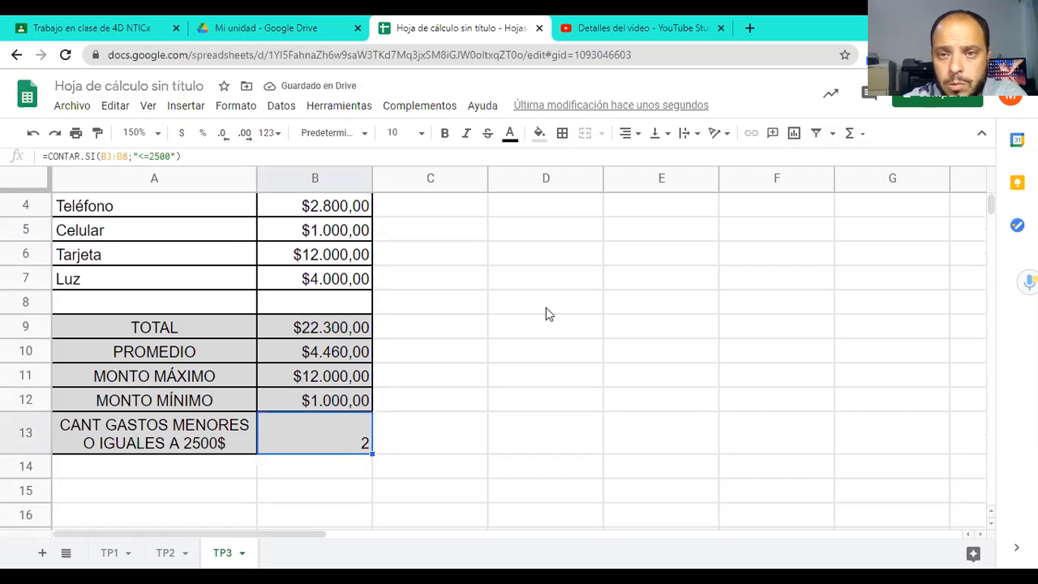
click(664, 133)
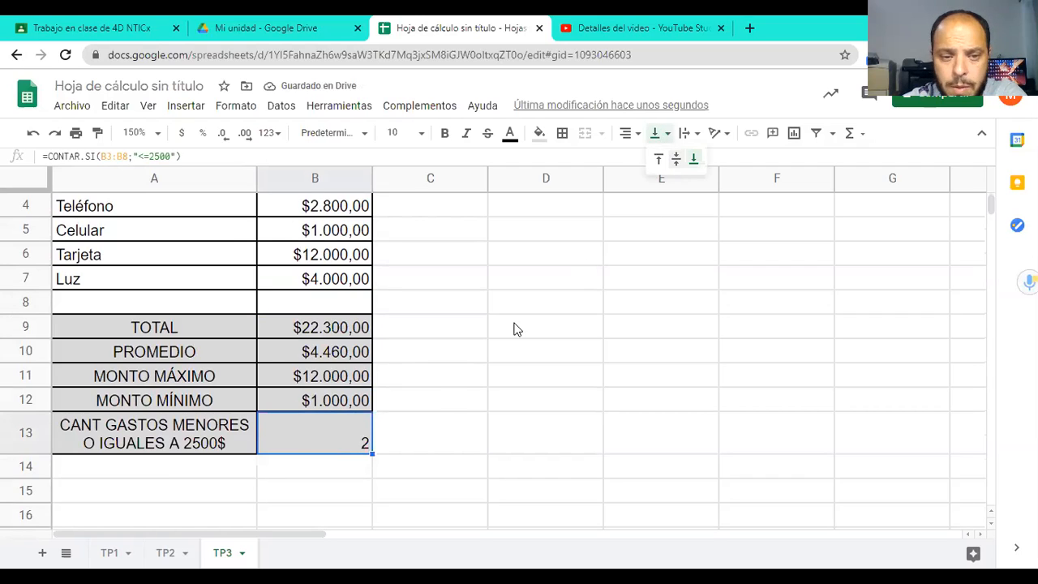
click(675, 159)
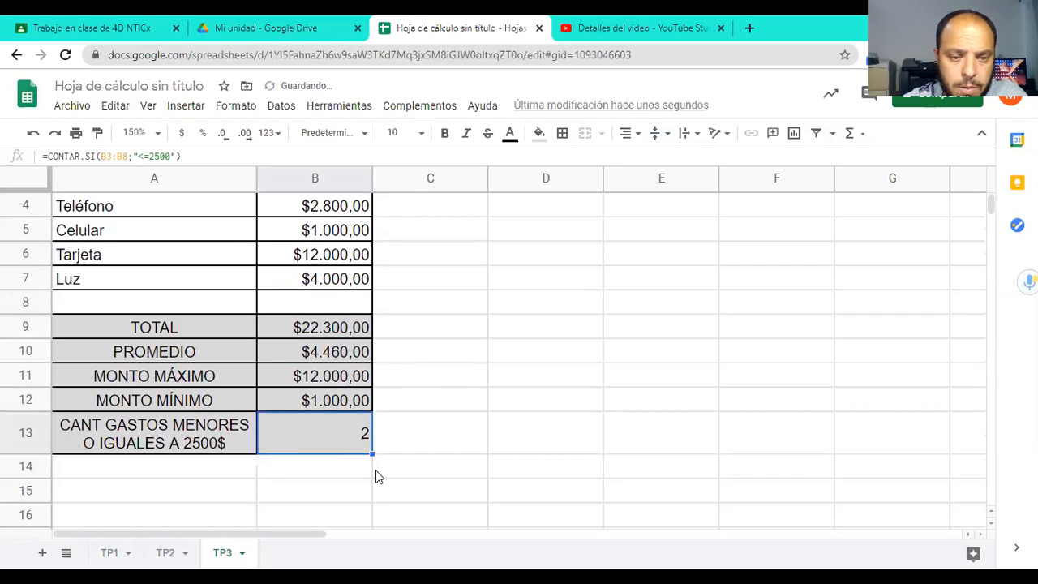
click(633, 133)
click(644, 158)
click(432, 470)
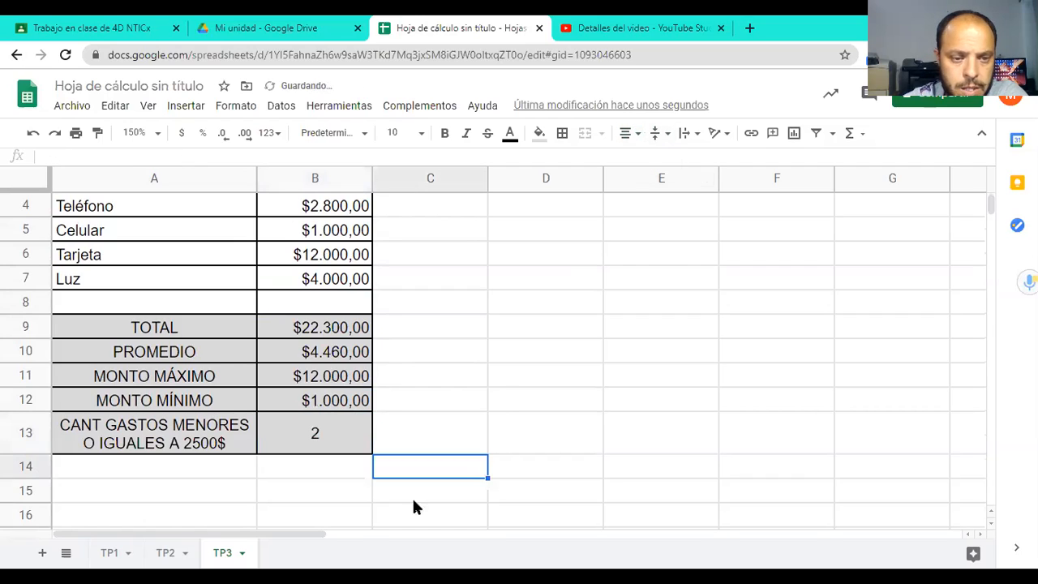
click(298, 433)
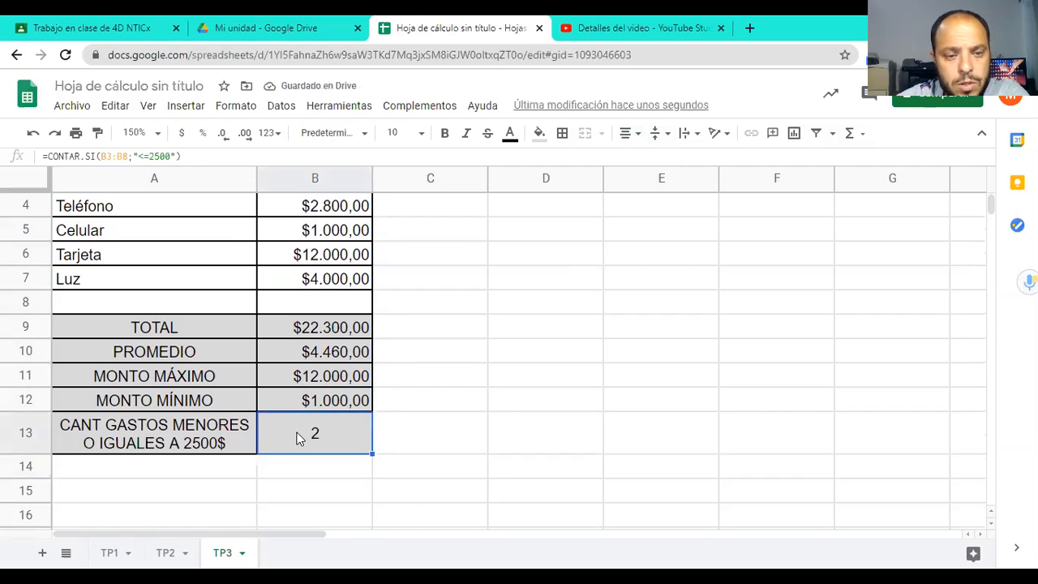
scroll(298, 438, up, 2)
scroll(264, 400, down, 3)
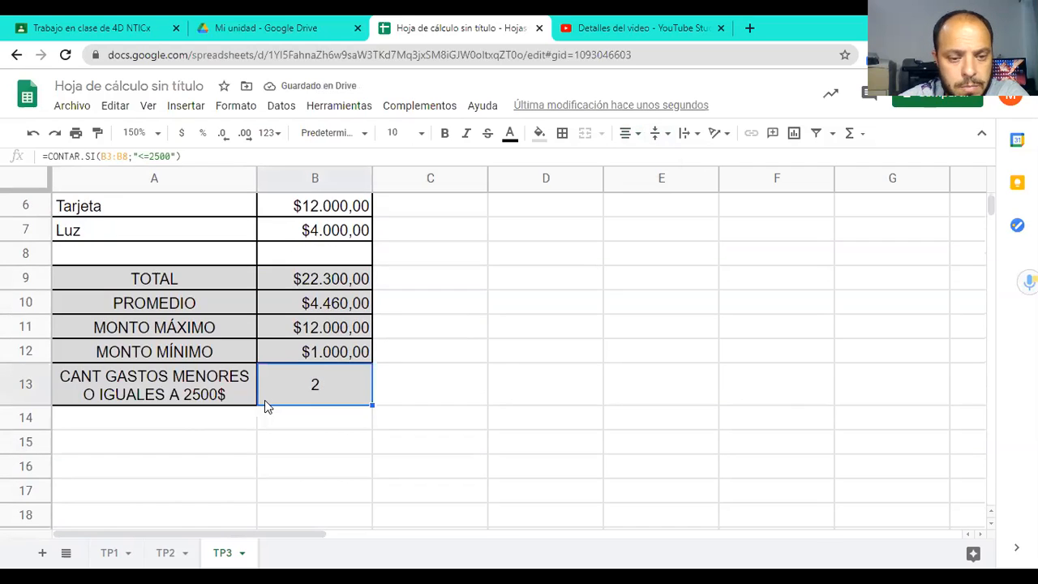
scroll(264, 400, up, 2)
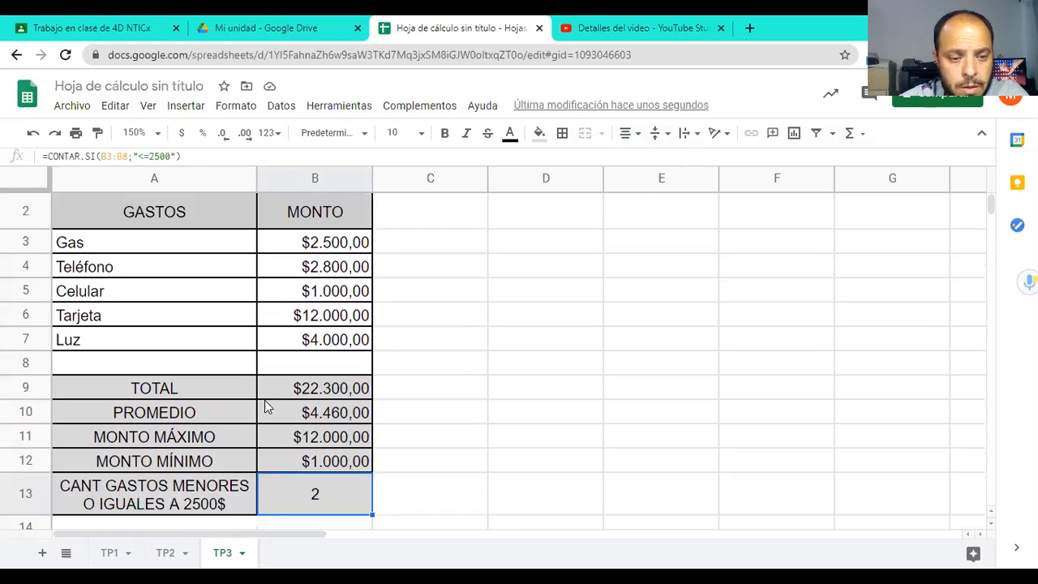
click(518, 399)
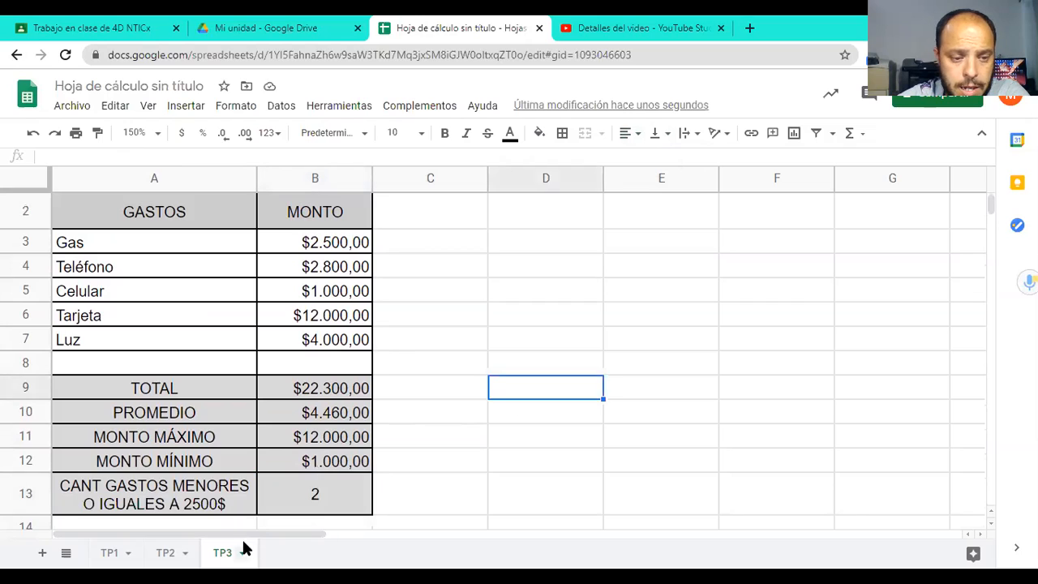
Add a new sheet to the workbook and name it TP4
click(42, 553)
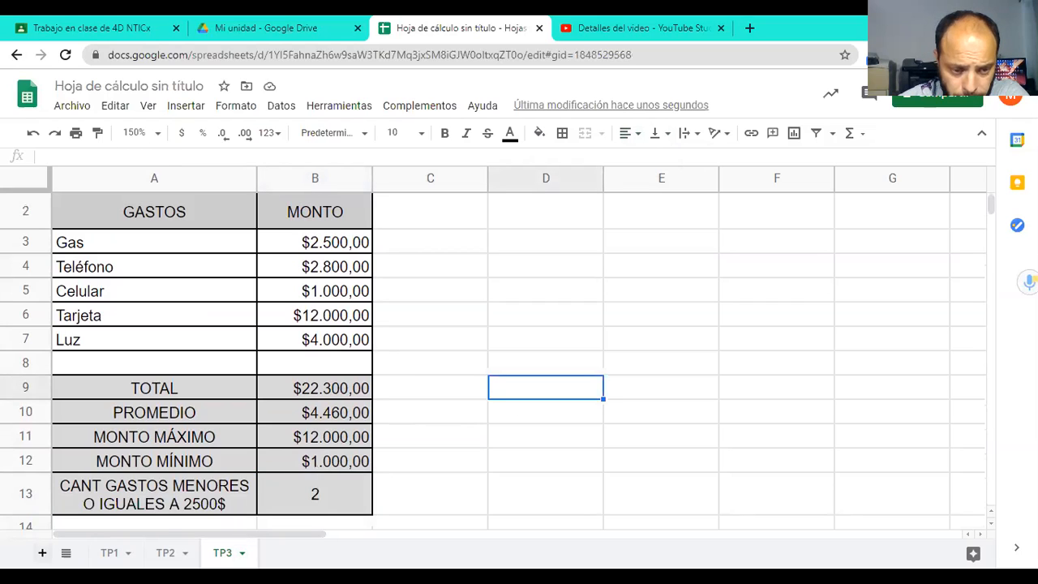
double_click(286, 553)
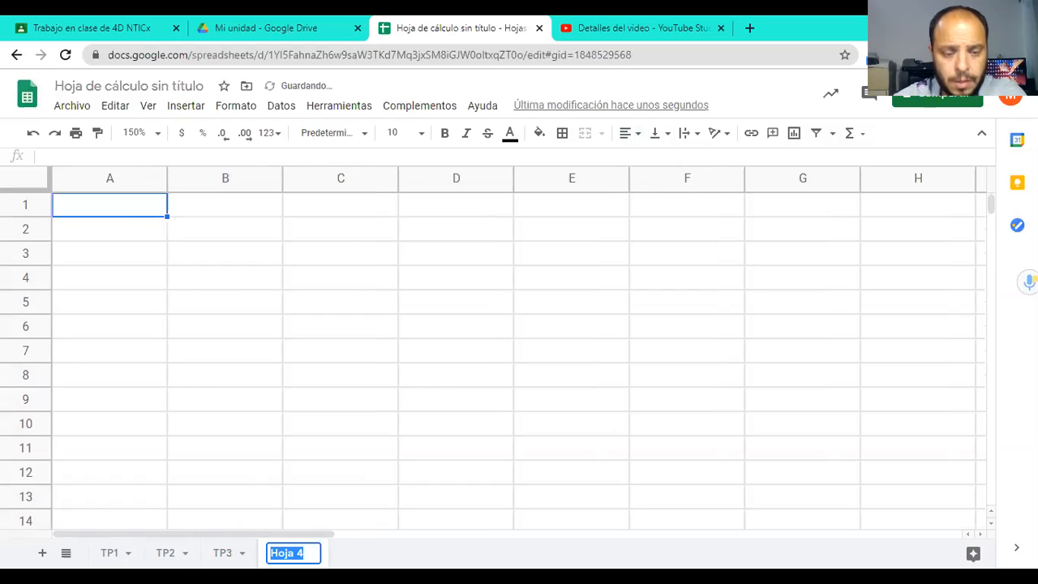
text(t)
key(BackSpace)
text(tp)
key(BackSpace)
key(BackSpace)
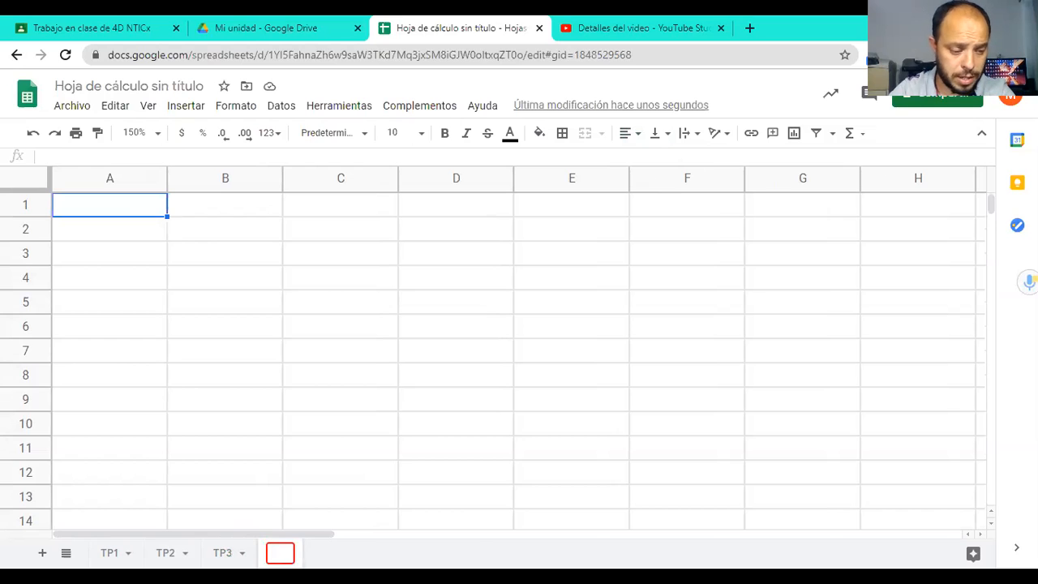
text(TP4)
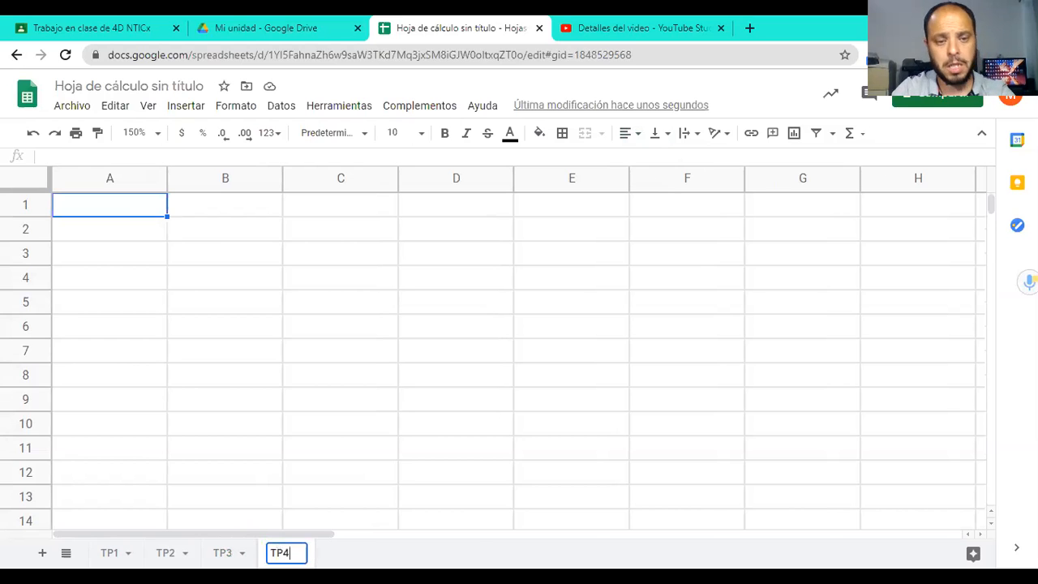
key(Return)
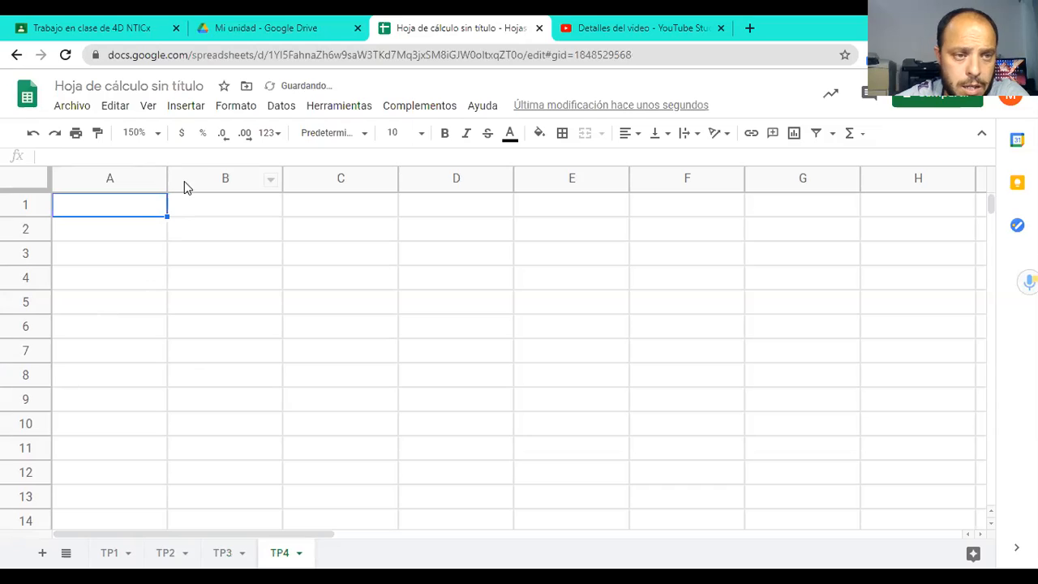
click(138, 211)
shift+click(228, 212)
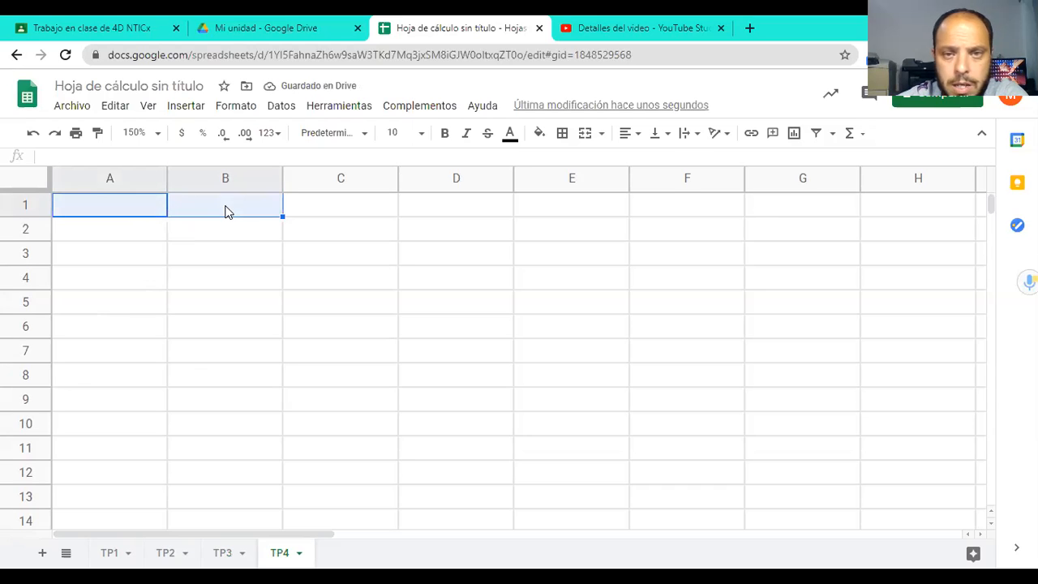
click(585, 135)
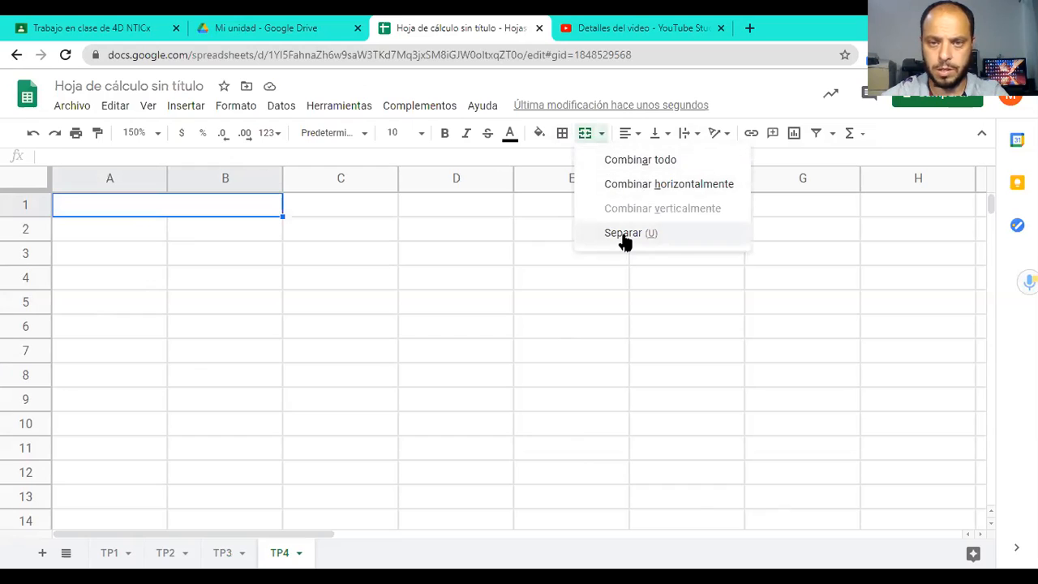
click(623, 235)
Enter the column headers MARCA in A1 and CANT PARES VENDIDOS in B1 of sheet TP4
click(136, 218)
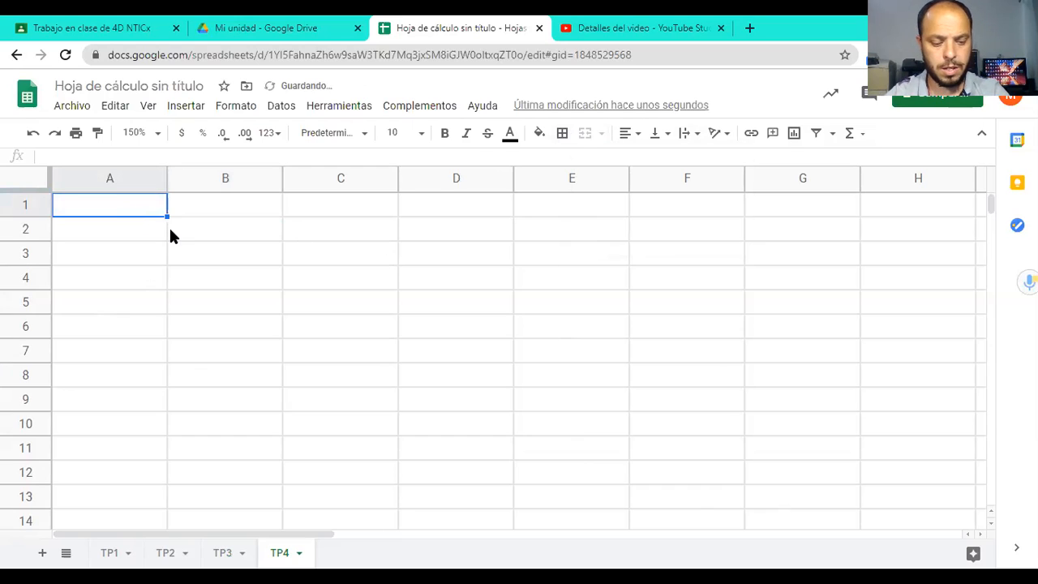
text(CAN)
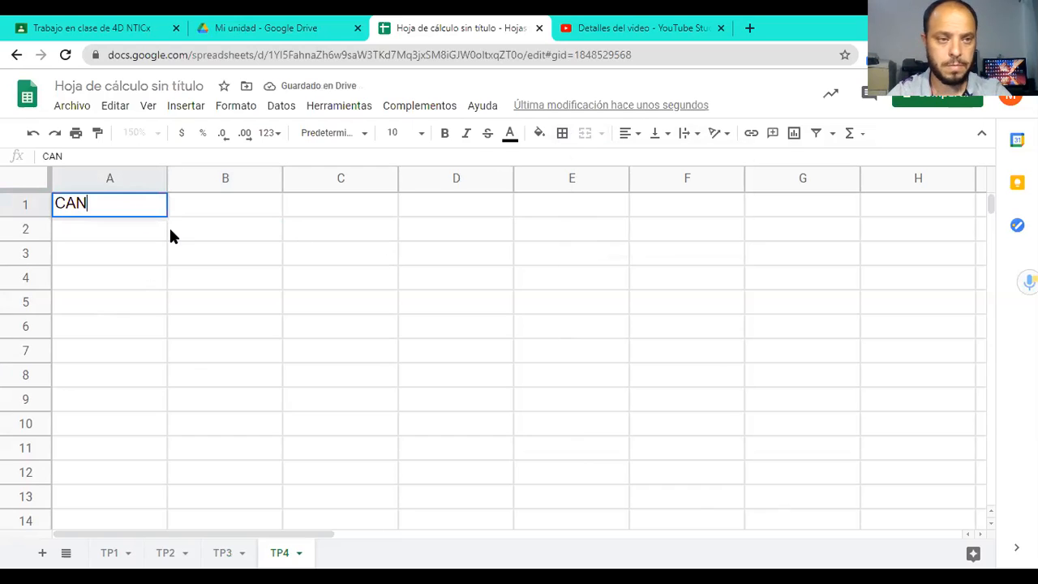
key(BackSpace)
key(BackSpace)
key(BackSpace)
text(MARCA)
key(Tab)
text(CANT PARES VENDIDOS)
key(Return)
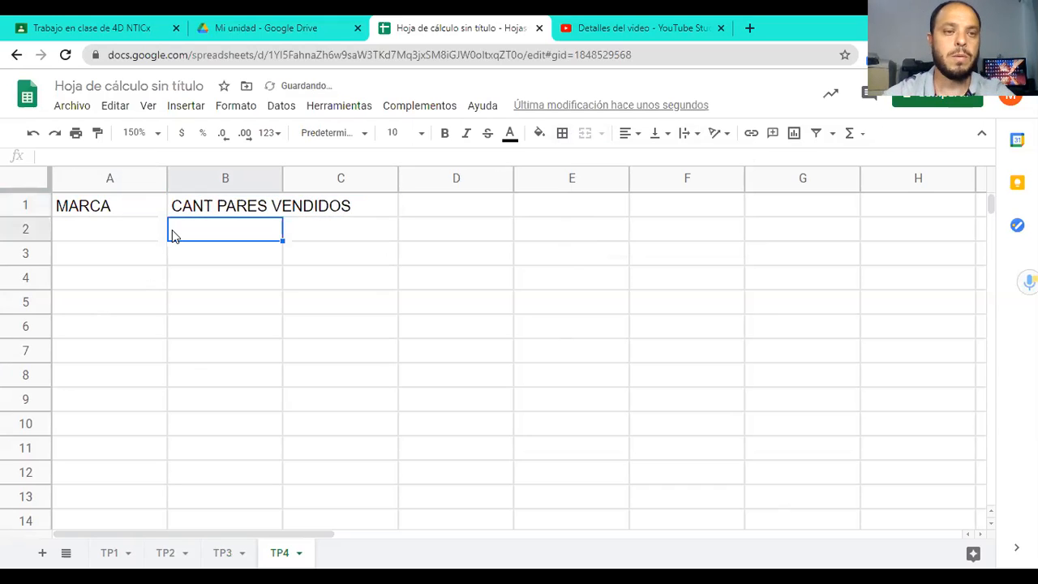
Apply all borders to the range A1:B6 and center its contents horizontally
drag(108, 209, 215, 318)
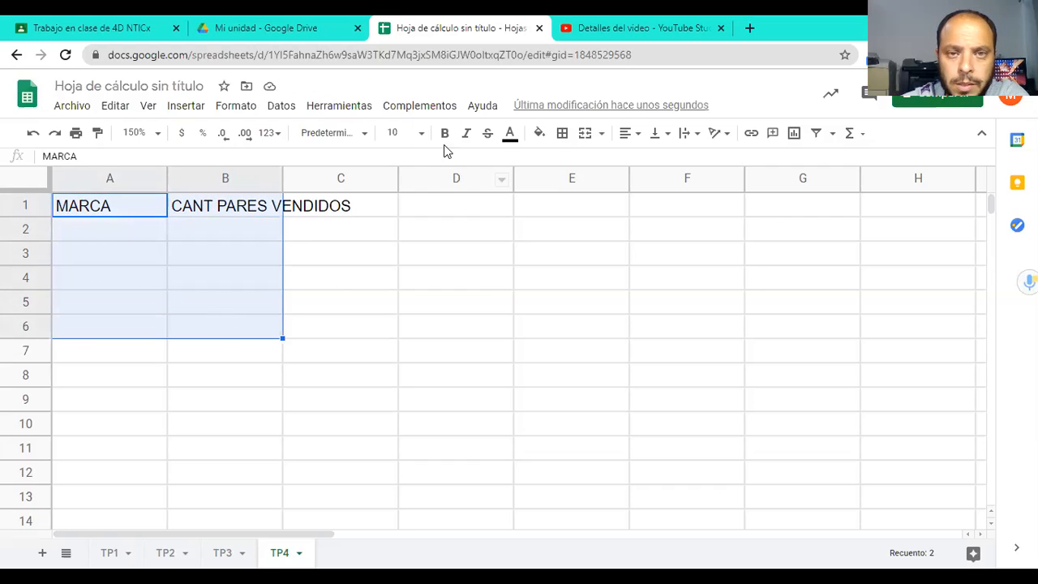
click(566, 136)
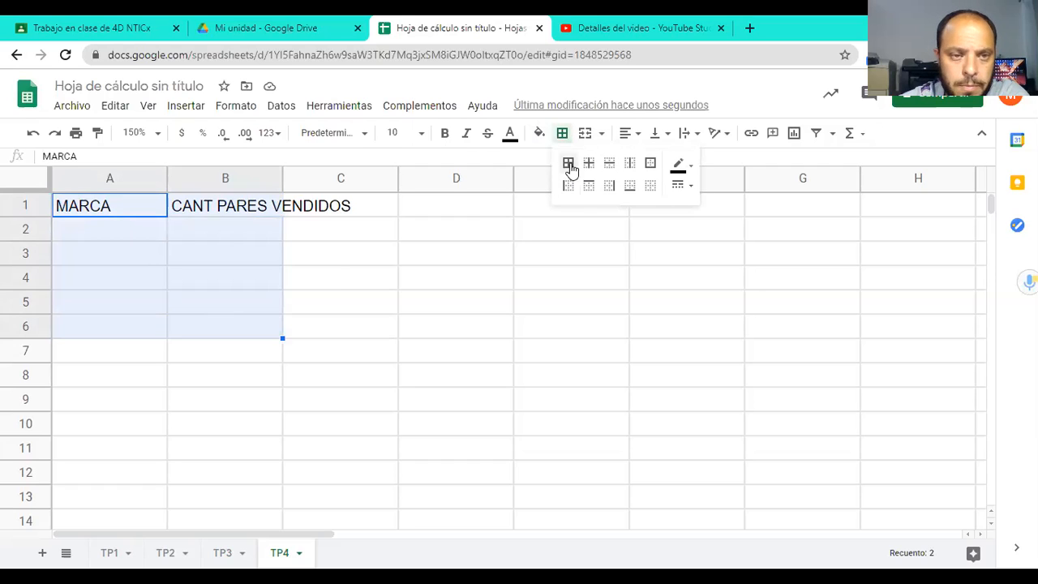
click(570, 166)
click(630, 135)
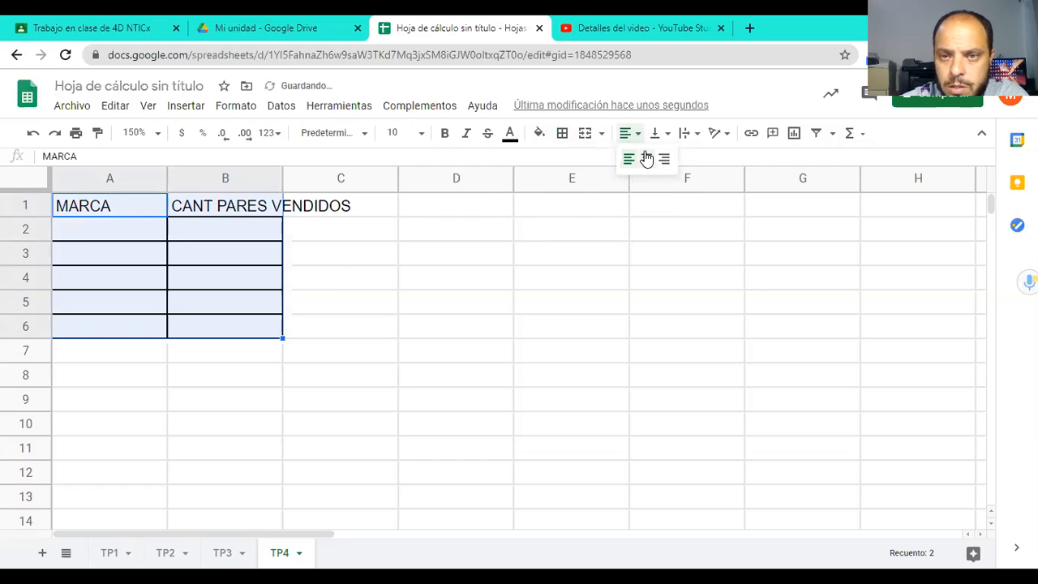
click(646, 158)
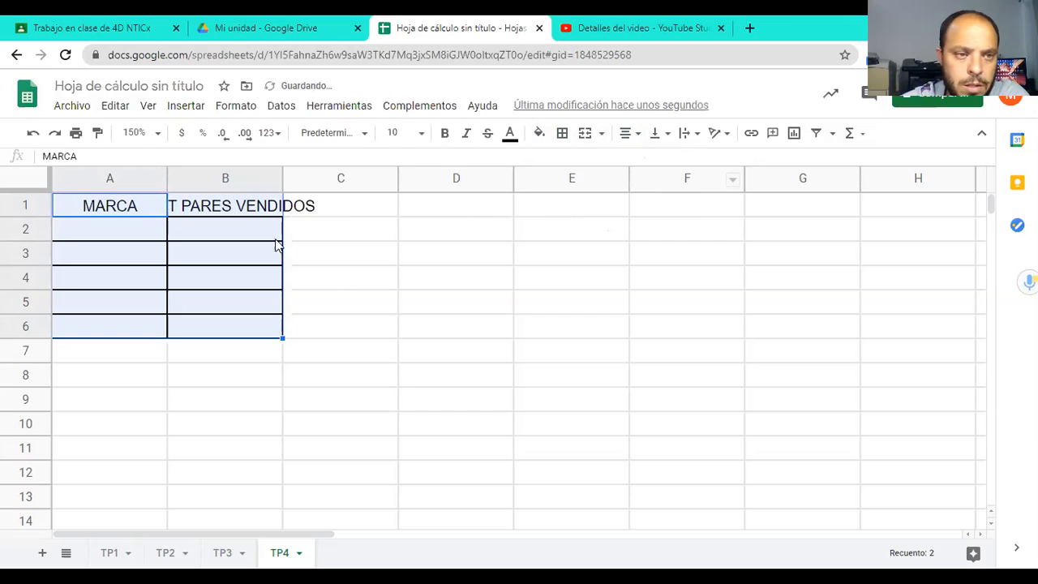
Narrow column B to less than the width of its header and wrap the text in A1:B6
double_click(280, 175)
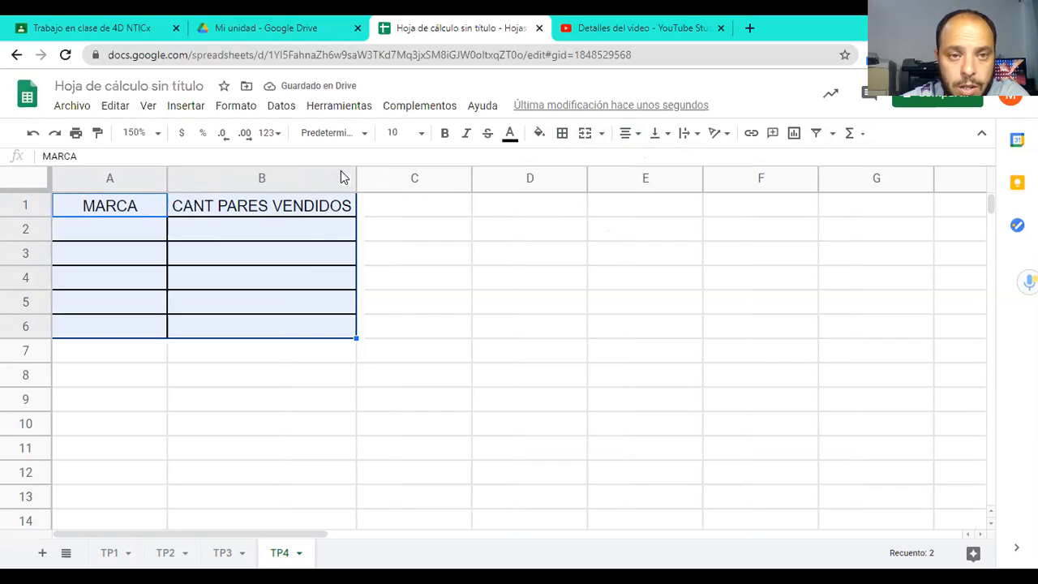
drag(335, 176, 308, 178)
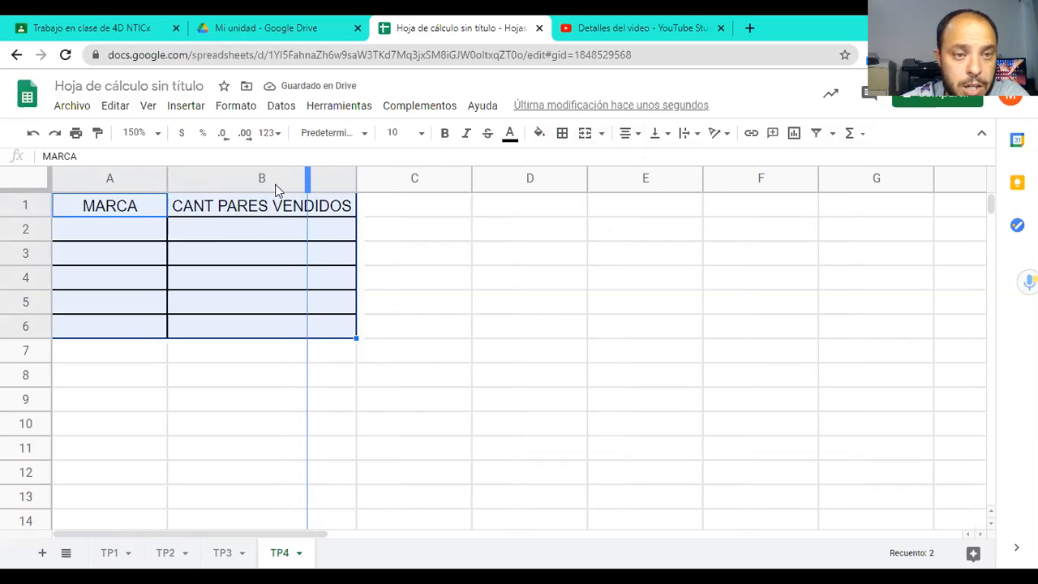
click(686, 133)
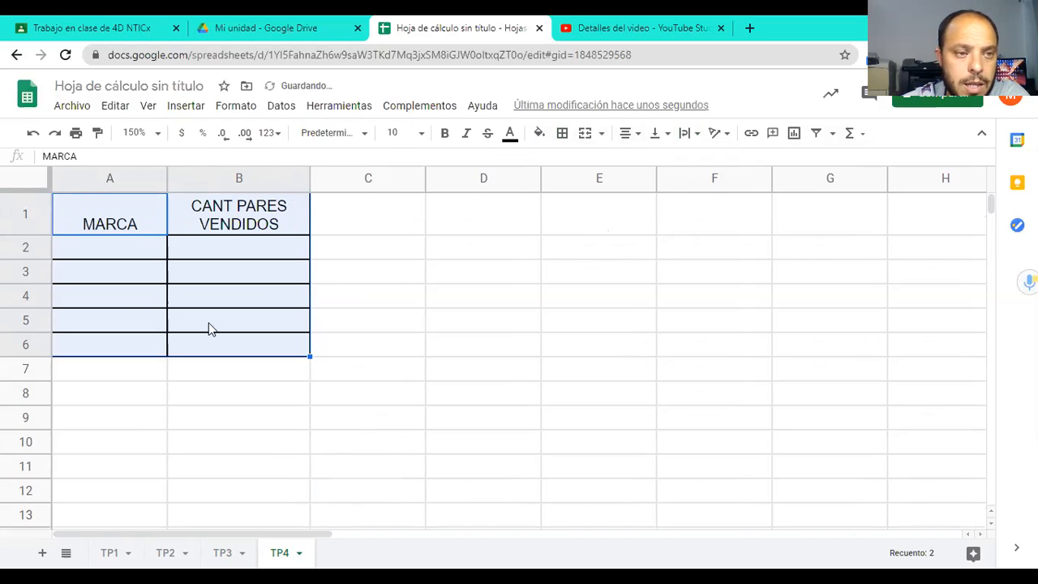
Center the header cells A1:B1 vertically and fill them with light gray
click(103, 209)
drag(137, 214, 211, 216)
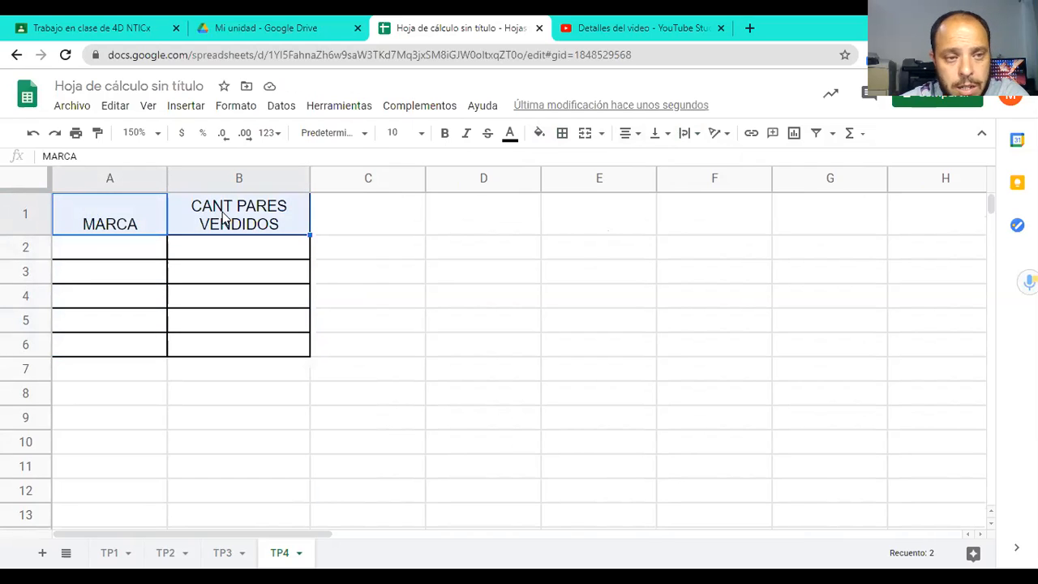
click(660, 135)
click(675, 159)
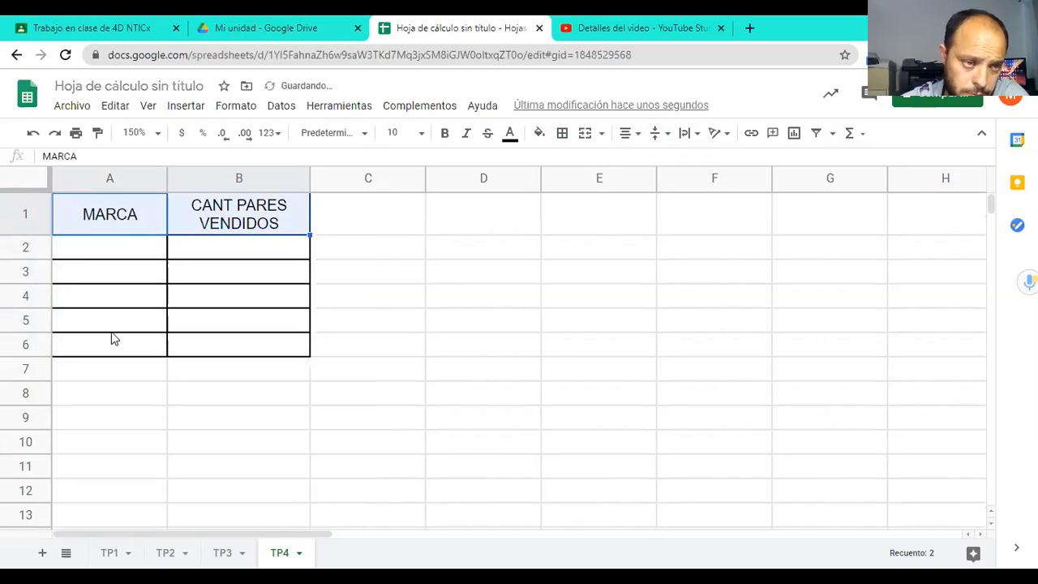
click(134, 254)
drag(65, 212, 235, 223)
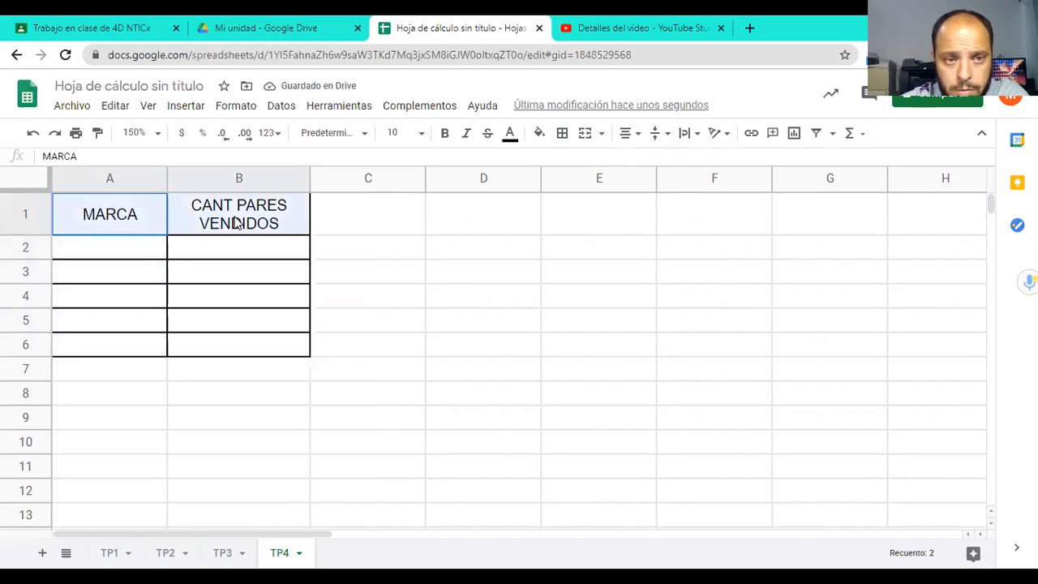
click(539, 133)
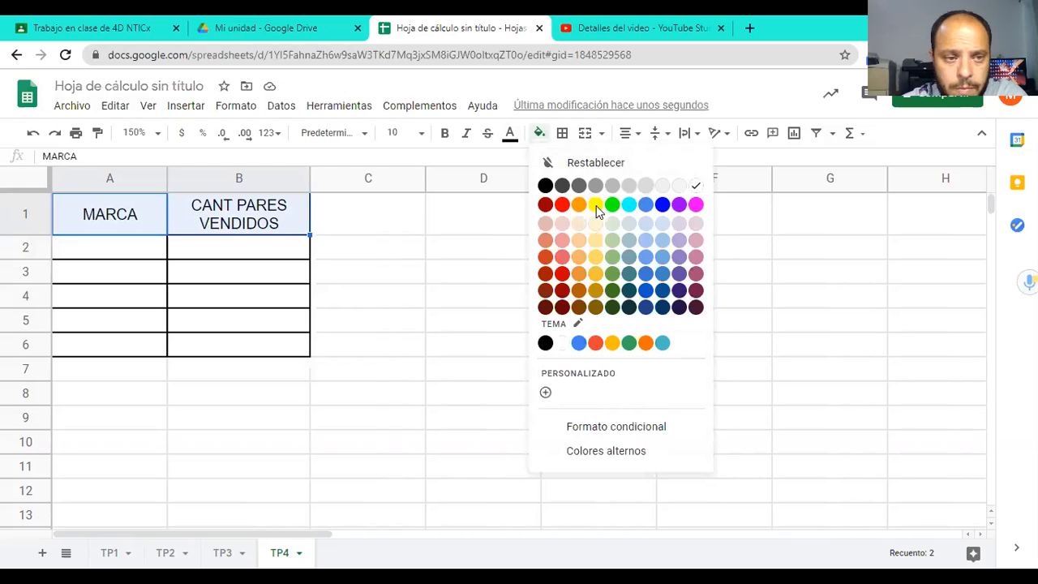
click(596, 187)
Enter the label TOTAL in A6 and fill the total row A6:B6 with gray
click(109, 347)
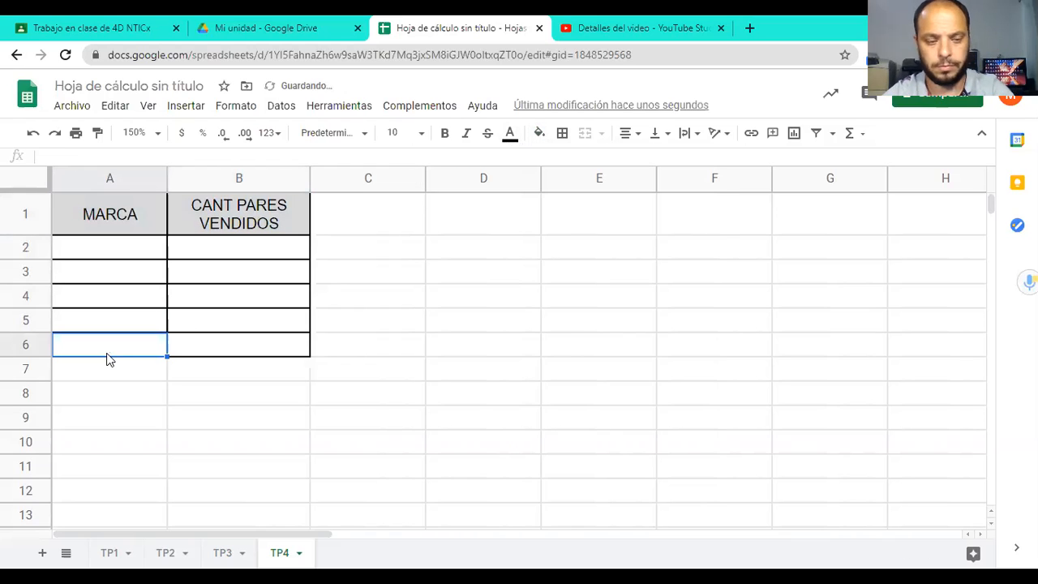
text(TOTAL)
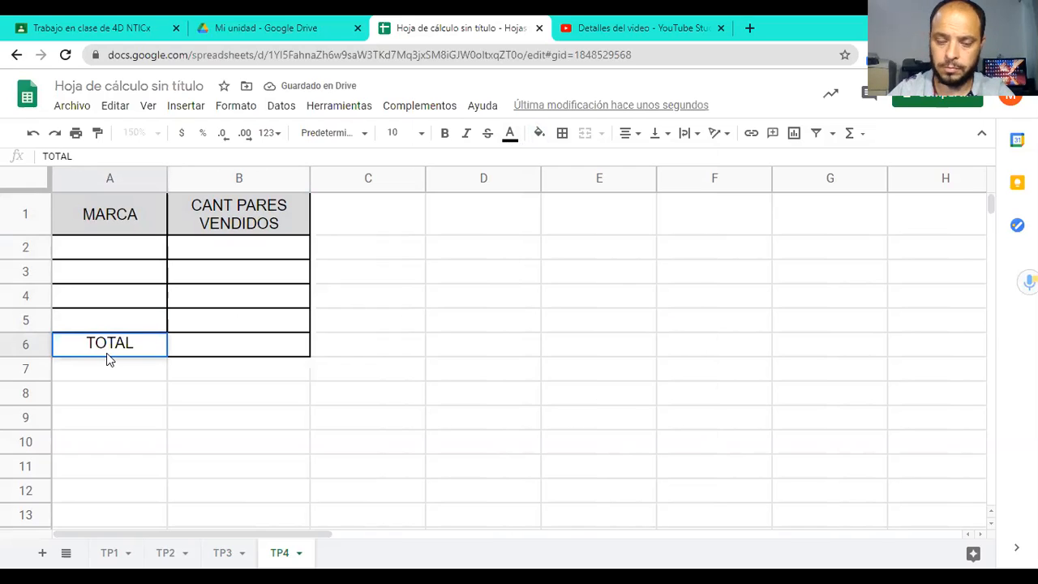
key(Tab)
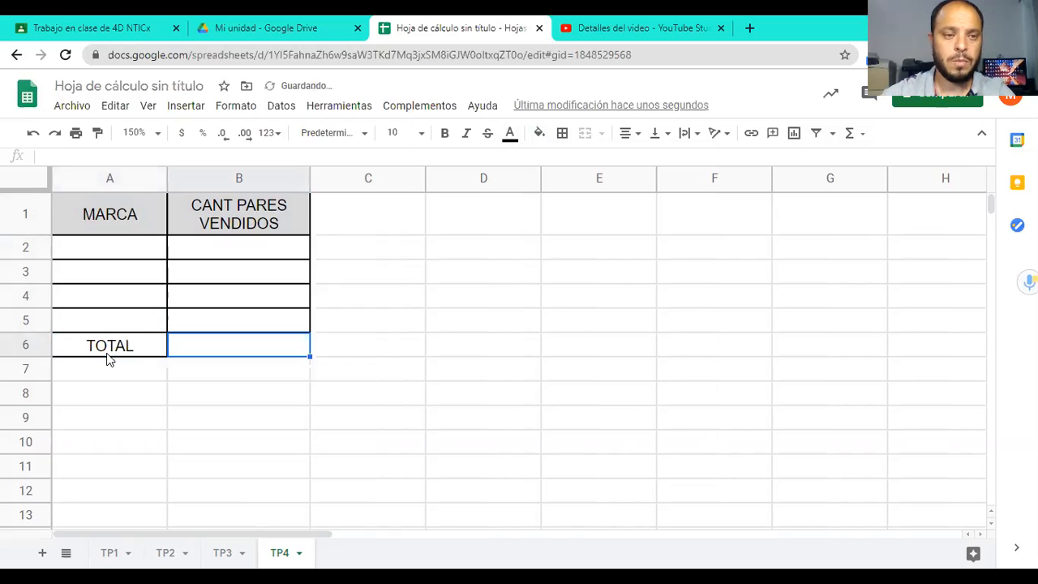
drag(86, 346, 197, 348)
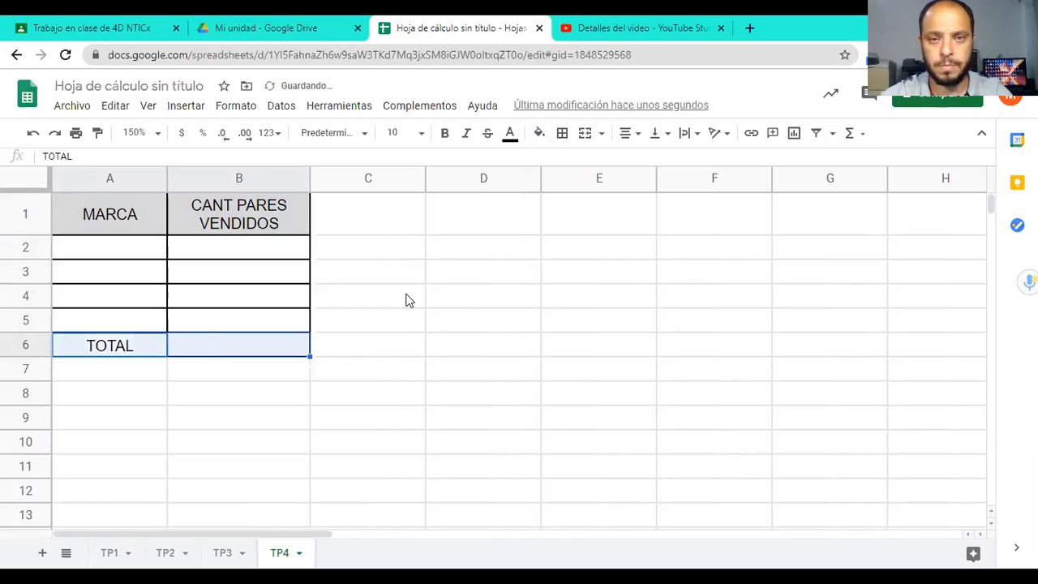
click(540, 133)
click(629, 186)
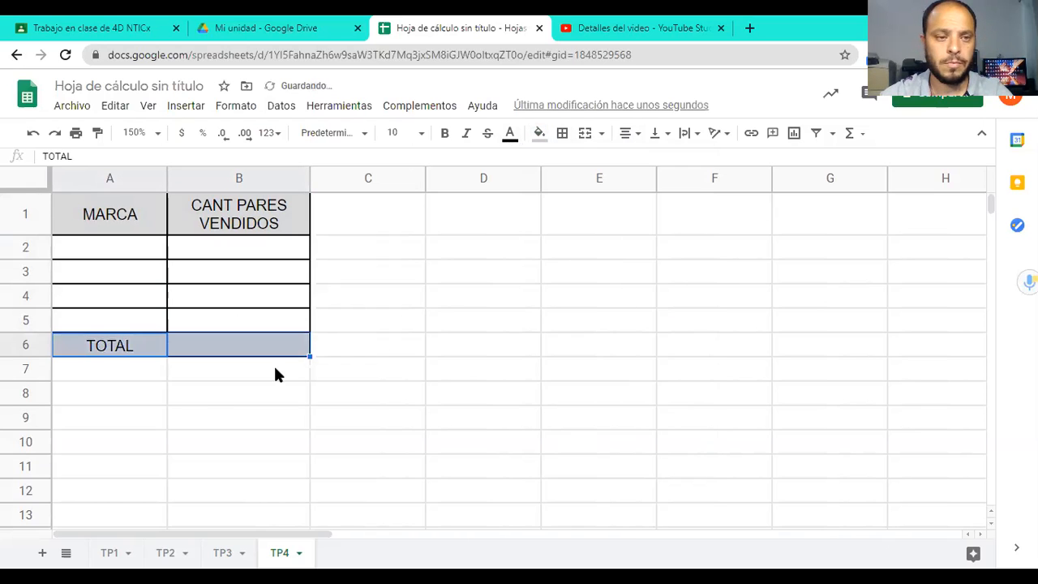
click(219, 393)
Enter the formula =SUMA(B2:B5) in B6 to total the pairs sold
click(220, 347)
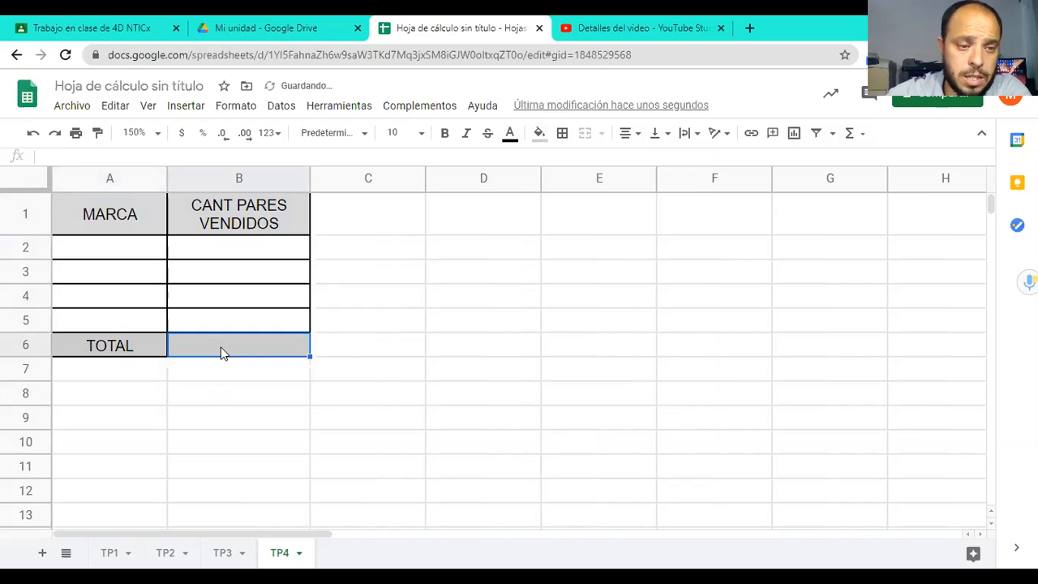
text(=)
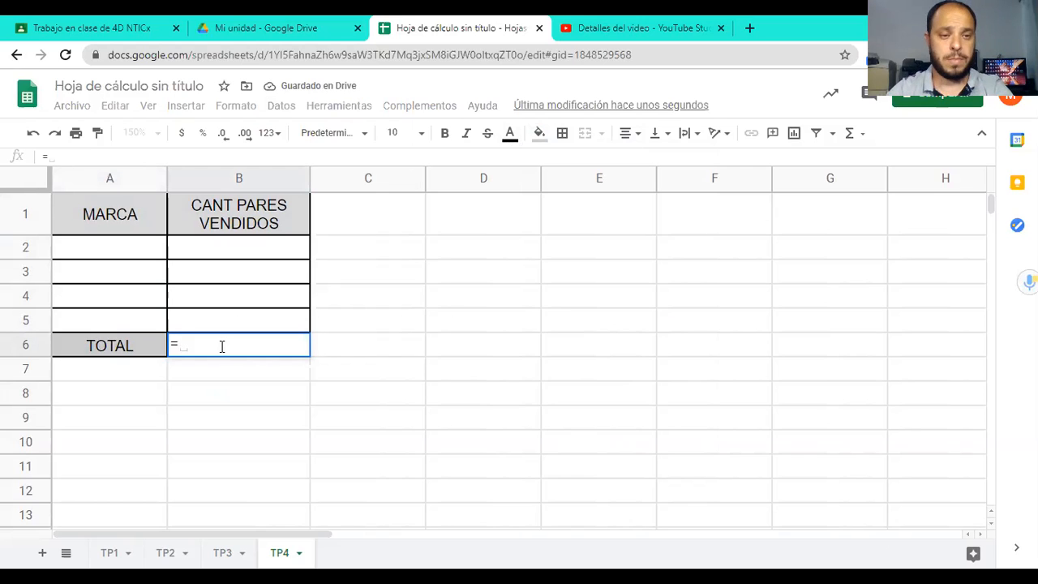
text(SUMA)
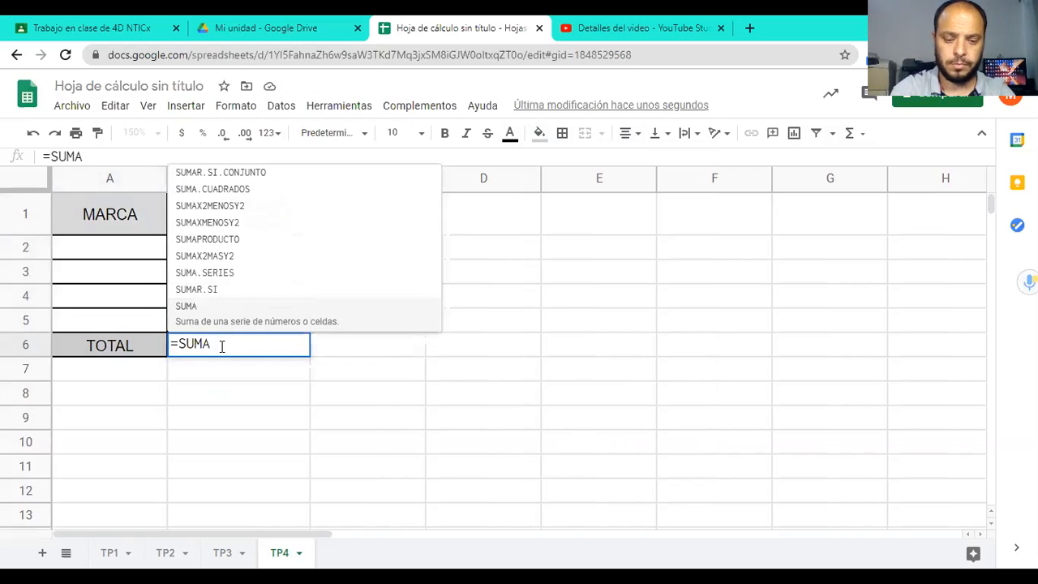
text(()
drag(197, 253, 202, 327)
key(Return)
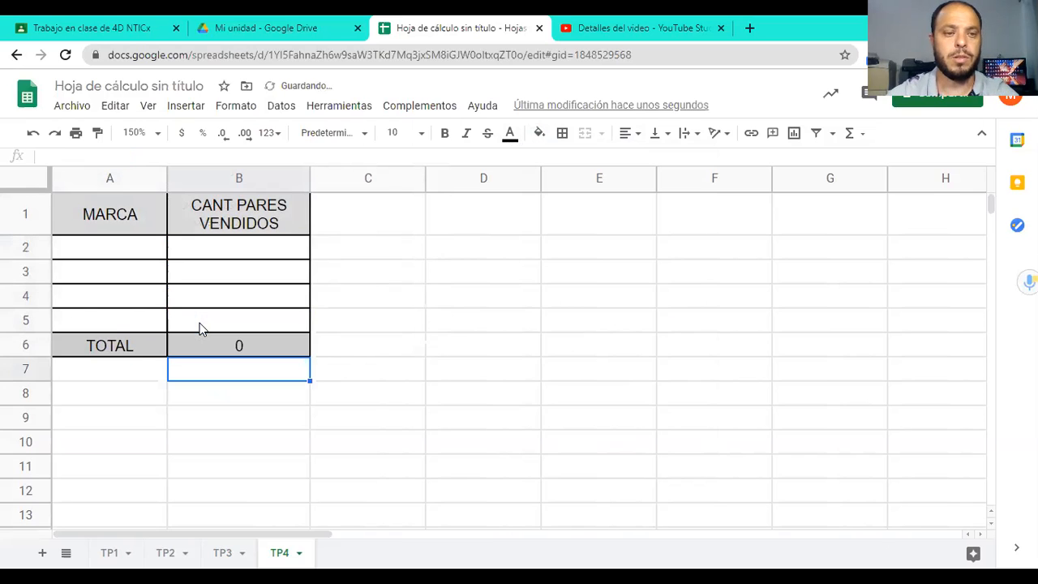
click(207, 348)
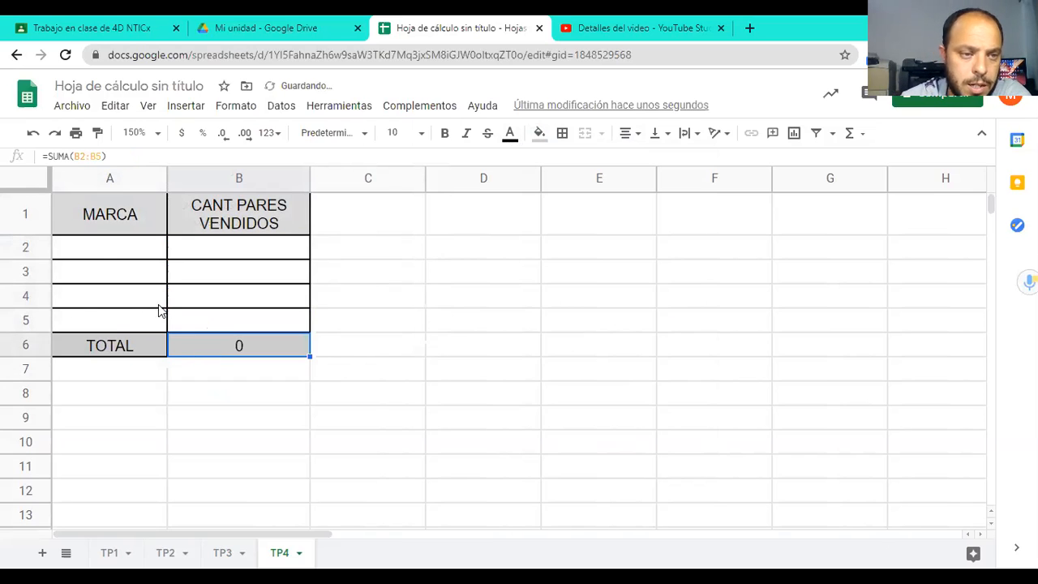
Enter the brands NIKE, PUMA, ADIDAS and TOPPER in cells A2 to A5
click(103, 258)
text(NIKR)
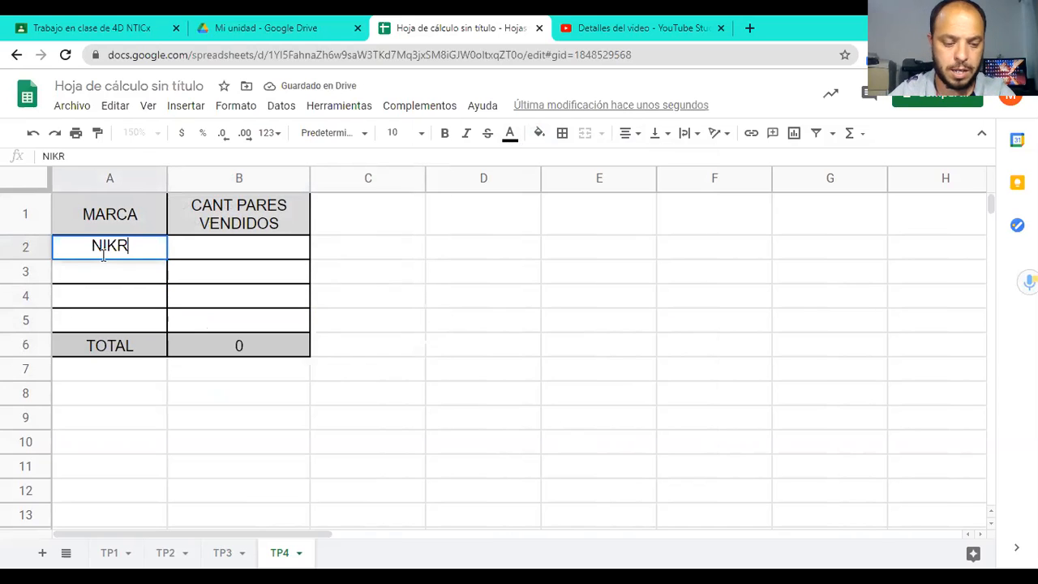
key(BackSpace)
text(E)
key(Return)
text(PUMA)
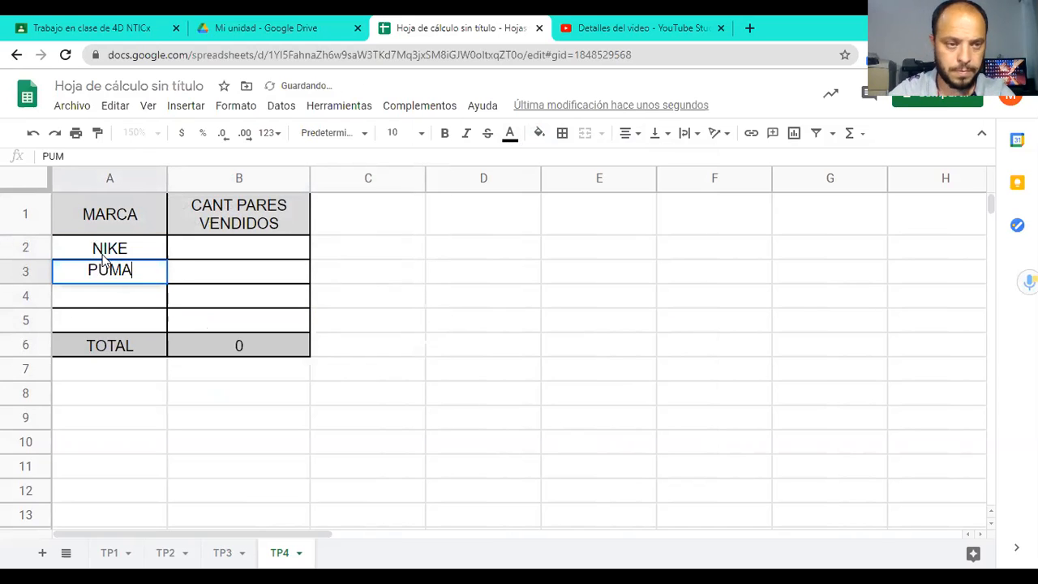
key(Return)
text(ADIDAS)
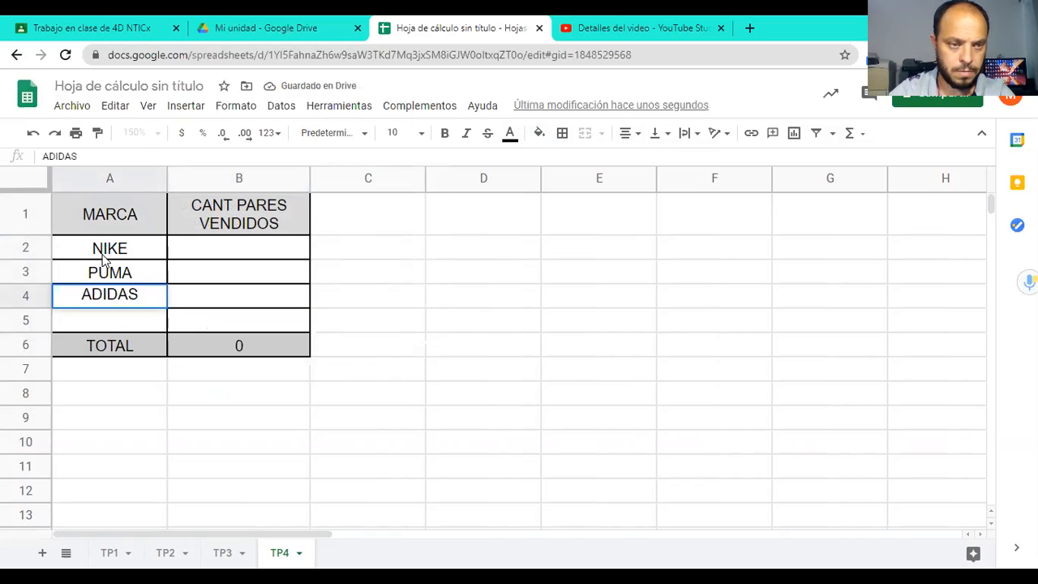
key(Return)
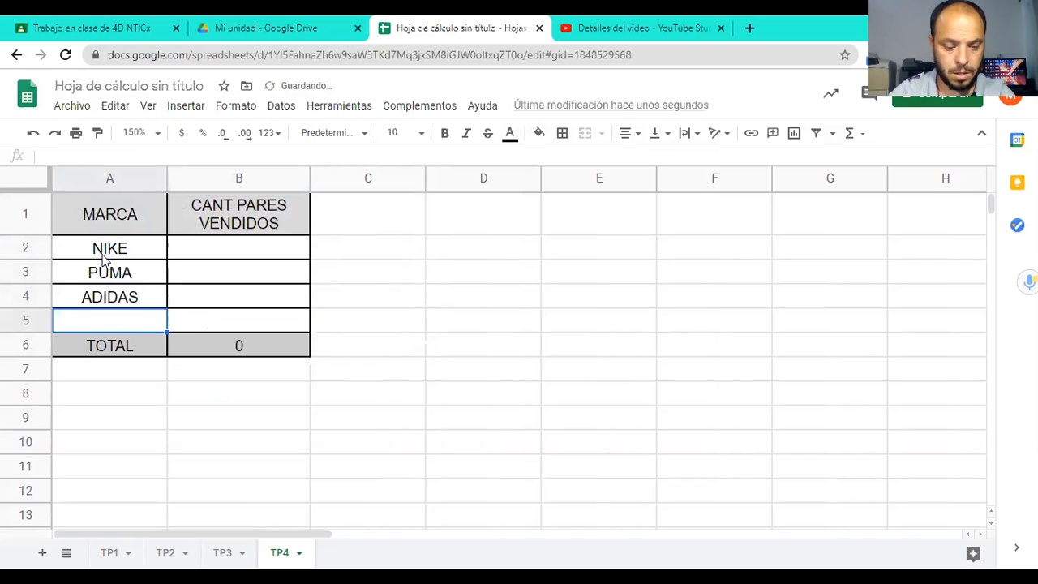
text(TOPPER)
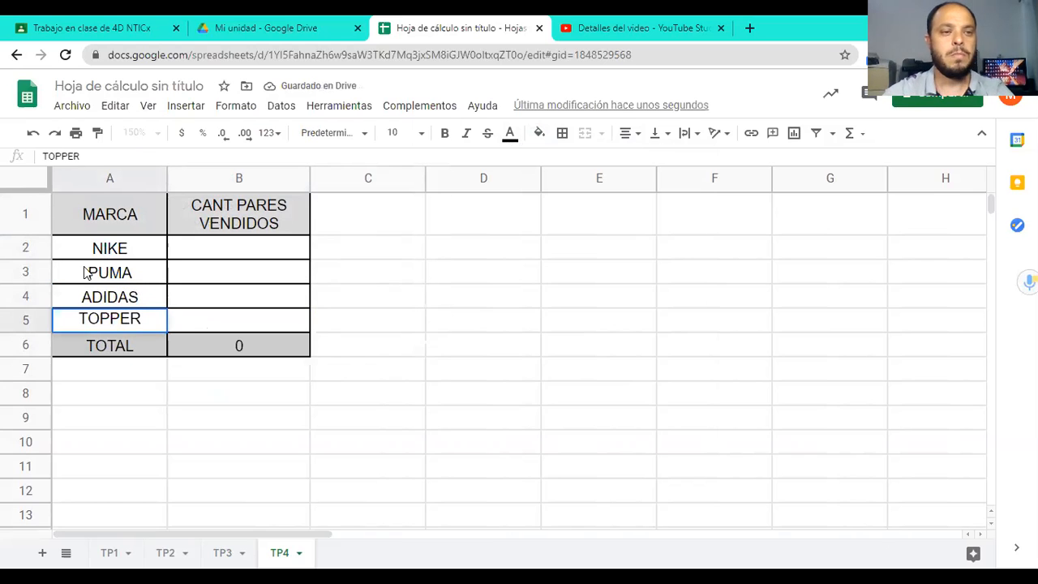
Enter the pairs sold in B2 to B5: 100 for NIKE, 50 for PUMA, 150 for ADIDAS and 70 for TOPPER
click(252, 254)
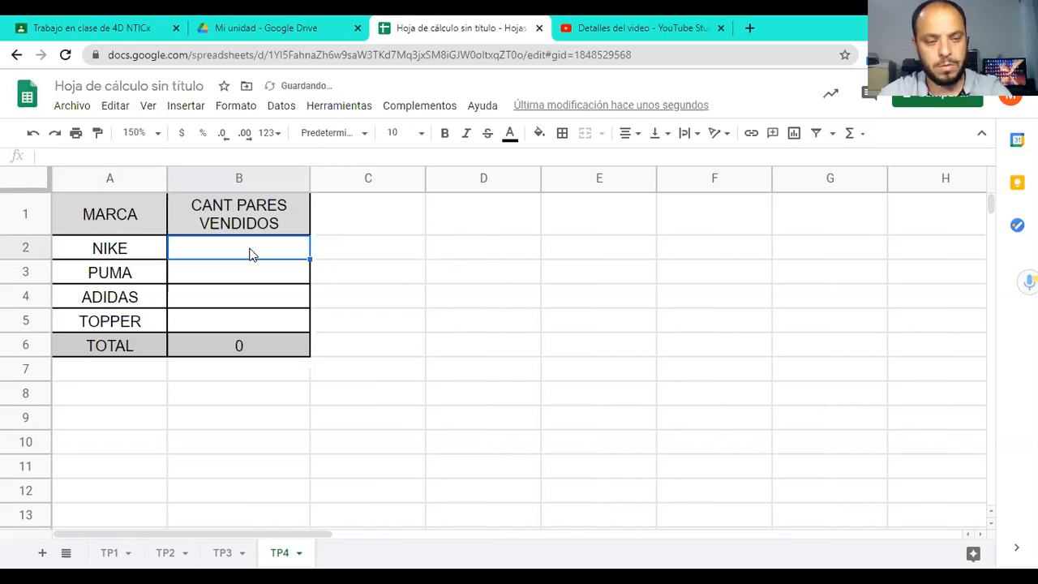
text(100)
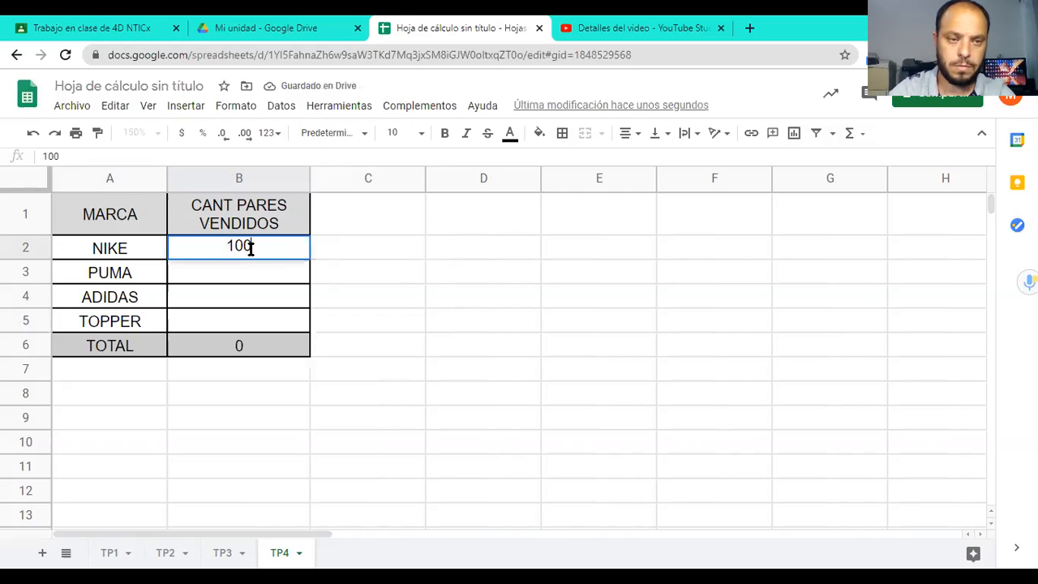
key(Return)
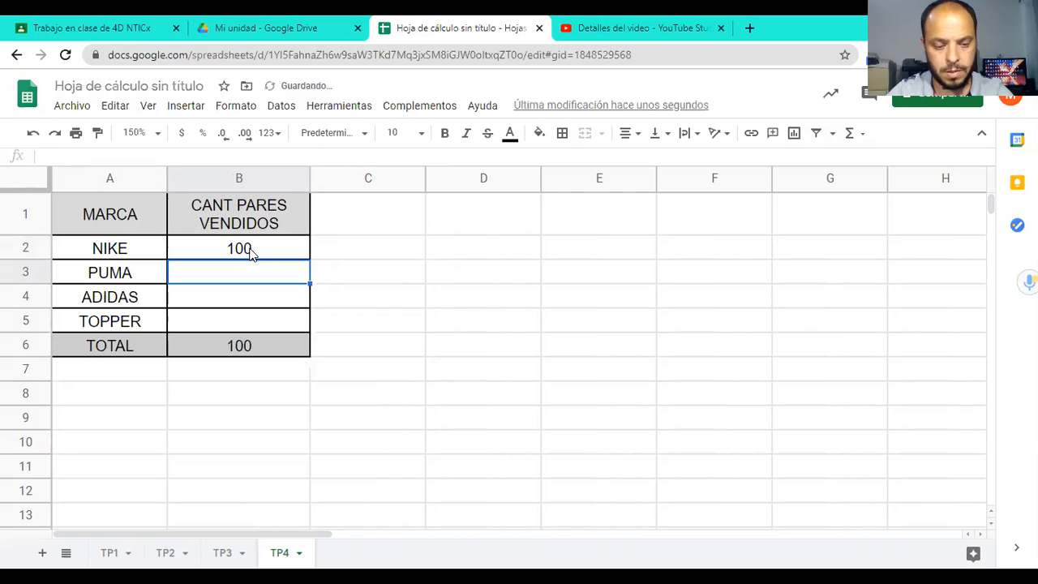
text(50)
key(Return)
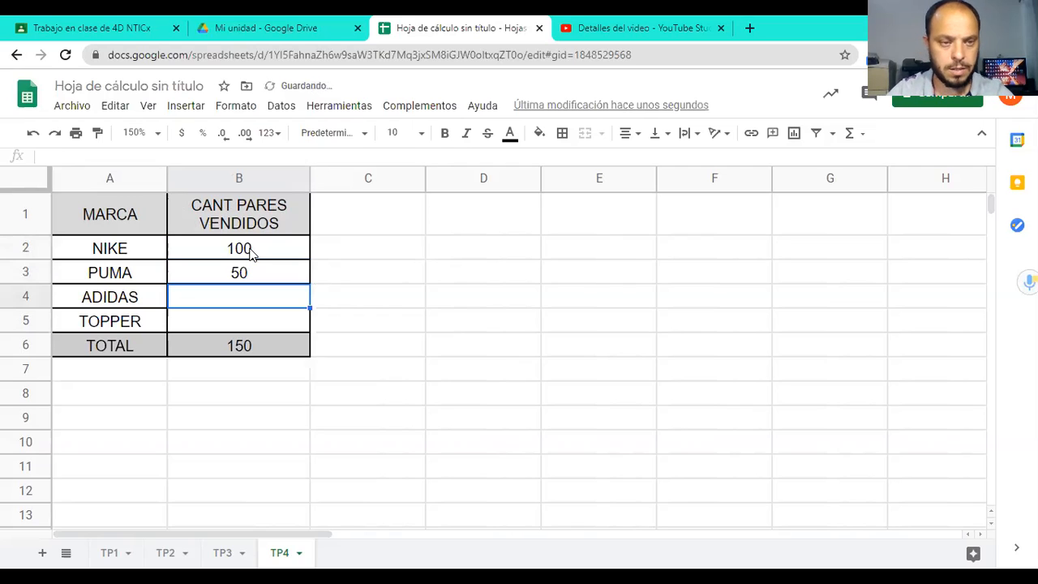
text(150)
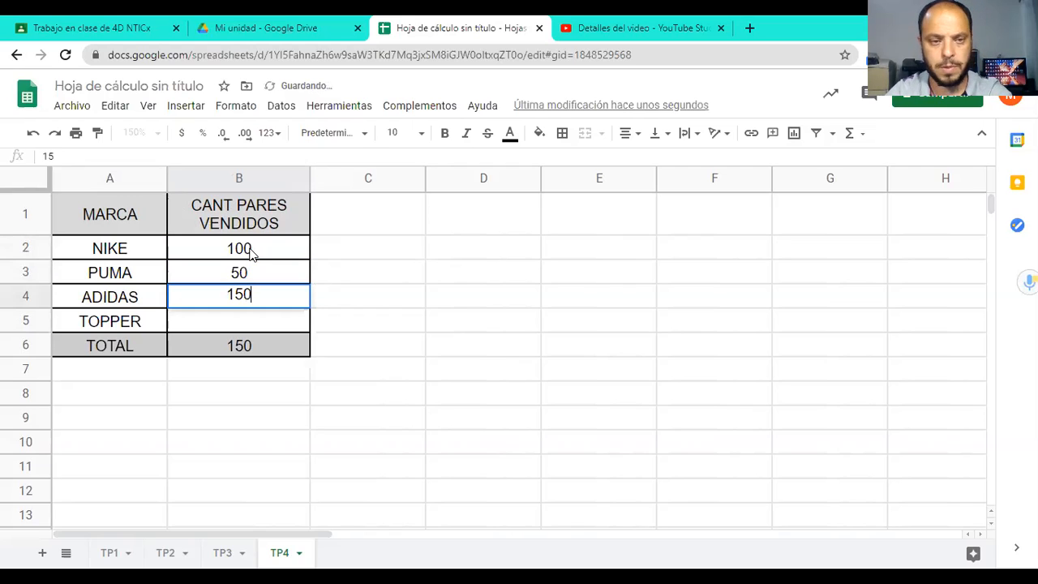
key(Return)
text(70)
key(Return)
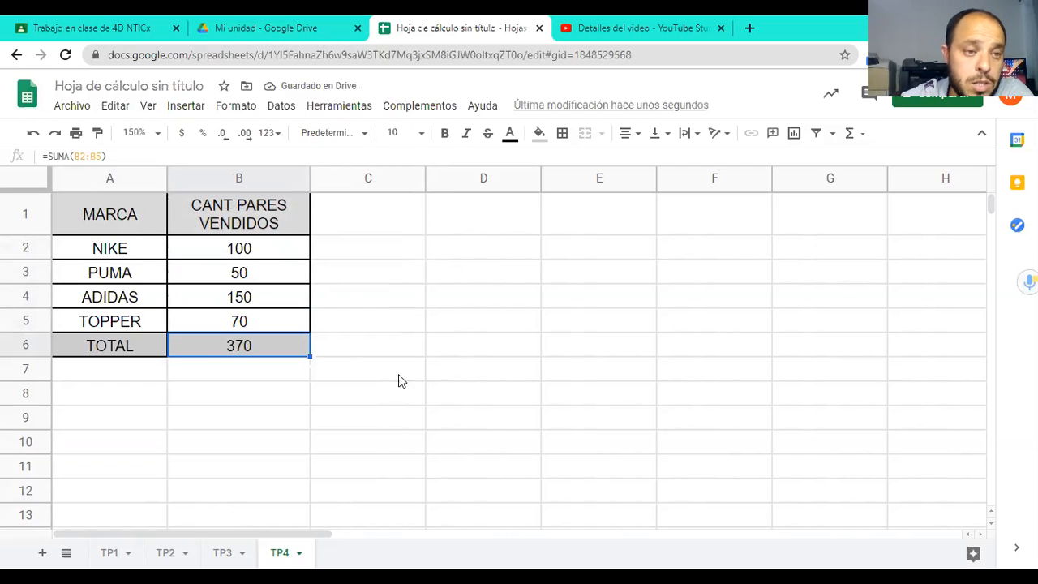
Insert a chart from the brand and sales data in A1:B5, leaving out the total row
drag(73, 220, 256, 323)
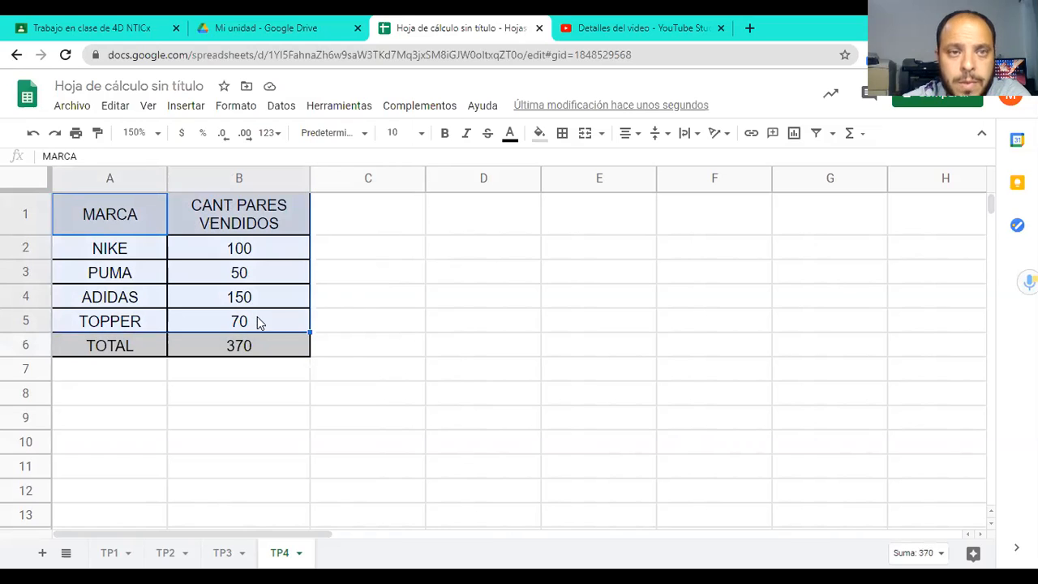
click(186, 107)
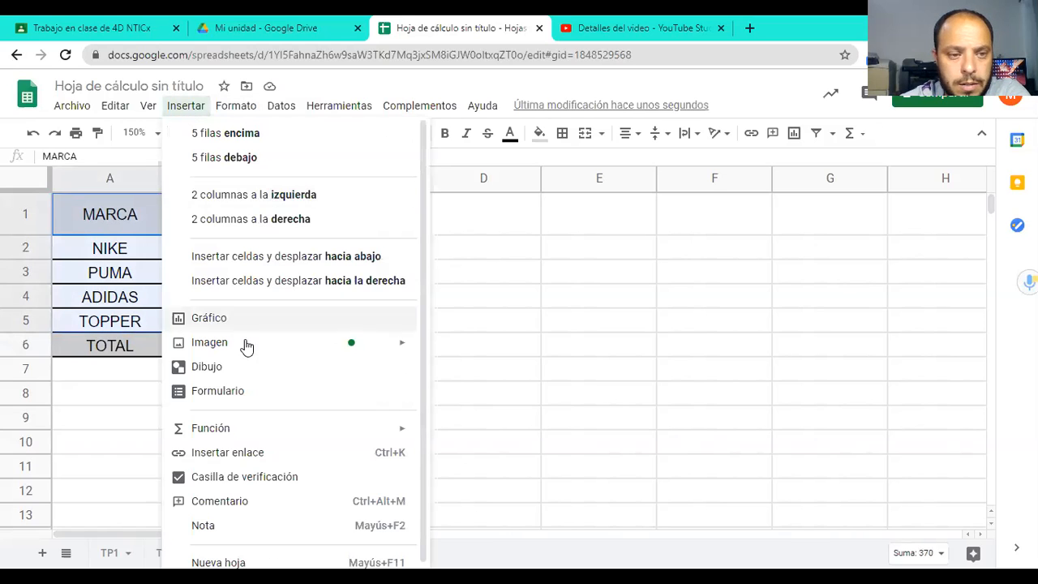
click(216, 319)
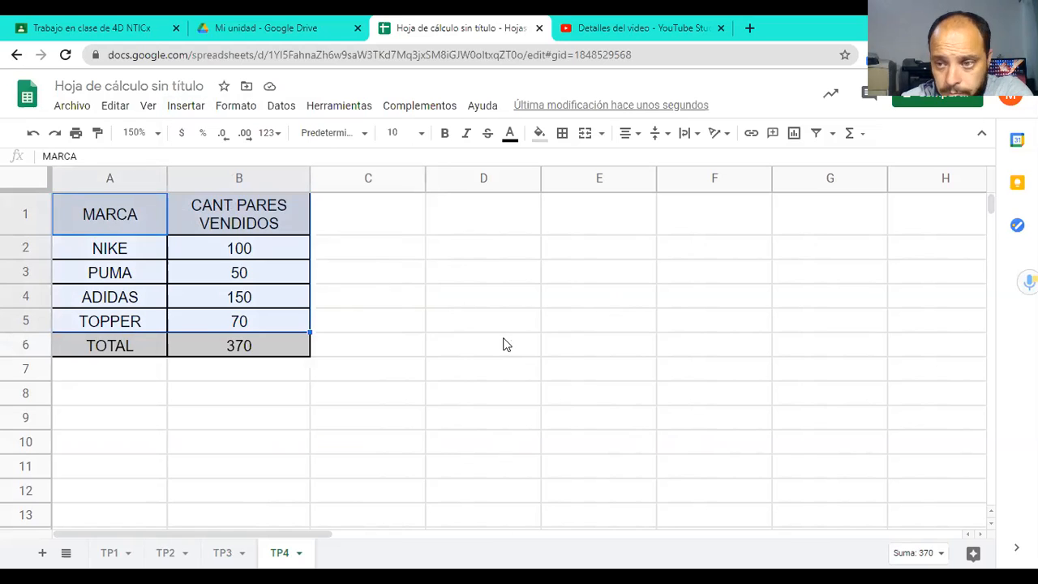
Insert a pie chart from the selected data in A1:B5 and remove the duplicate chart overlapping it
click(185, 105)
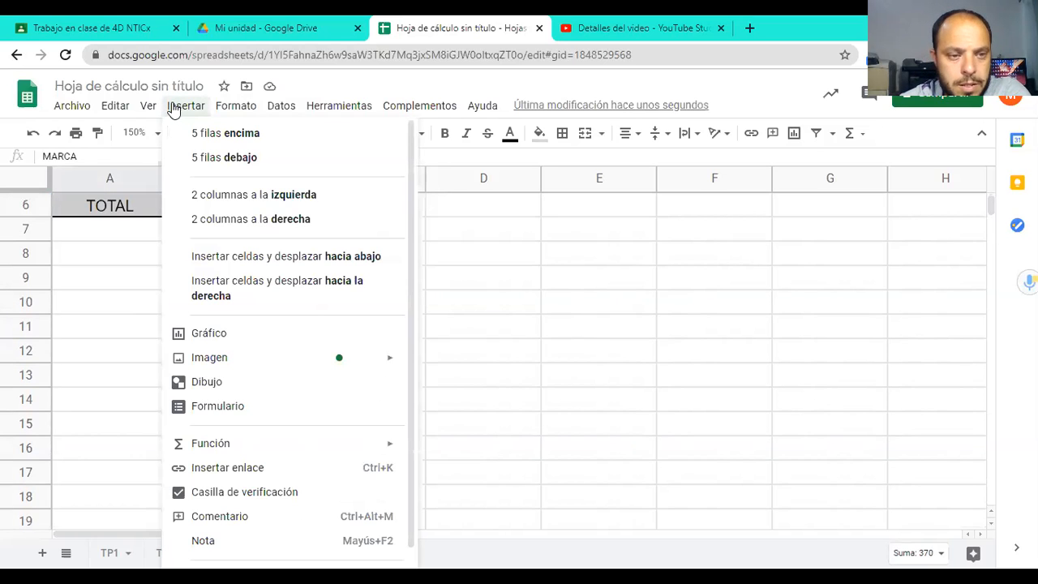
click(206, 333)
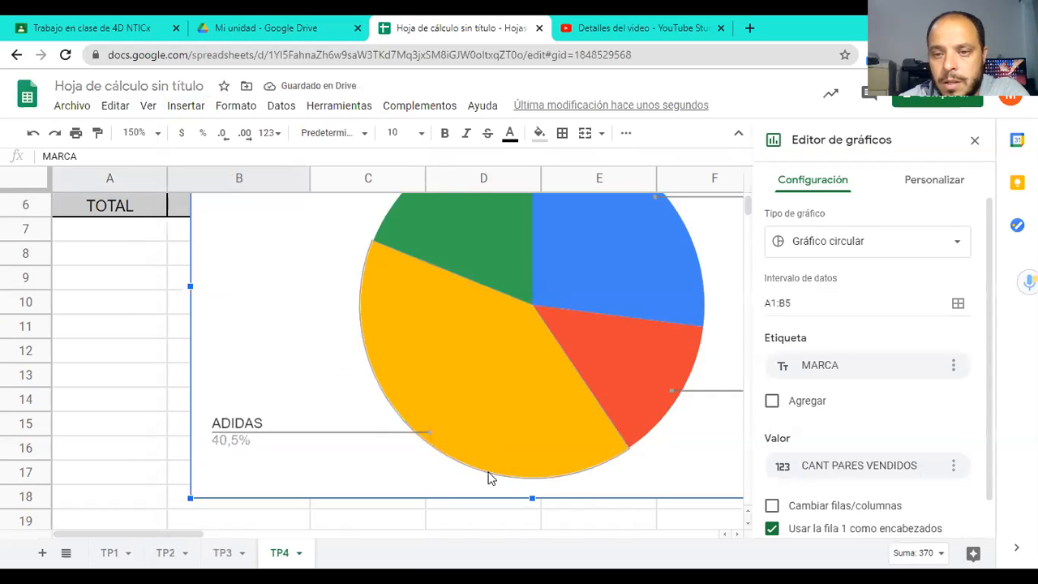
scroll(491, 421, up, 3)
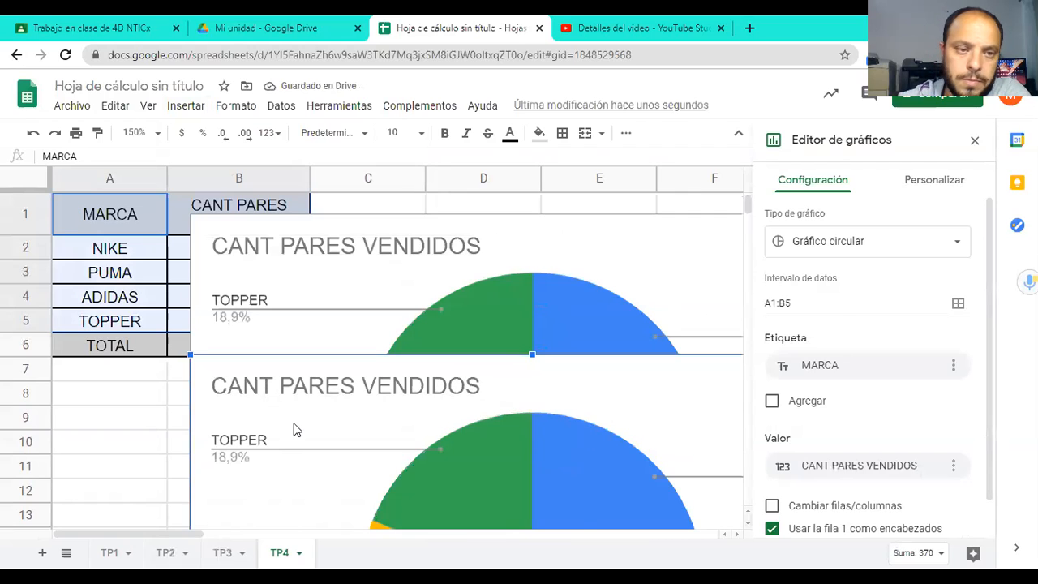
click(295, 352)
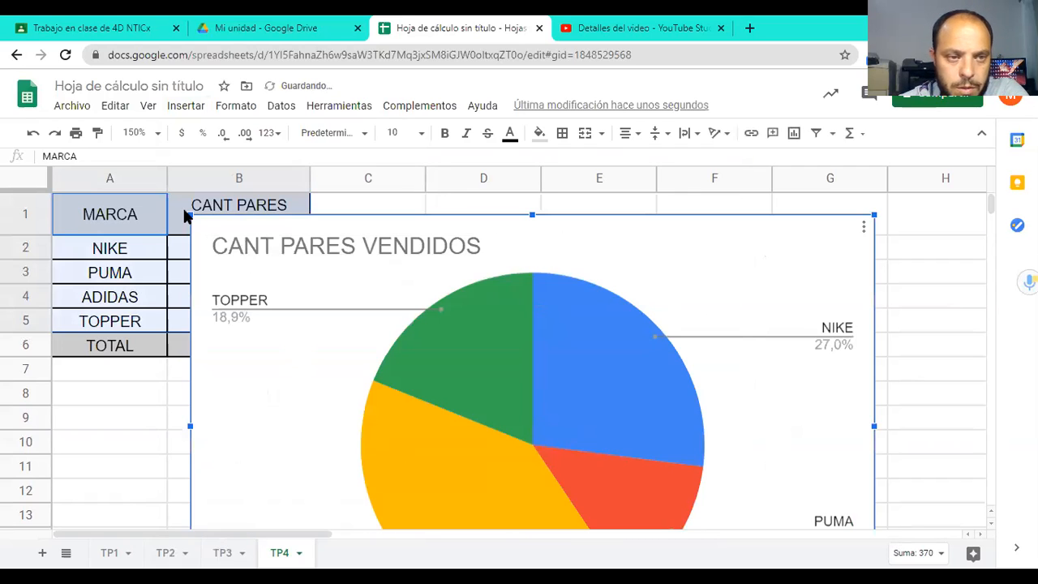
Shrink the pie chart to about three columns wide and place it beside the table, spanning columns C to F from row 4 to row 13
drag(281, 274, 522, 435)
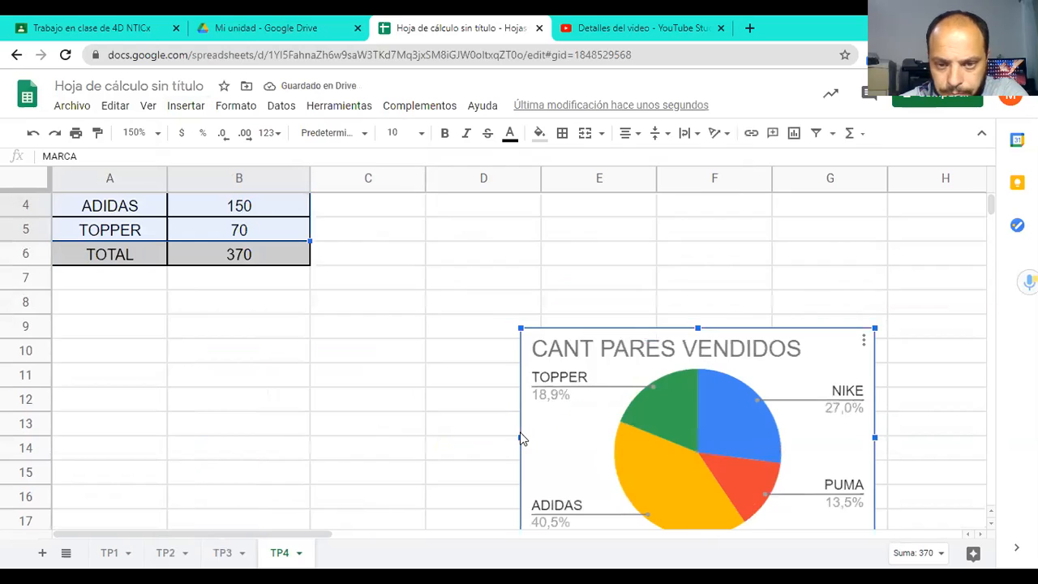
drag(545, 392, 317, 230)
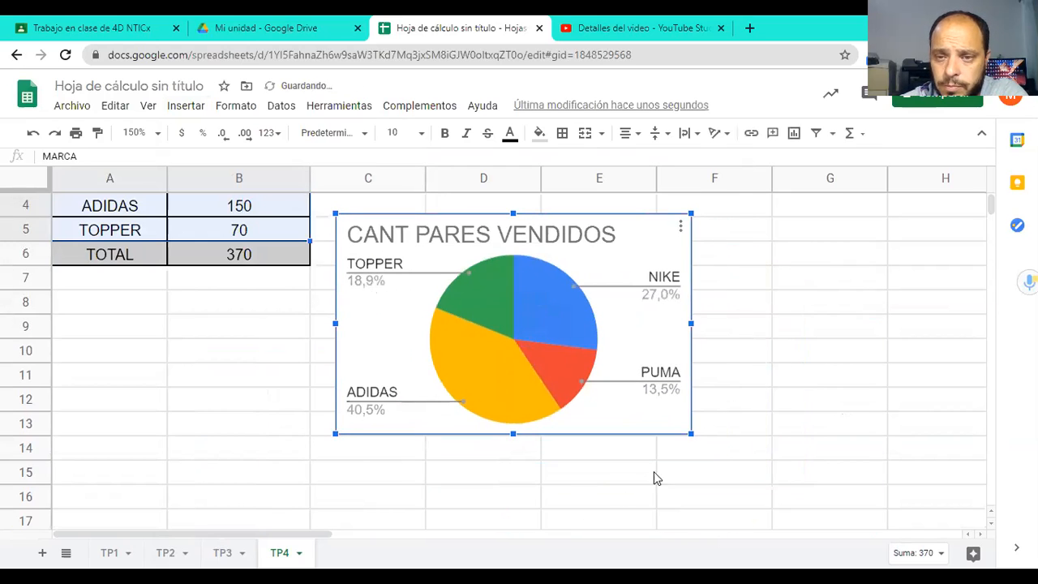
Edit the pie chart by switching its type to a column chart and back to a pie chart, and close the editor
click(680, 225)
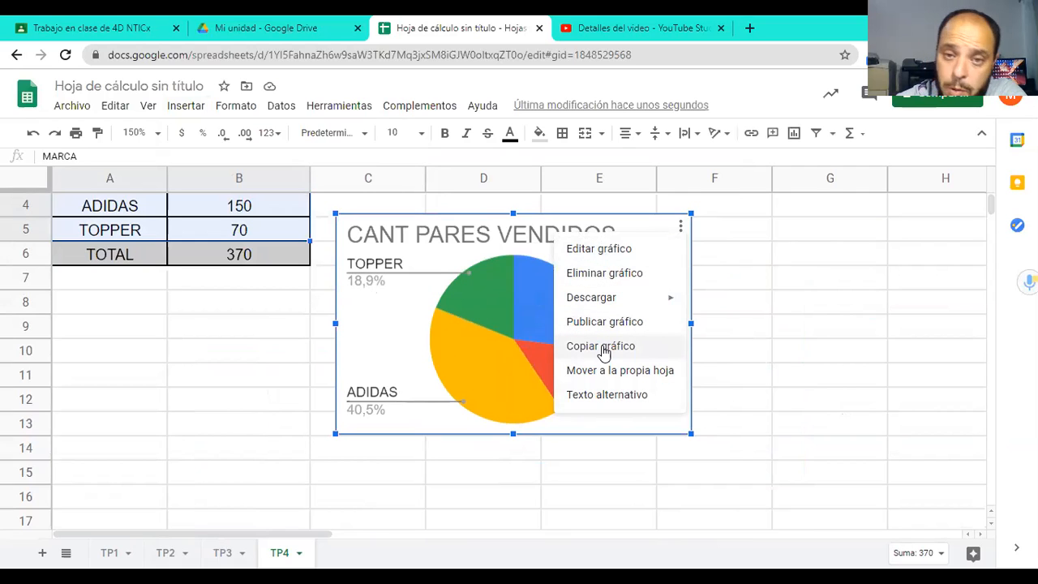
click(606, 252)
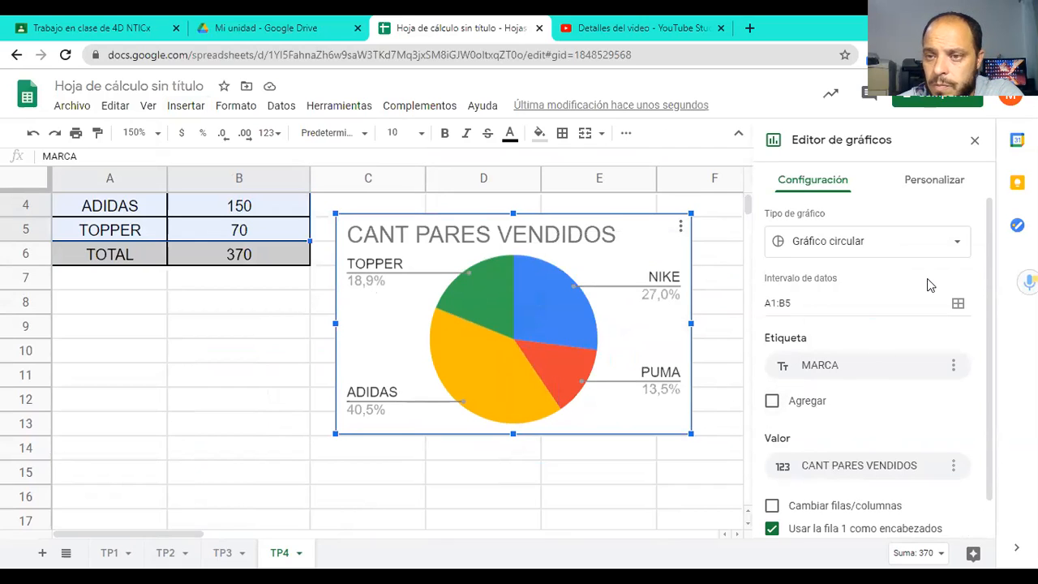
click(933, 240)
click(806, 418)
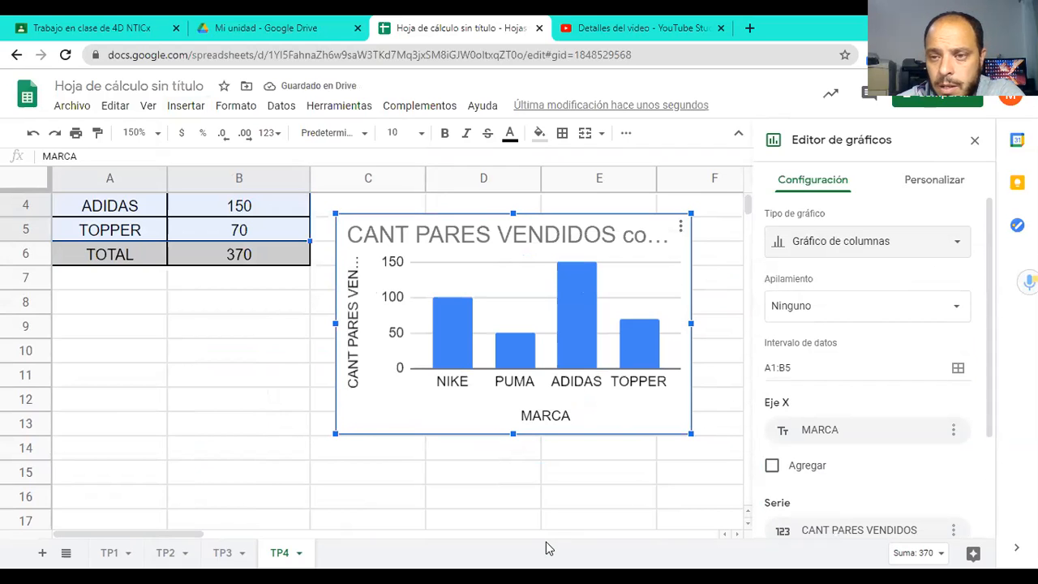
click(842, 253)
click(810, 331)
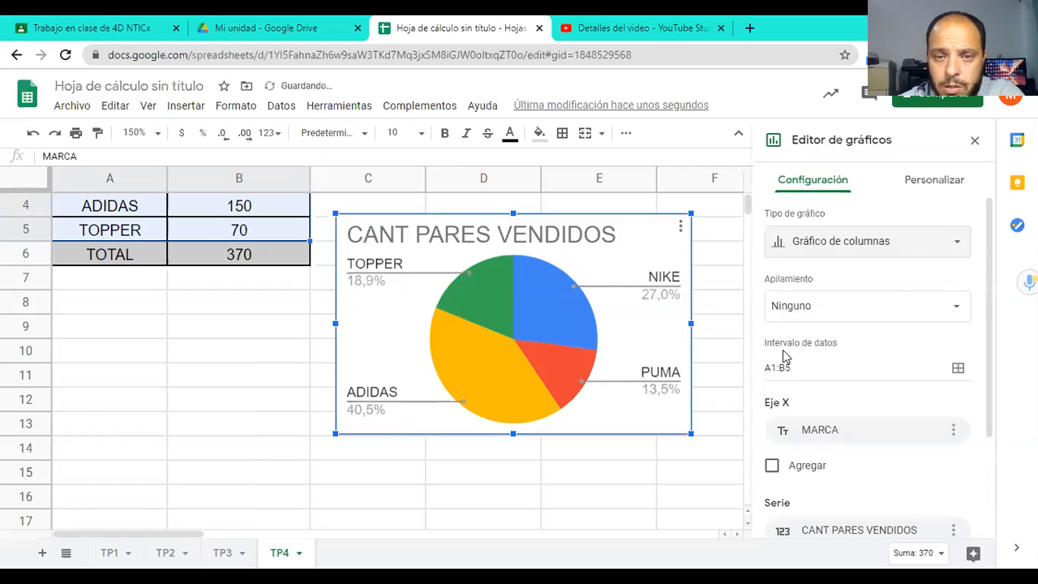
click(261, 383)
Insert a second chart from the brand and sales data in A1:B5 and set its type to a column chart
scroll(262, 383, up, 1)
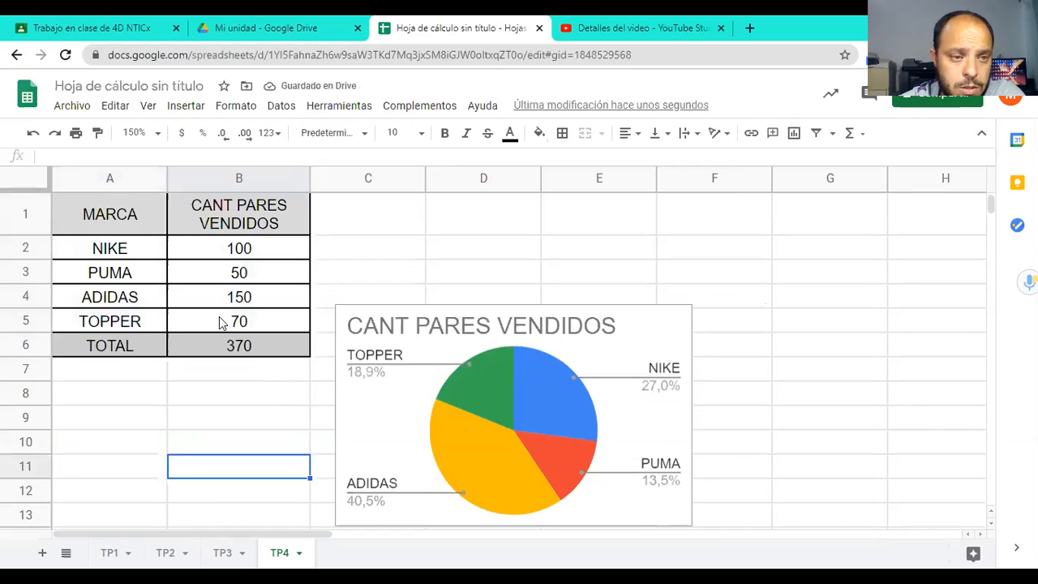
drag(88, 219, 233, 322)
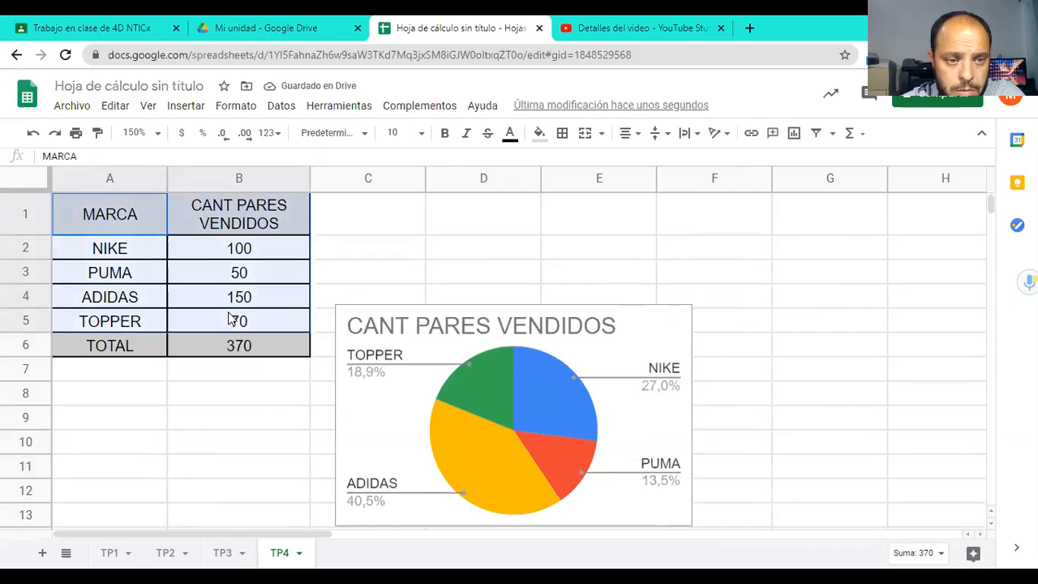
click(186, 106)
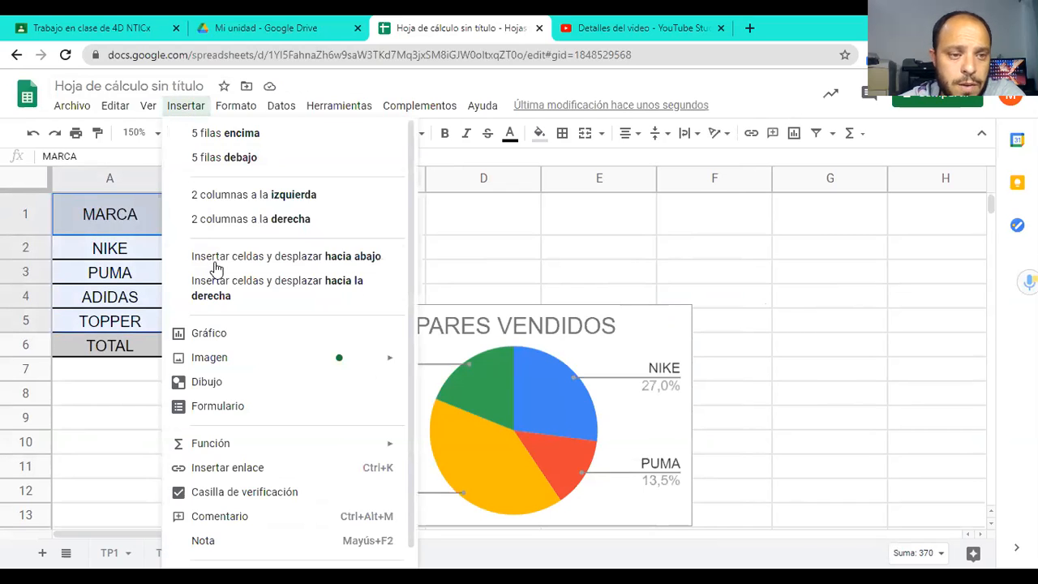
key(Escape)
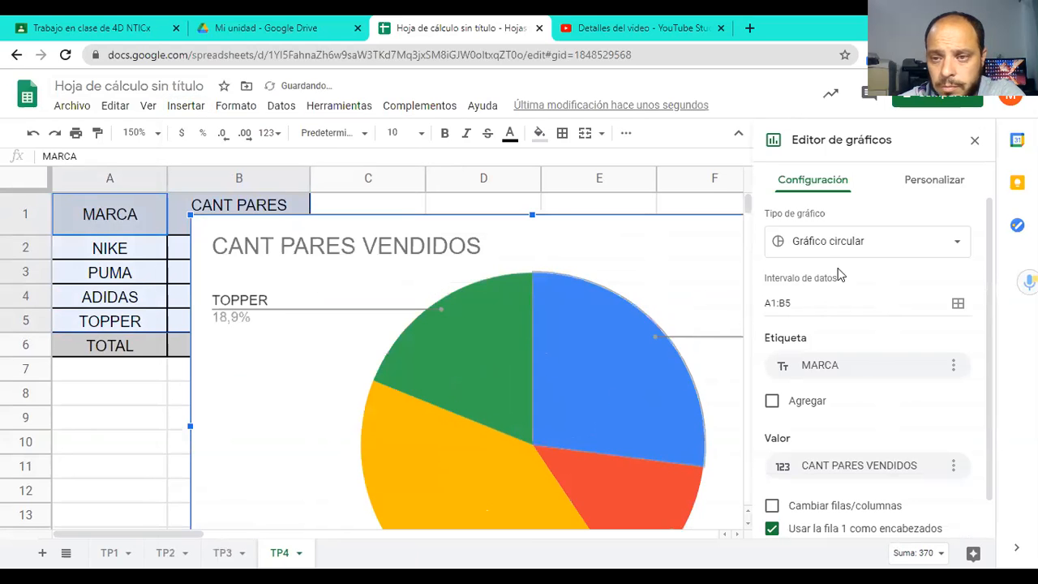
click(866, 256)
click(806, 415)
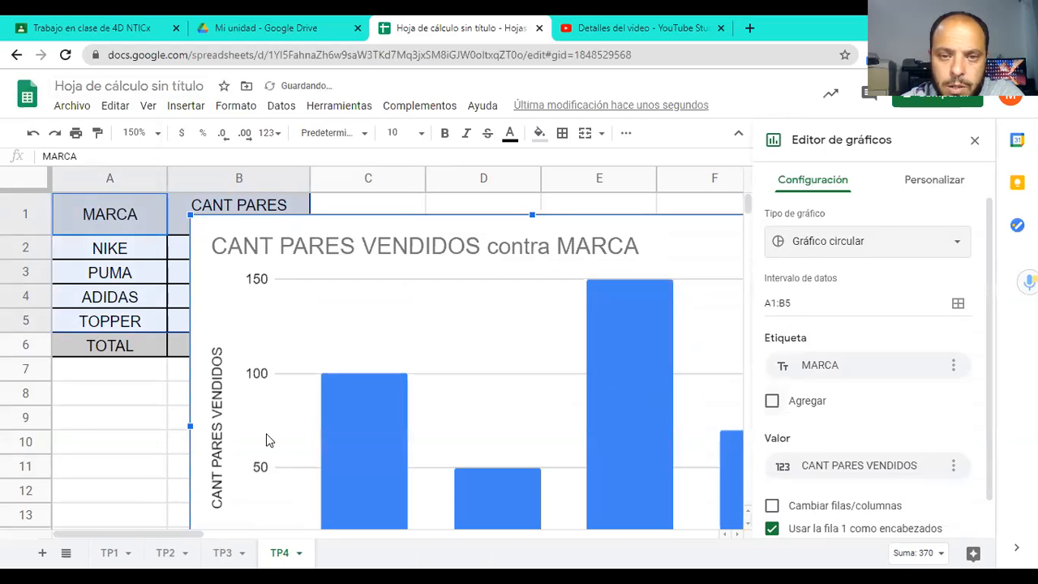
Shrink the column chart to the pie chart's width and place it directly below the pie chart, in columns C to F
drag(219, 245, 508, 411)
scroll(568, 265, down, 2)
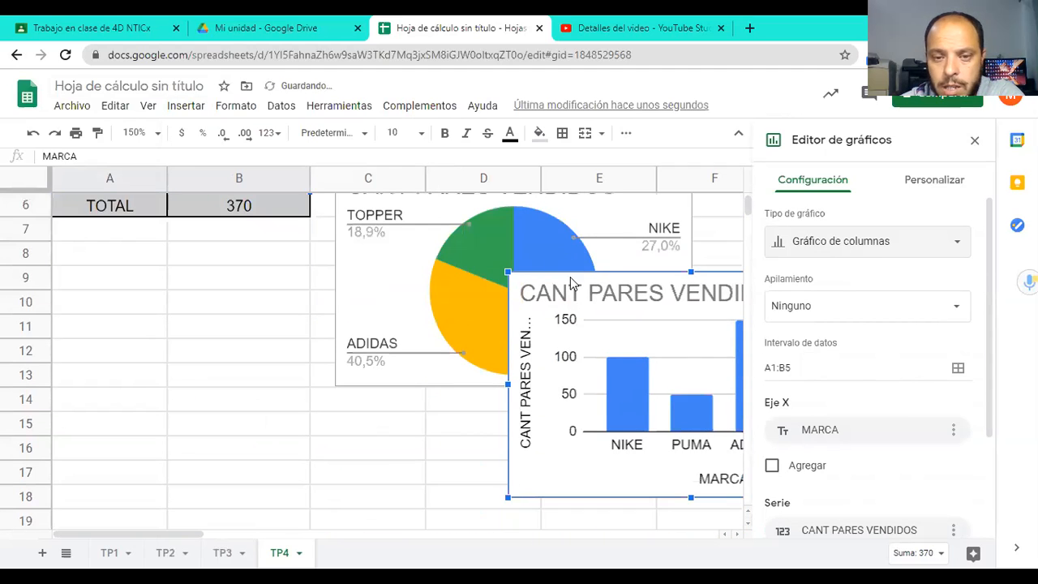
drag(508, 272, 560, 303)
drag(616, 459, 394, 550)
drag(651, 488, 695, 490)
scroll(292, 375, down, 5)
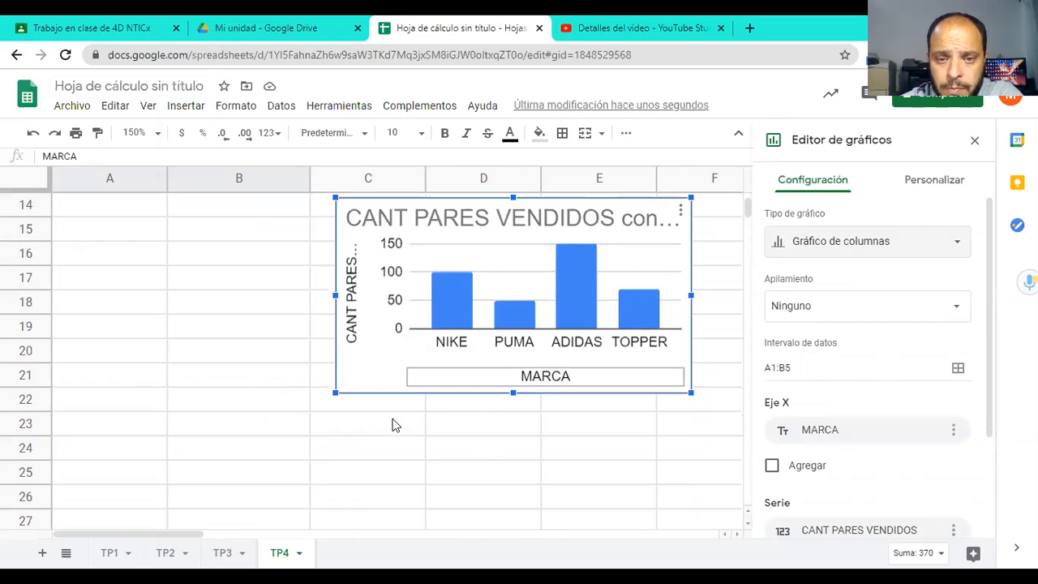
scroll(192, 378, up, 8)
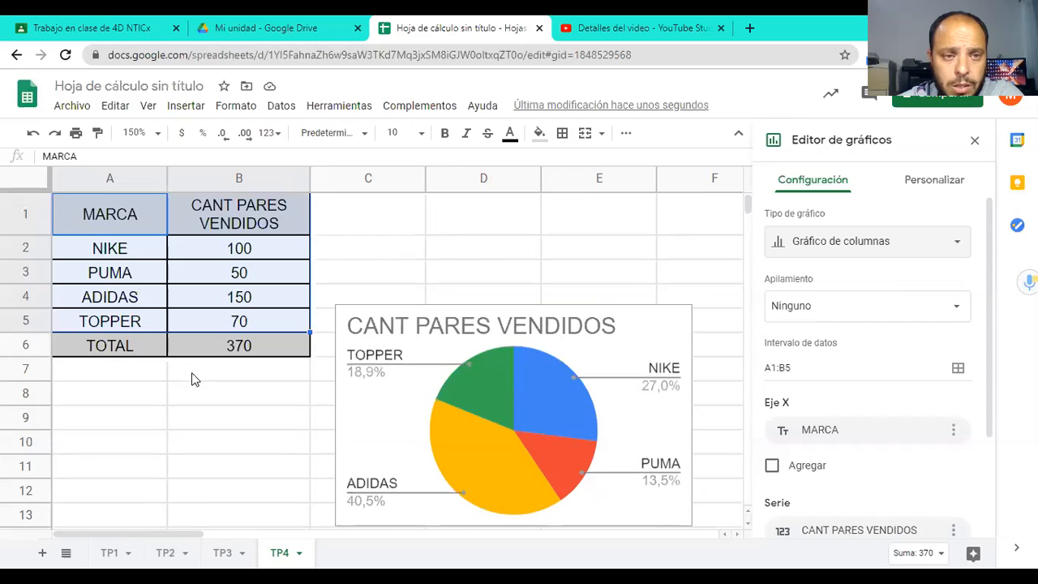